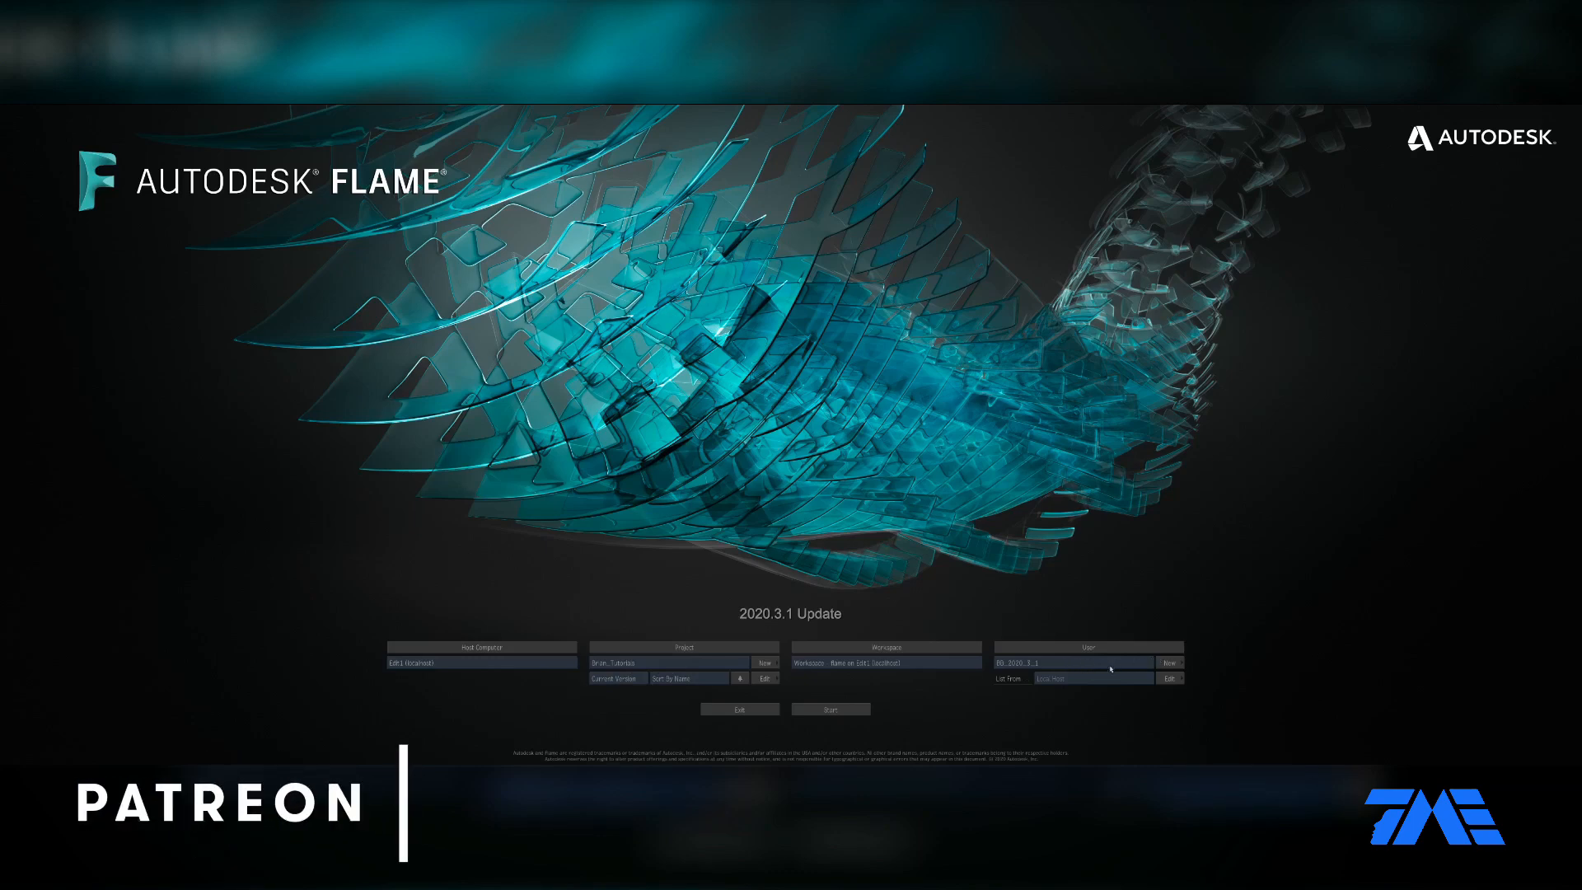
left_click(1170, 662)
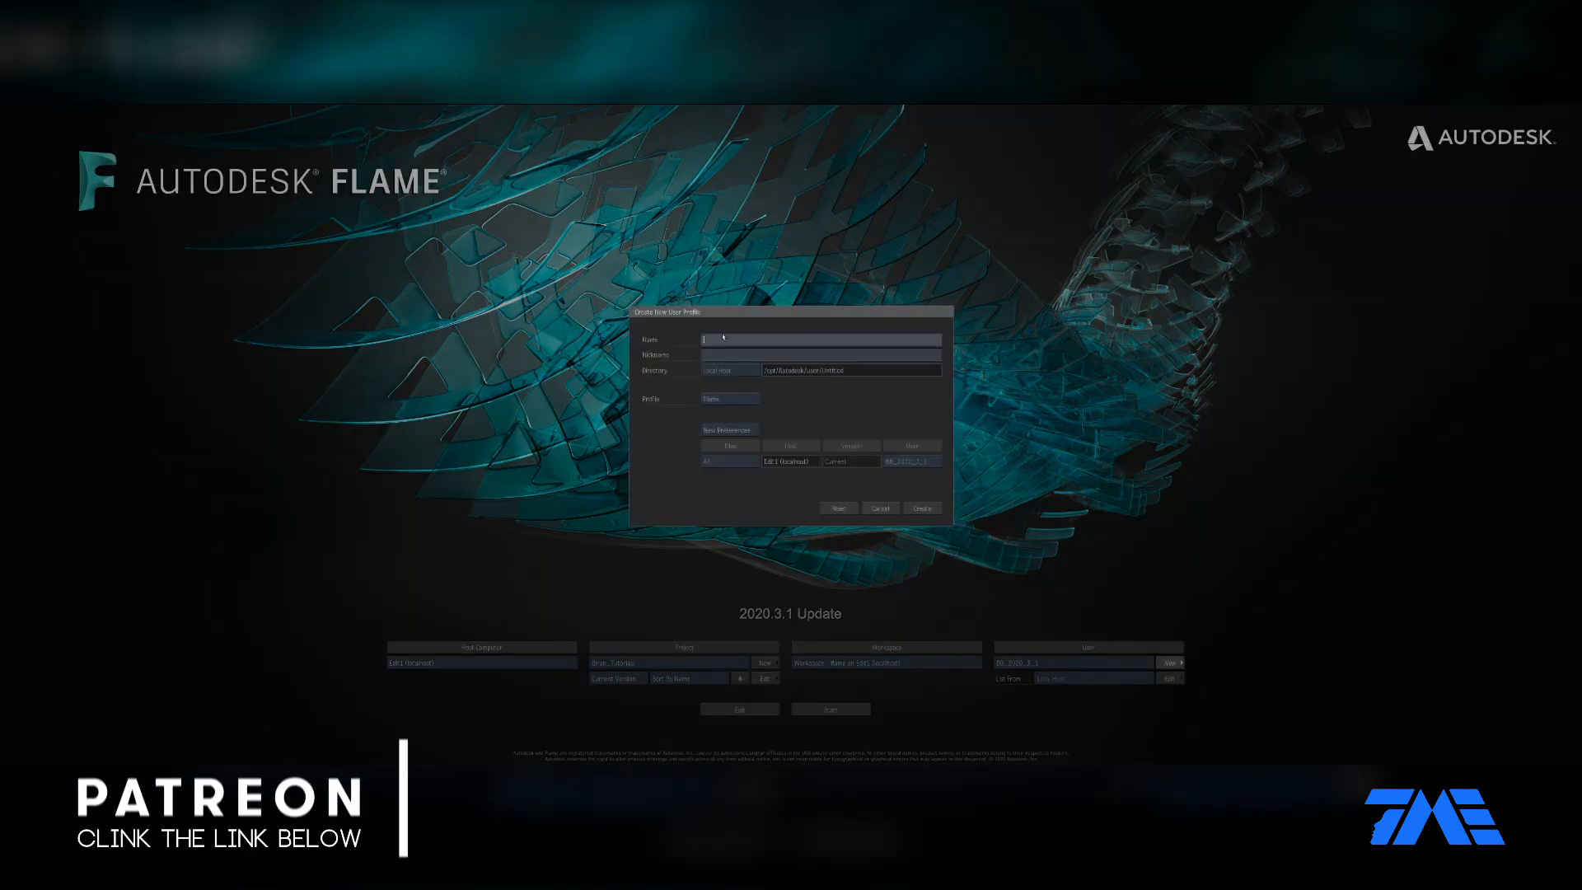
left_click(728, 430)
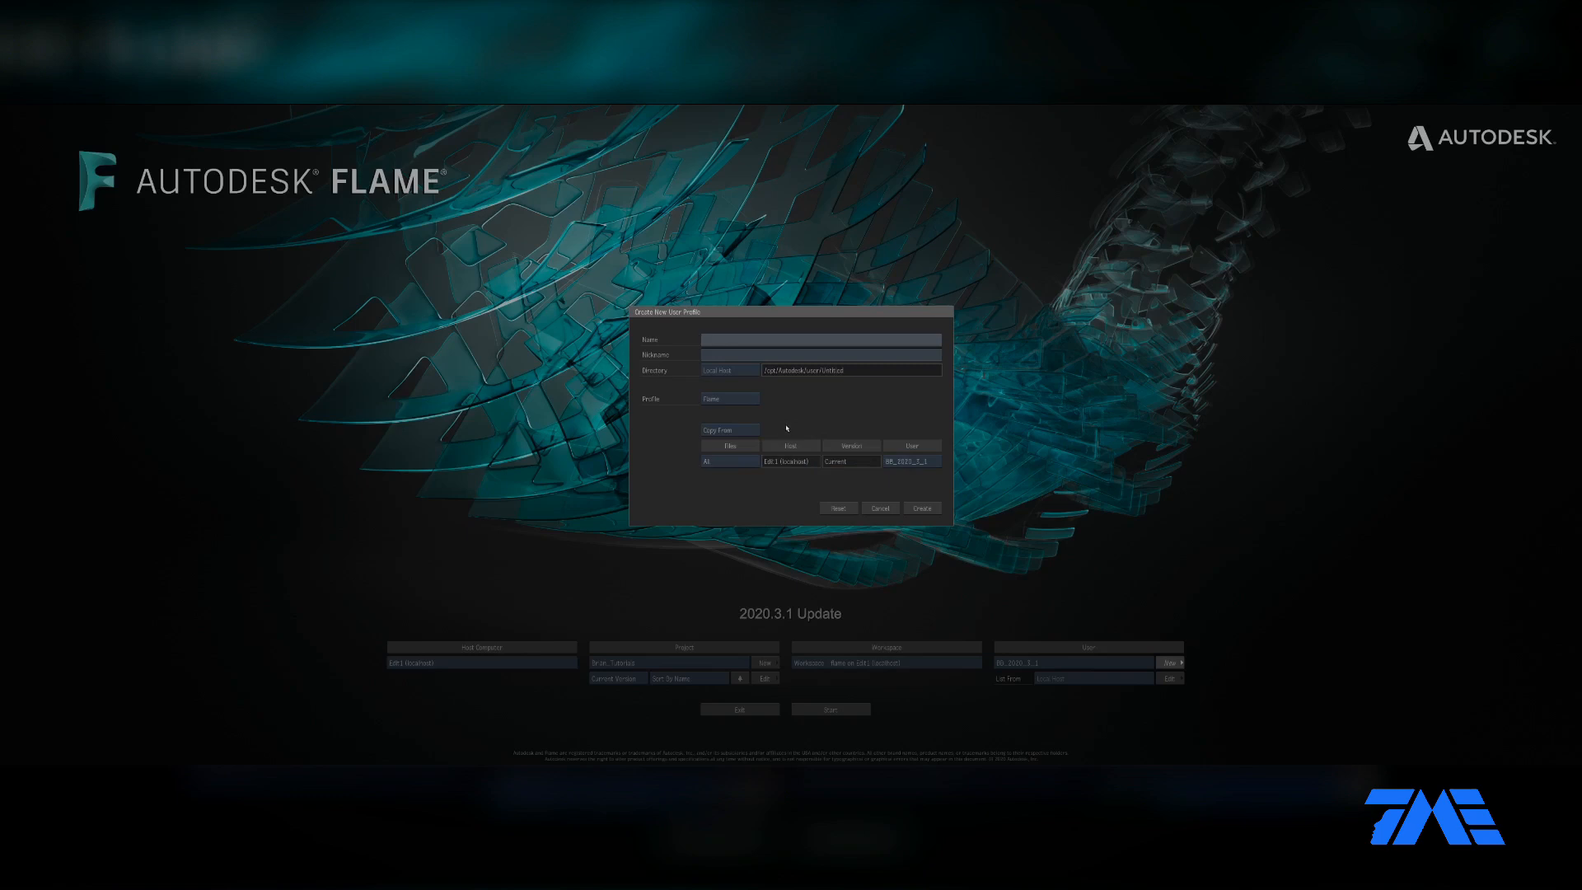
left_click(752, 430)
left_click(881, 509)
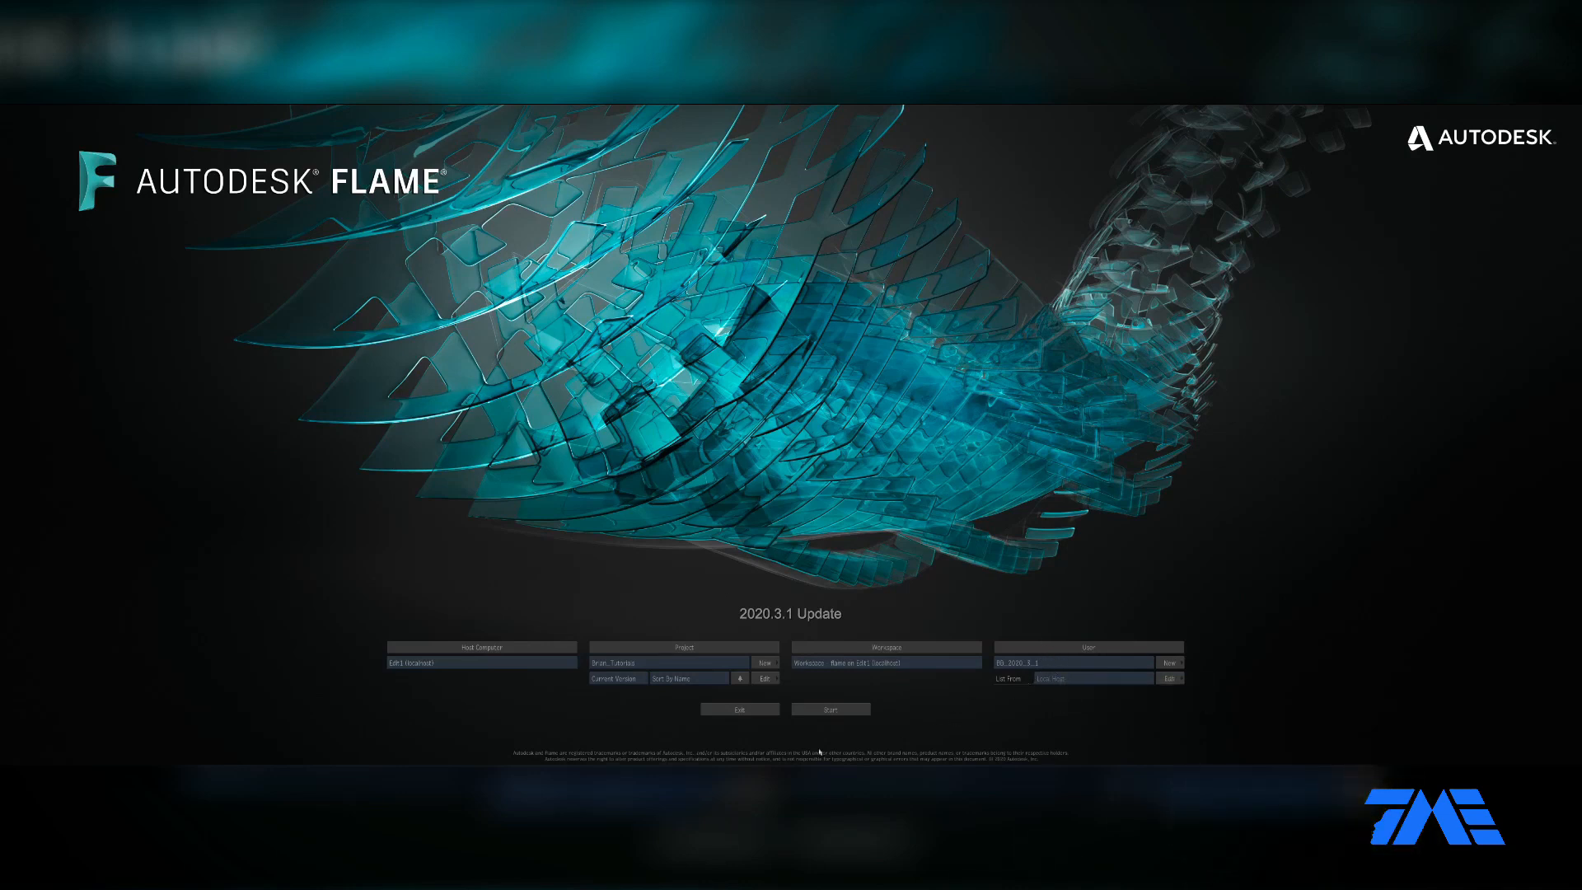
- Choose the tutorials project on the startup screen and start the session with the current workspace and user
left_click(700, 665)
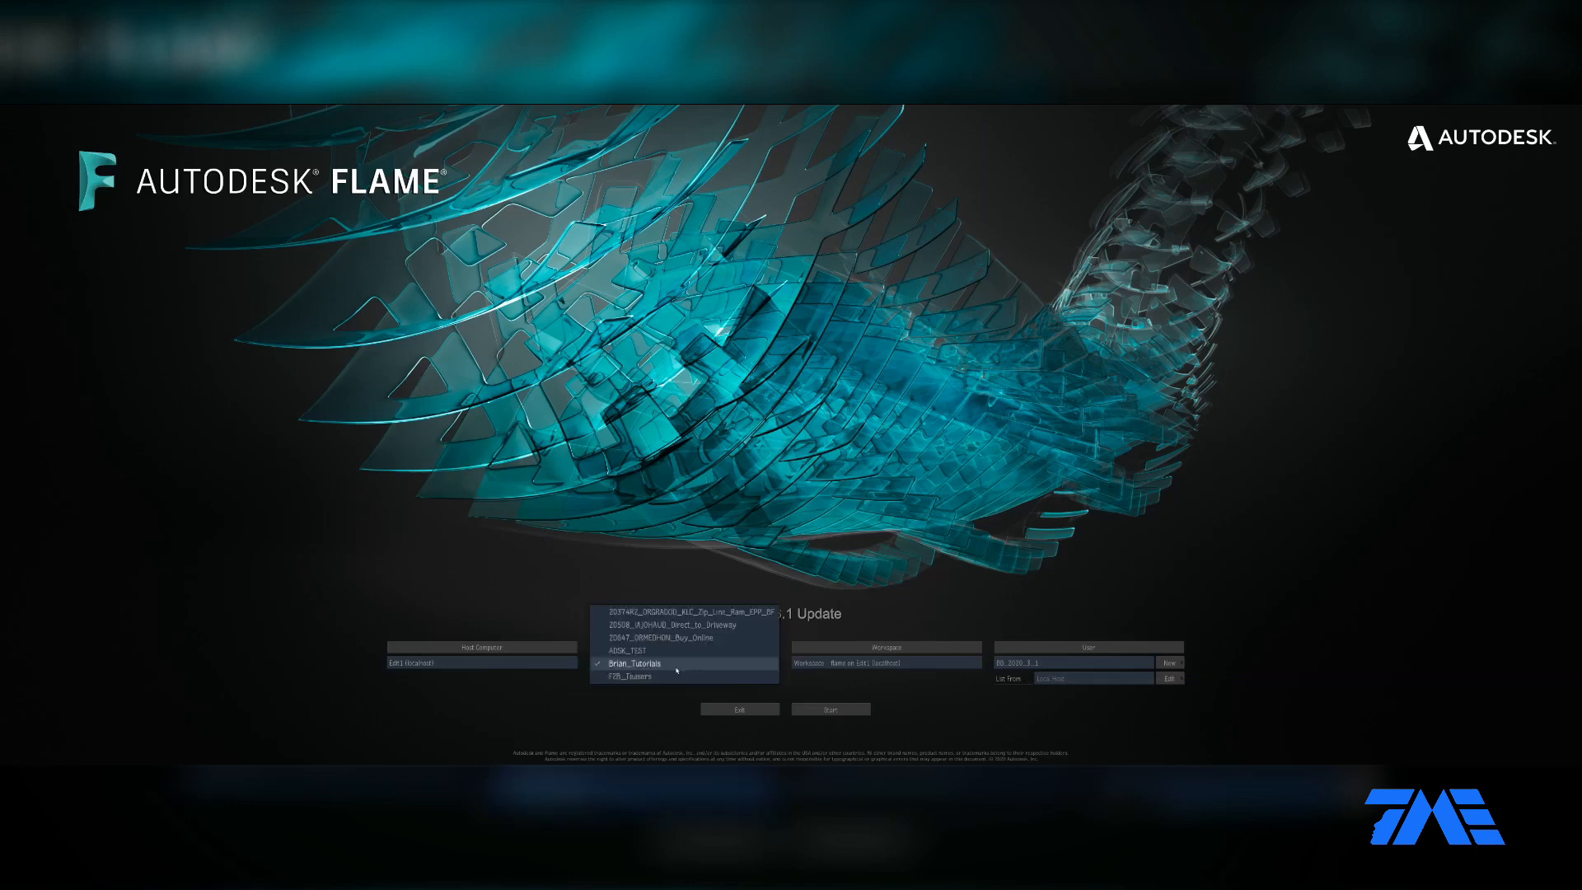
left_click(680, 664)
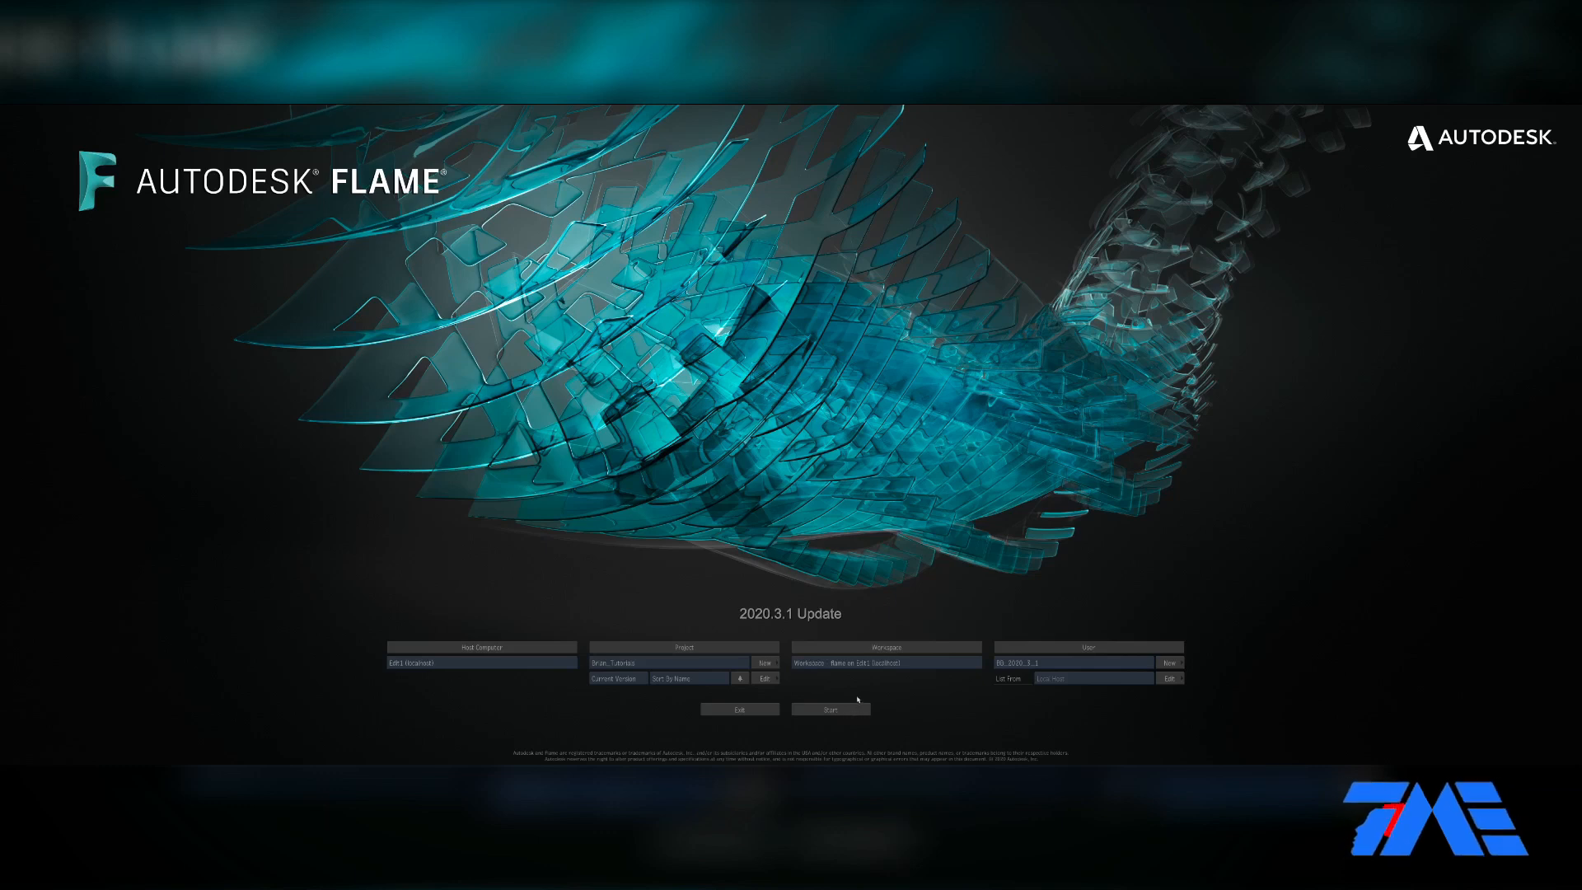
left_click(856, 714)
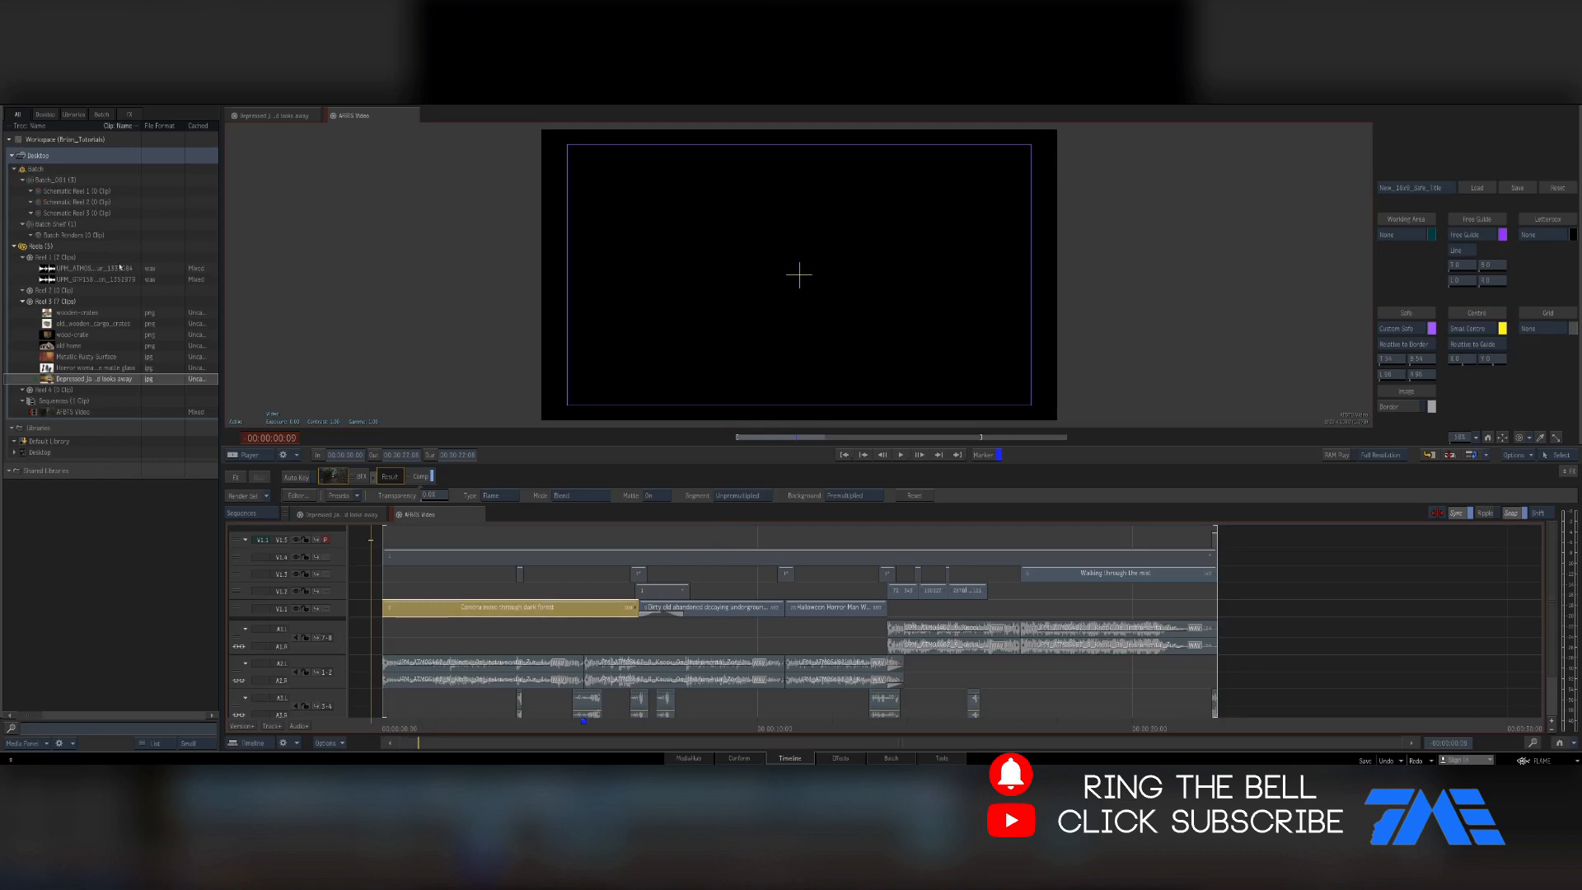
left_click(59, 402)
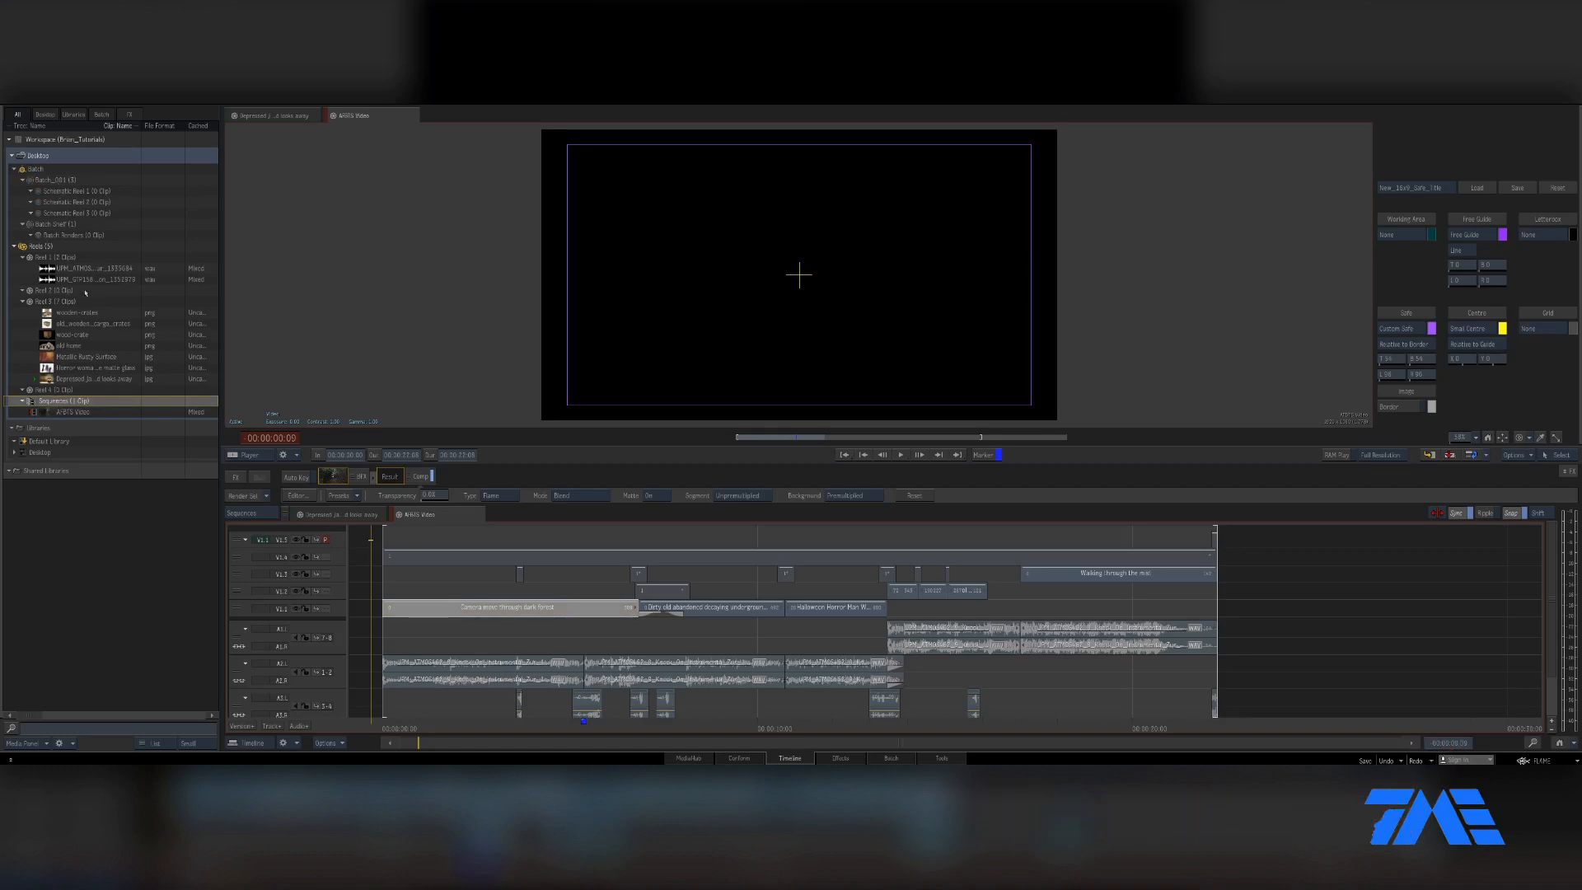
left_click(38, 170)
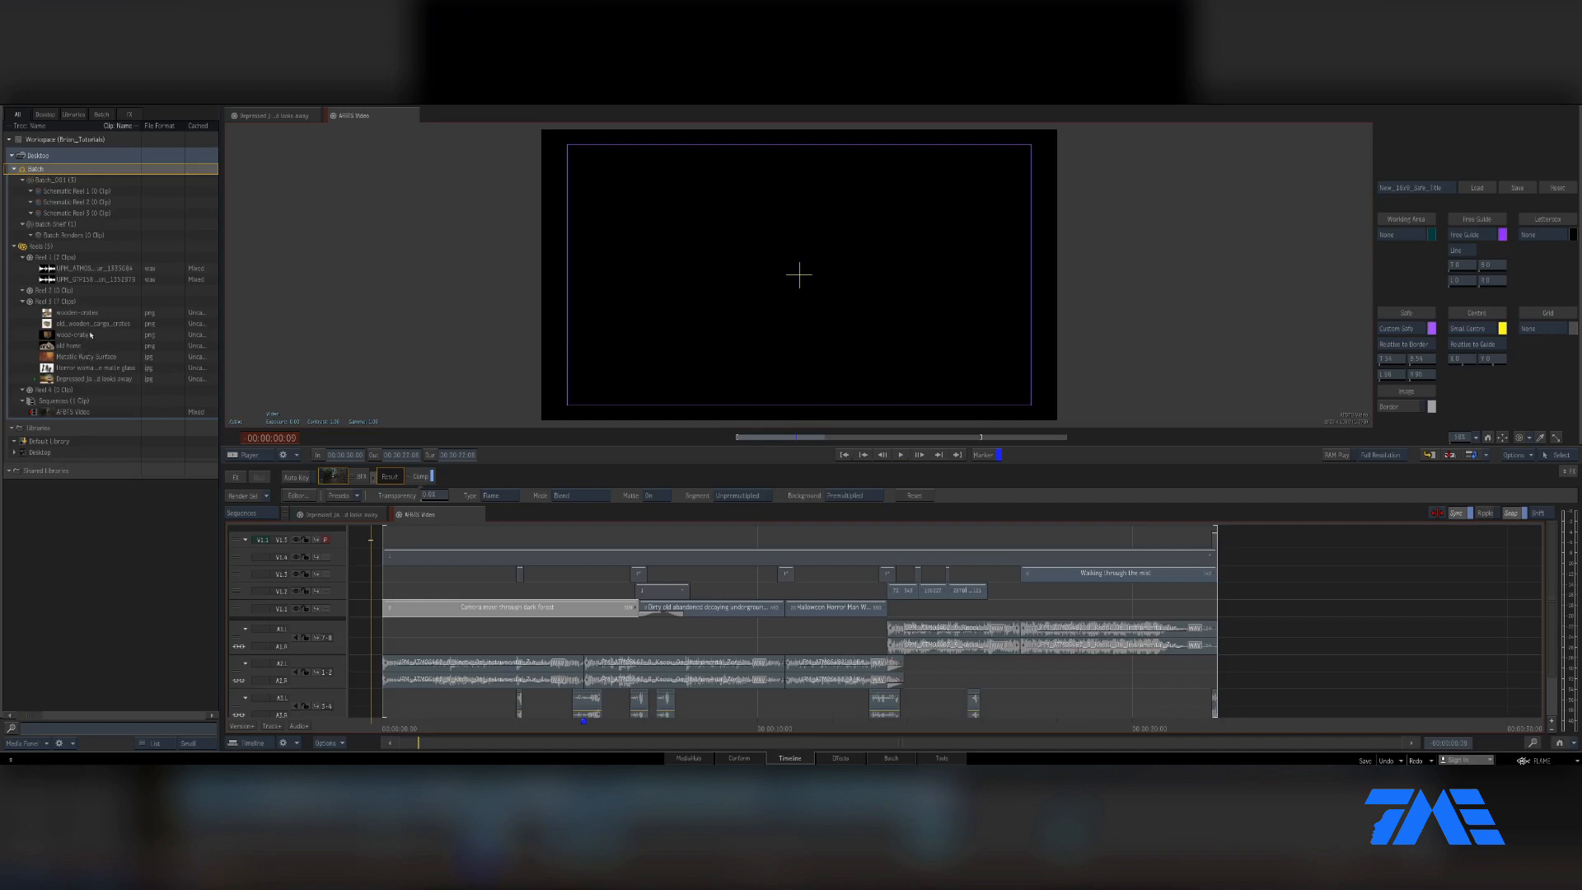
left_click(52, 257)
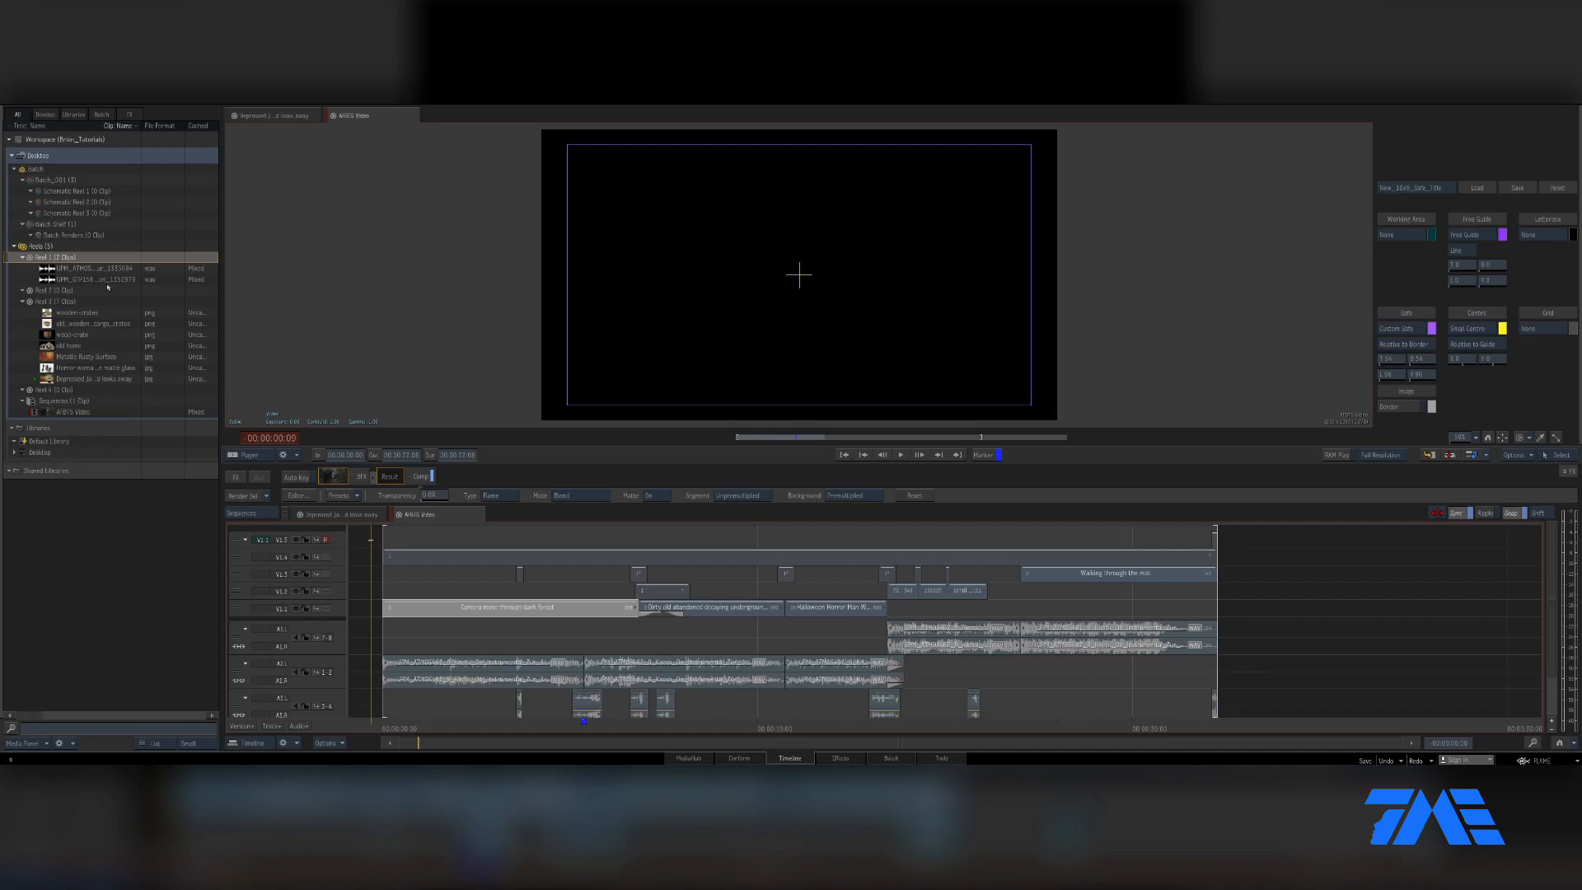
- Save a copy of the Desktop to the Default Library, replacing the existing item of the same name
left_click_drag(83, 155, 42, 443)
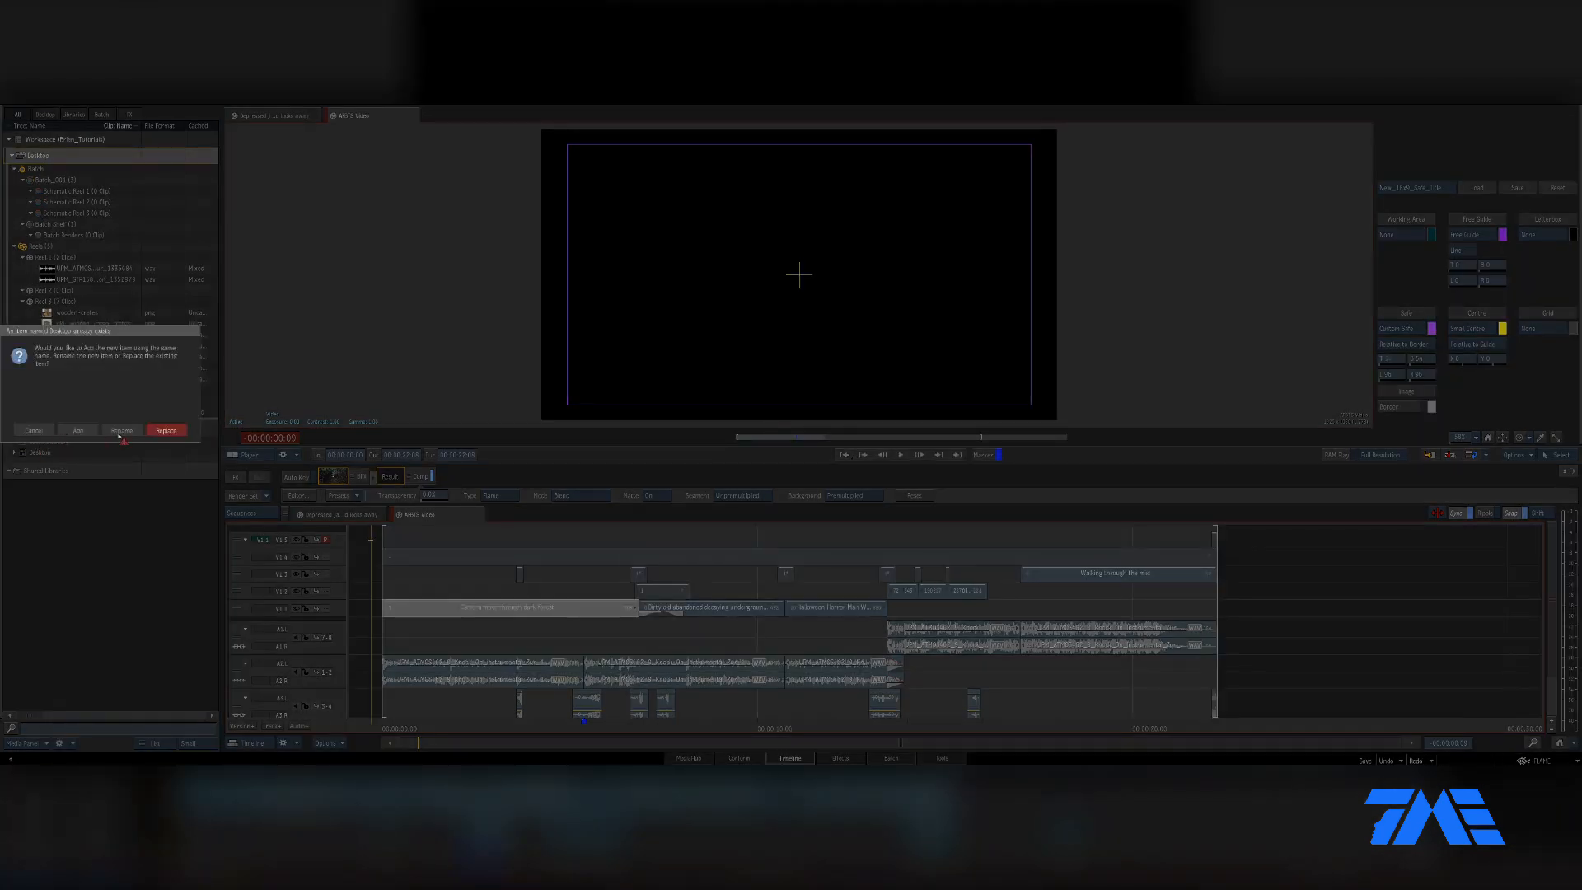
left_click(168, 431)
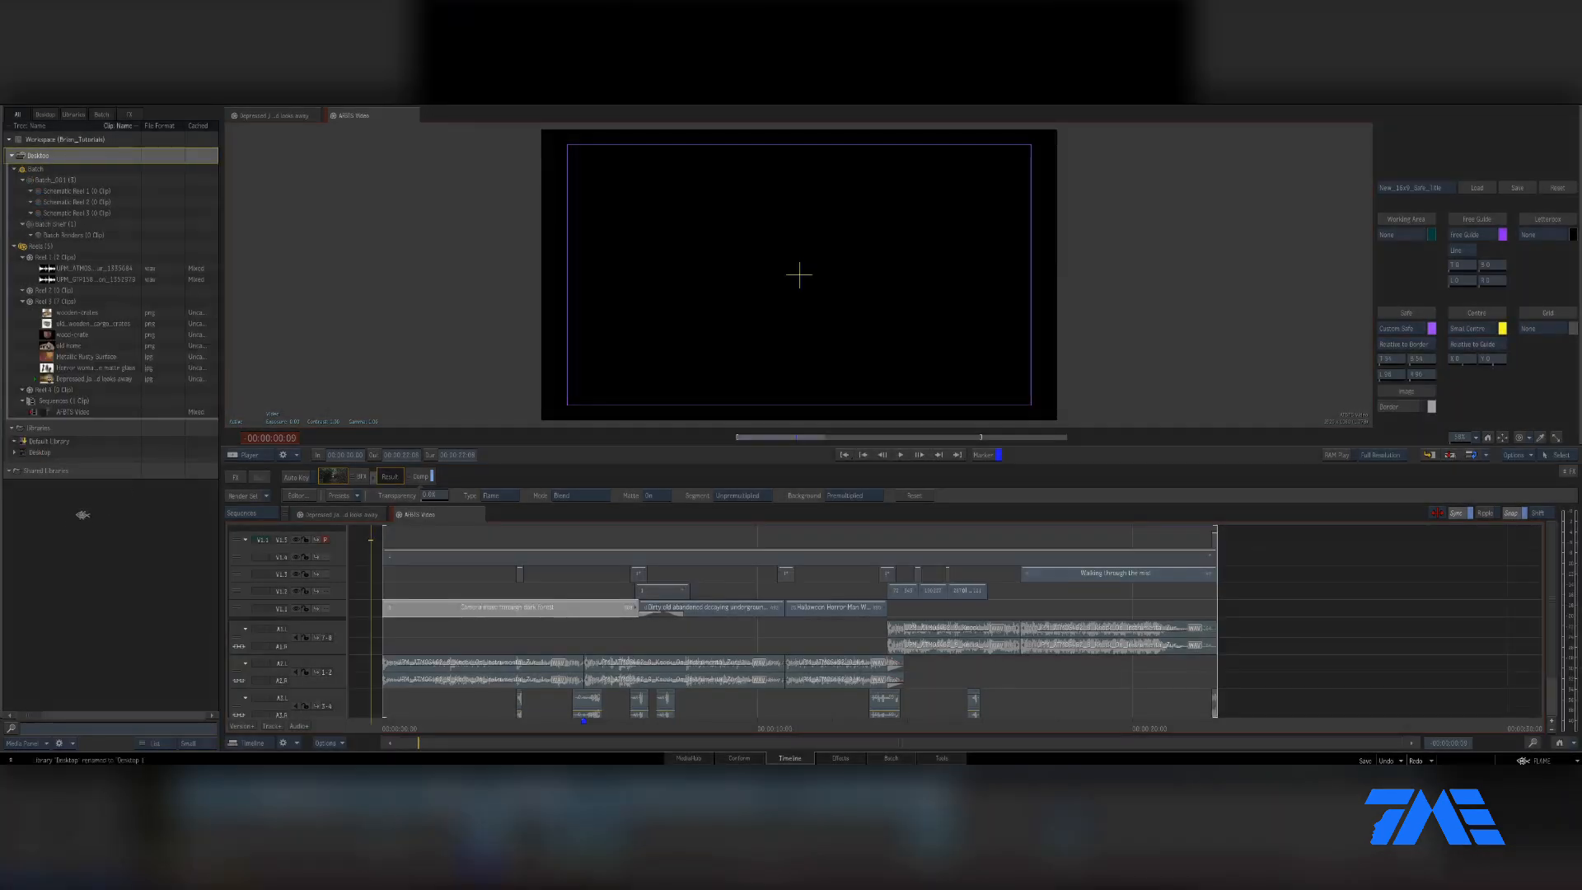
left_click(14, 453)
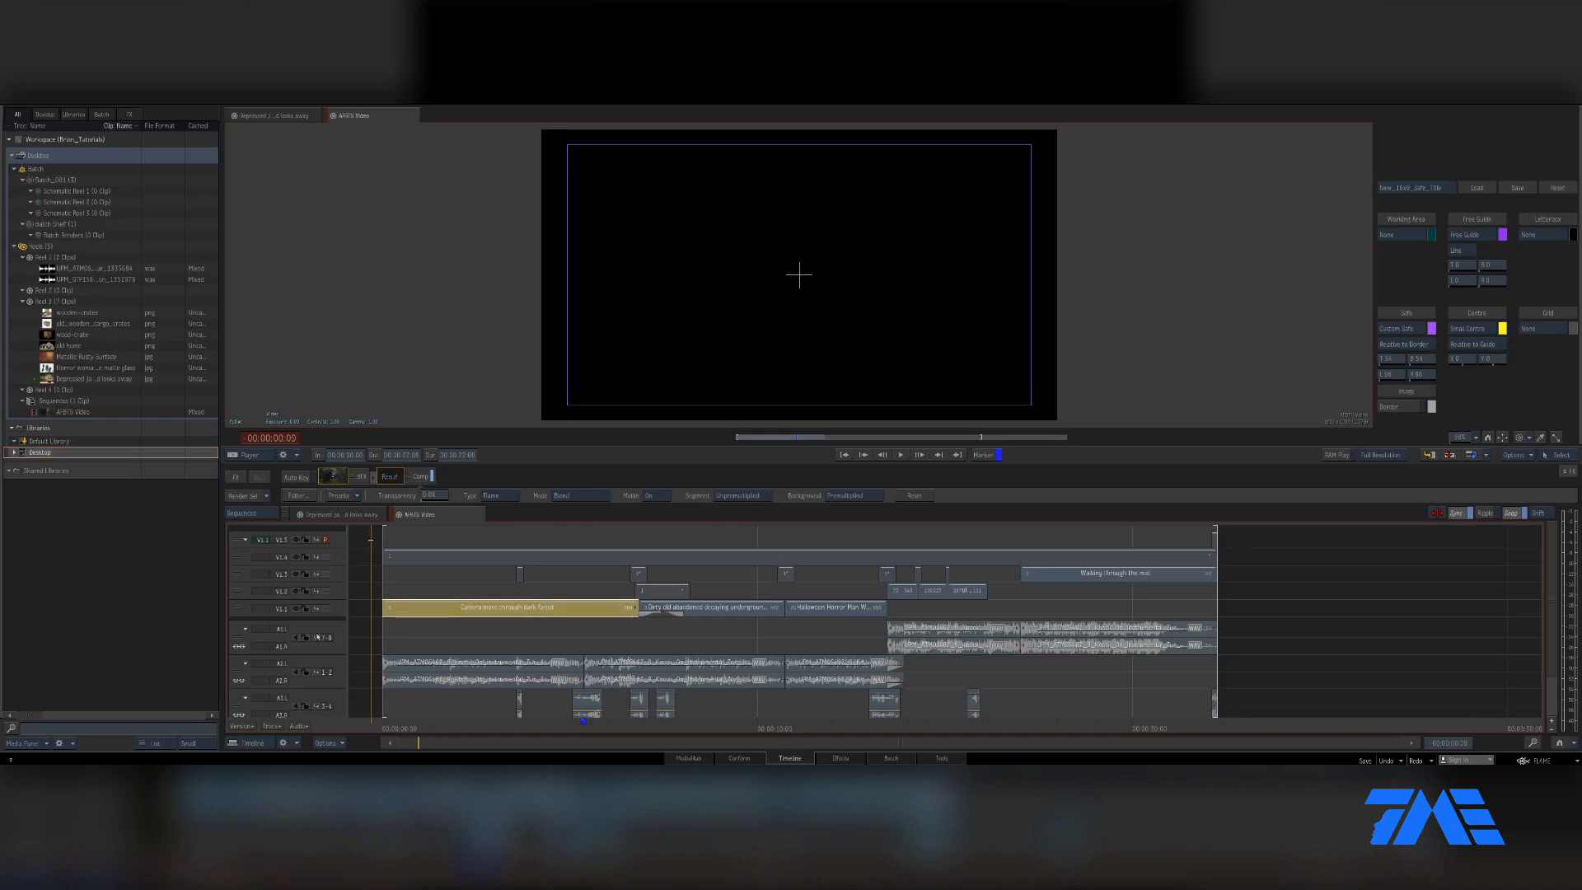
- Play the open timeline briefly and create a new sequence named "AFBTS Video 2-1" in the Sequences reel
key("space")
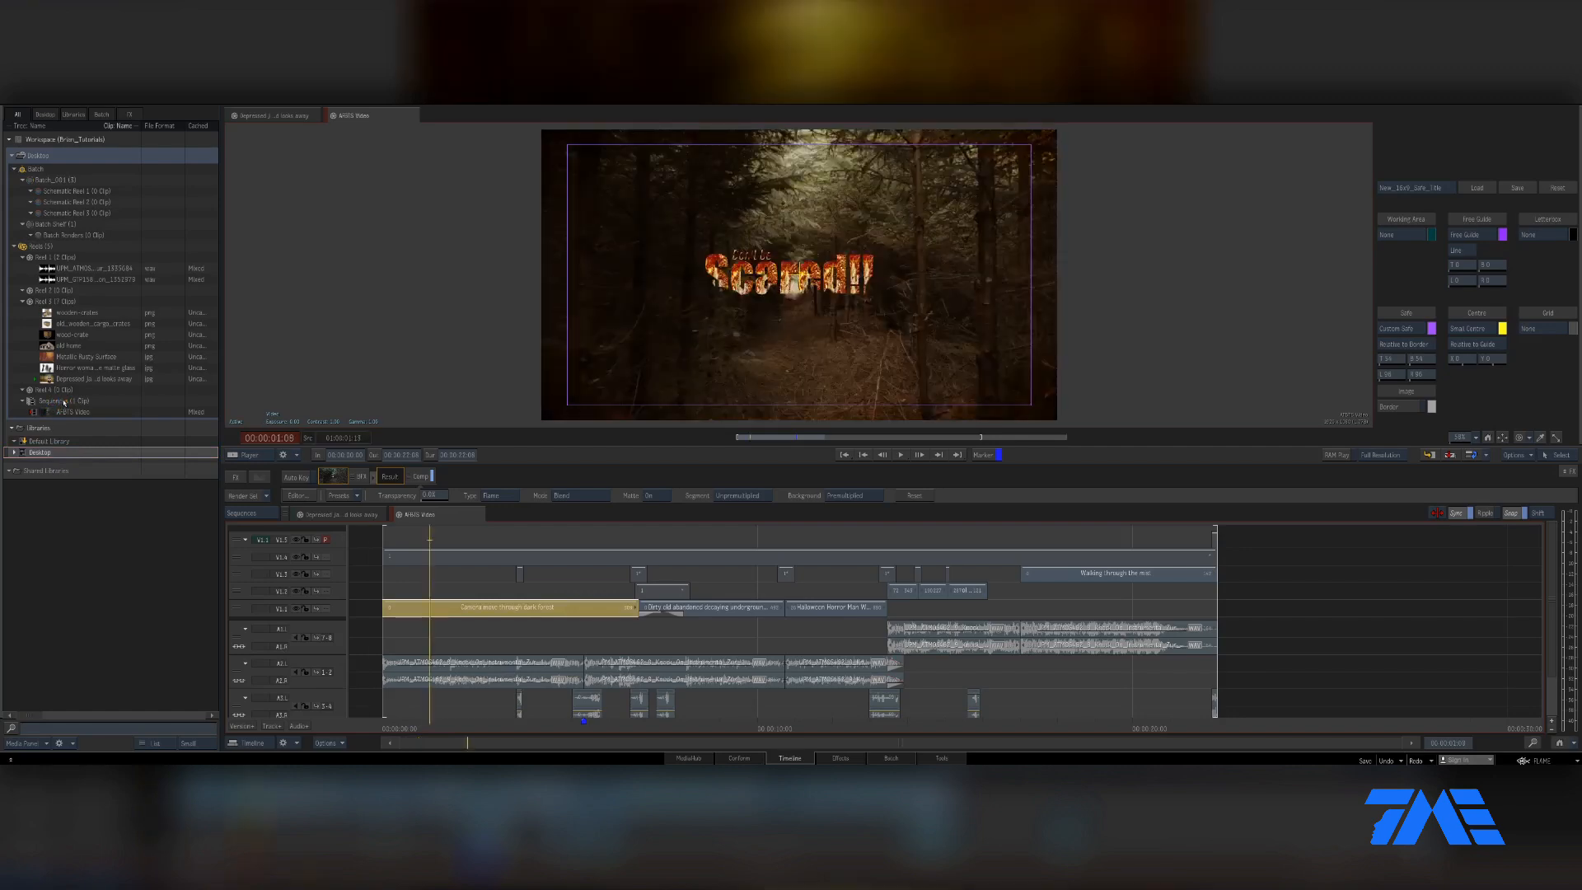
left_click(62, 402)
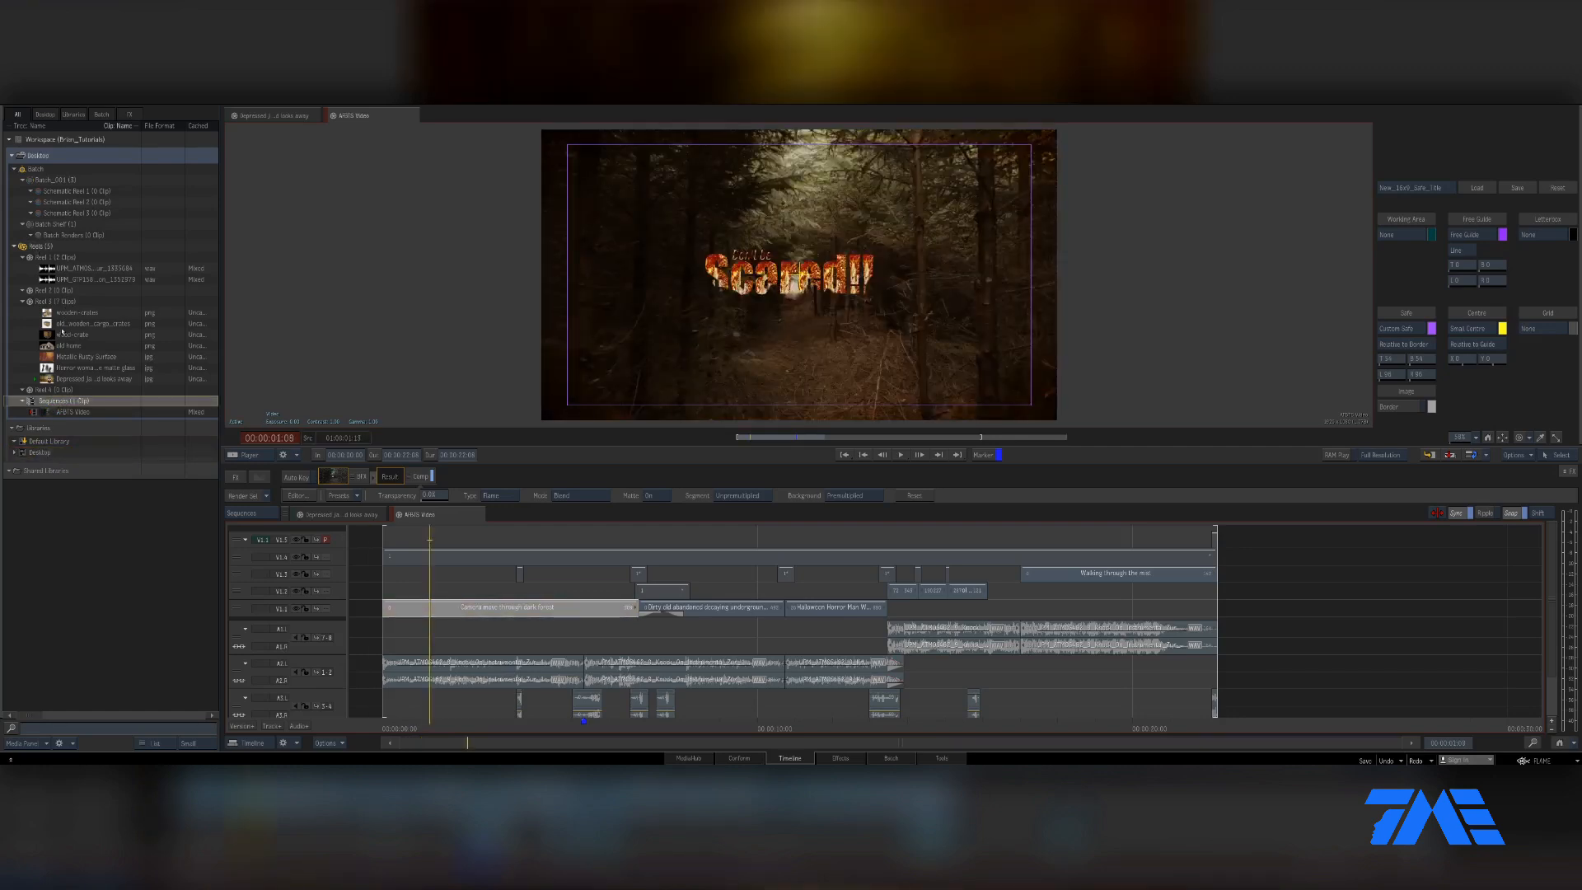
right_click(52, 402)
mouse_move(74, 412)
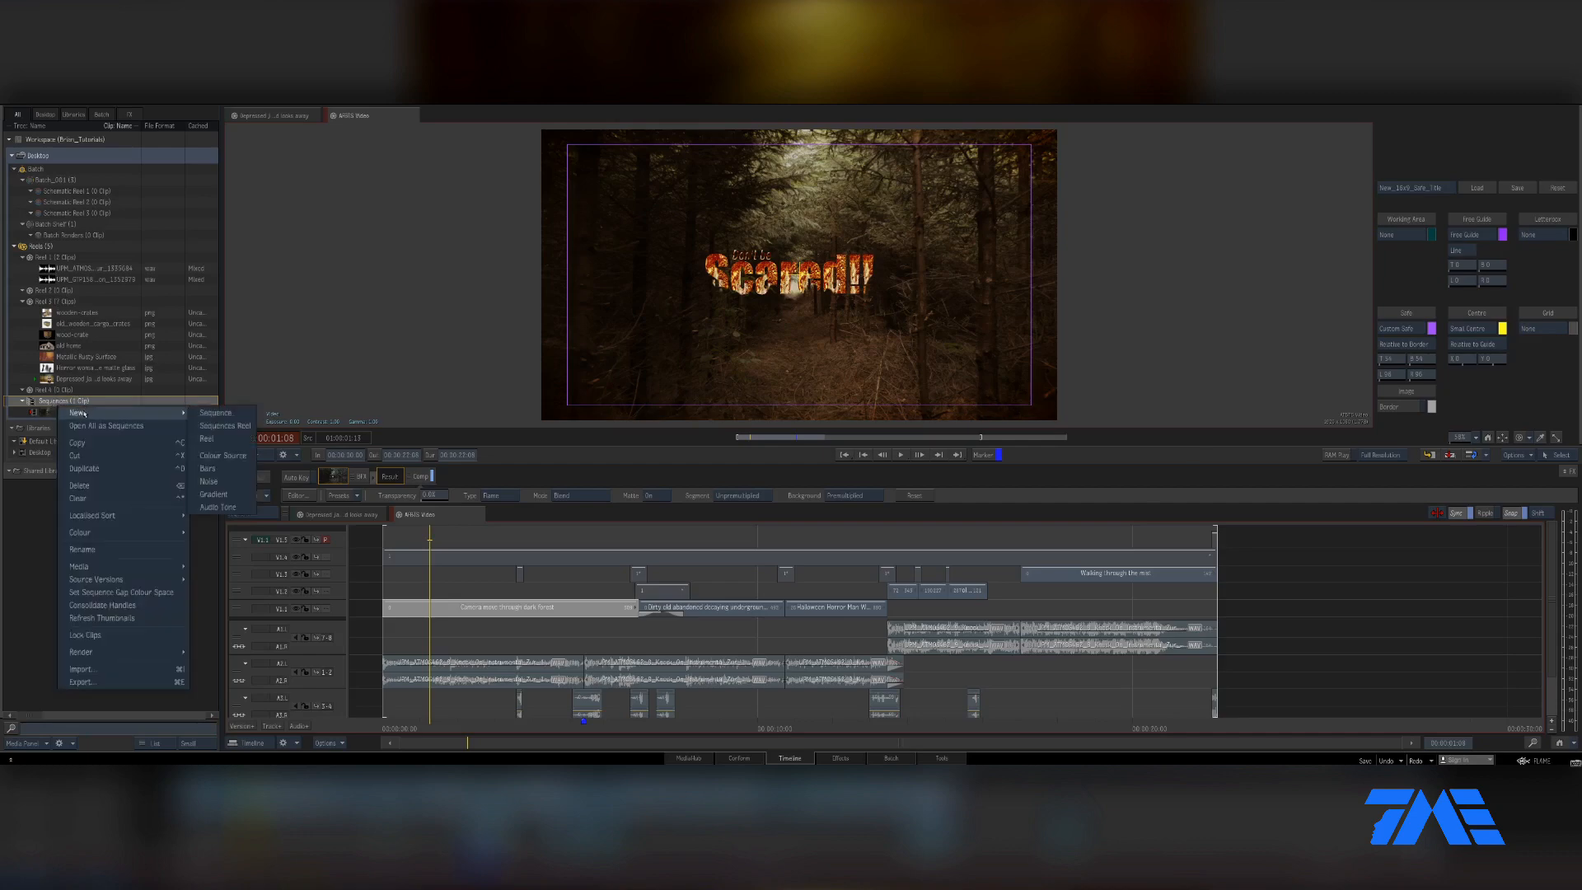
left_click(247, 414)
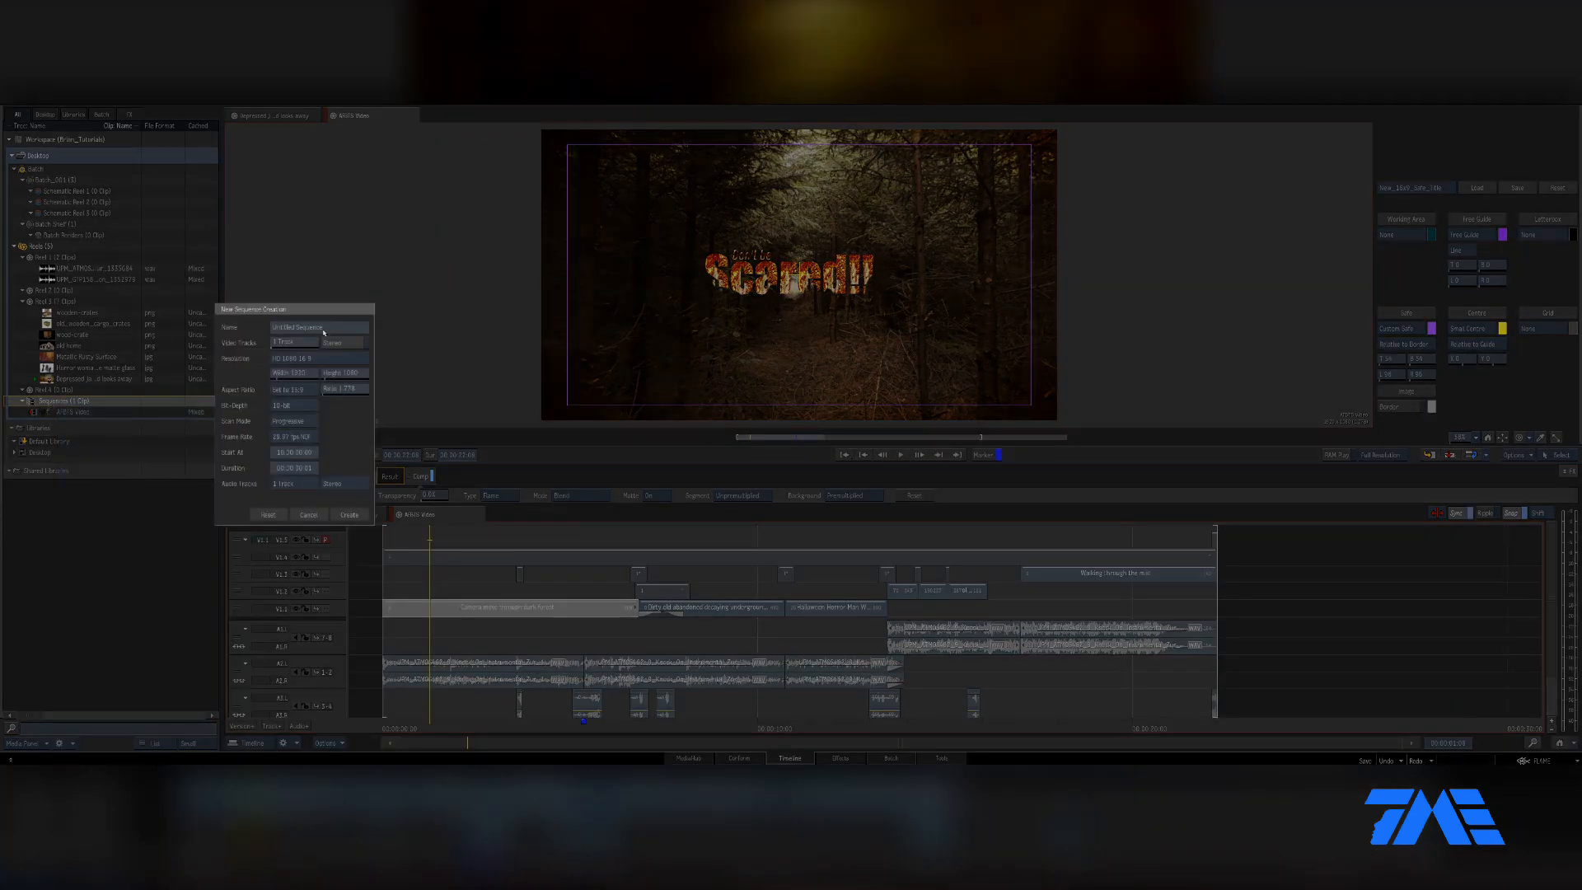
left_click(324, 330)
left_click_drag(325, 329, 238, 328)
type("AFBTS Video 2-1")
left_click(347, 515)
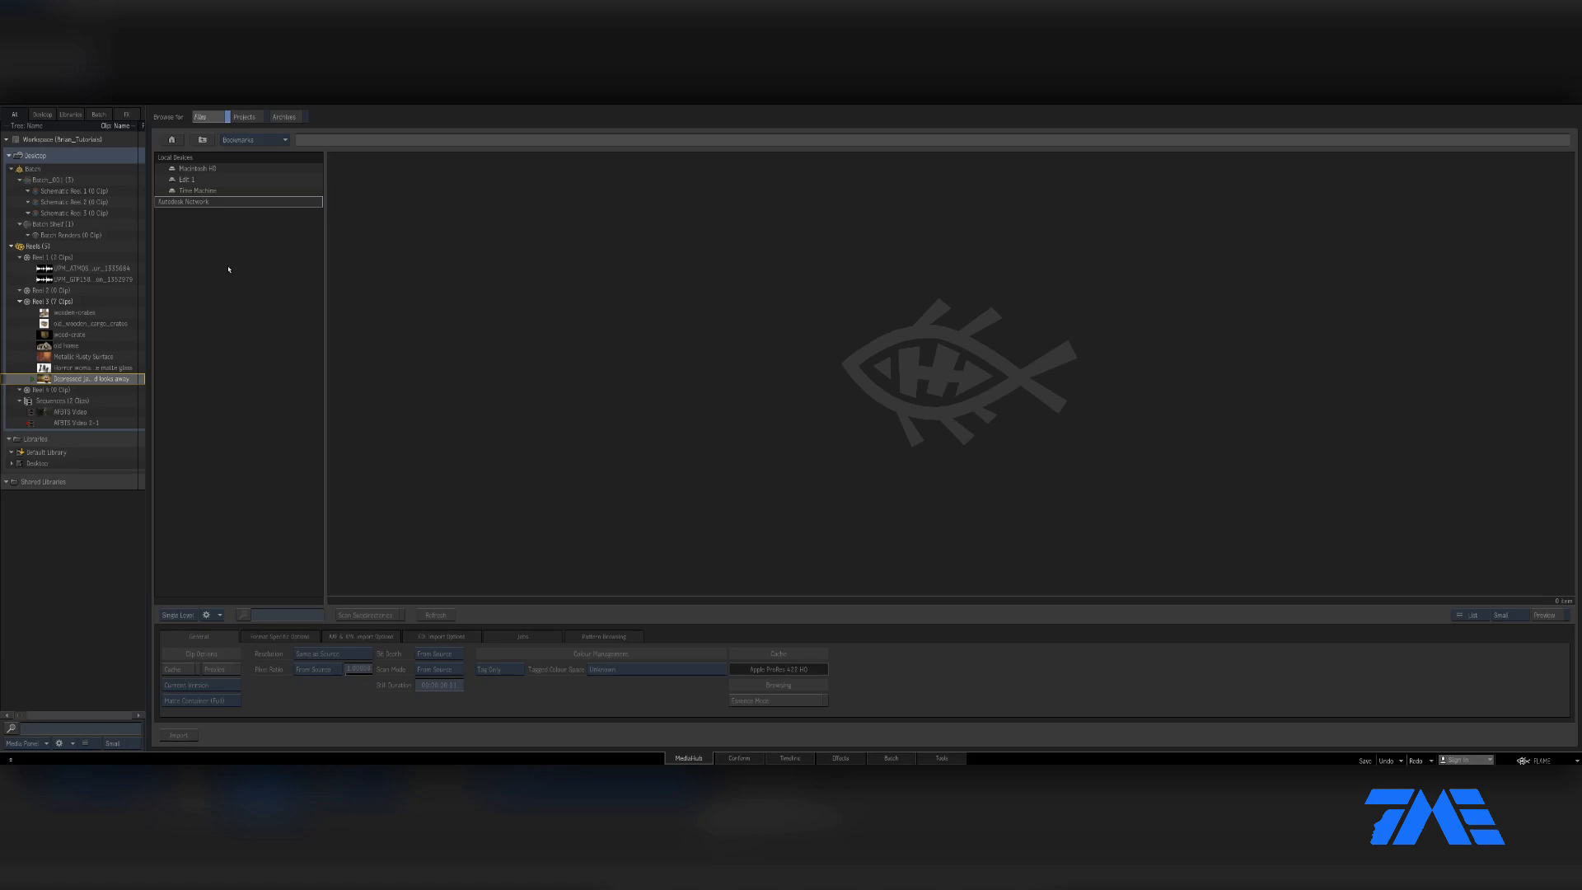
- Browse from the Edit 1 drive to the Audio folder inside the Elements folder of the Autodesk Flame Tutorial Series
left_click(184, 180)
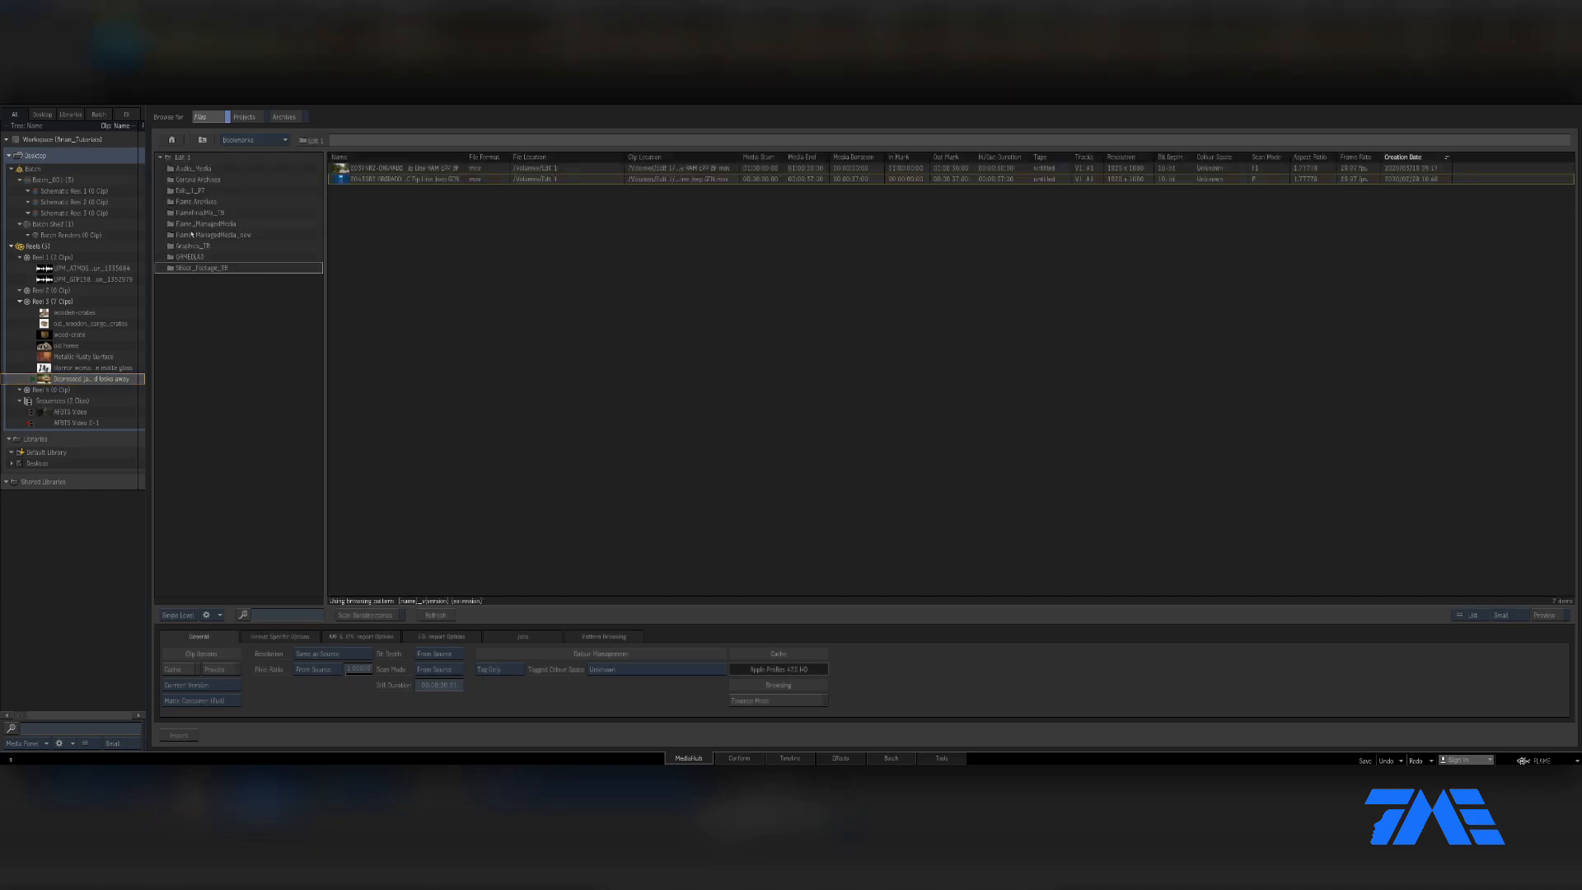
double_click(192, 245)
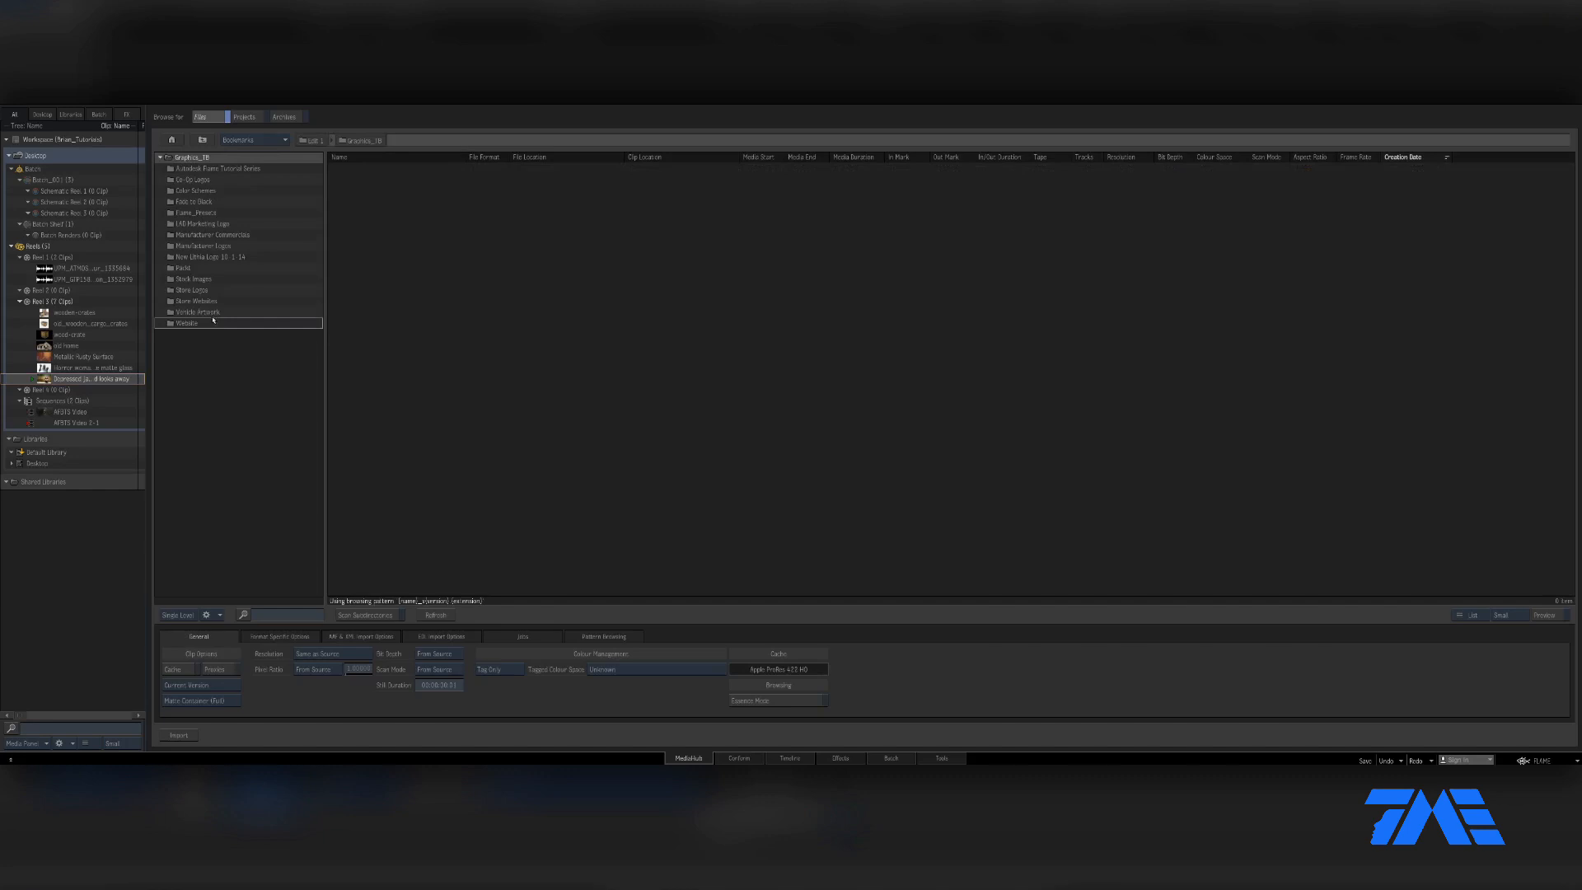
double_click(221, 169)
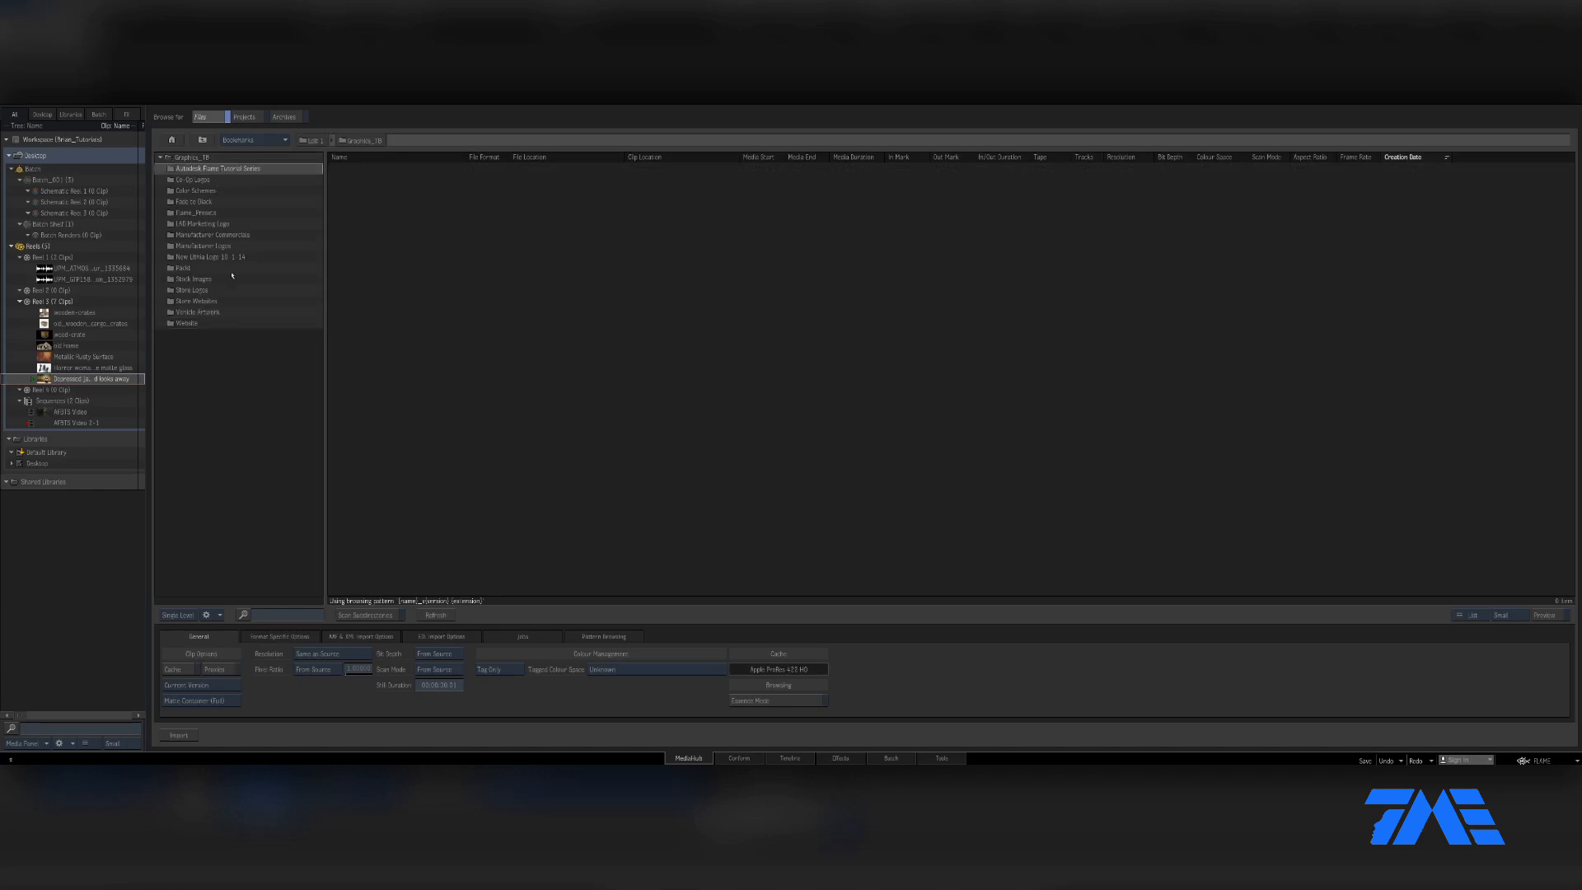
double_click(188, 168)
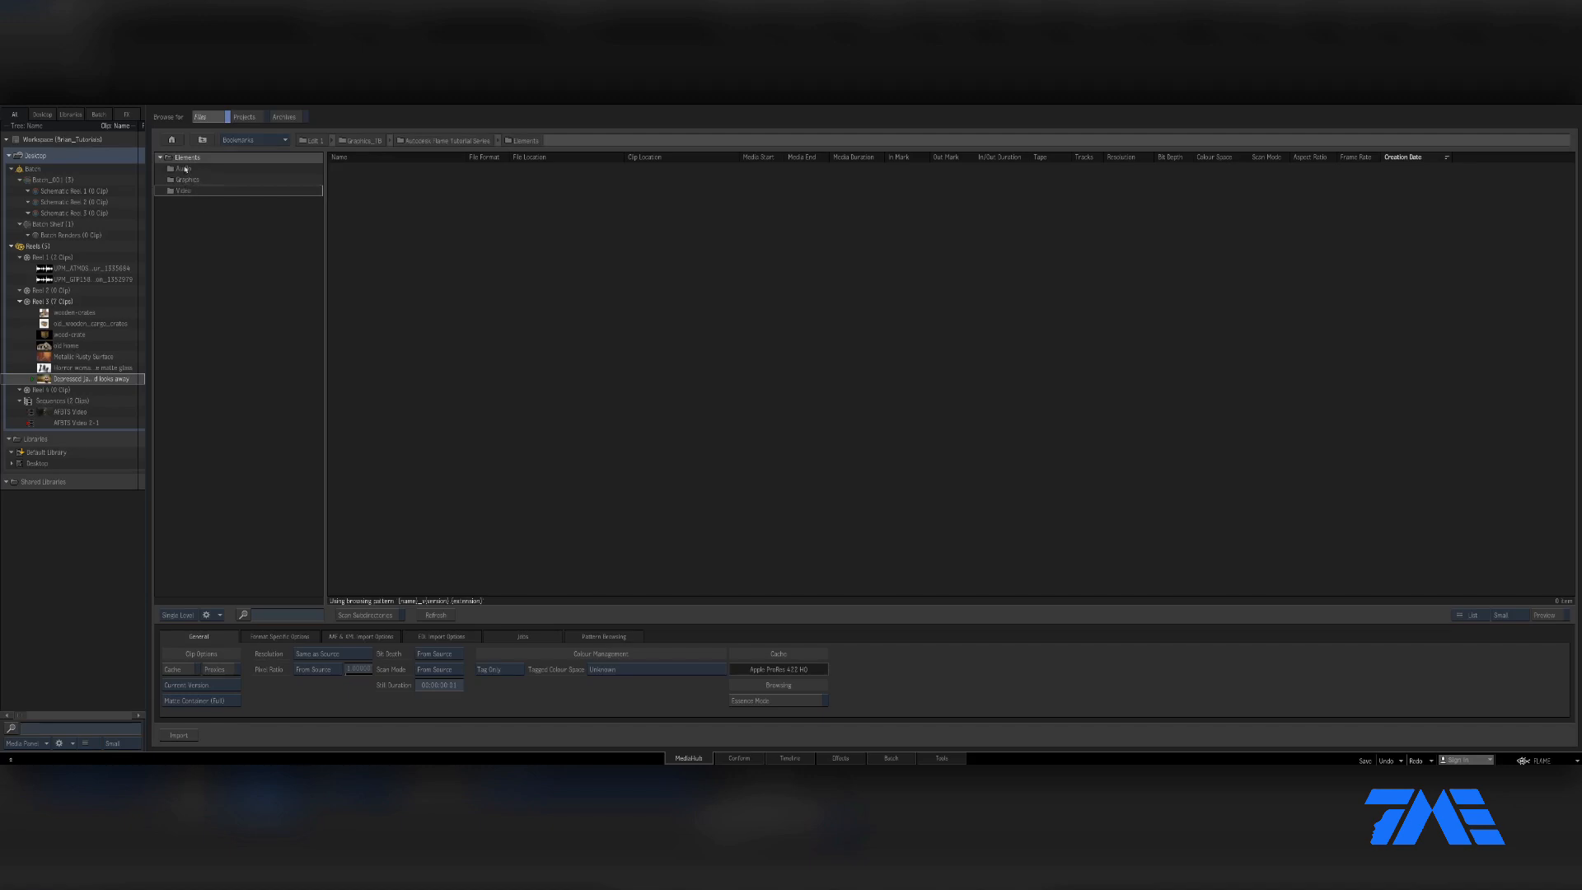
double_click(182, 169)
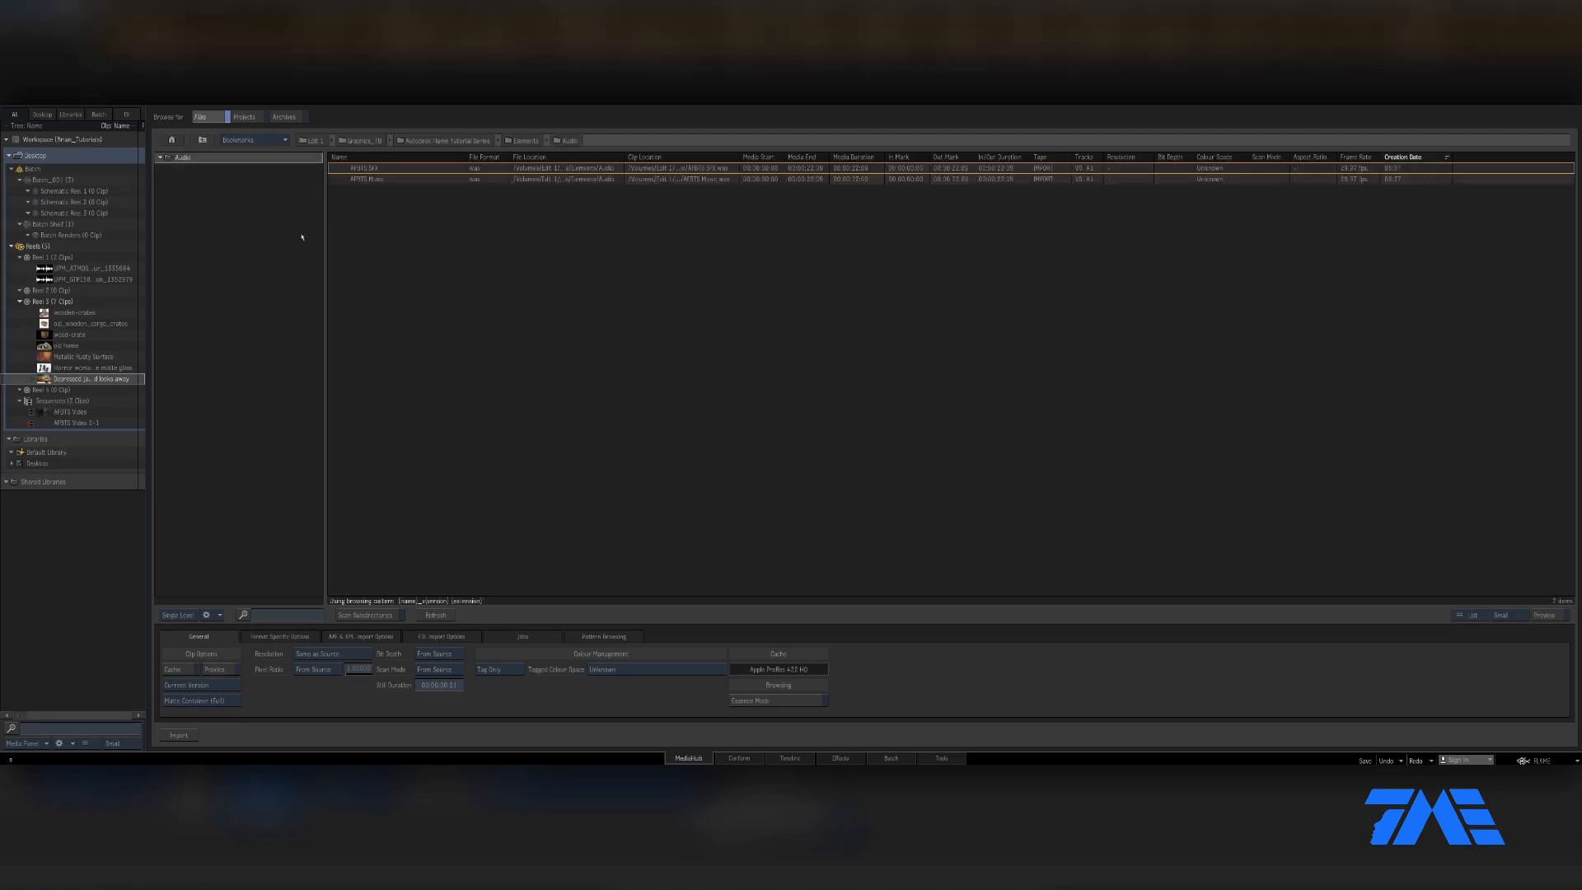
- Rename Reel 1 as Audio
left_click(42, 258)
double_click(47, 258)
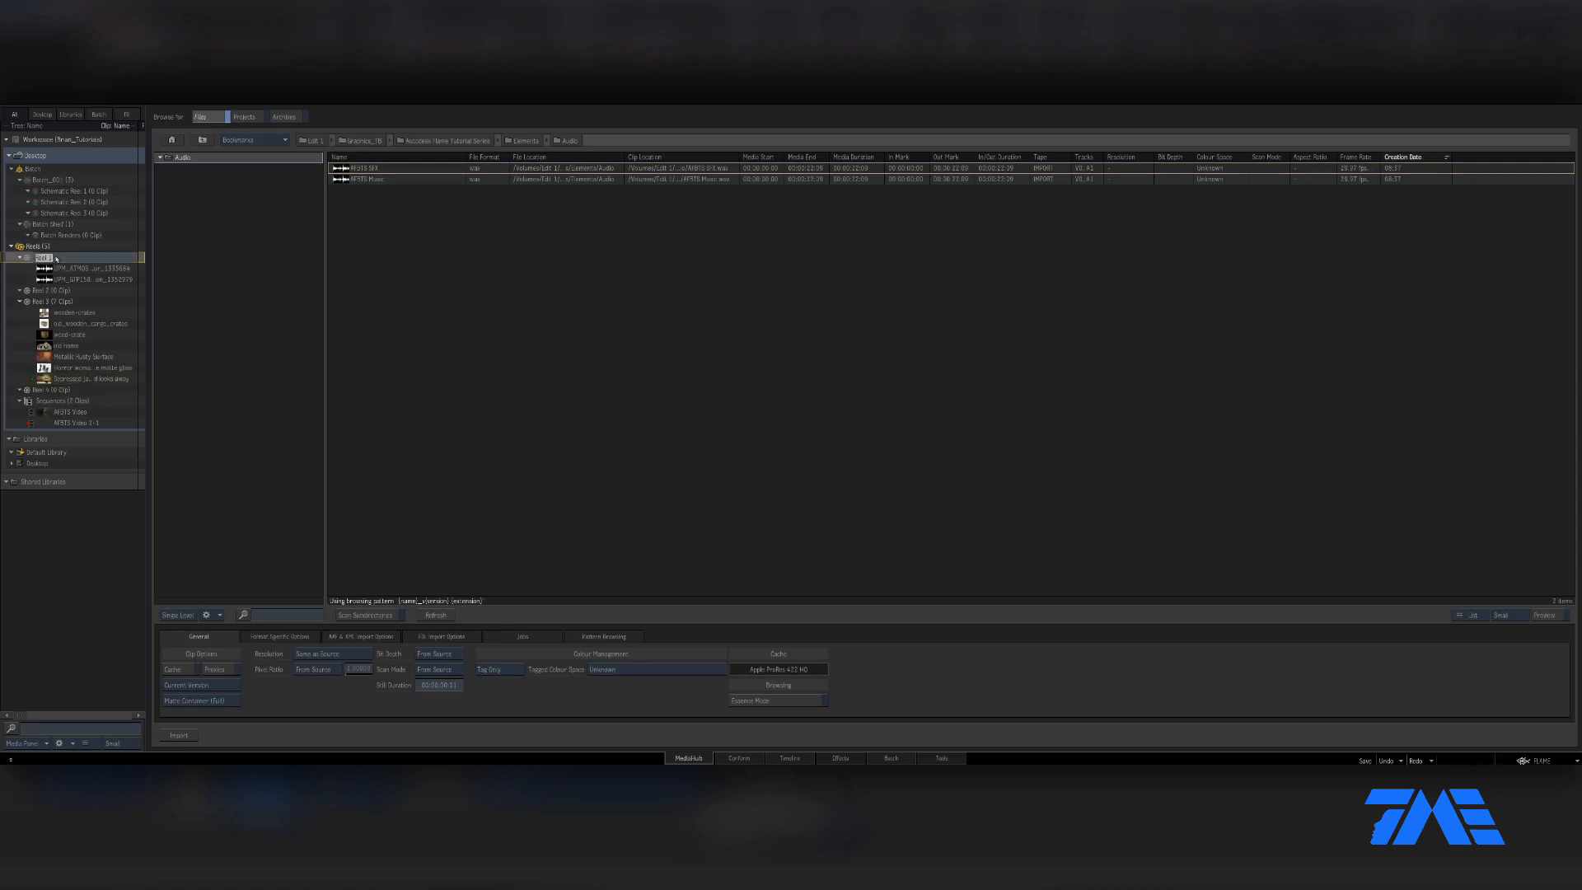
type("Audio")
key("Return")
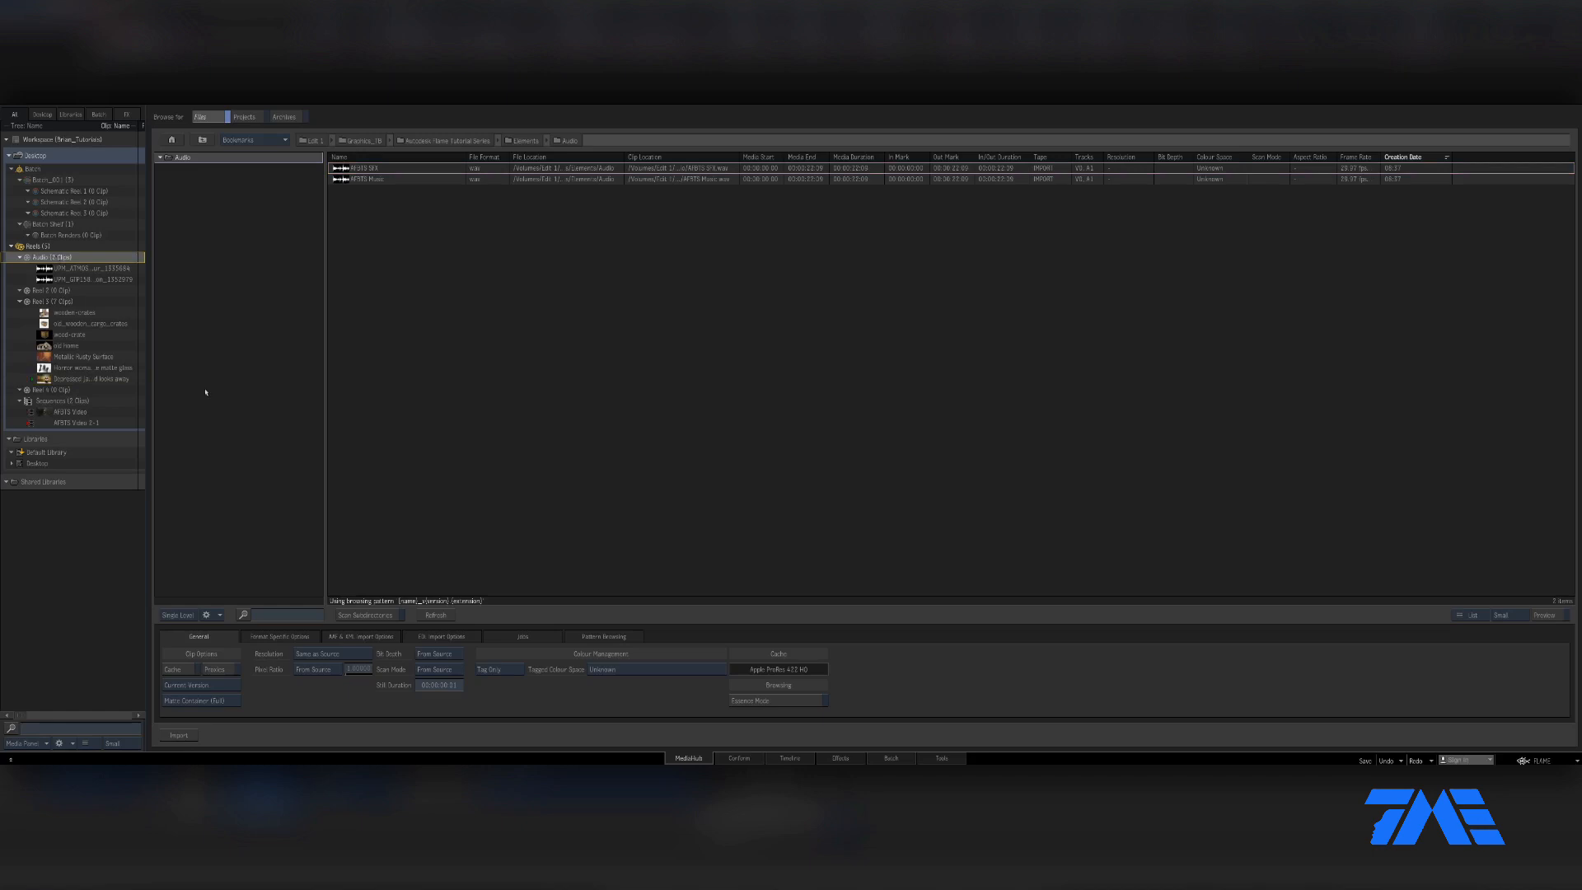
- Rename Reel 2 as Video
left_click(53, 290)
double_click(51, 292)
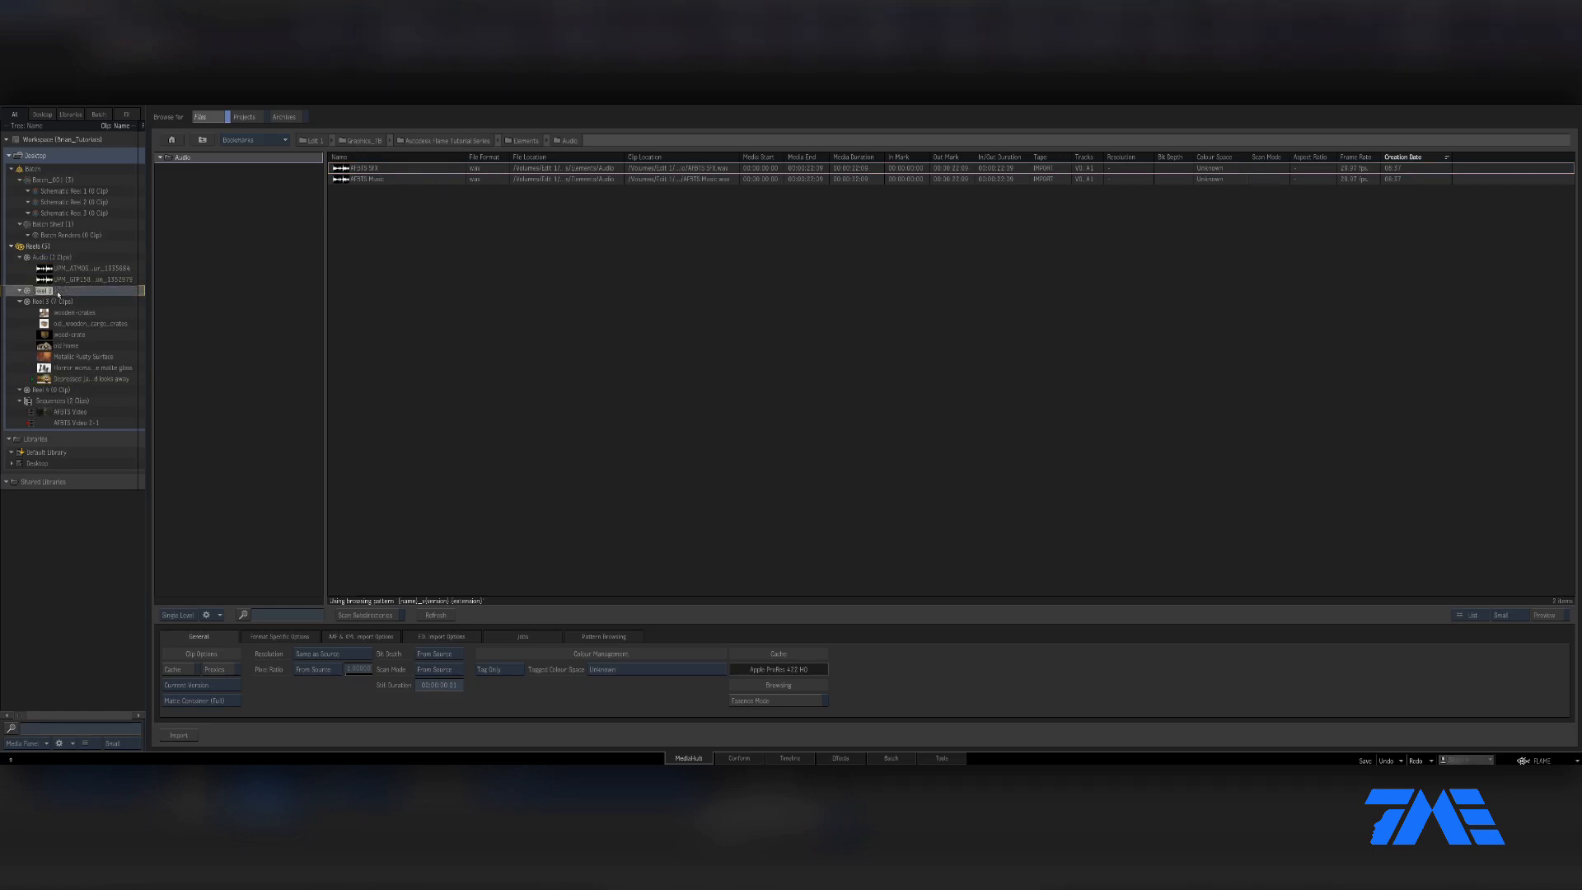
type("Video")
key("Return")
- Rename Reel 3 as Graphics
left_click(45, 302)
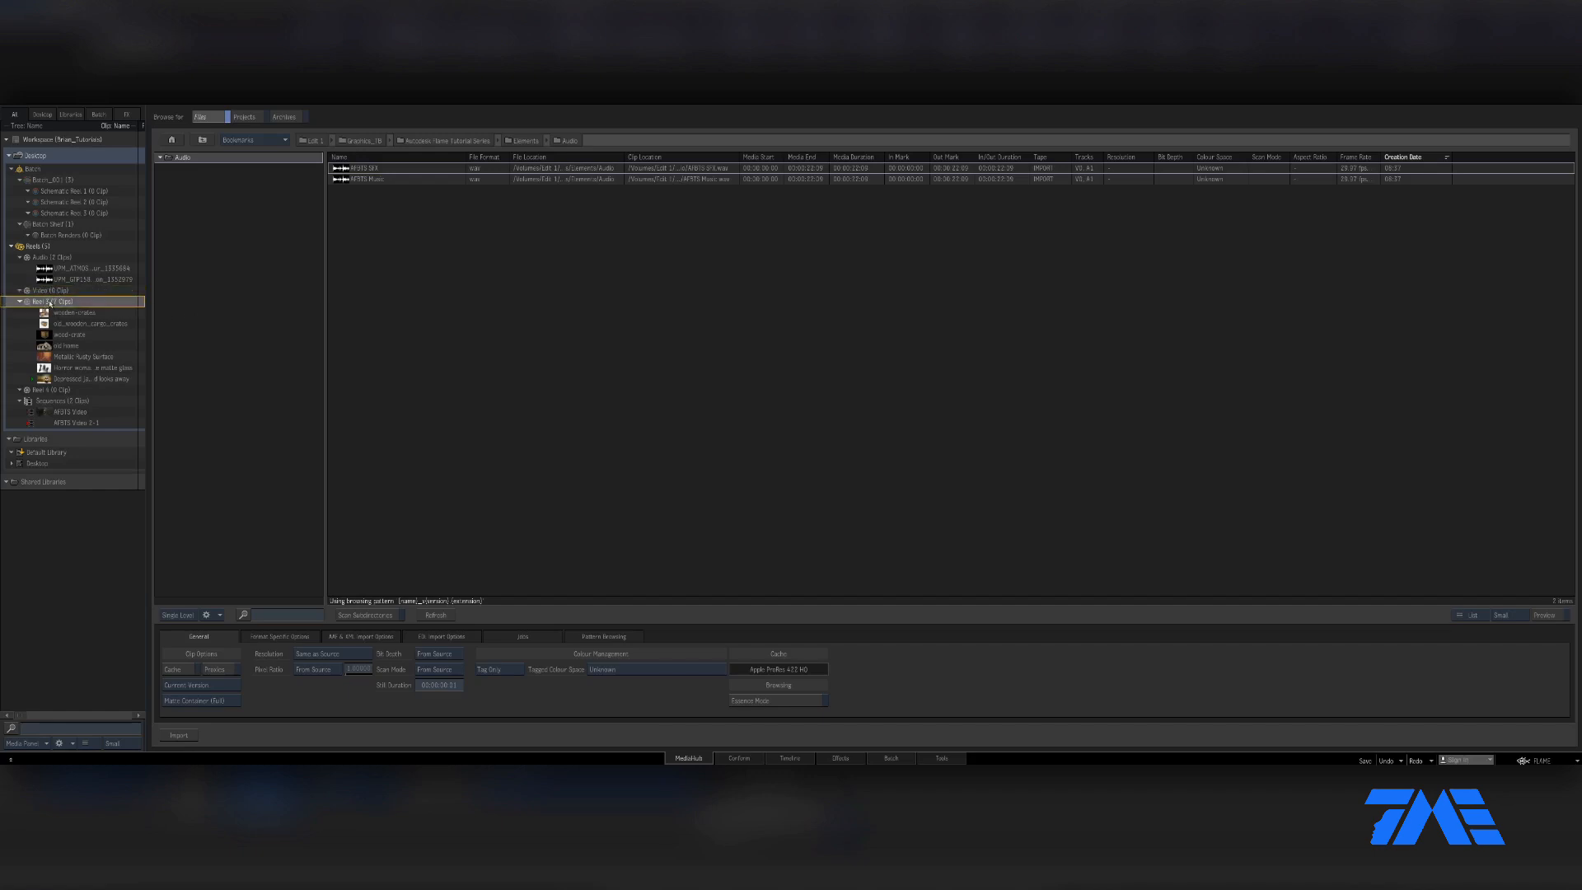
double_click(49, 302)
type("S")
type("rap")
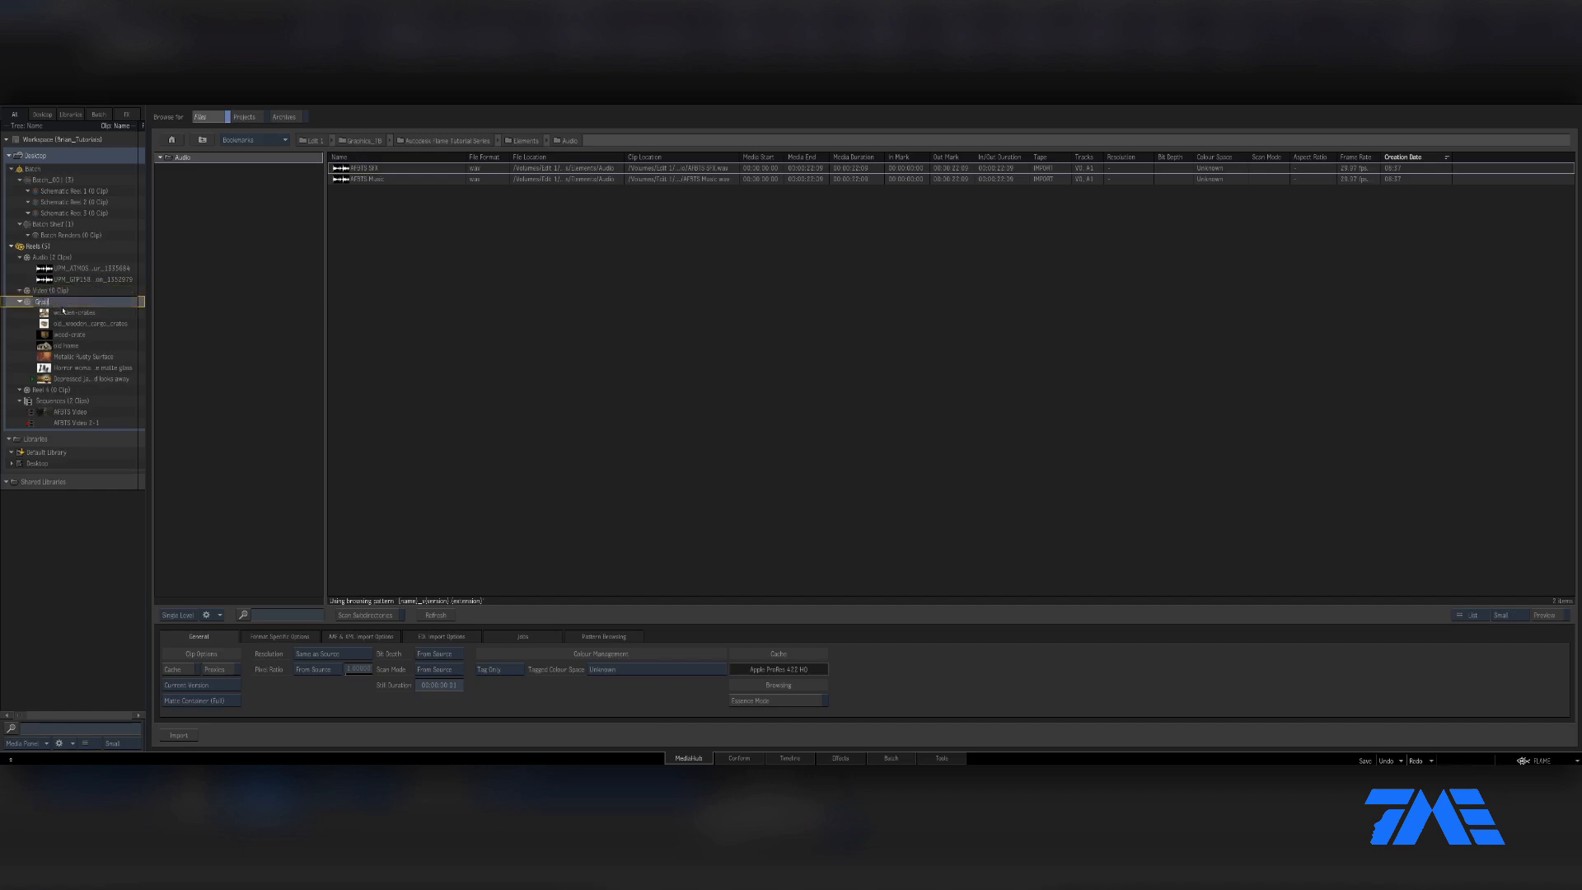
type("hics")
key("Return")
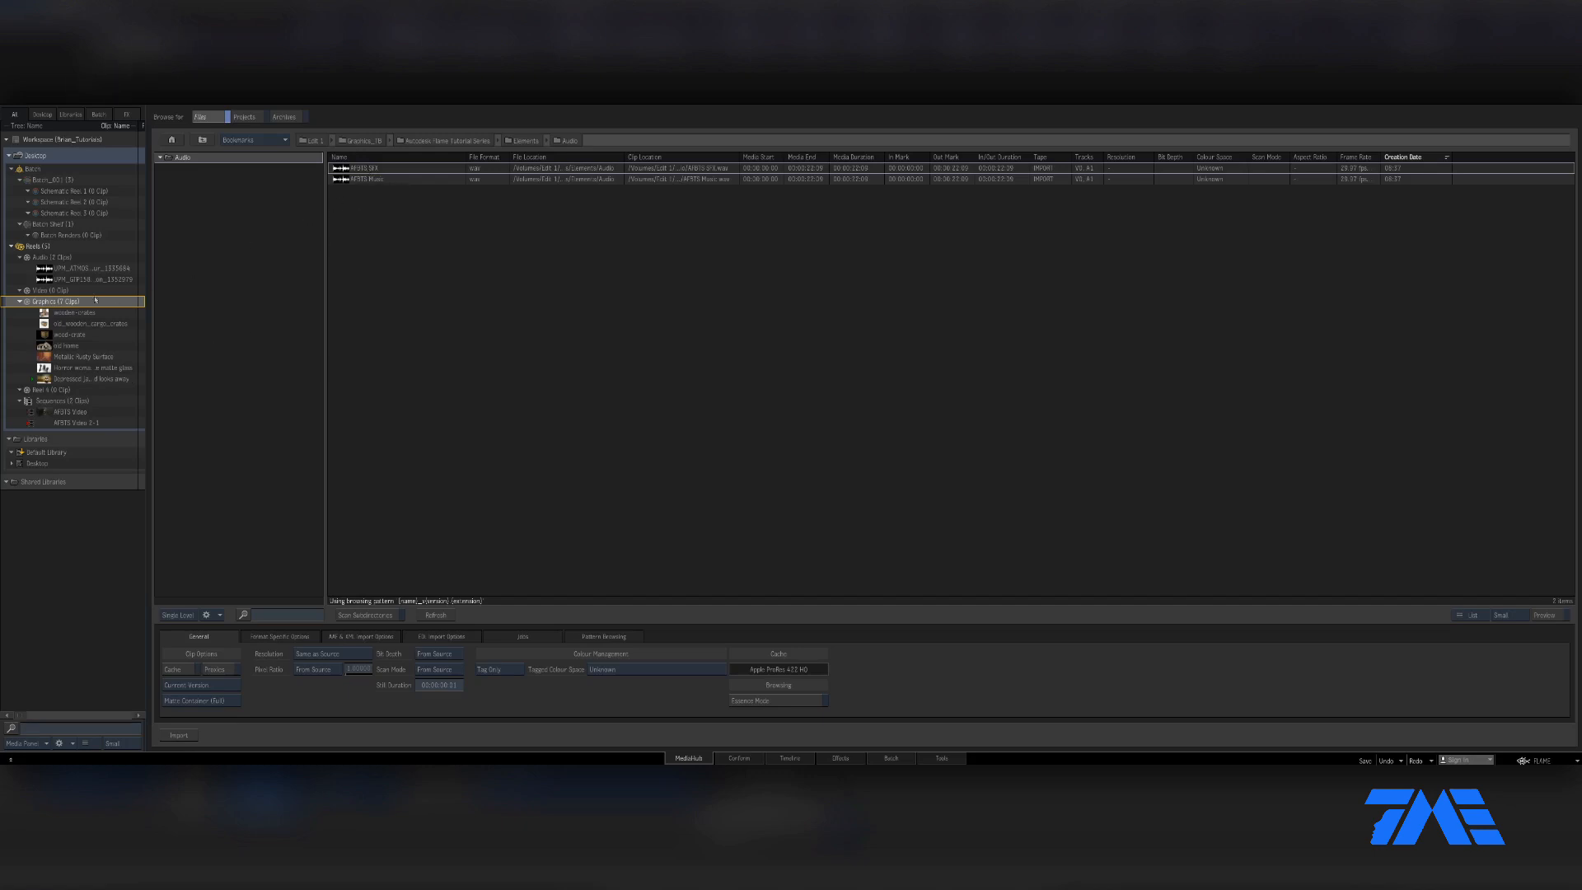
- Open the Graphics folder inside Elements and select all of its image files
left_click(202, 140)
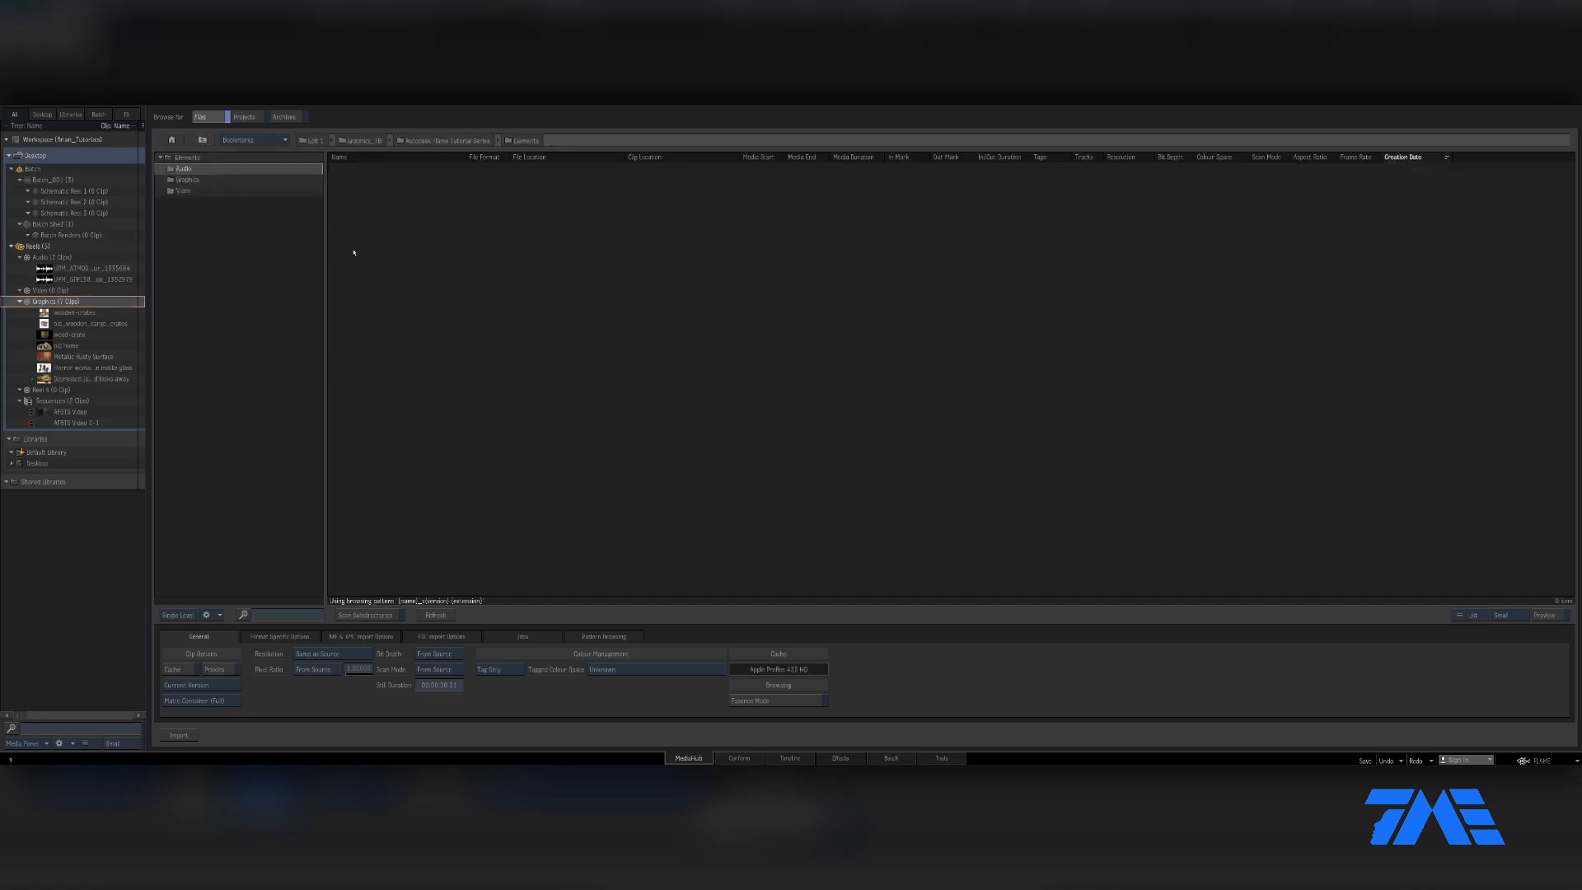
double_click(188, 179)
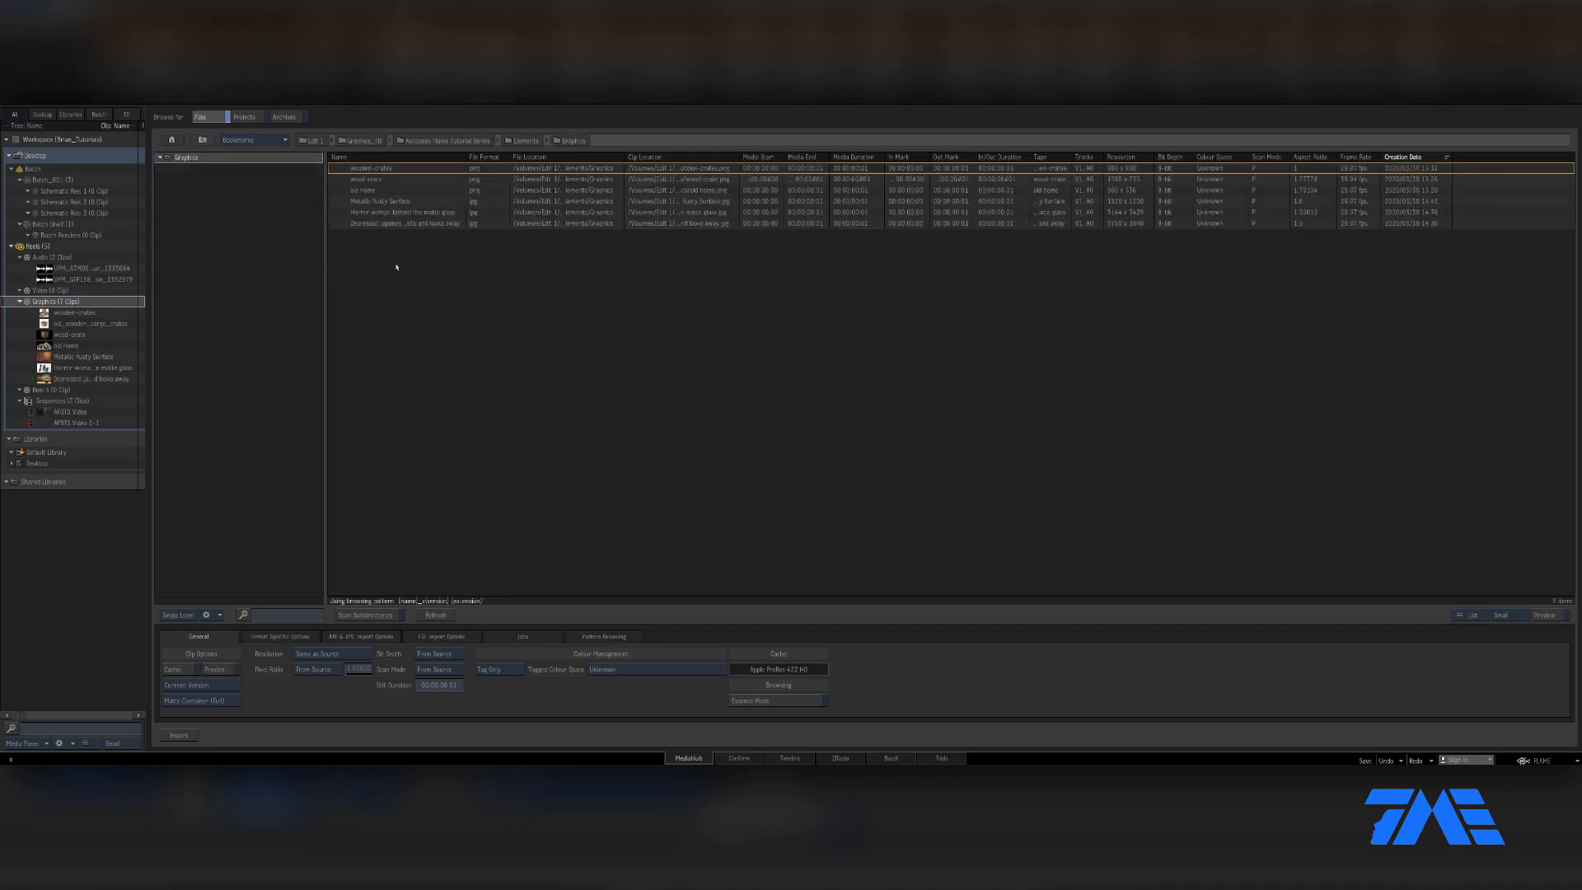
left_click(372, 171)
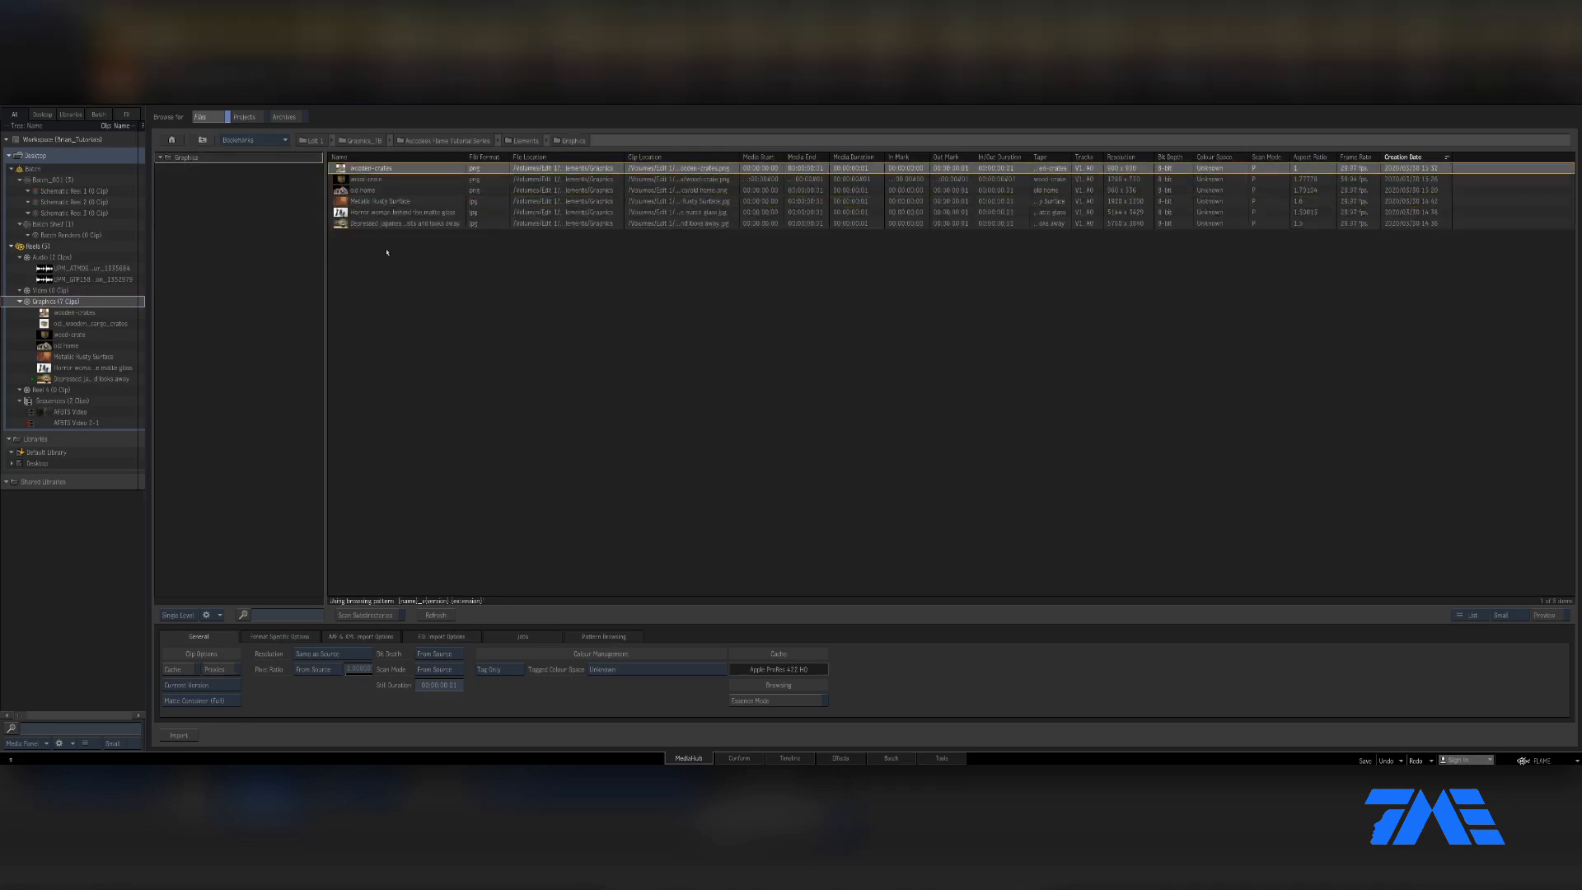
left_click(388, 223, "shift")
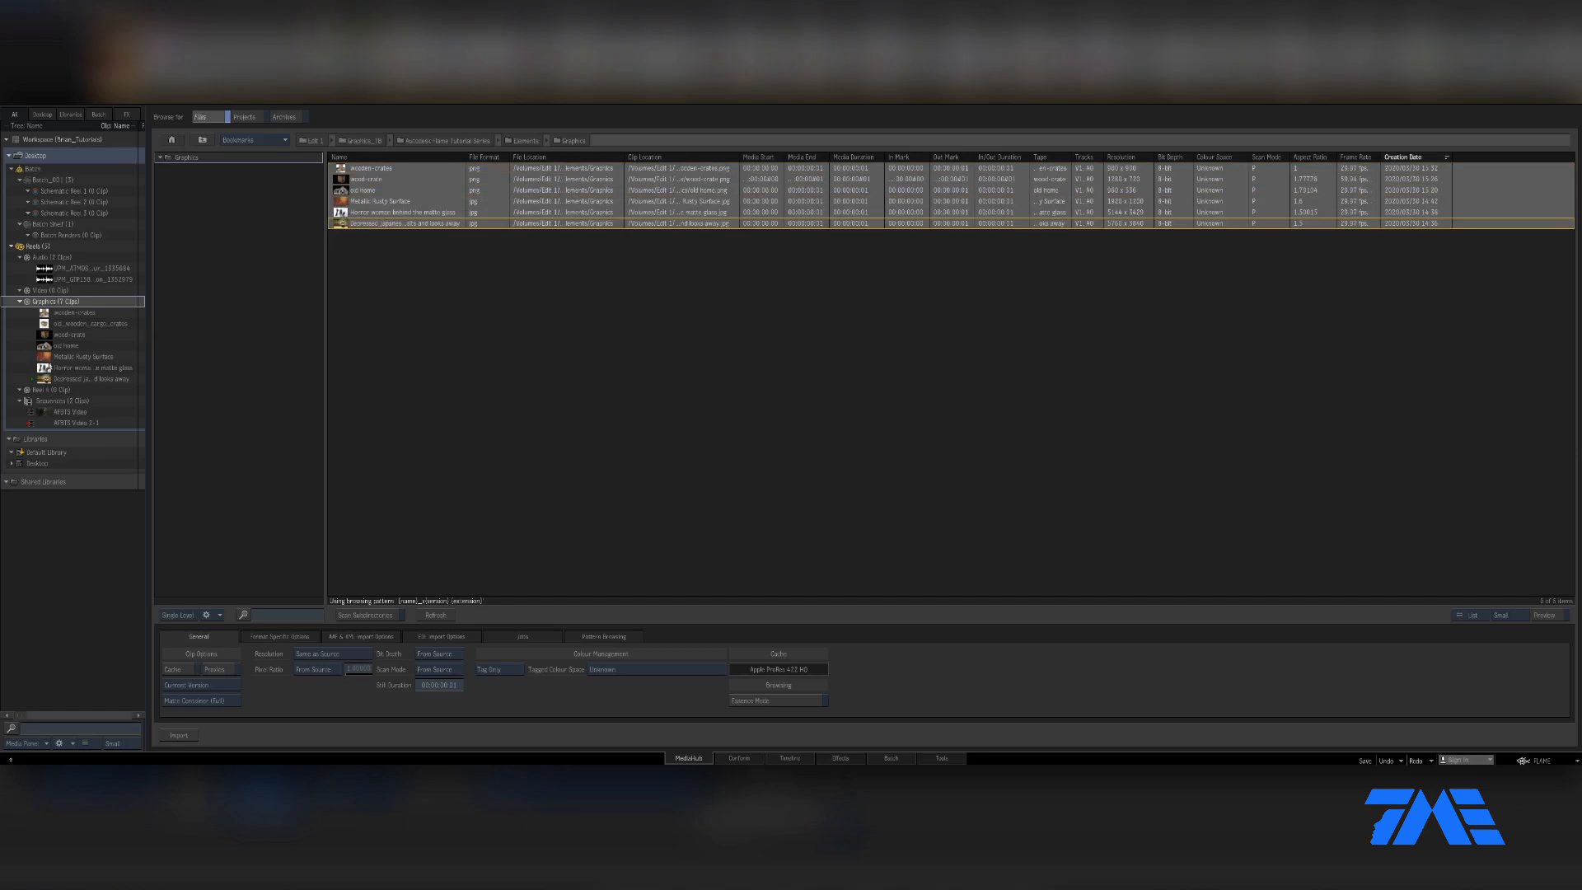
- Import all the clips from the Video folder inside Elements into the Video reel
left_click(202, 140)
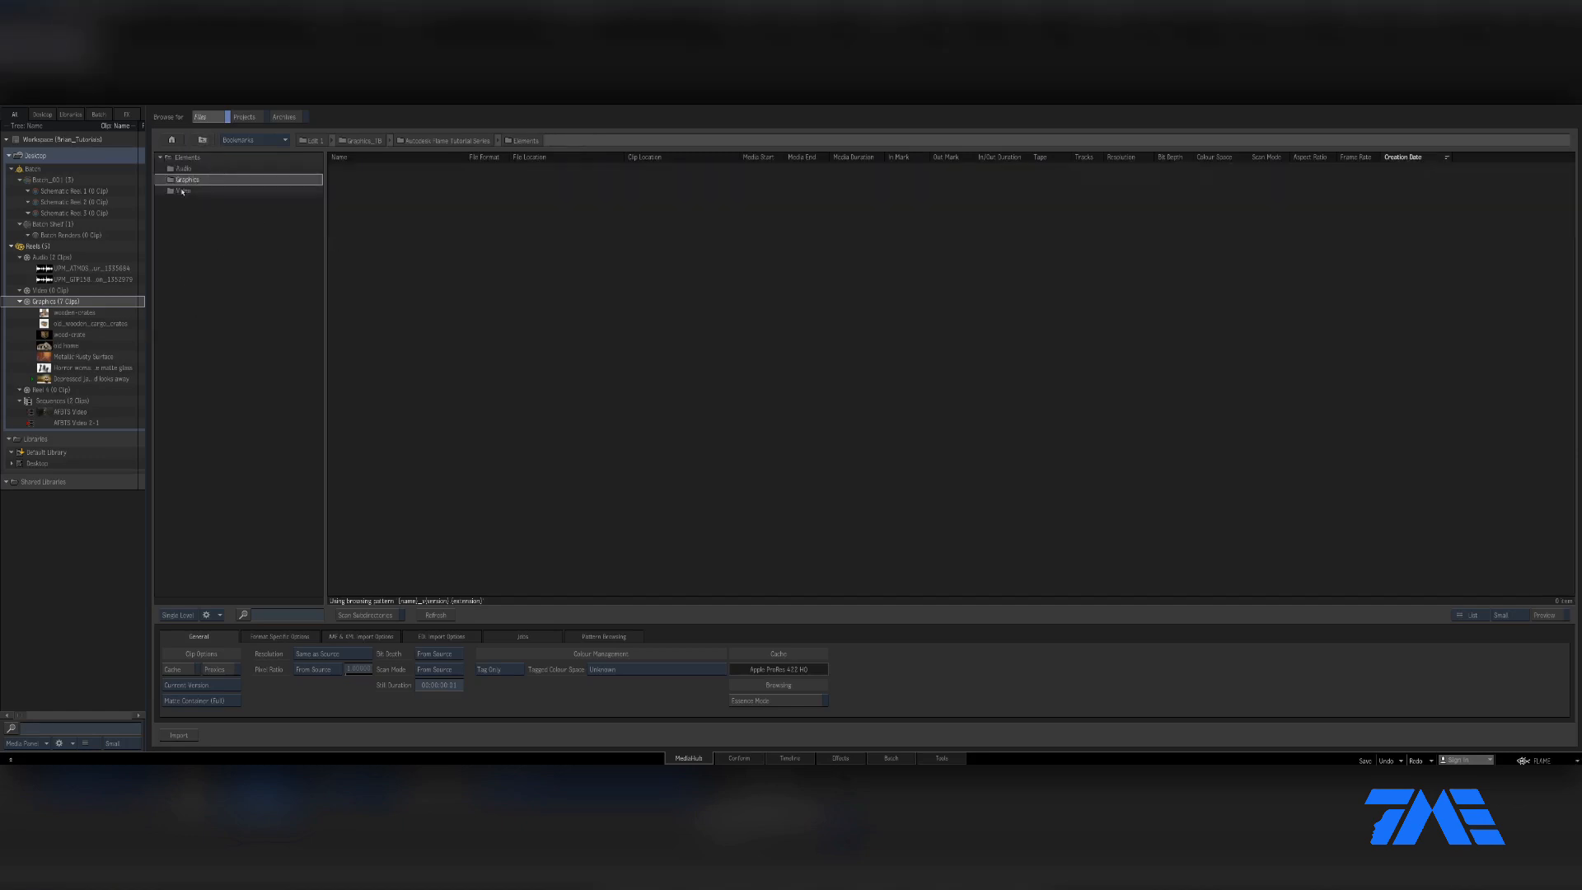
double_click(182, 191)
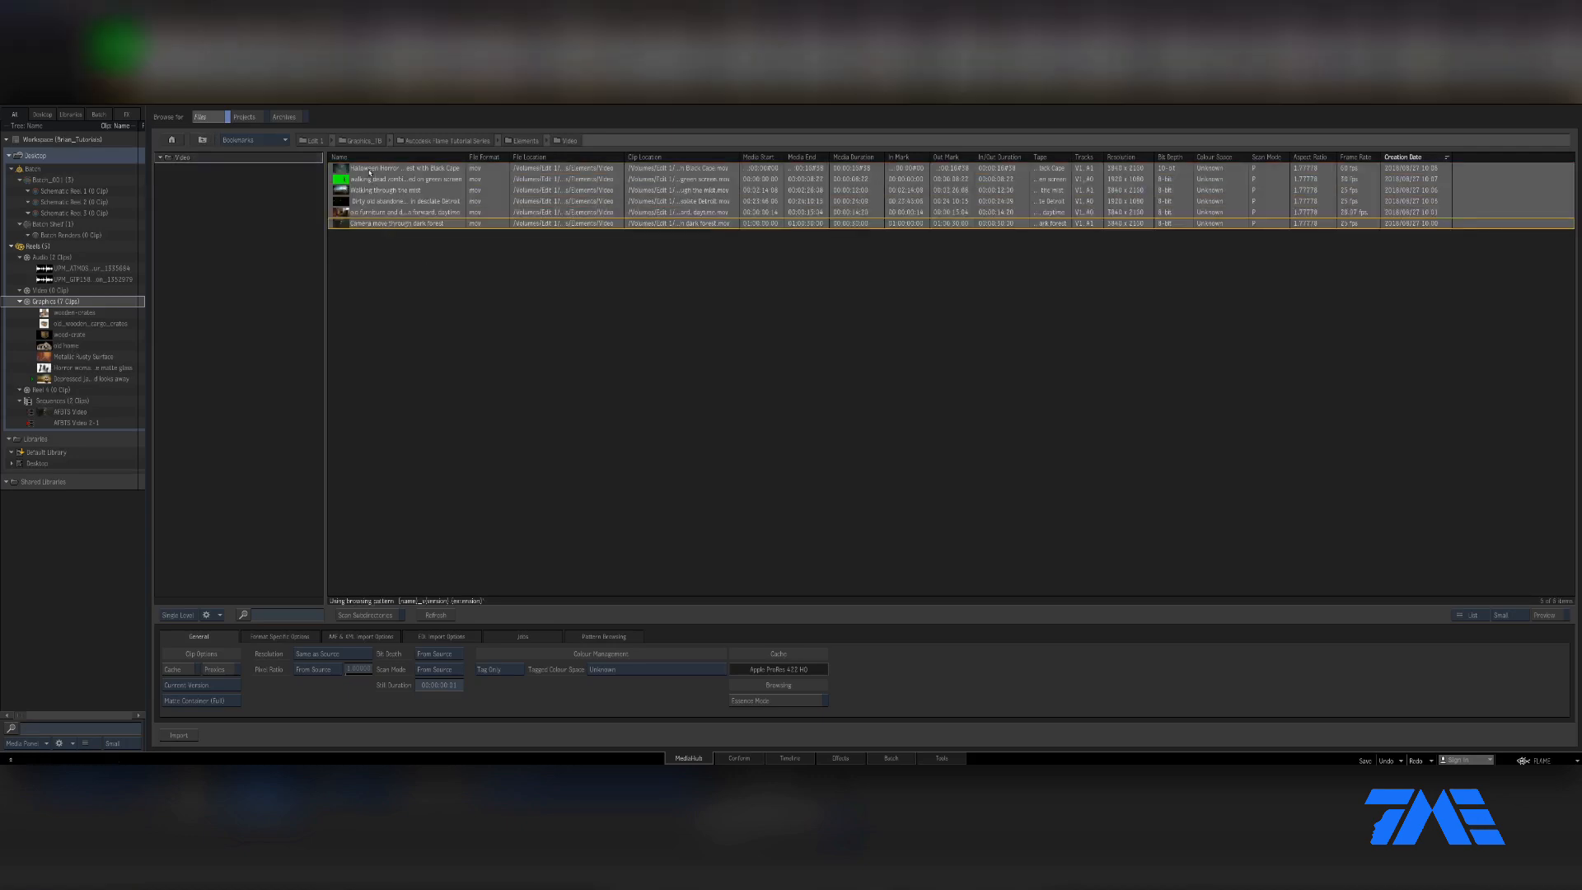
left_click_drag(368, 170, 60, 294)
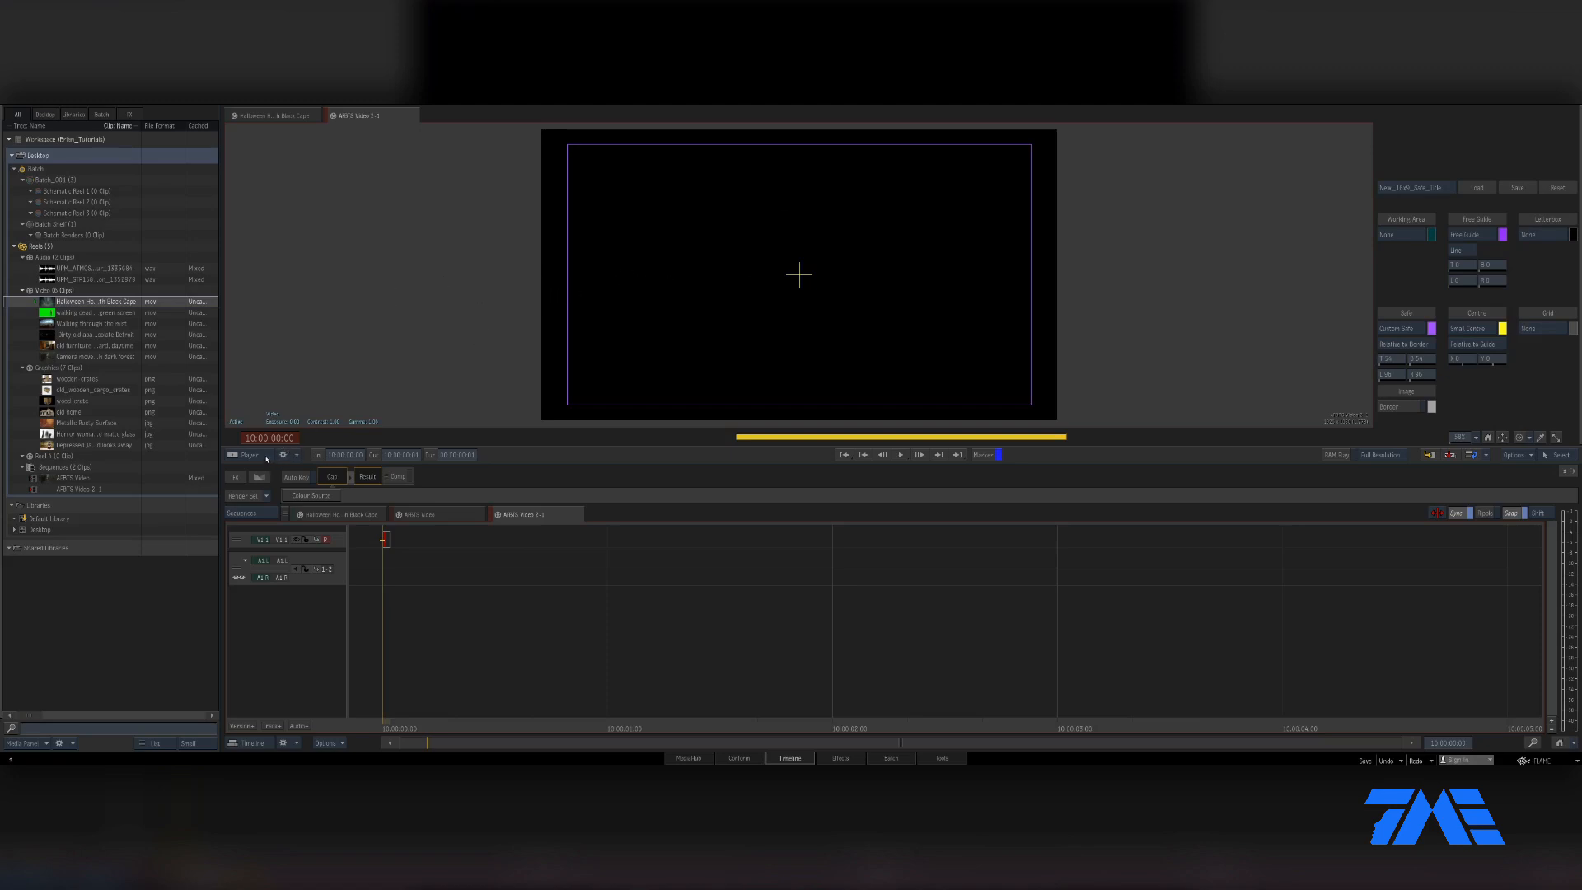
- Change the viewing area from Player to the source and sequence two-up layout, trying the triptych layout along the way
left_click(265, 457)
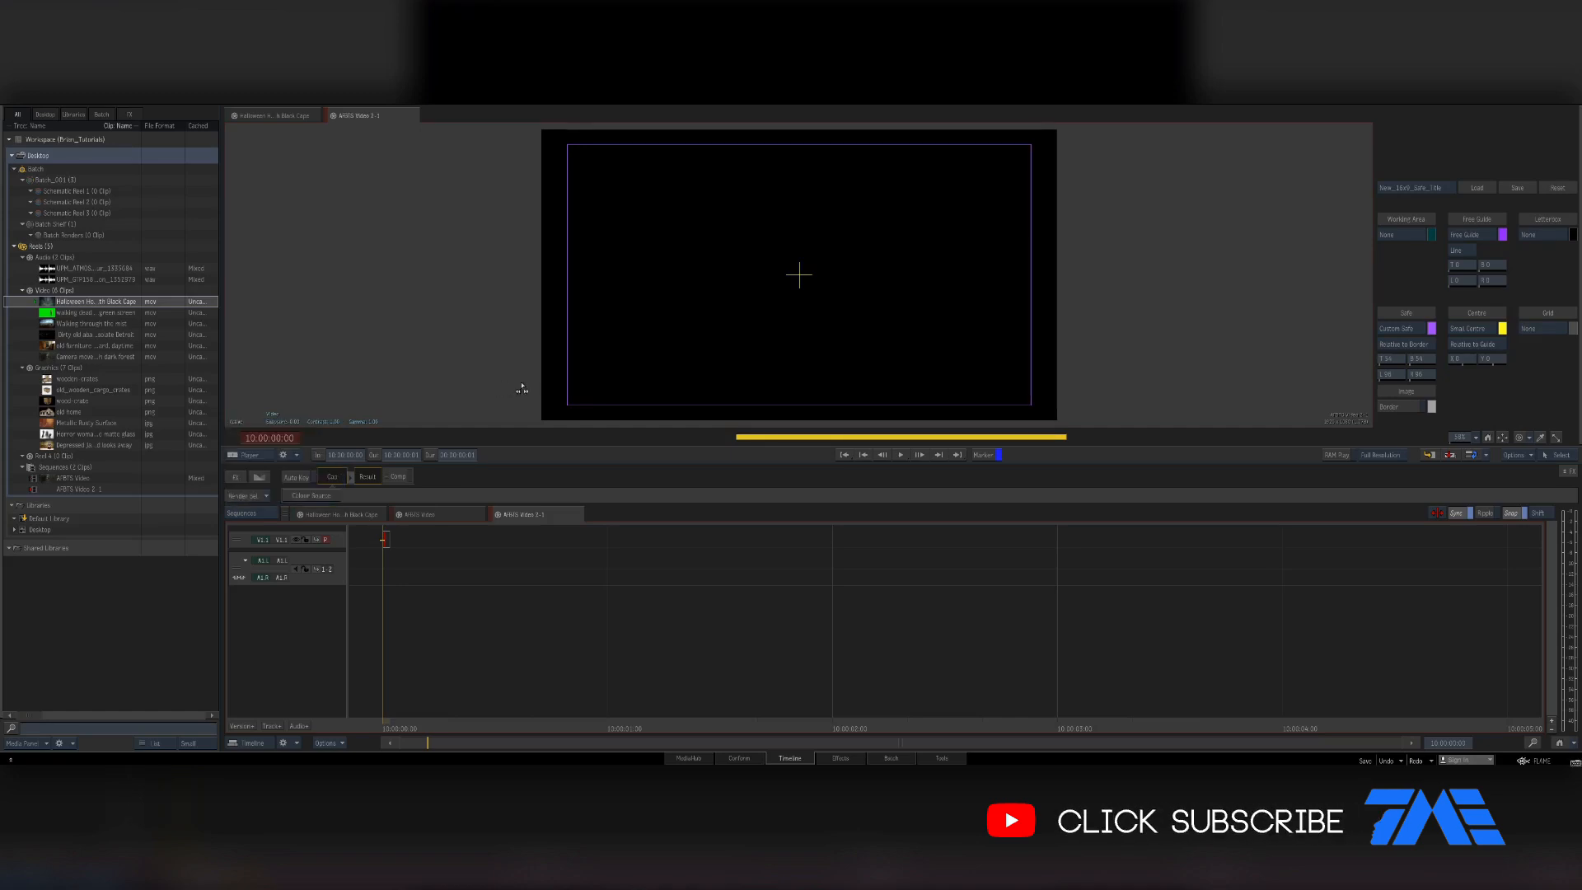
key("alt+2")
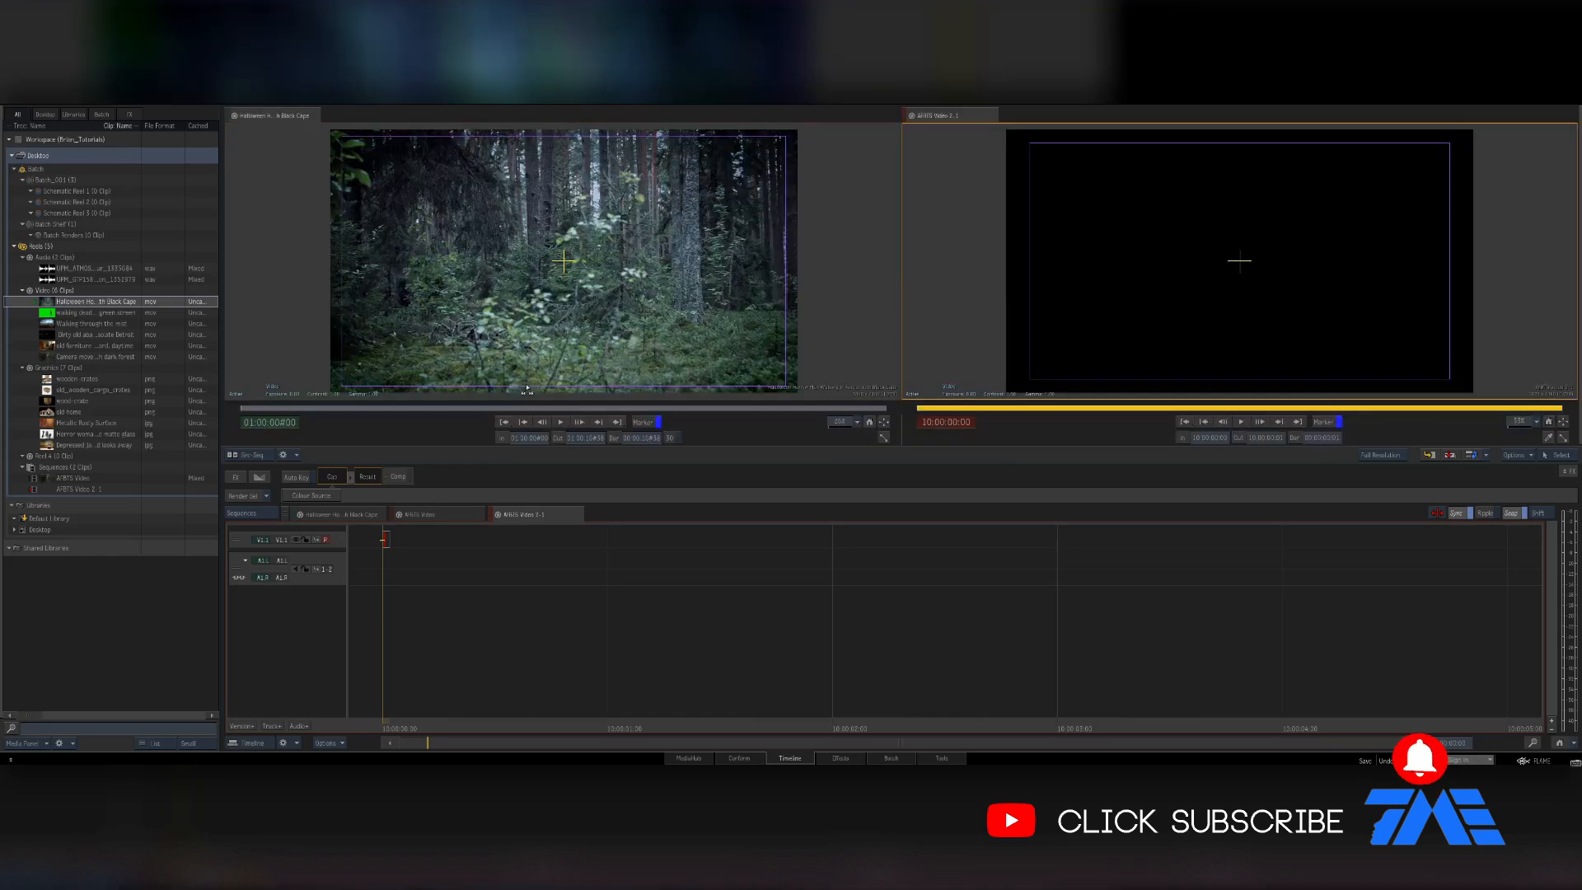
key("alt+3")
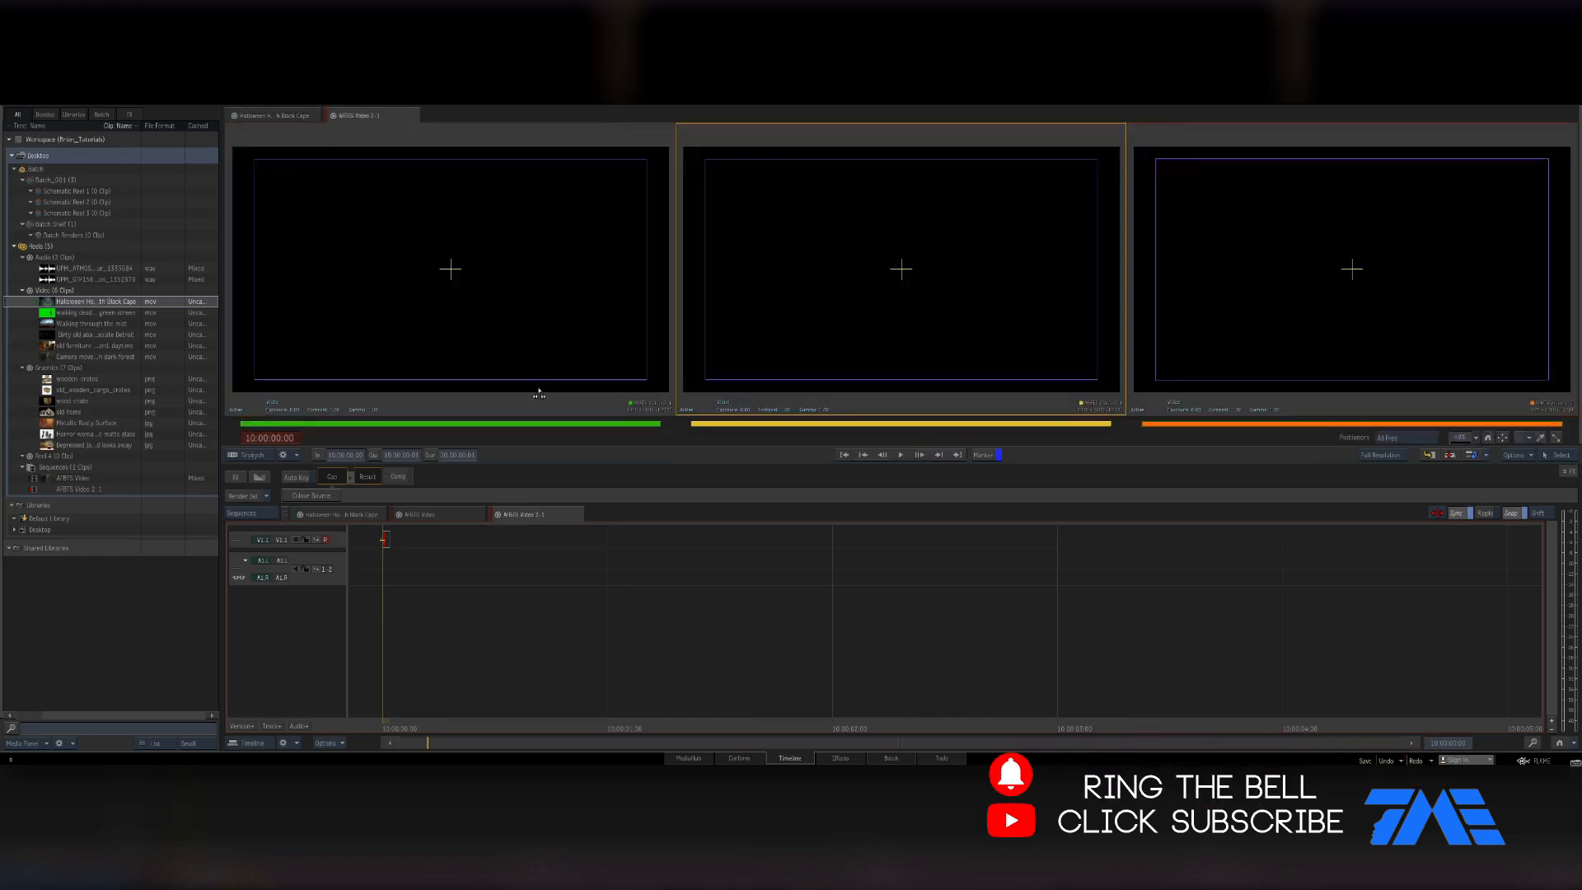
key("alt+2")
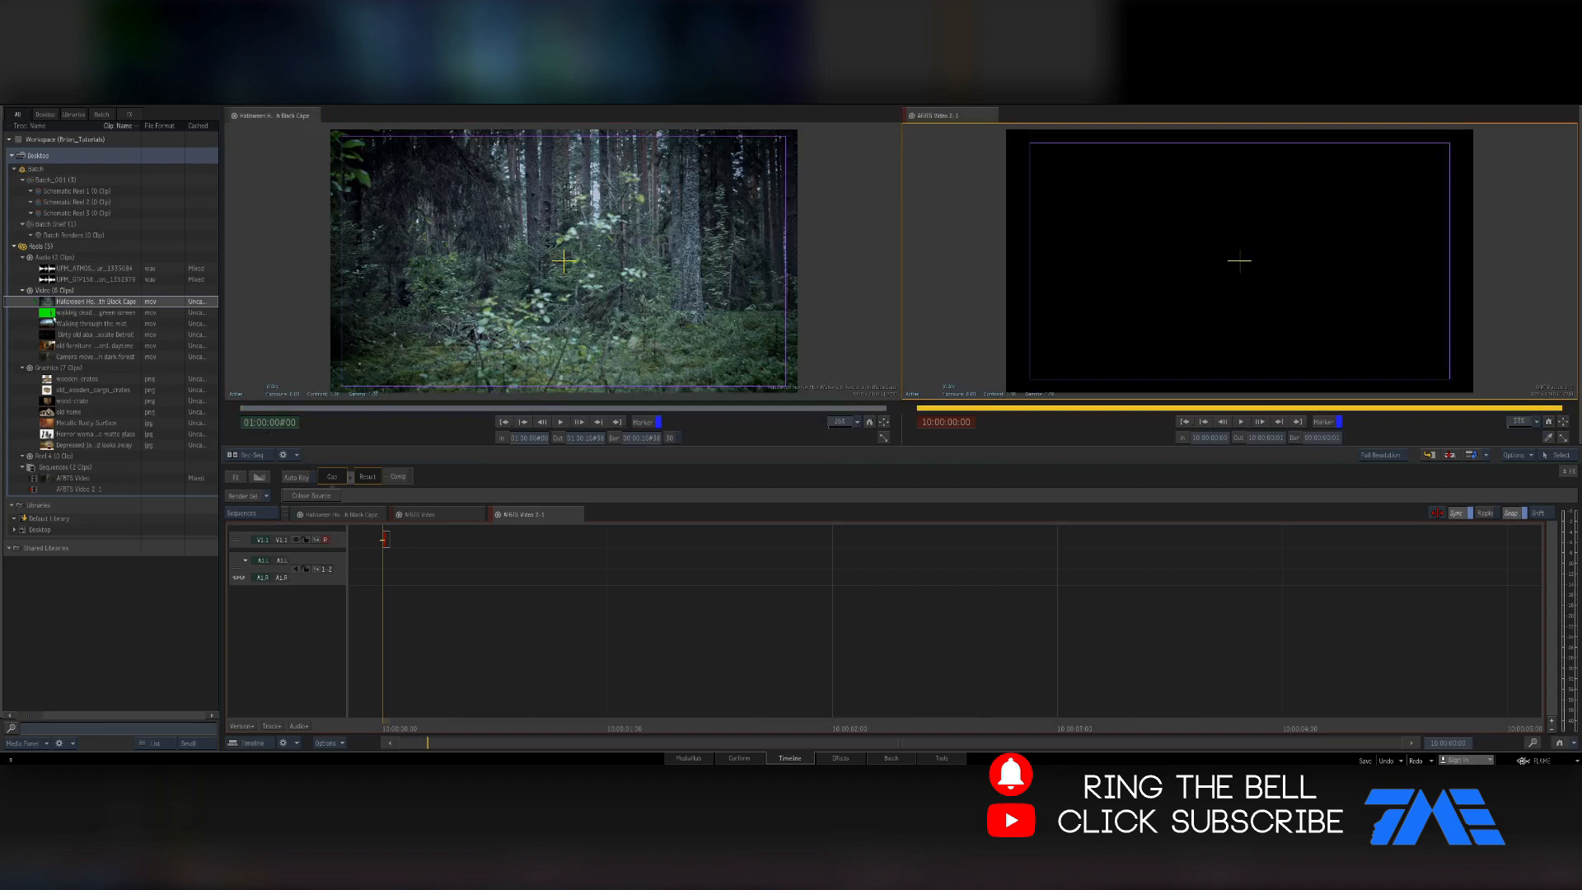
- Preview several clips from the Video reel in the source viewer, ending with the Camera move through dark forest clip
left_click(70, 324)
left_click(80, 335)
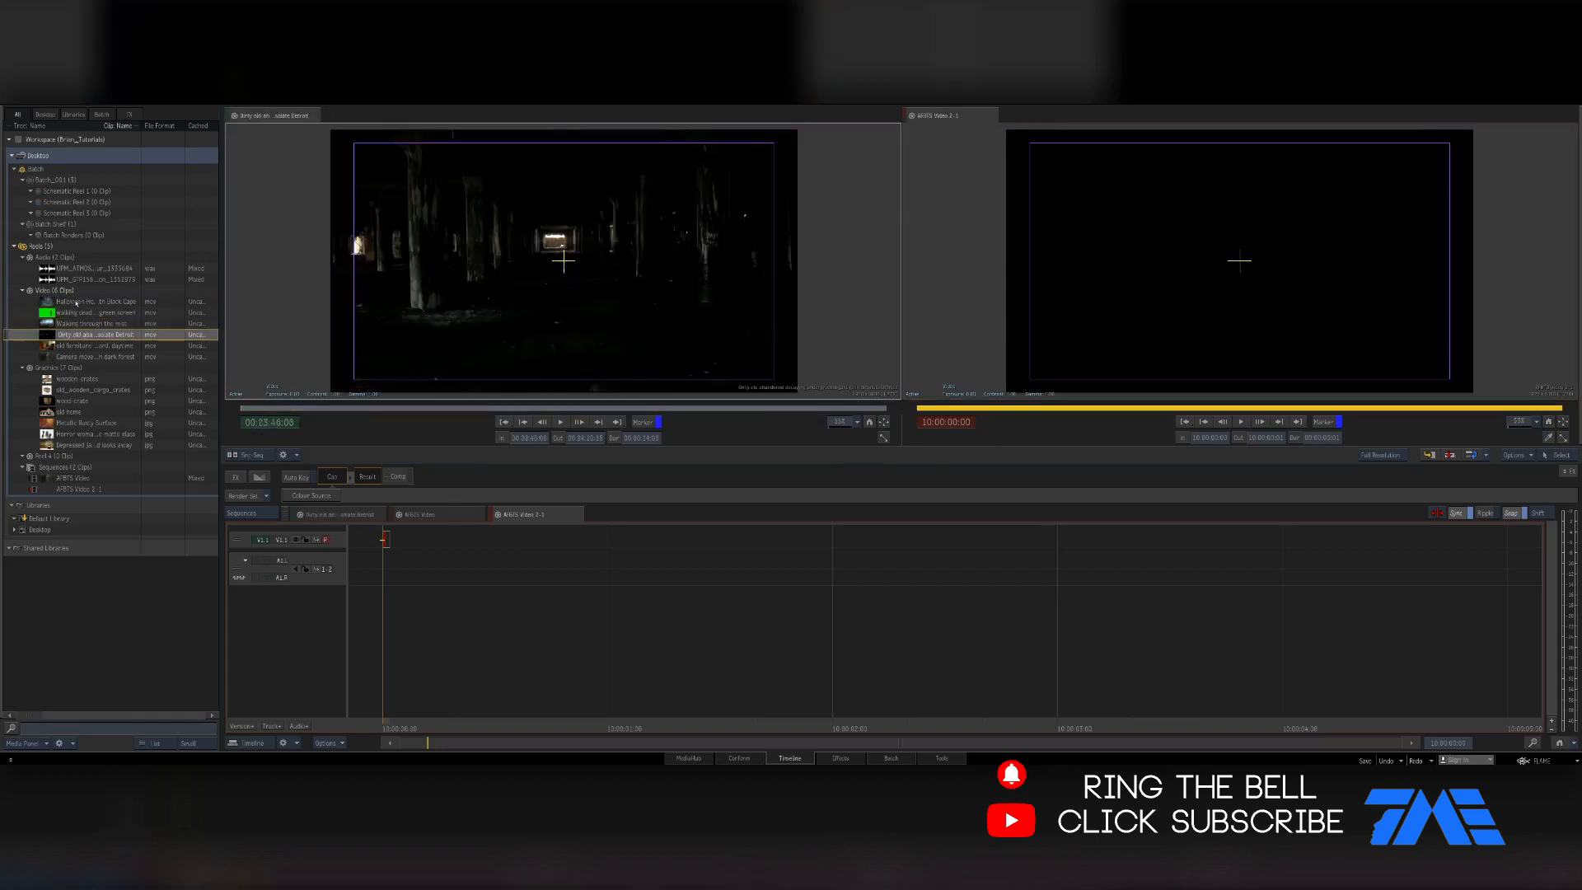
left_click(90, 302)
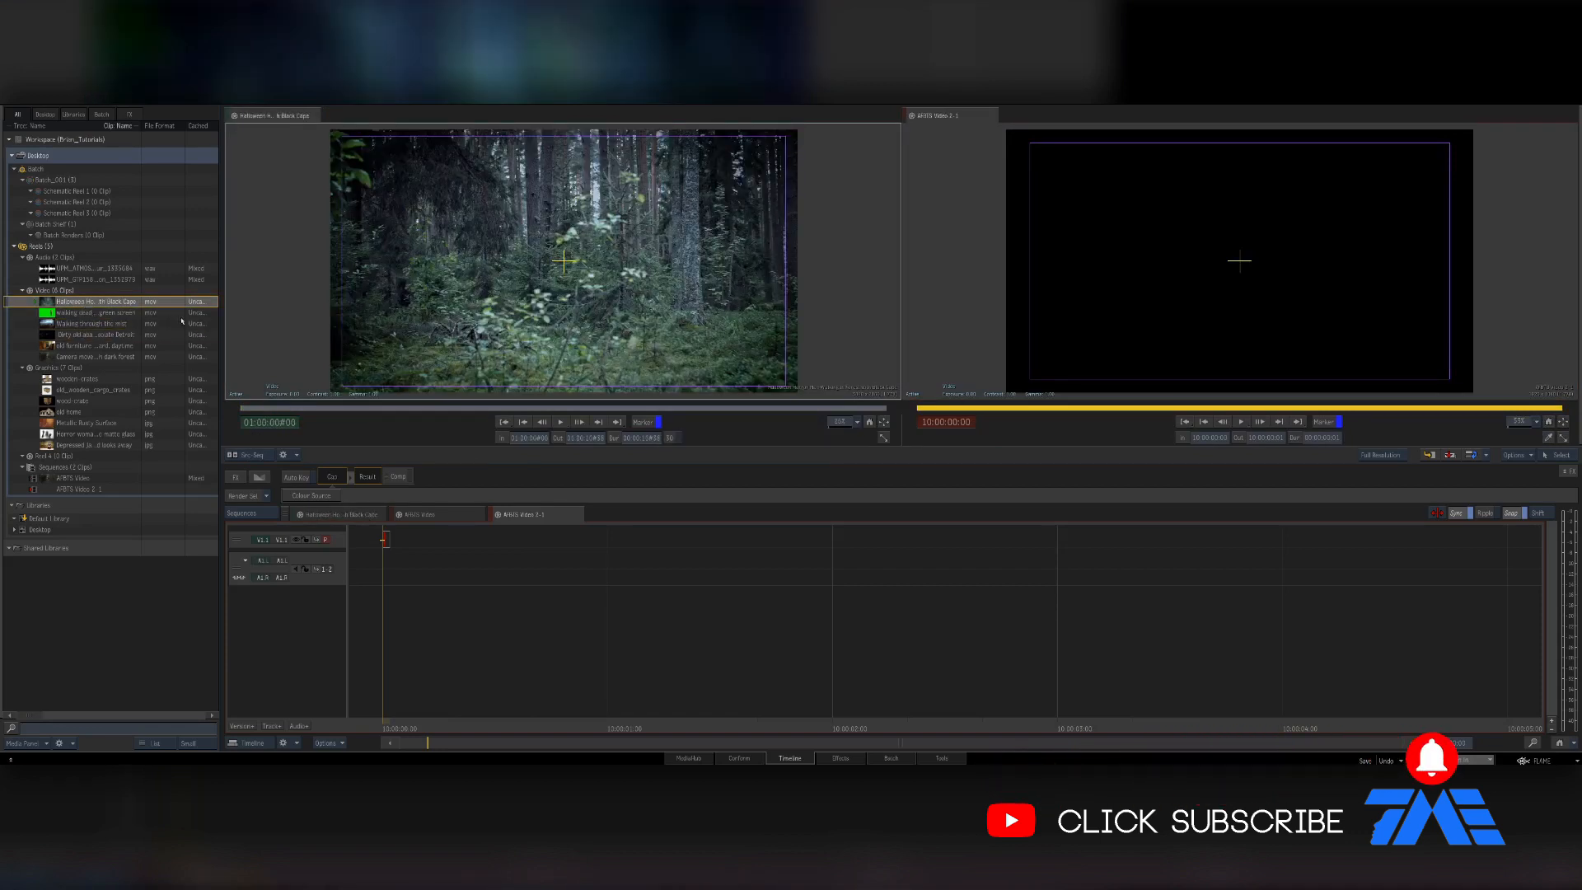
left_click(74, 357)
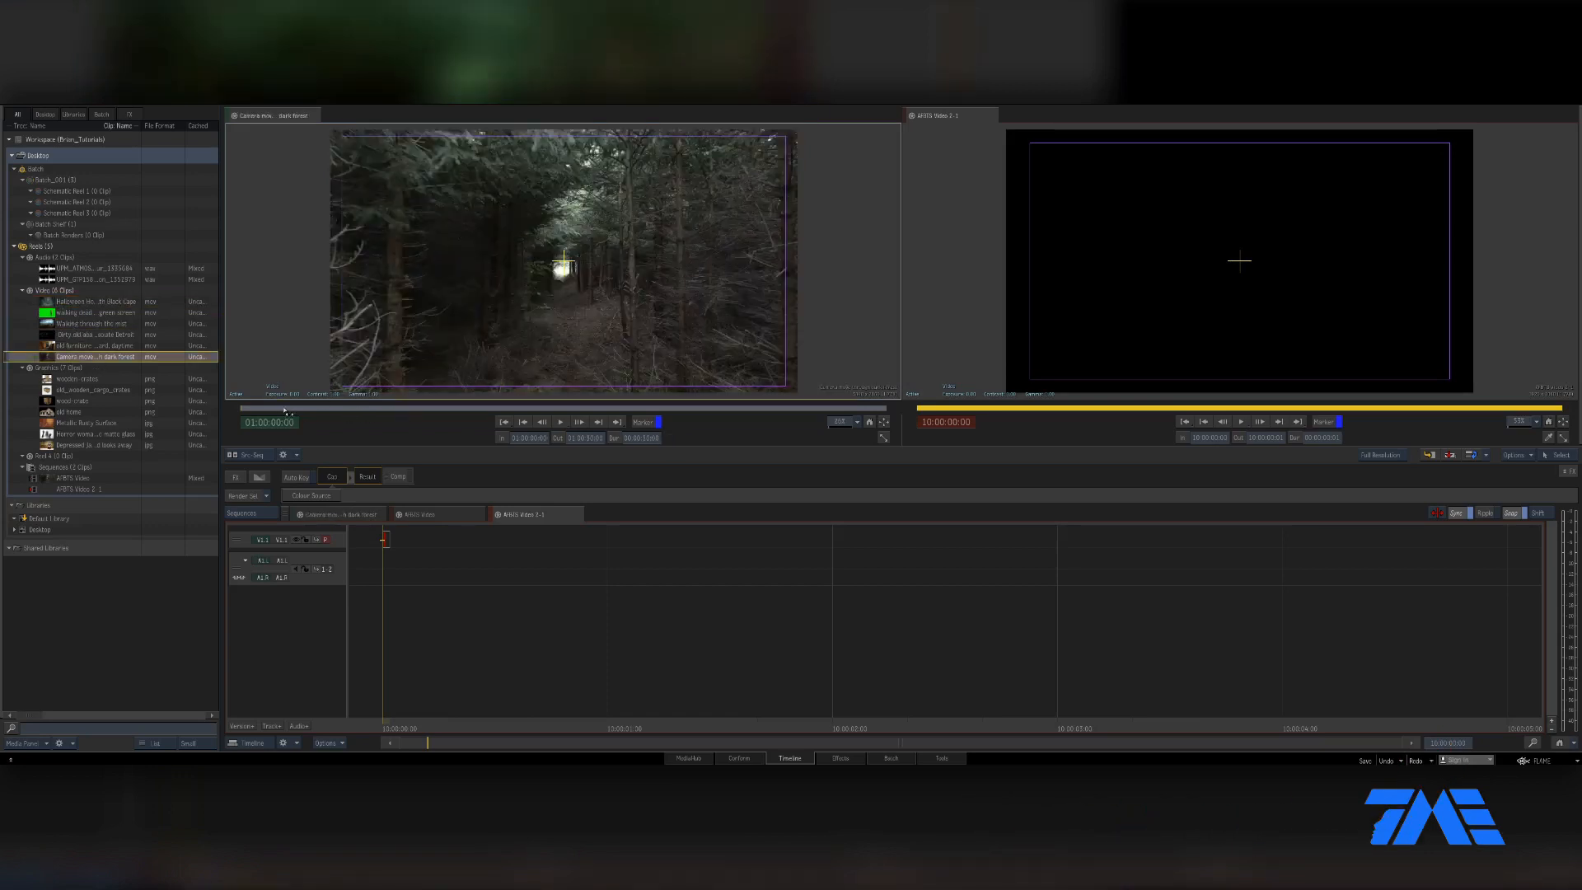
- Mark an in point at about 01:00:03:05 and an out point at about 01:00:09:02 on the dark forest source clip
mouse_move(304, 412)
left_mouse_down()
mouse_move(319, 413)
mouse_move(307, 412)
left_mouse_up()
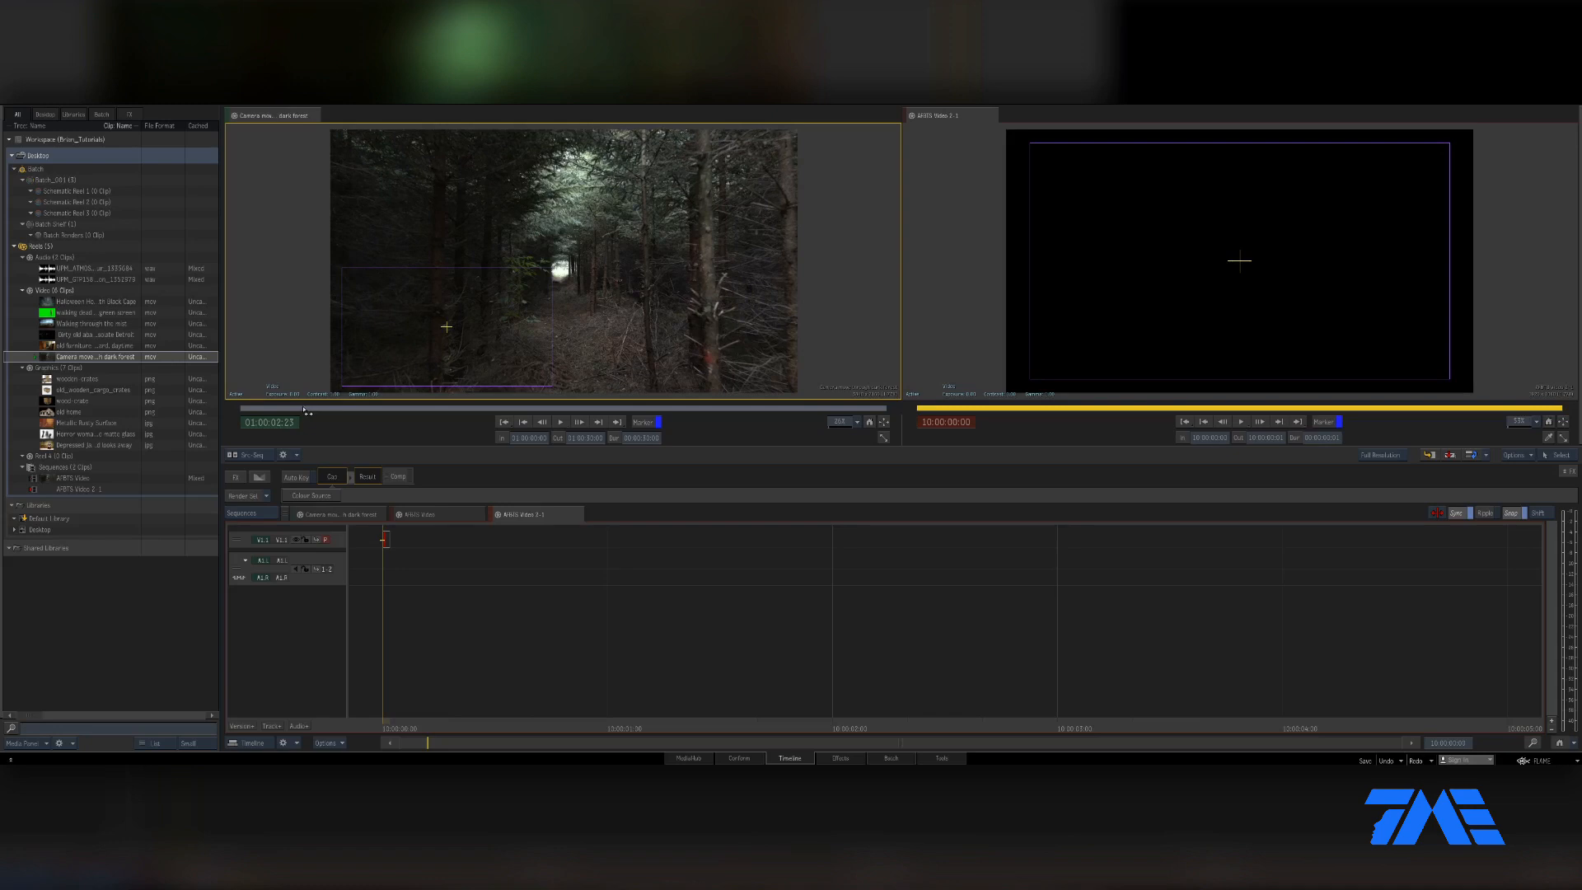
left_click_drag(307, 412, 318, 412)
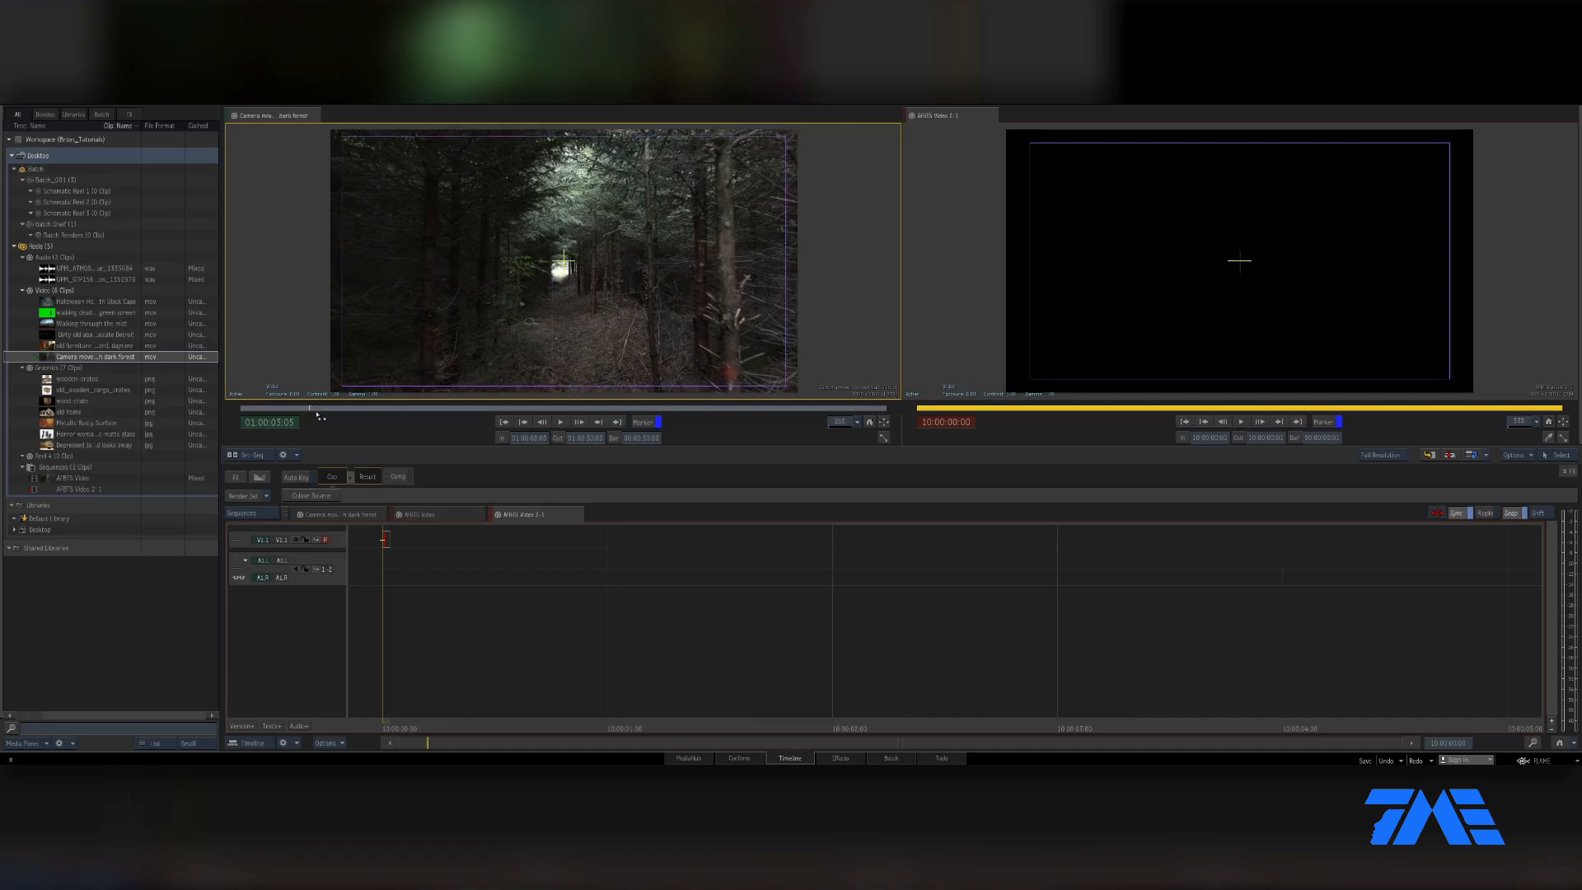
left_click(501, 441)
left_click_drag(334, 412, 440, 415)
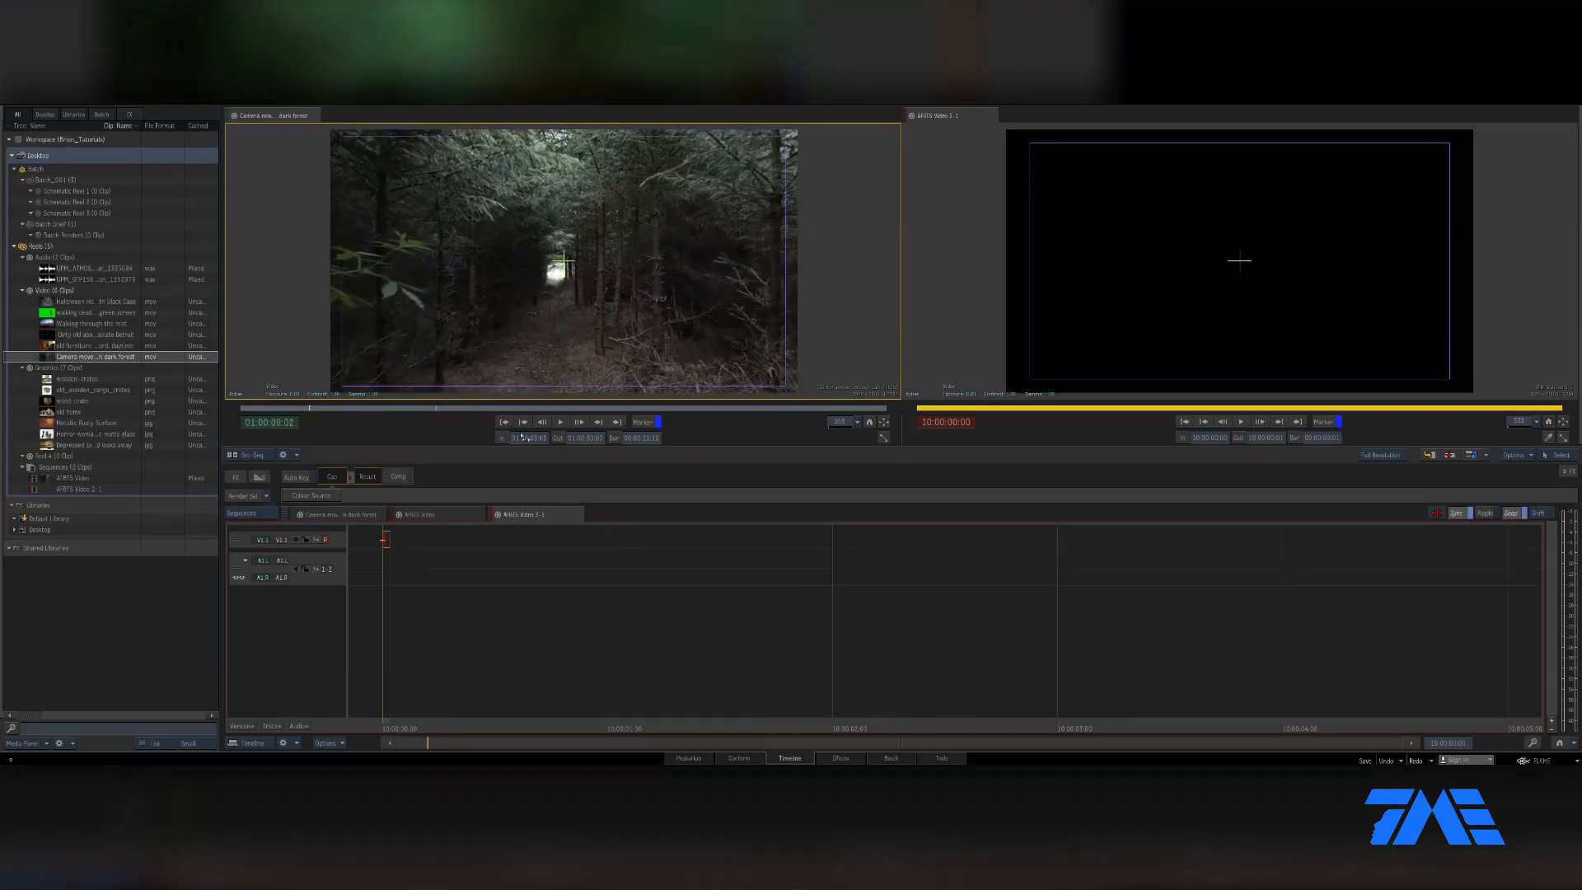
left_click(558, 439)
- Edit the marked forest section into the start of the empty sequence, accepting the mismatched frame rates
left_click_drag(522, 289, 387, 541)
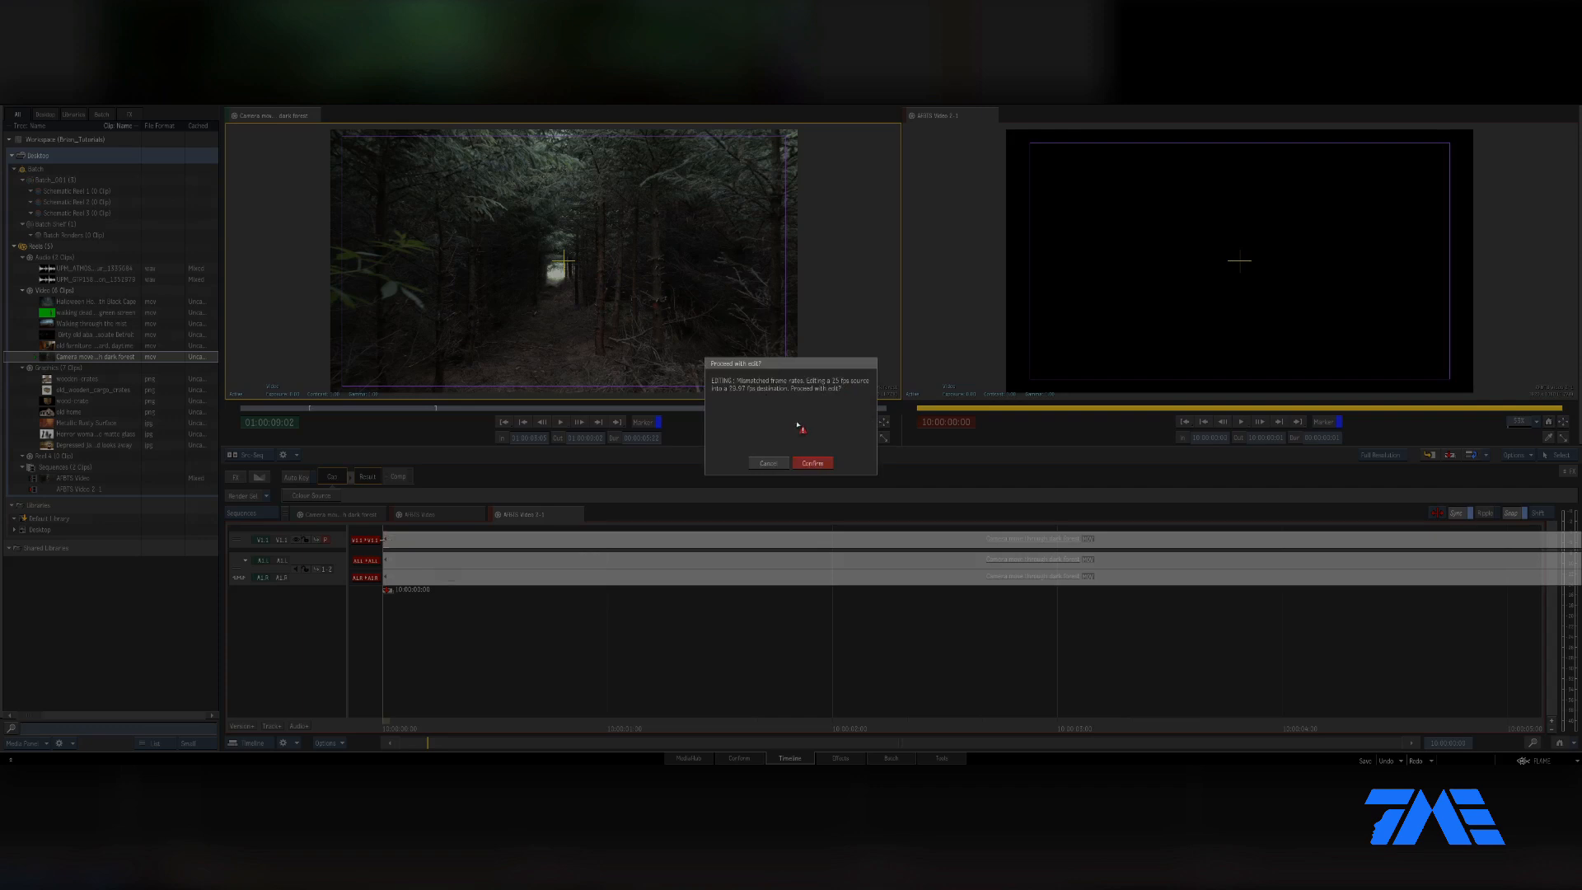
left_click(814, 463)
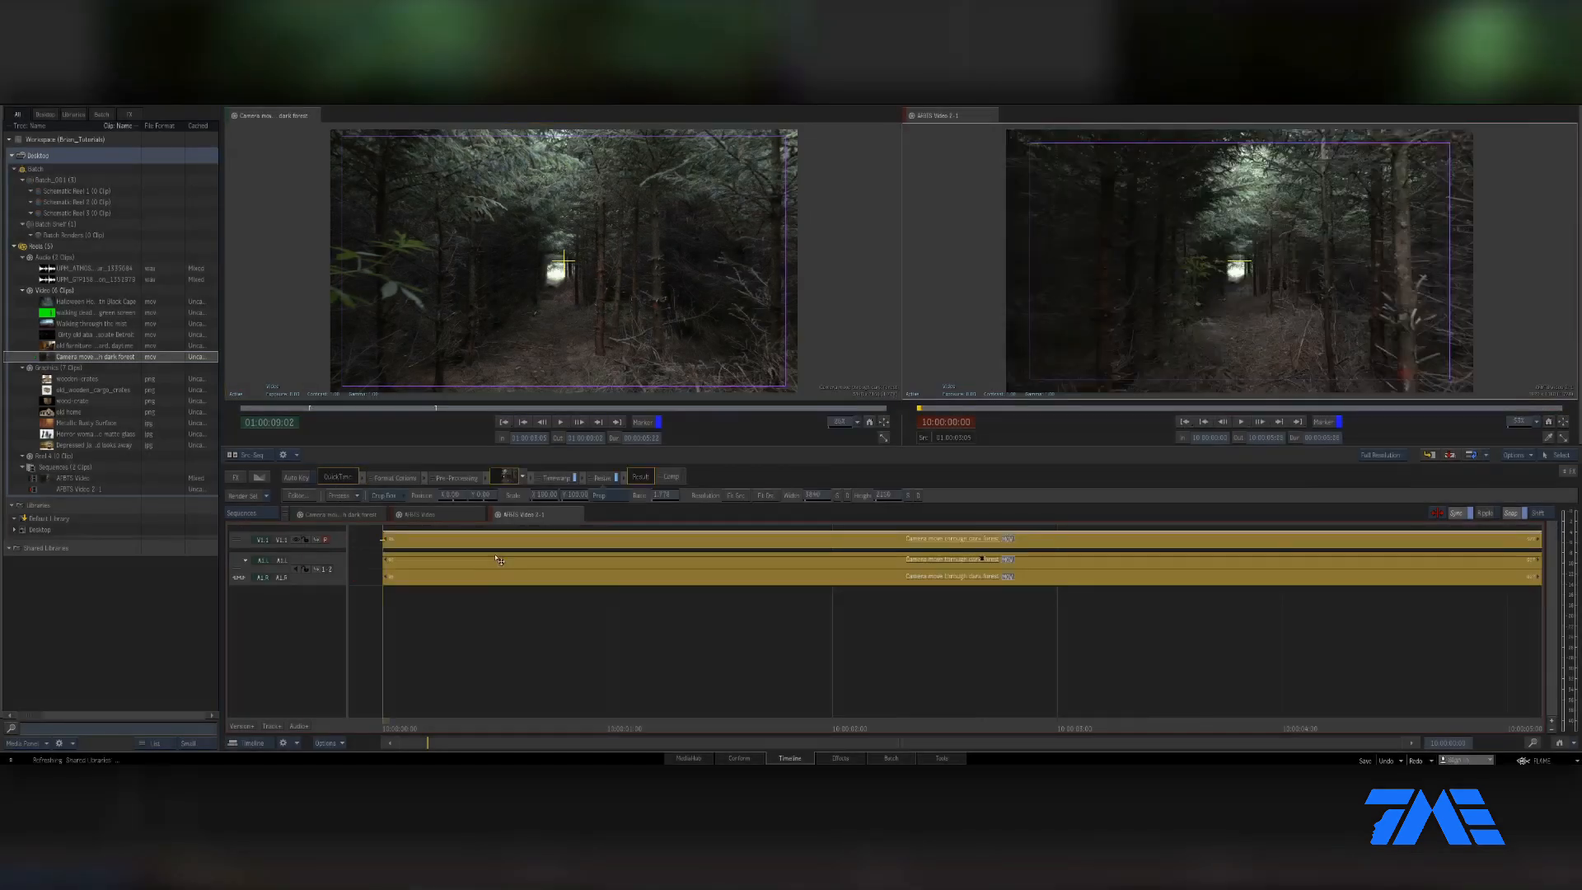
- Examine the Timewarp and Resize settings on the forest segment, including the full Timewarp editor, and return to the timeline
left_click(558, 478)
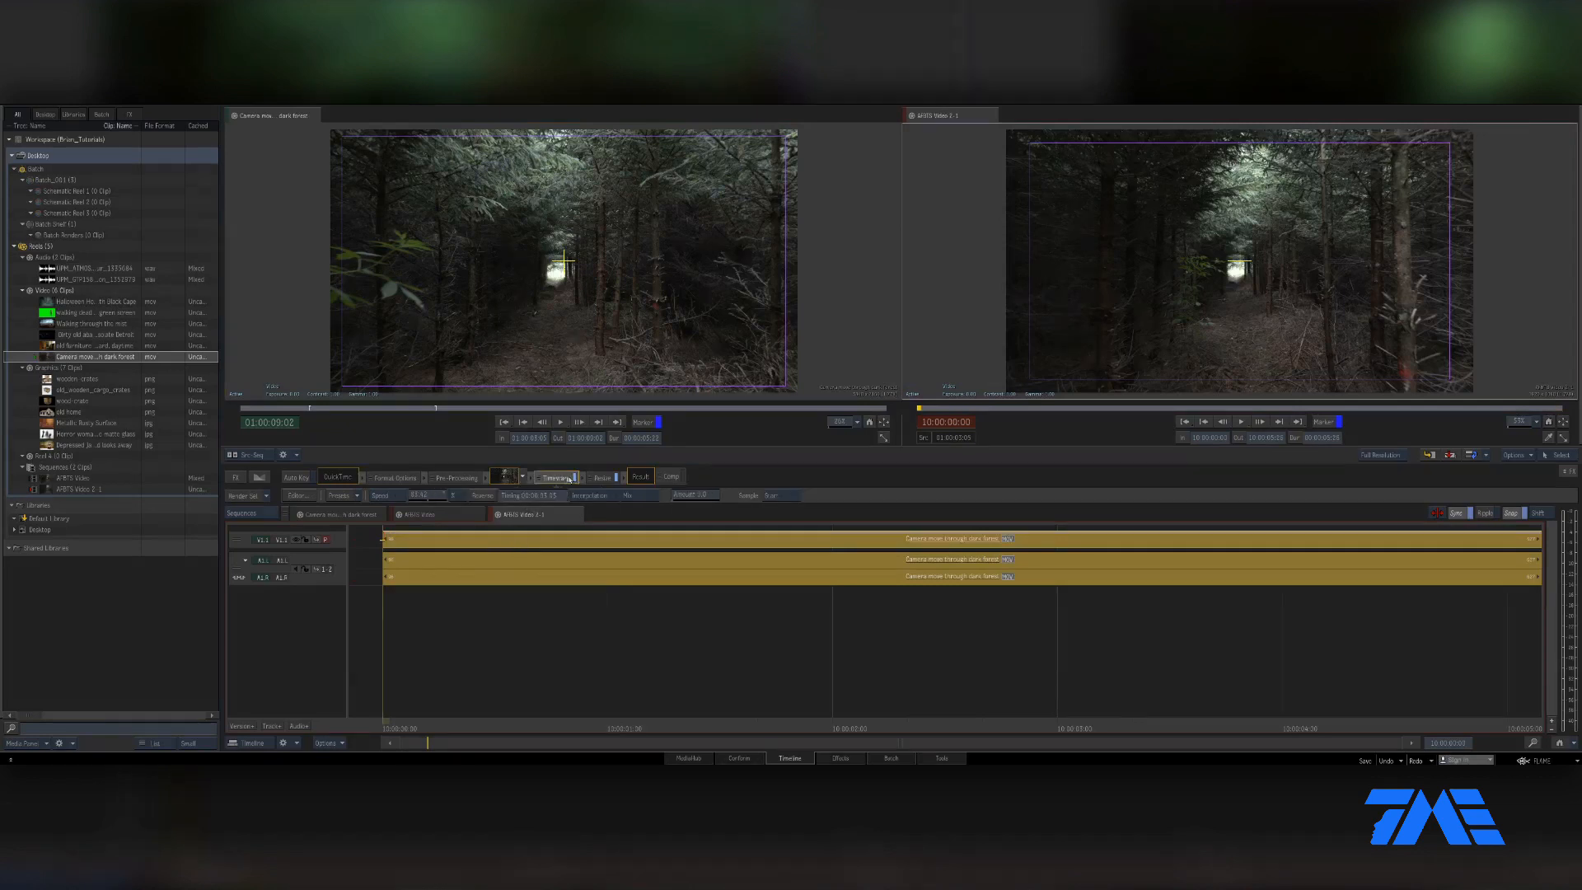
left_click(604, 478)
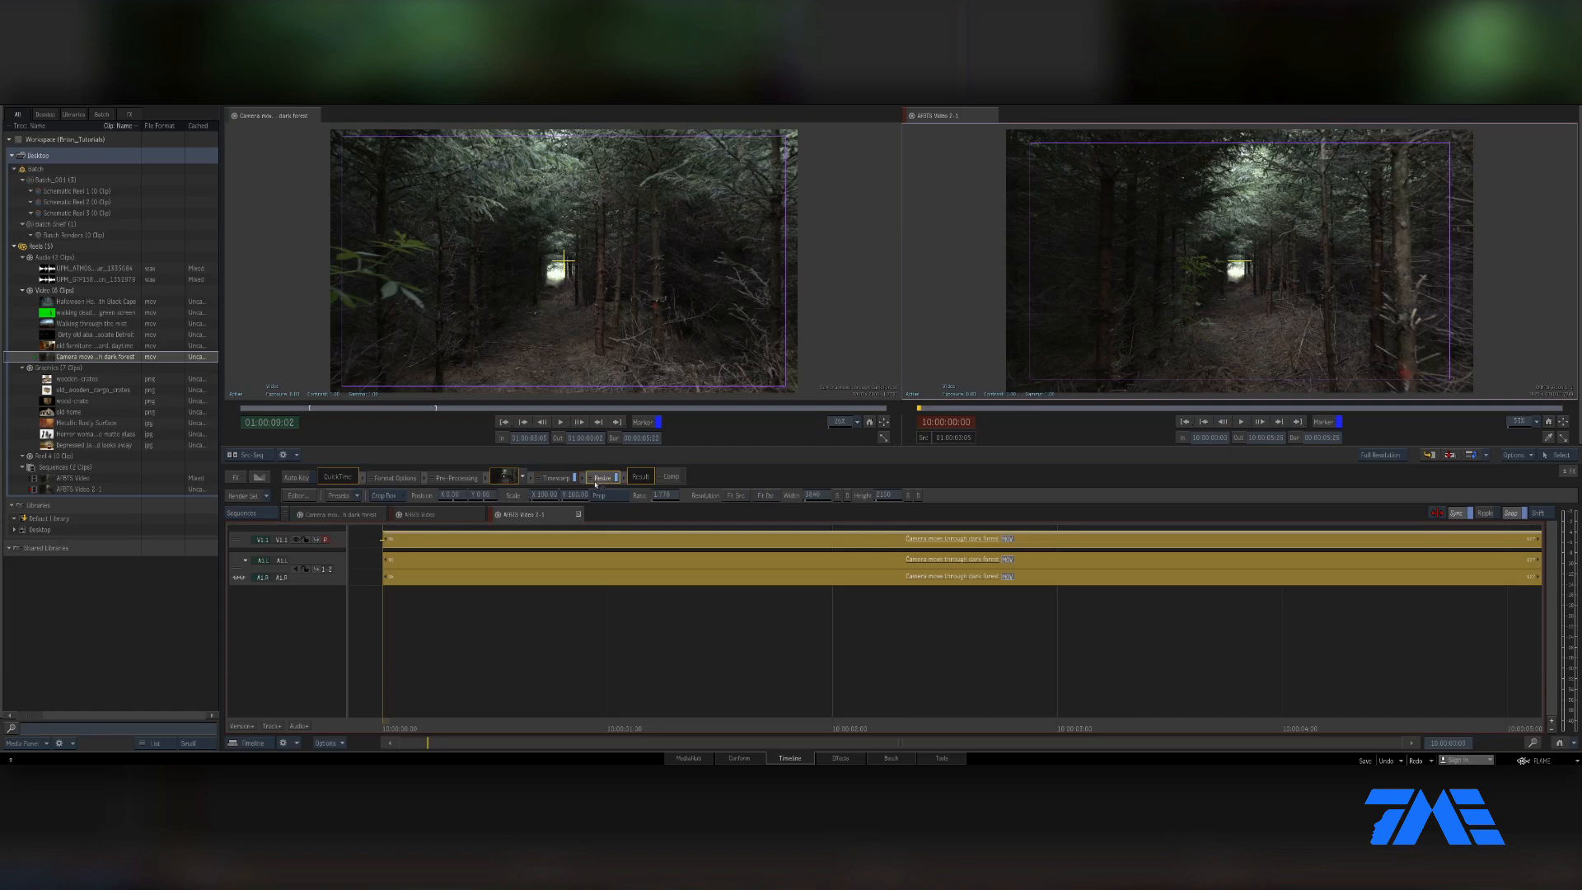
left_click(560, 478)
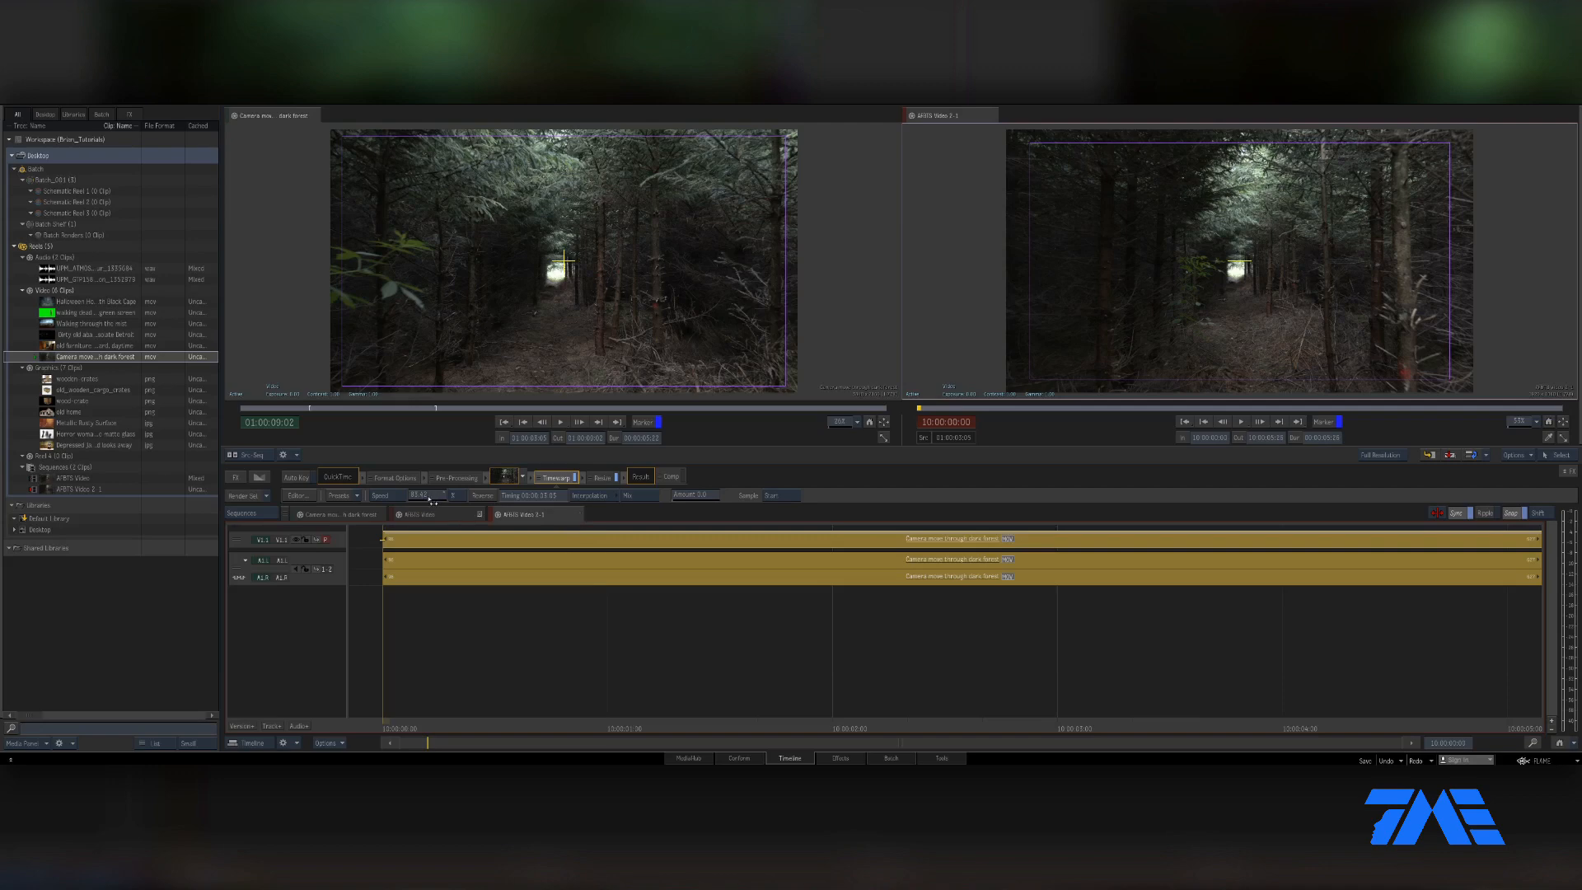
double_click(561, 480)
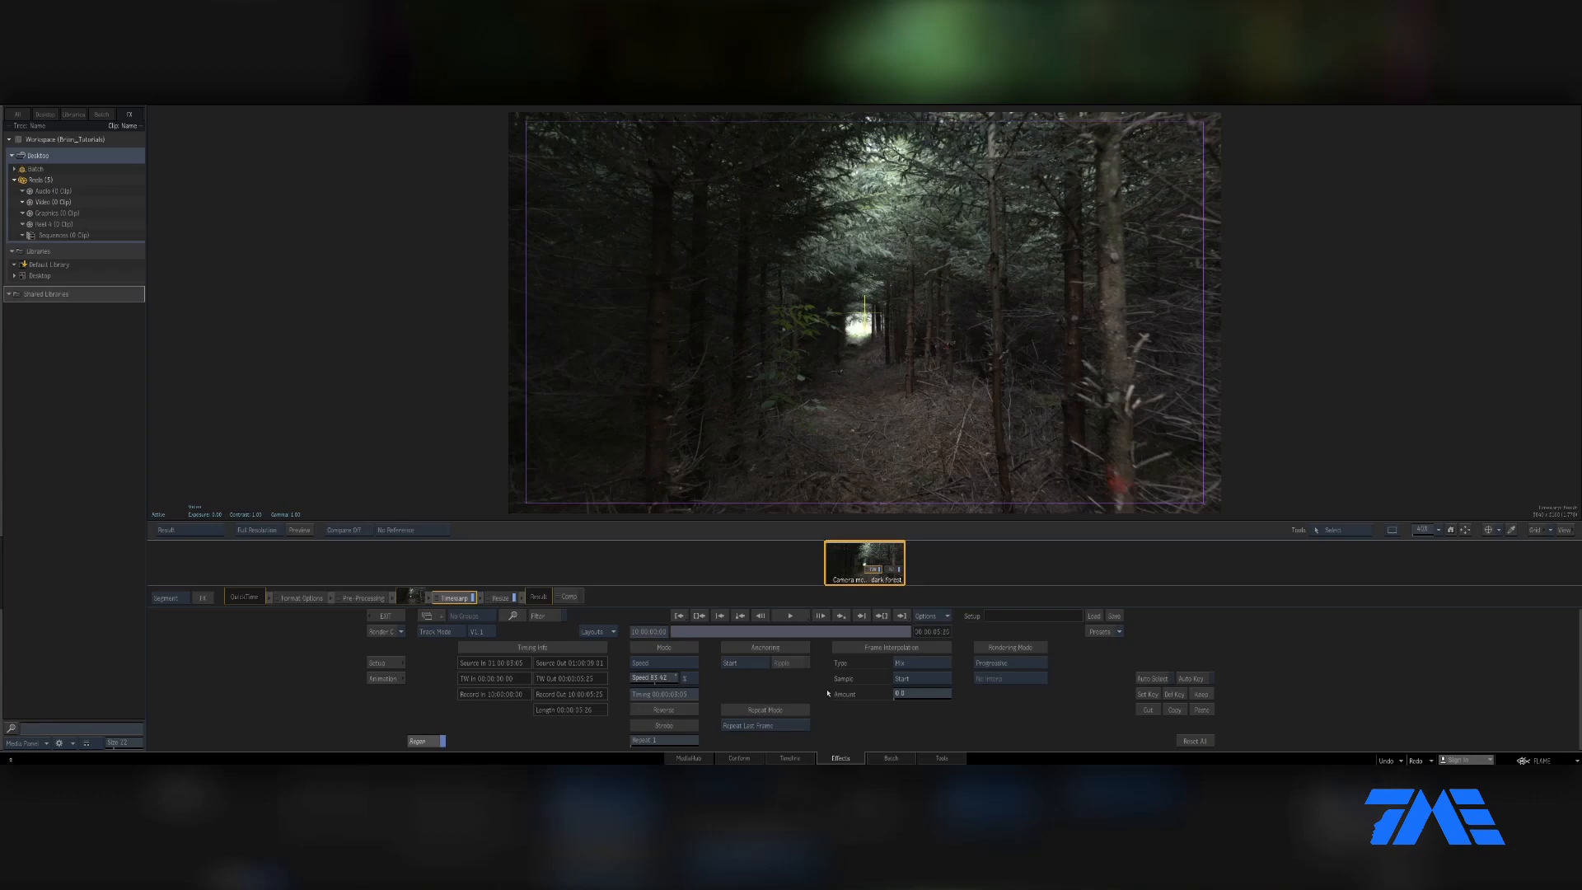
left_click(384, 616)
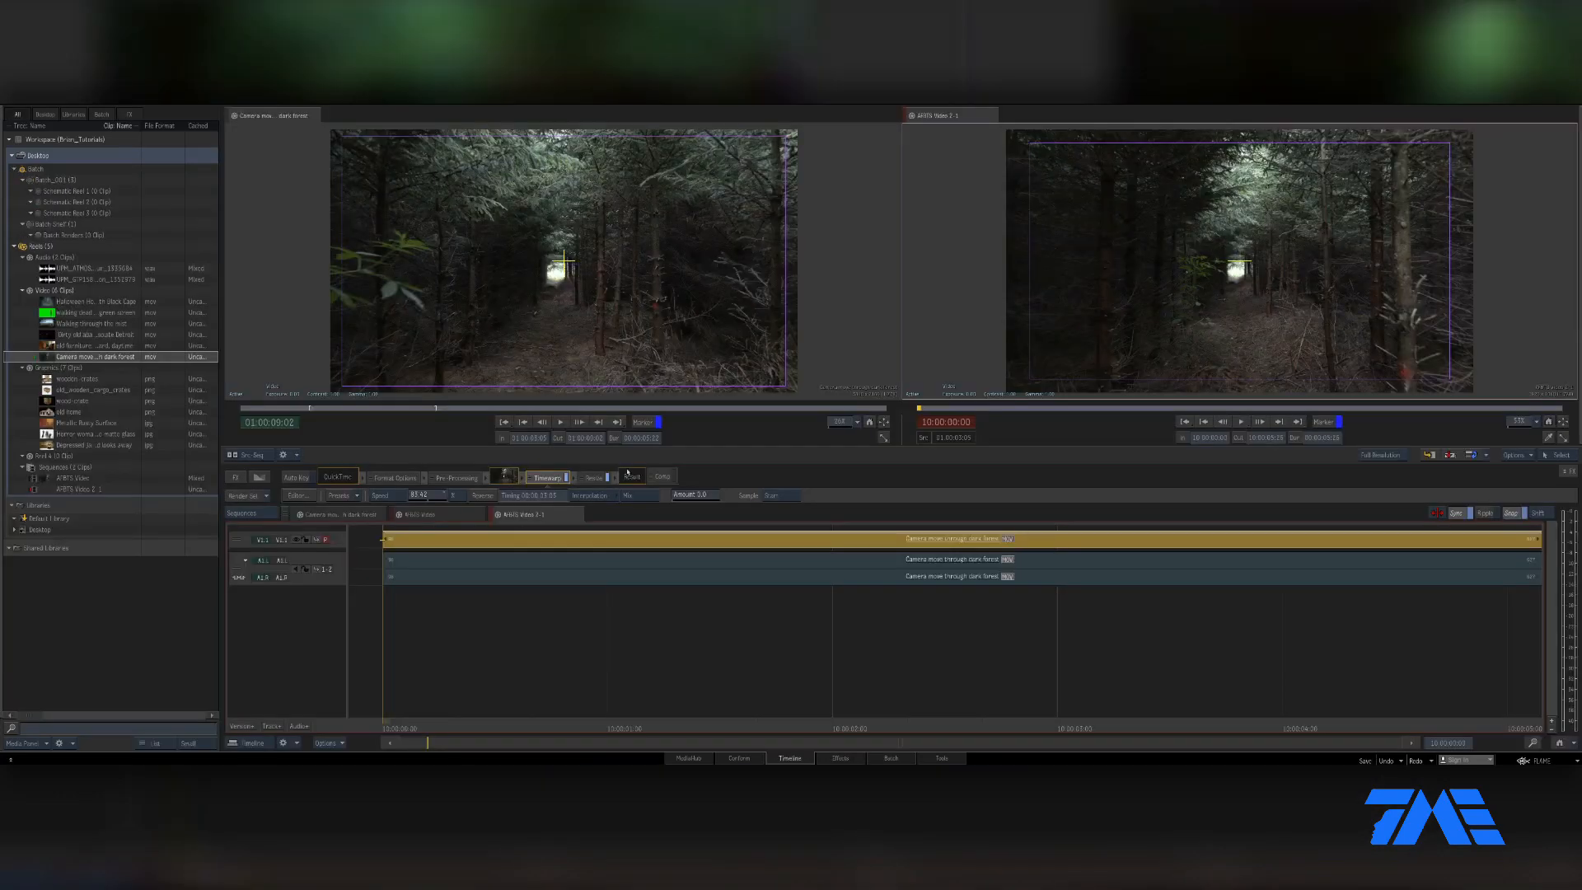
- Open the segment's Resize editor, try changing the source position and a scale of about 170, and undo both changes
double_click(593, 479)
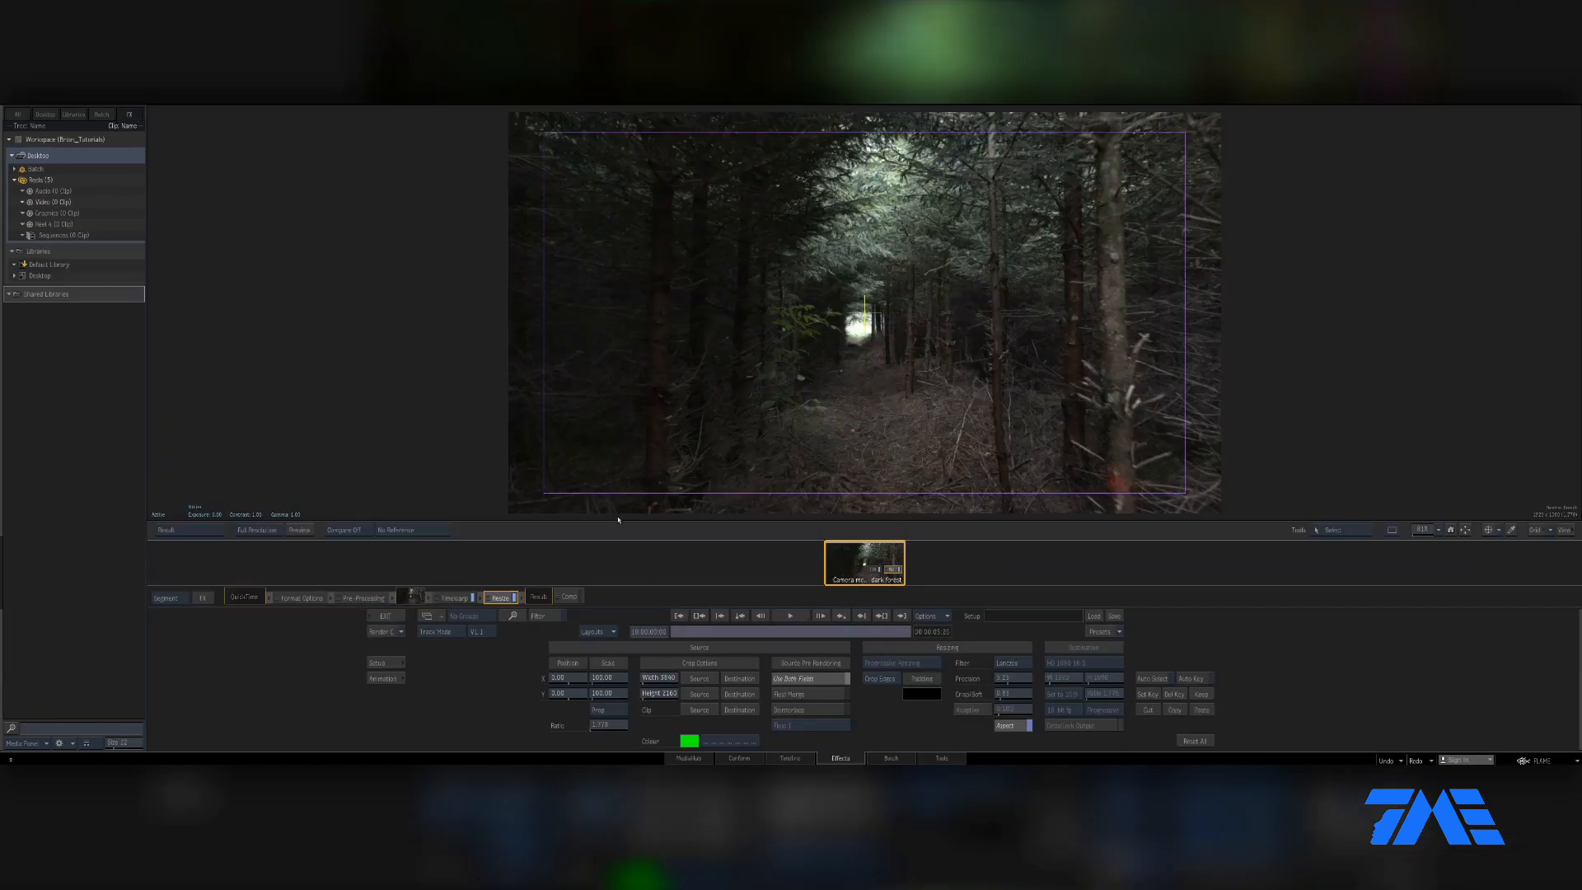
left_click_drag(698, 633, 731, 632)
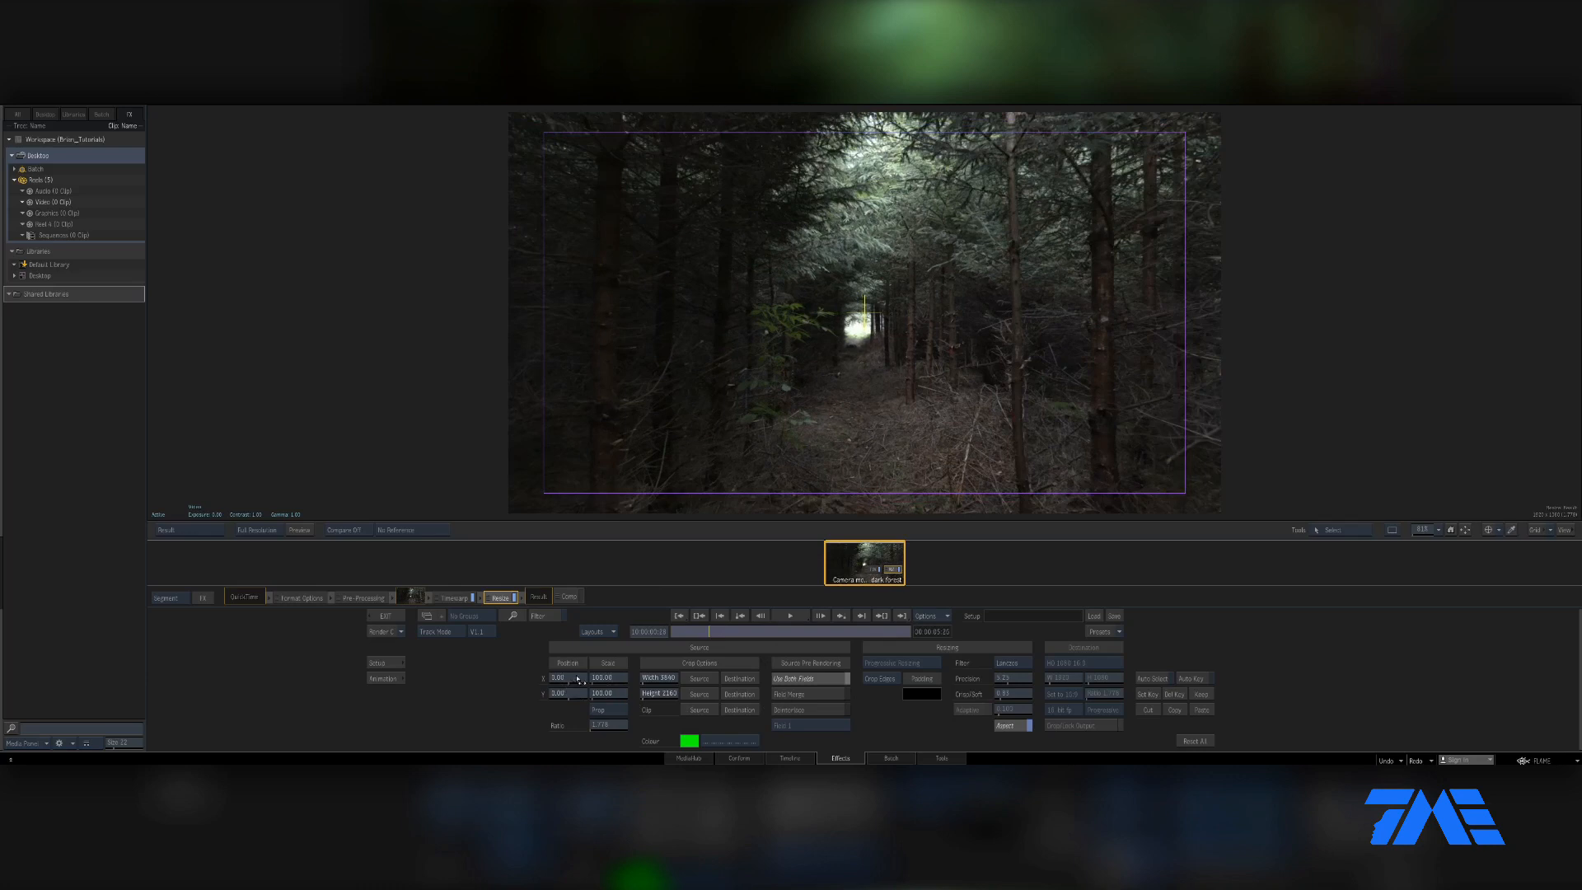
mouse_move(580, 686)
left_mouse_down()
mouse_move(558, 683)
mouse_move(584, 683)
left_mouse_up()
key("ctrl+z")
left_click_drag(624, 685, 670, 614)
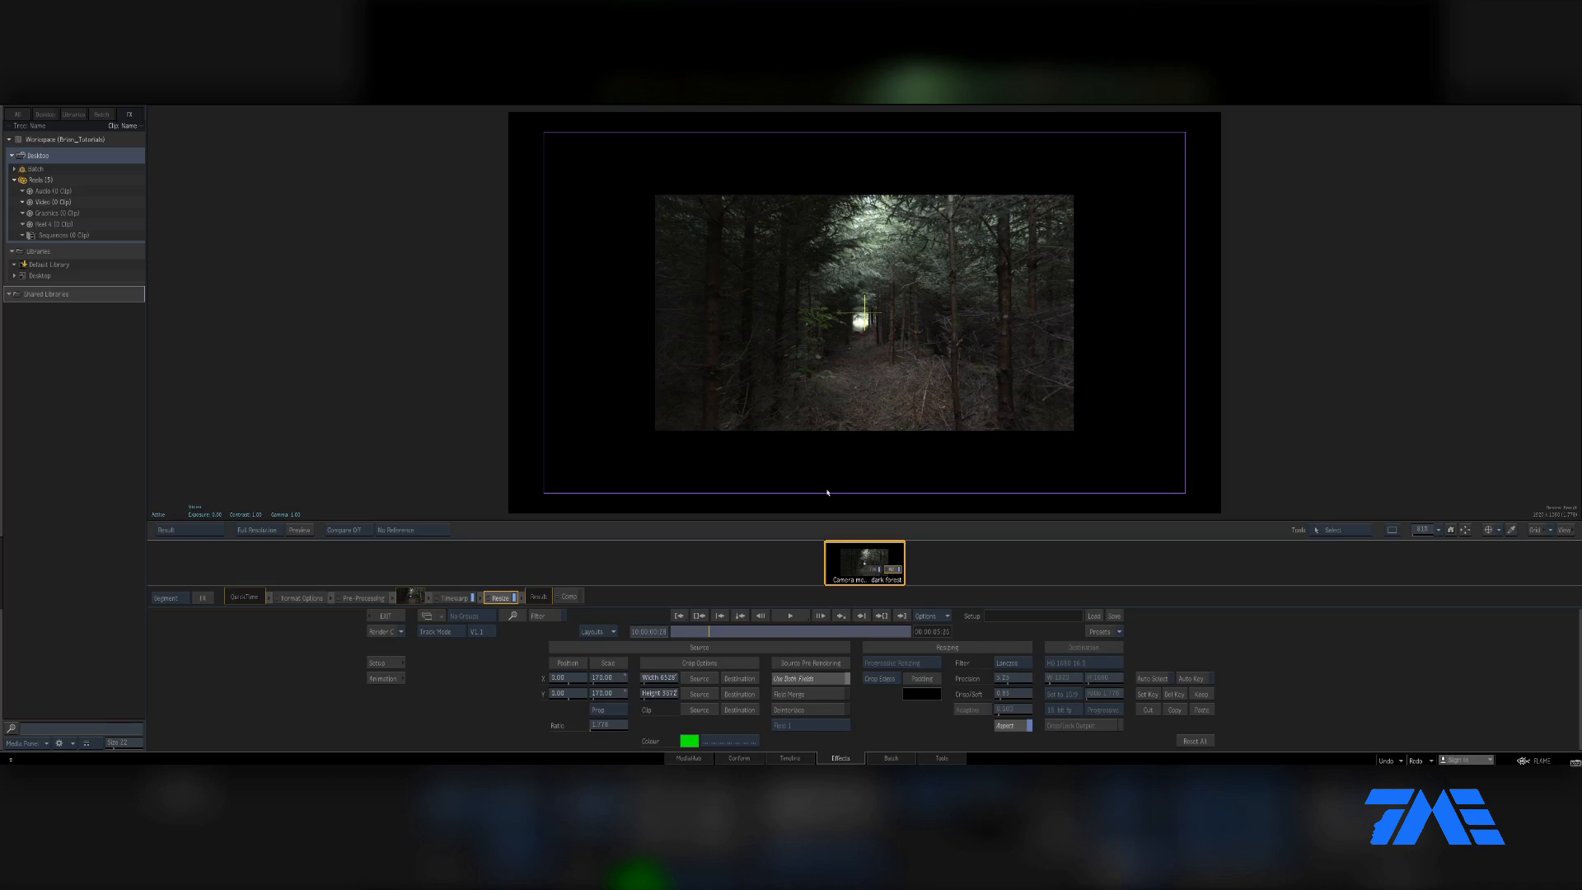
key("ctrl+z")
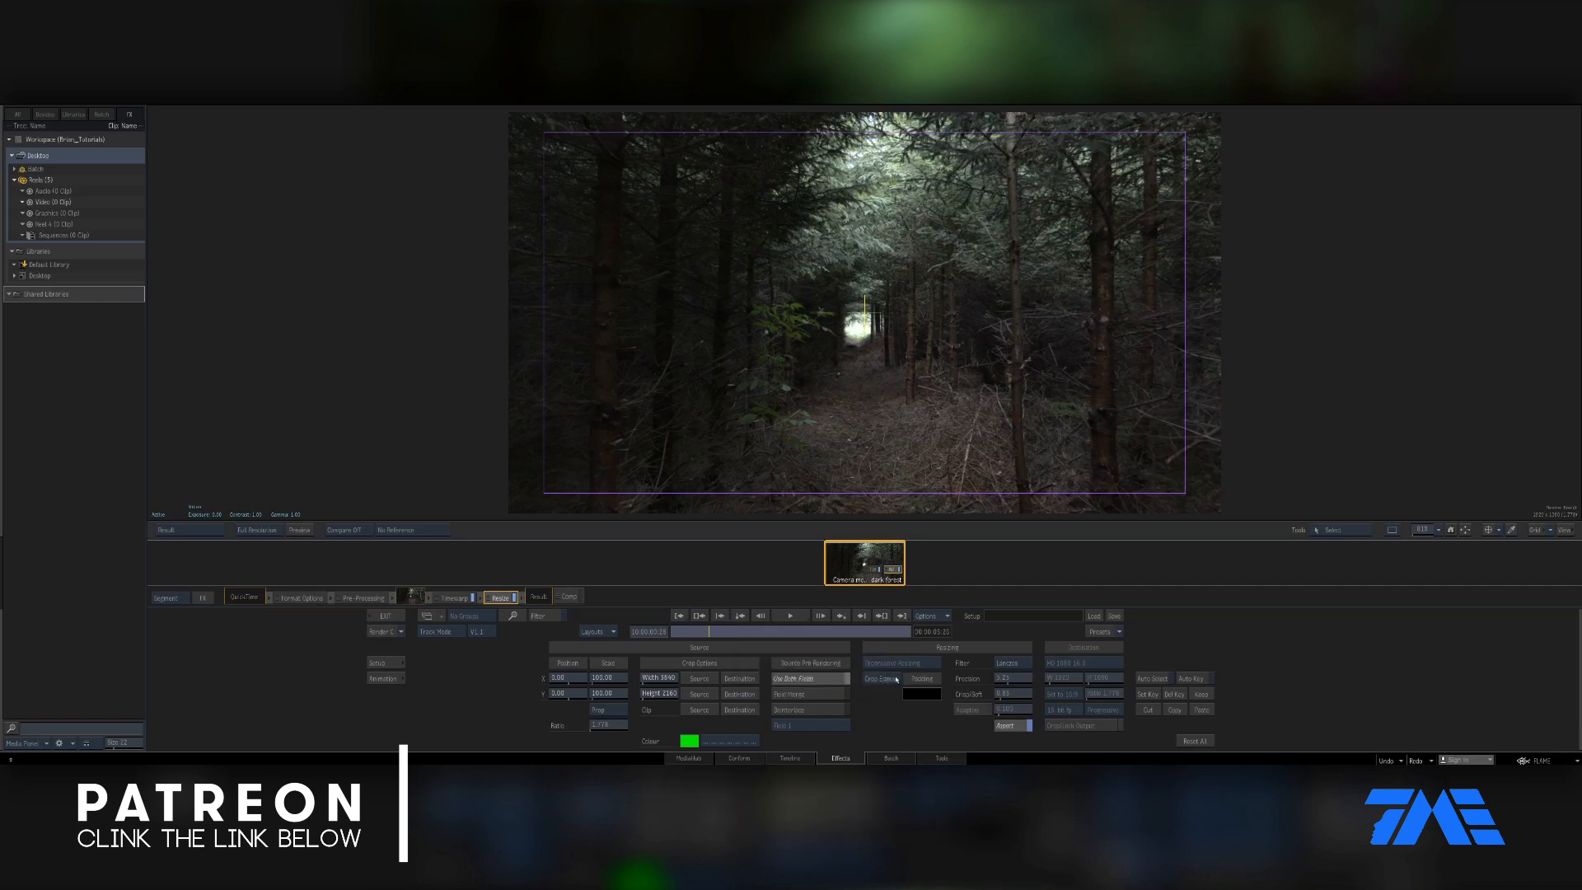
- Try the Letterbox and Centre/Crop fit methods in the Resize effect, and try a scale change before undoing it
left_click(884, 681)
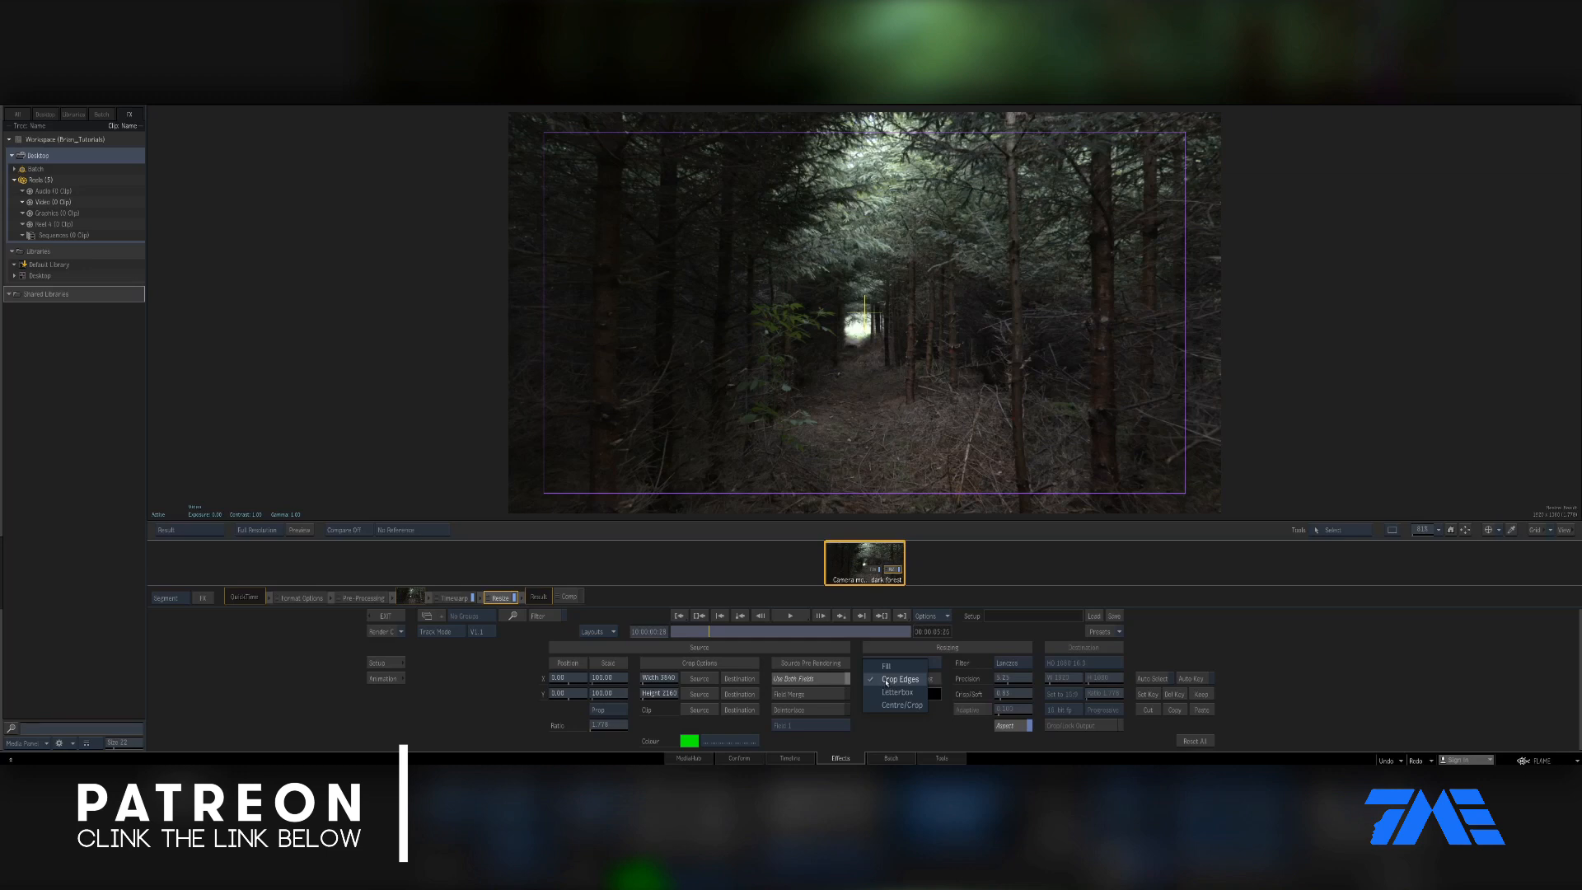
left_click(891, 693)
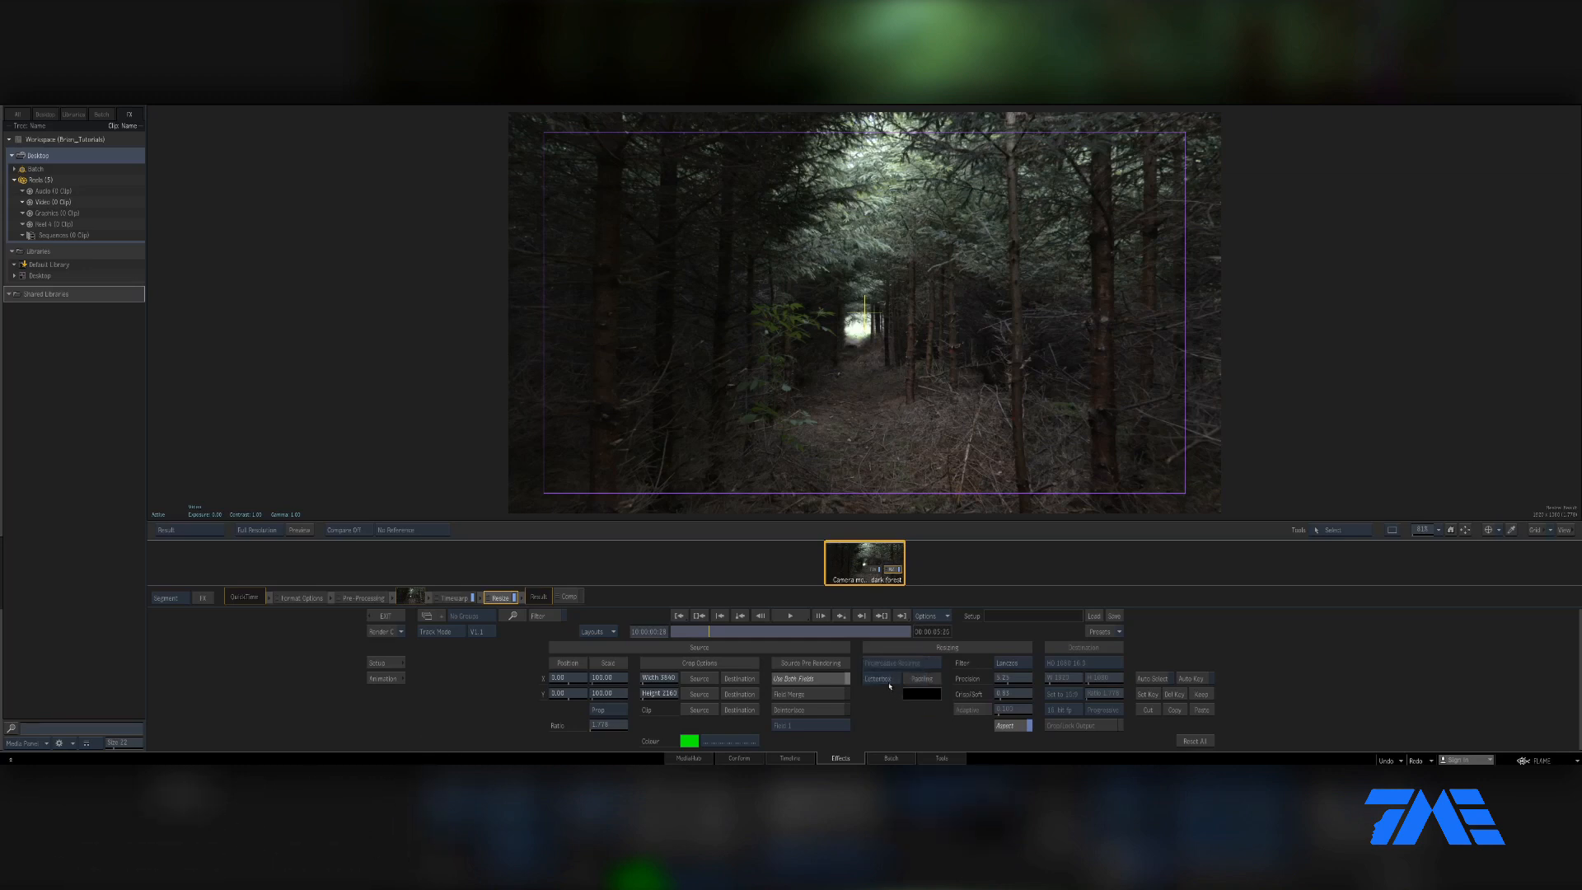
left_click(891, 681)
left_click(892, 693)
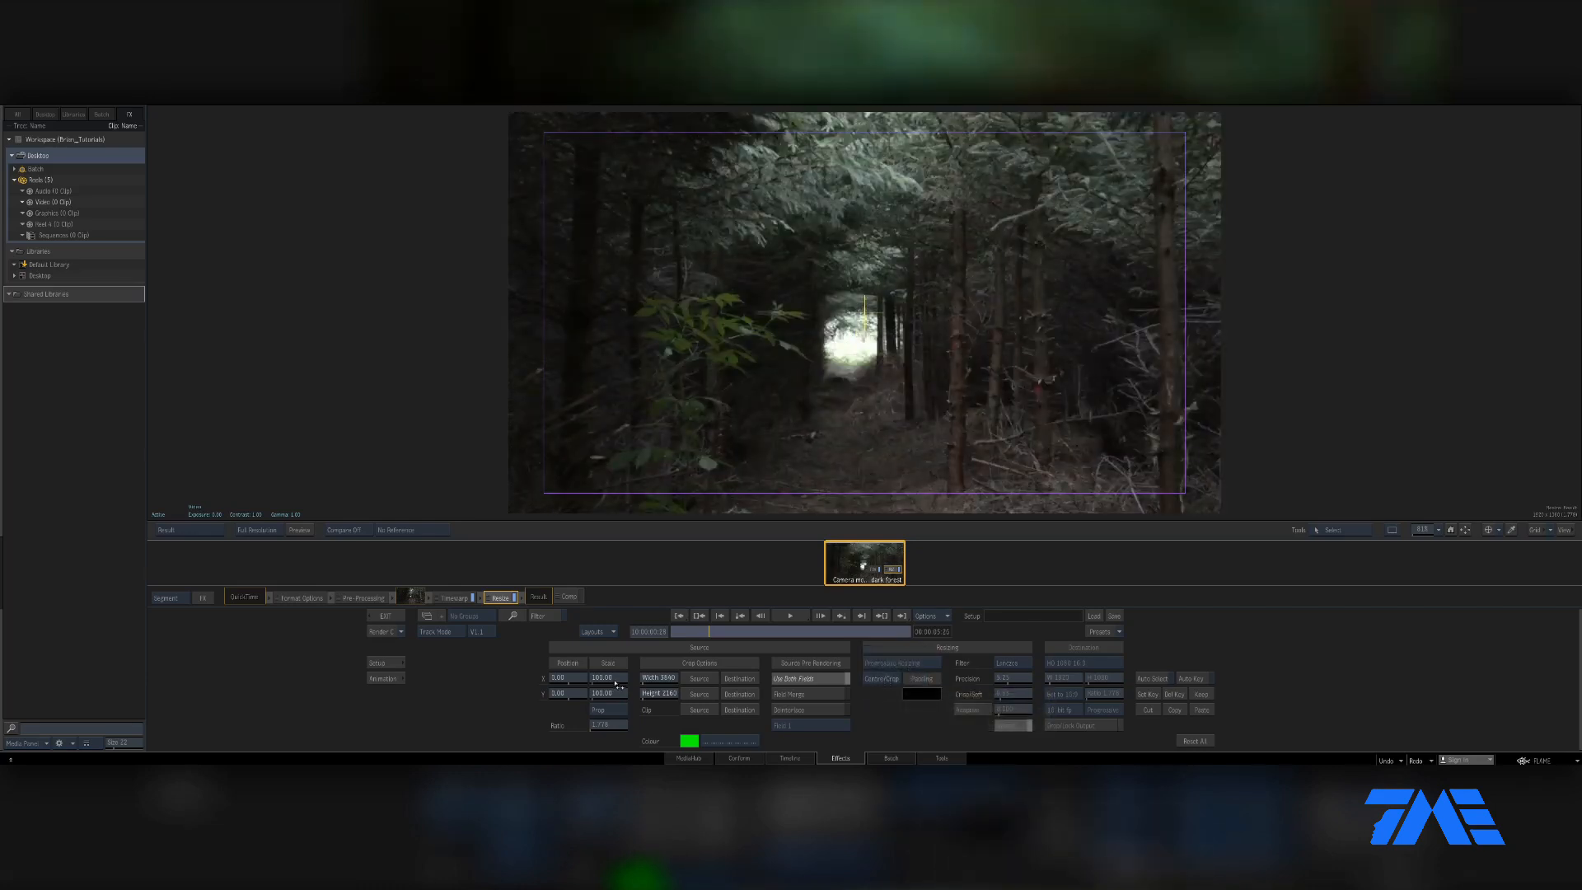
left_click_drag(626, 678, 606, 685)
key("ctrl+z")
- Return the Resize fit method to Crop Edges, trying Letterbox once more before settling on Crop Edges
left_click(886, 683)
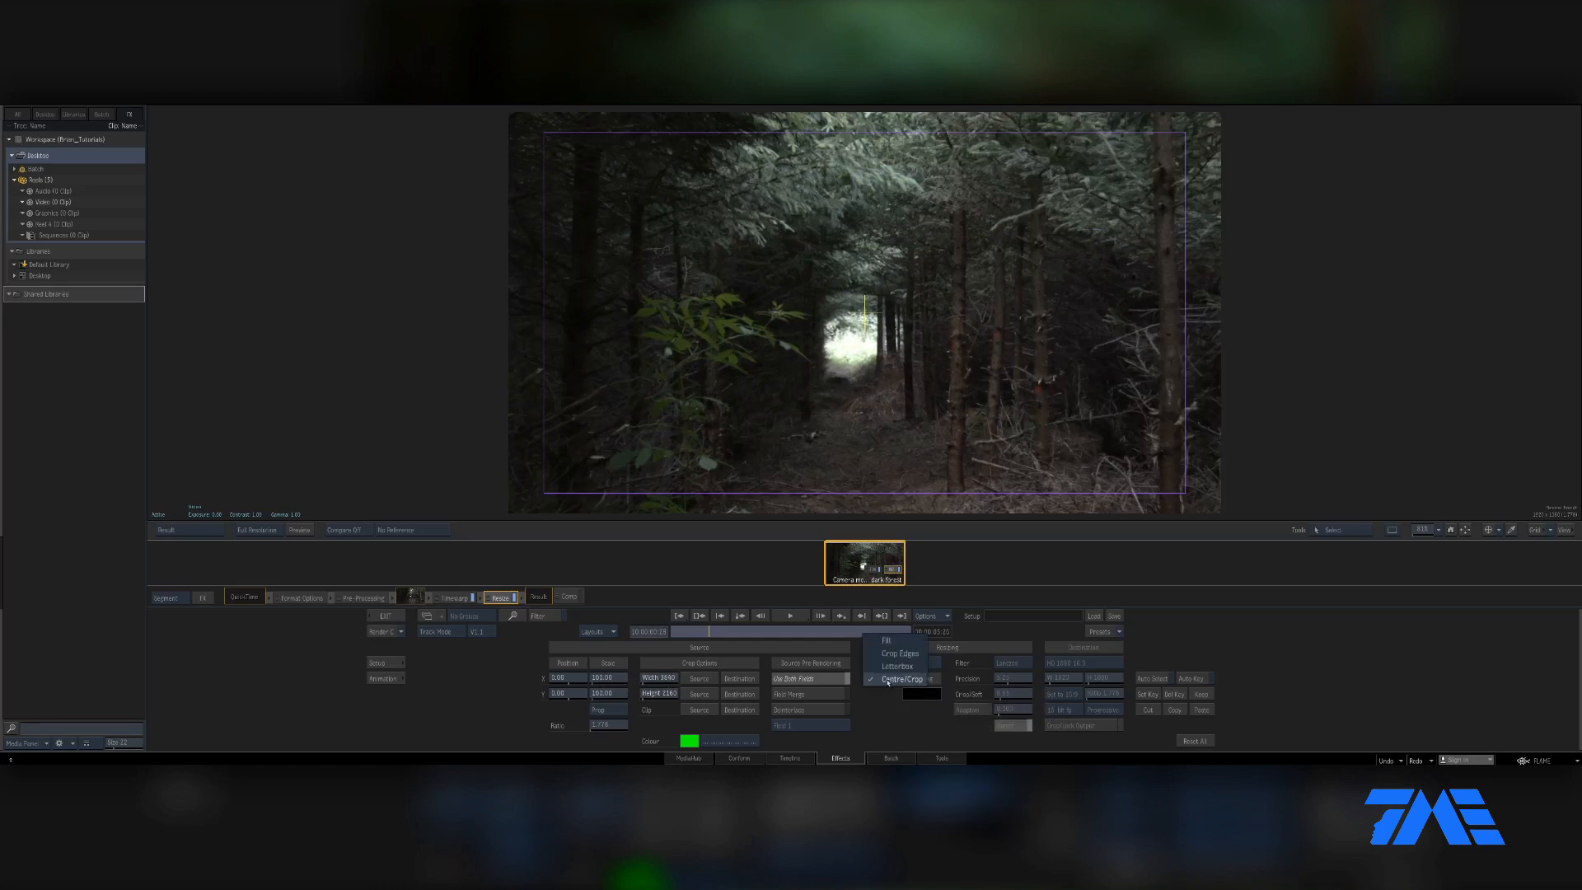
left_click(899, 653)
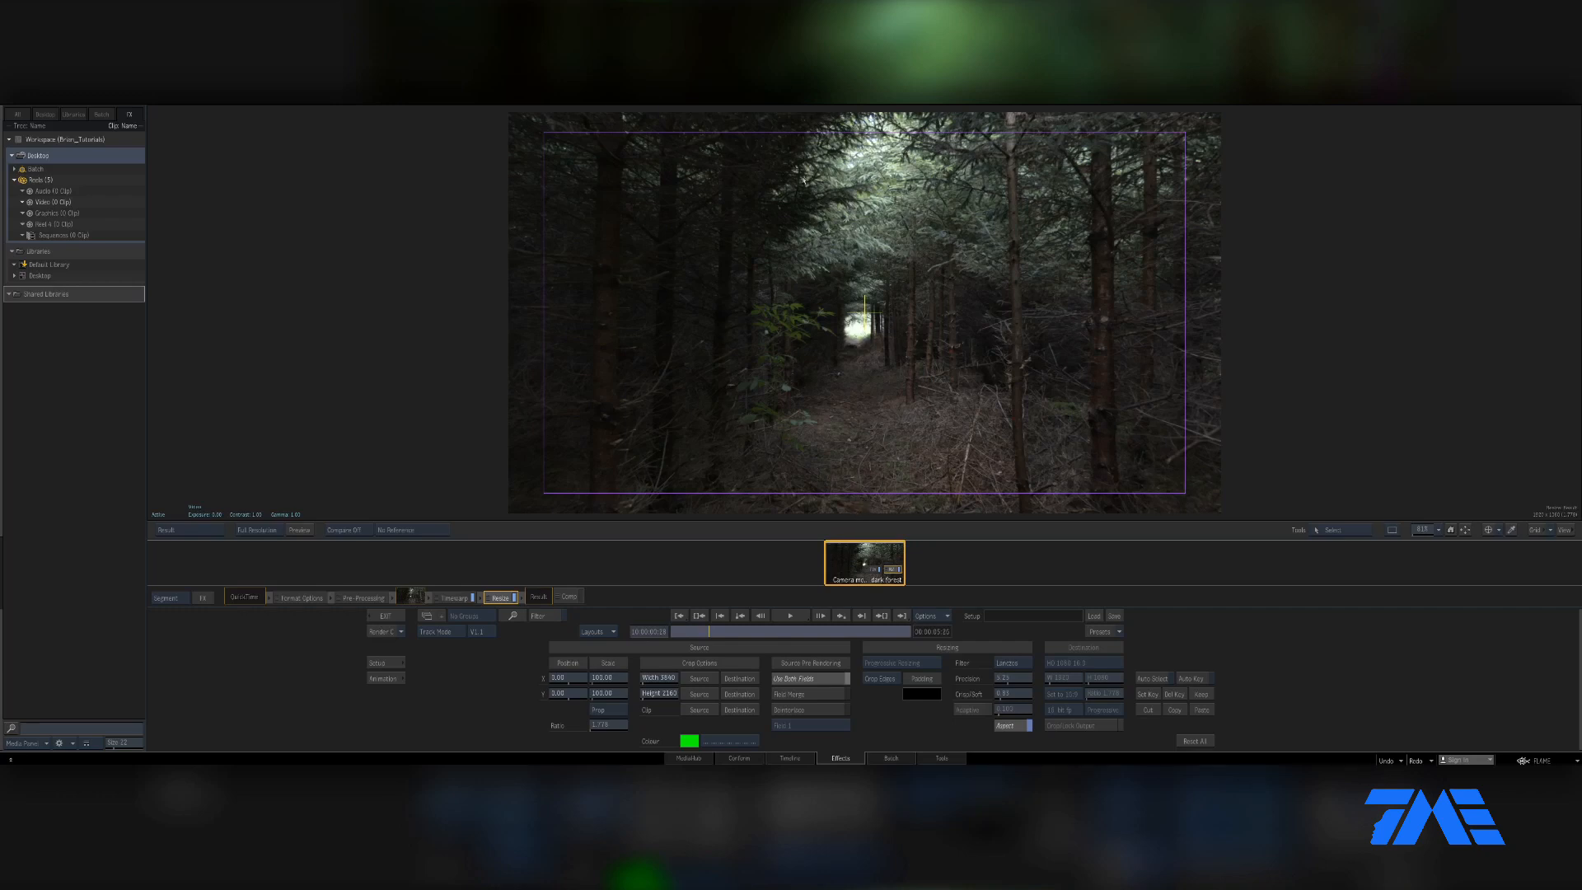
left_click(890, 680)
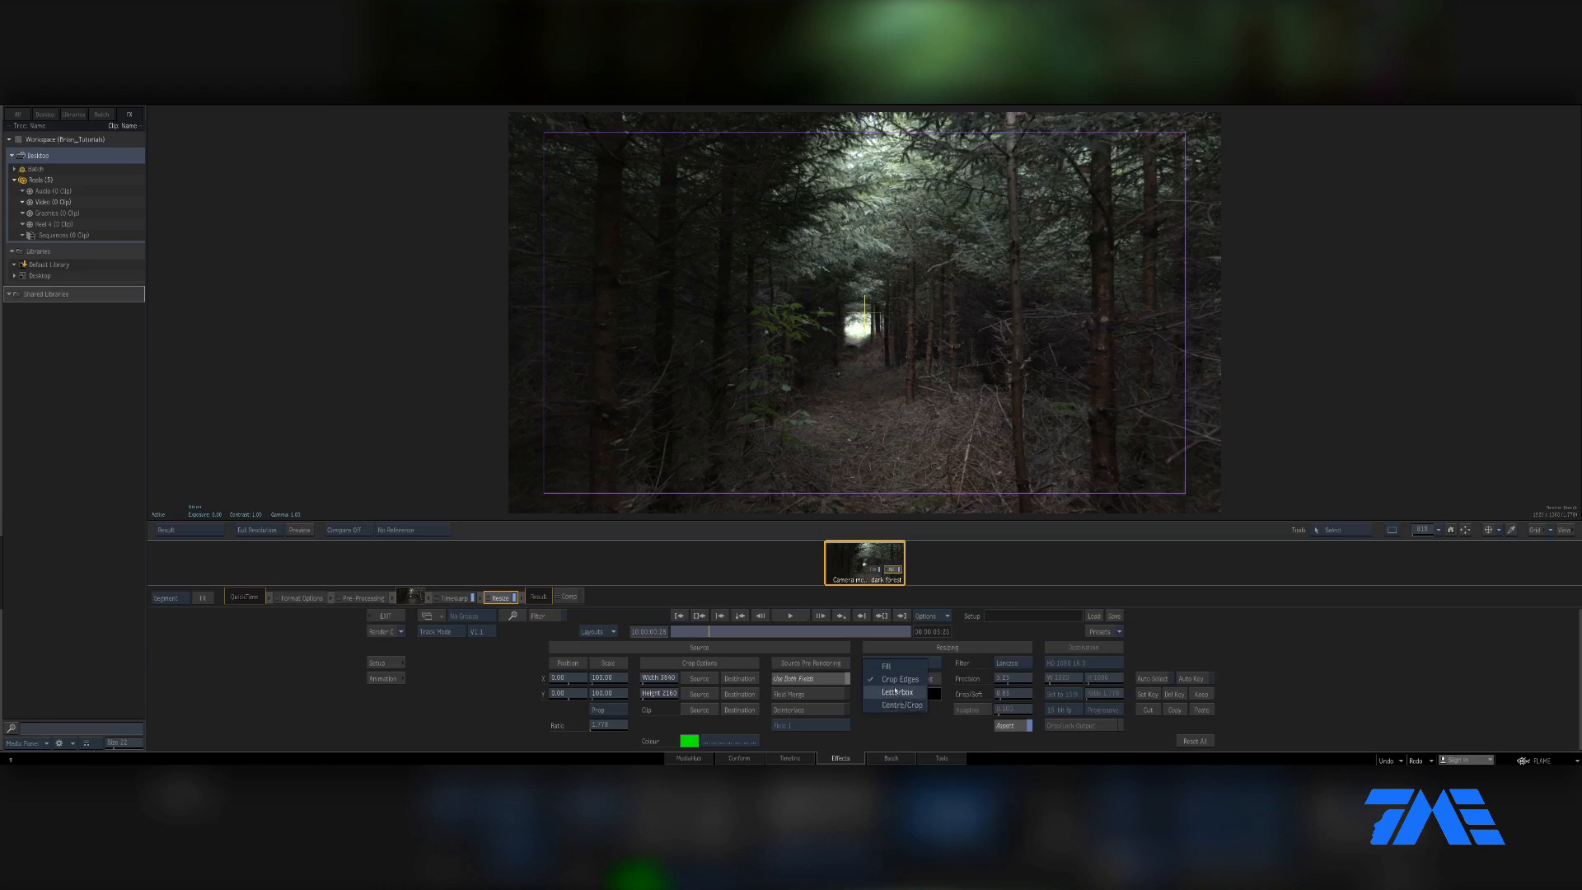
left_click(897, 693)
left_click(889, 681)
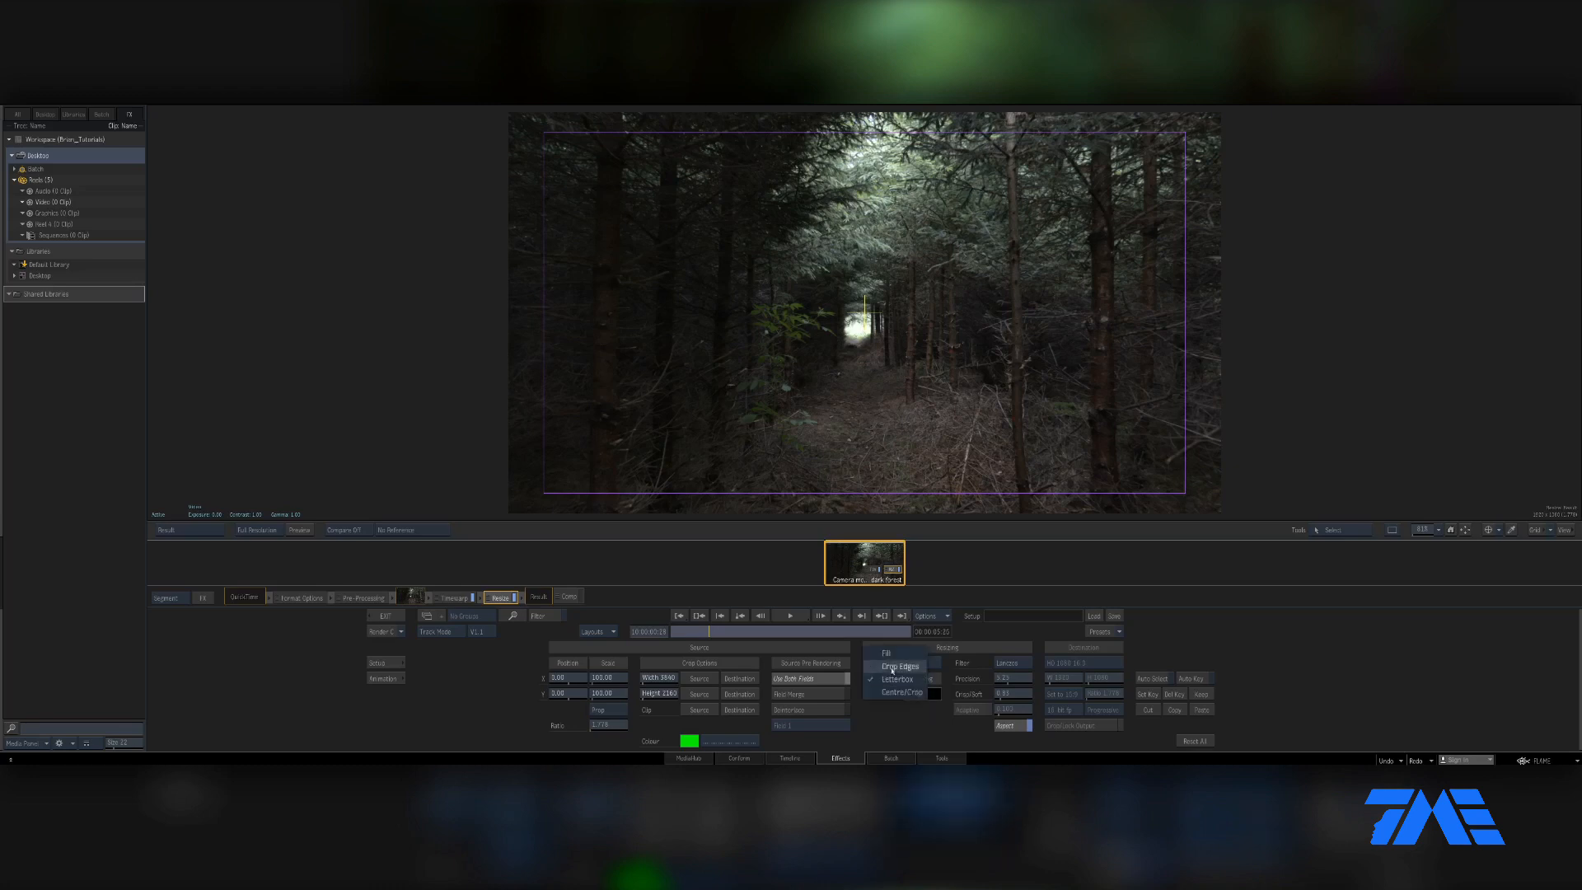
left_click(899, 667)
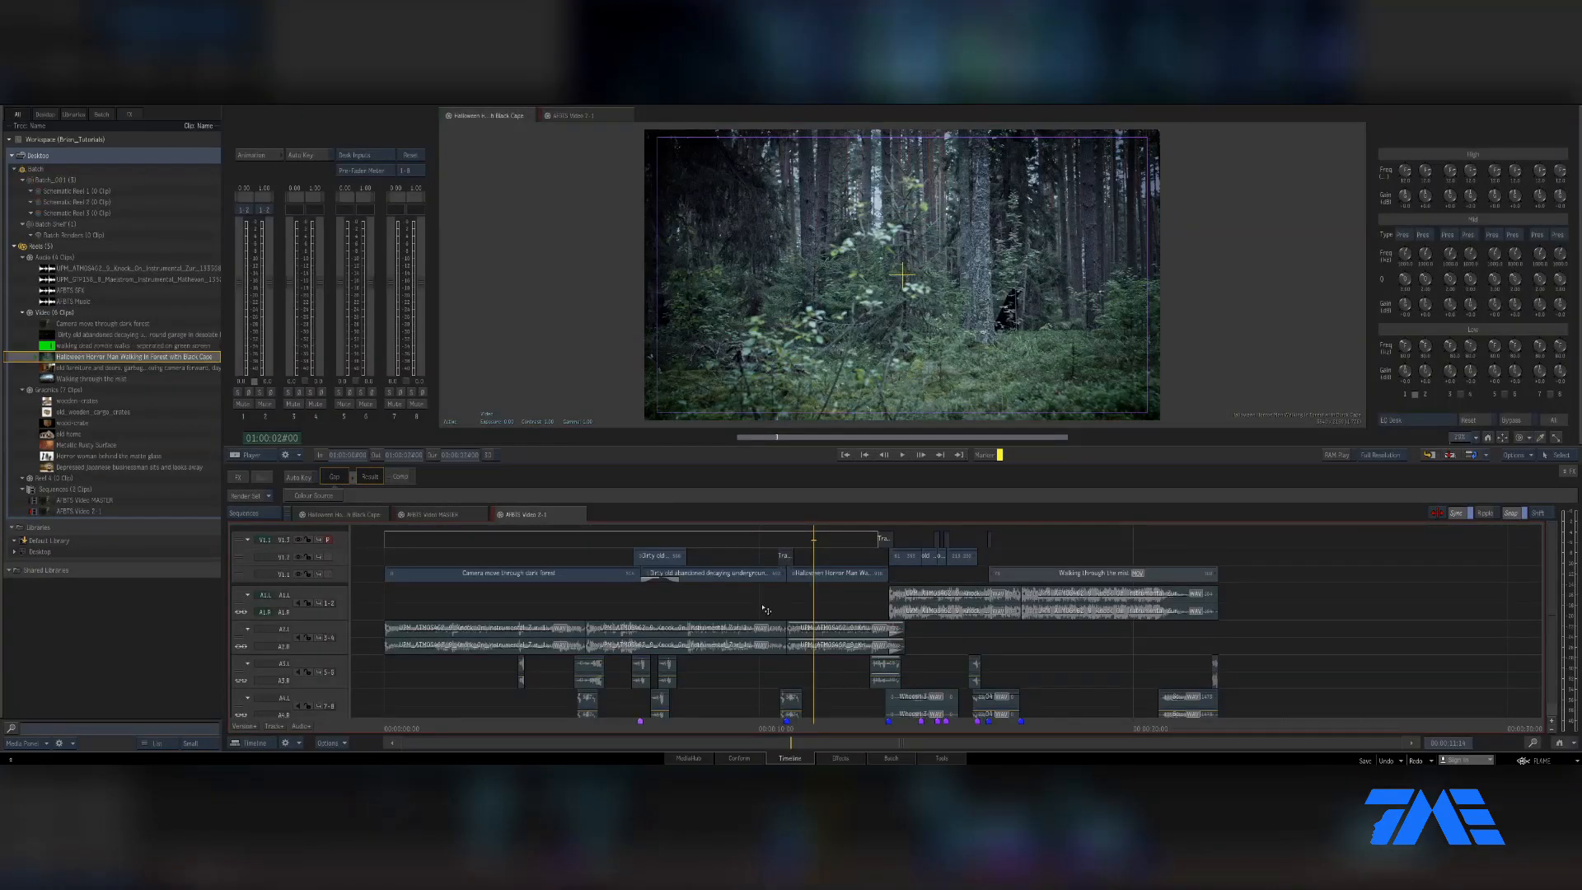
- Start a new sequence in the Sequences reel and name it Timeline Edit
left_click(48, 490)
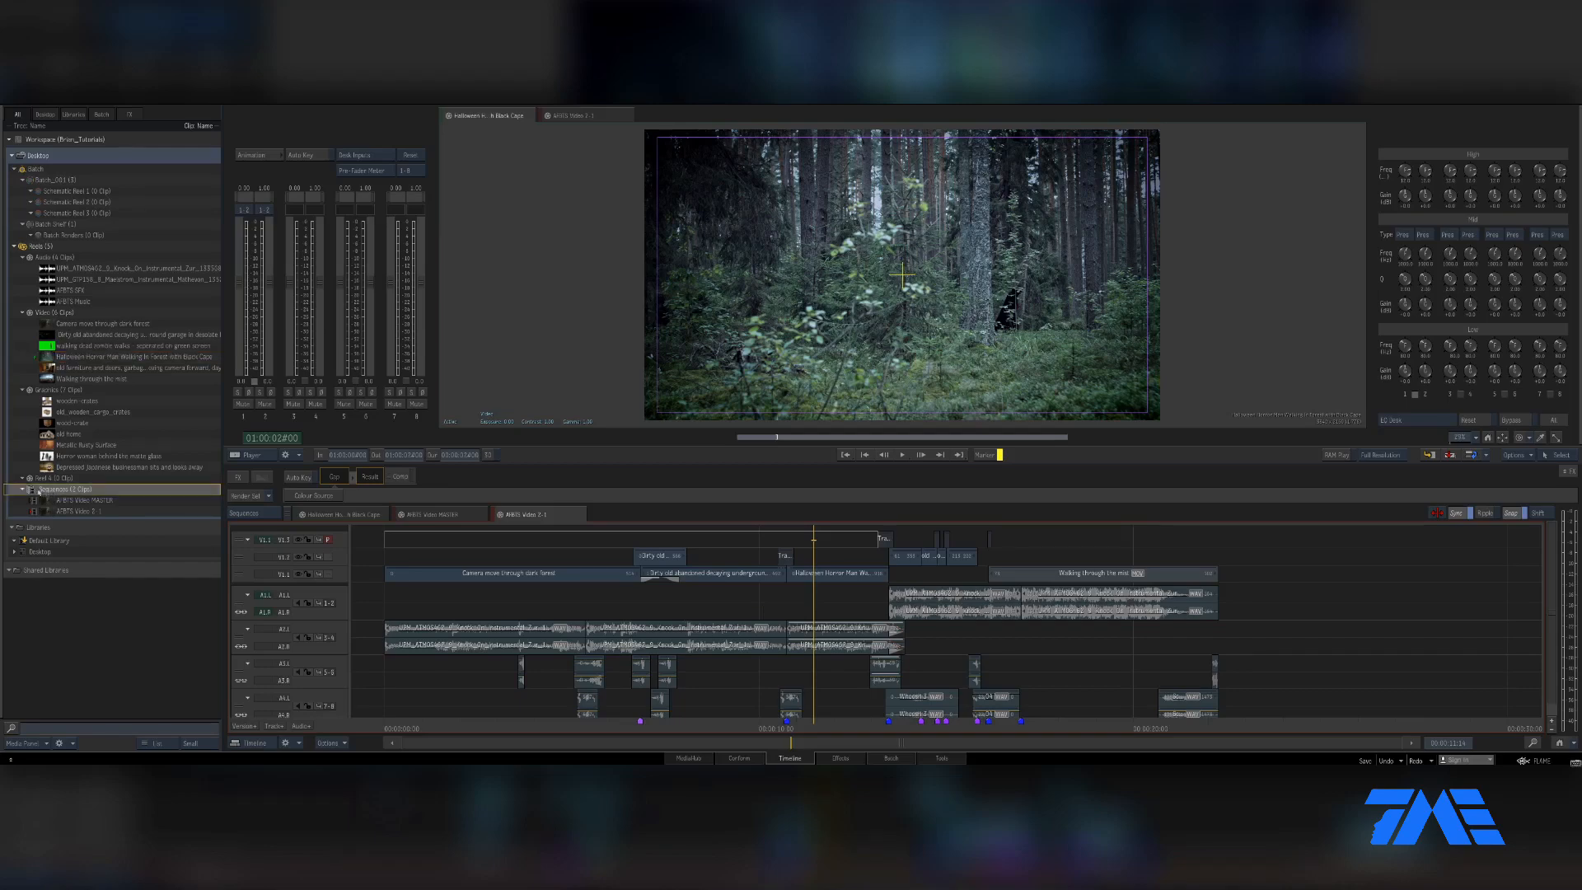
right_click(38, 492)
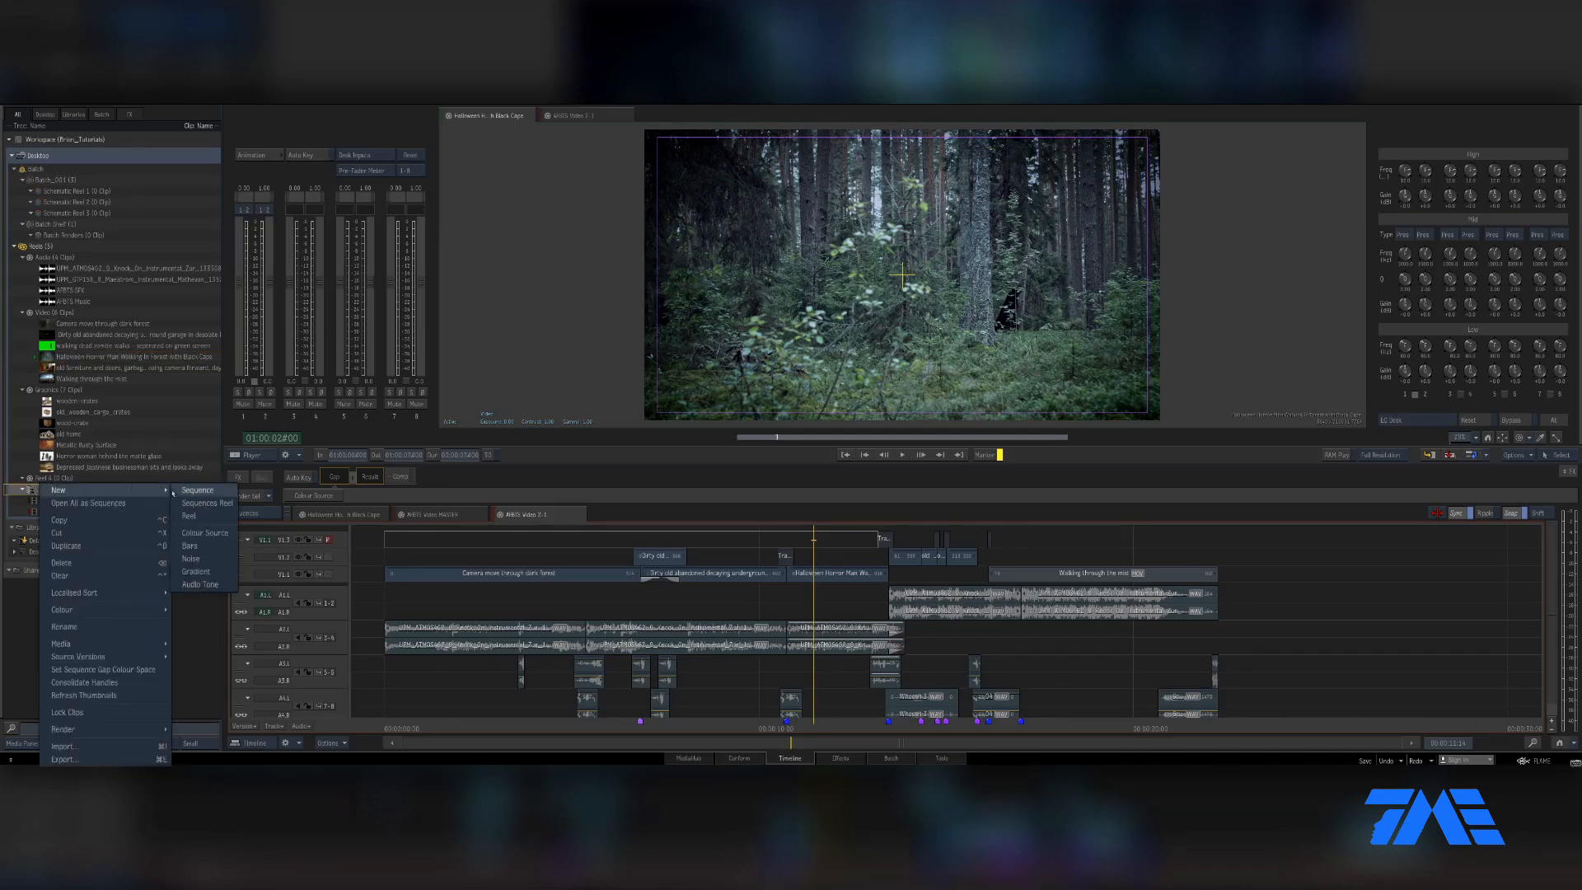
left_click(187, 492)
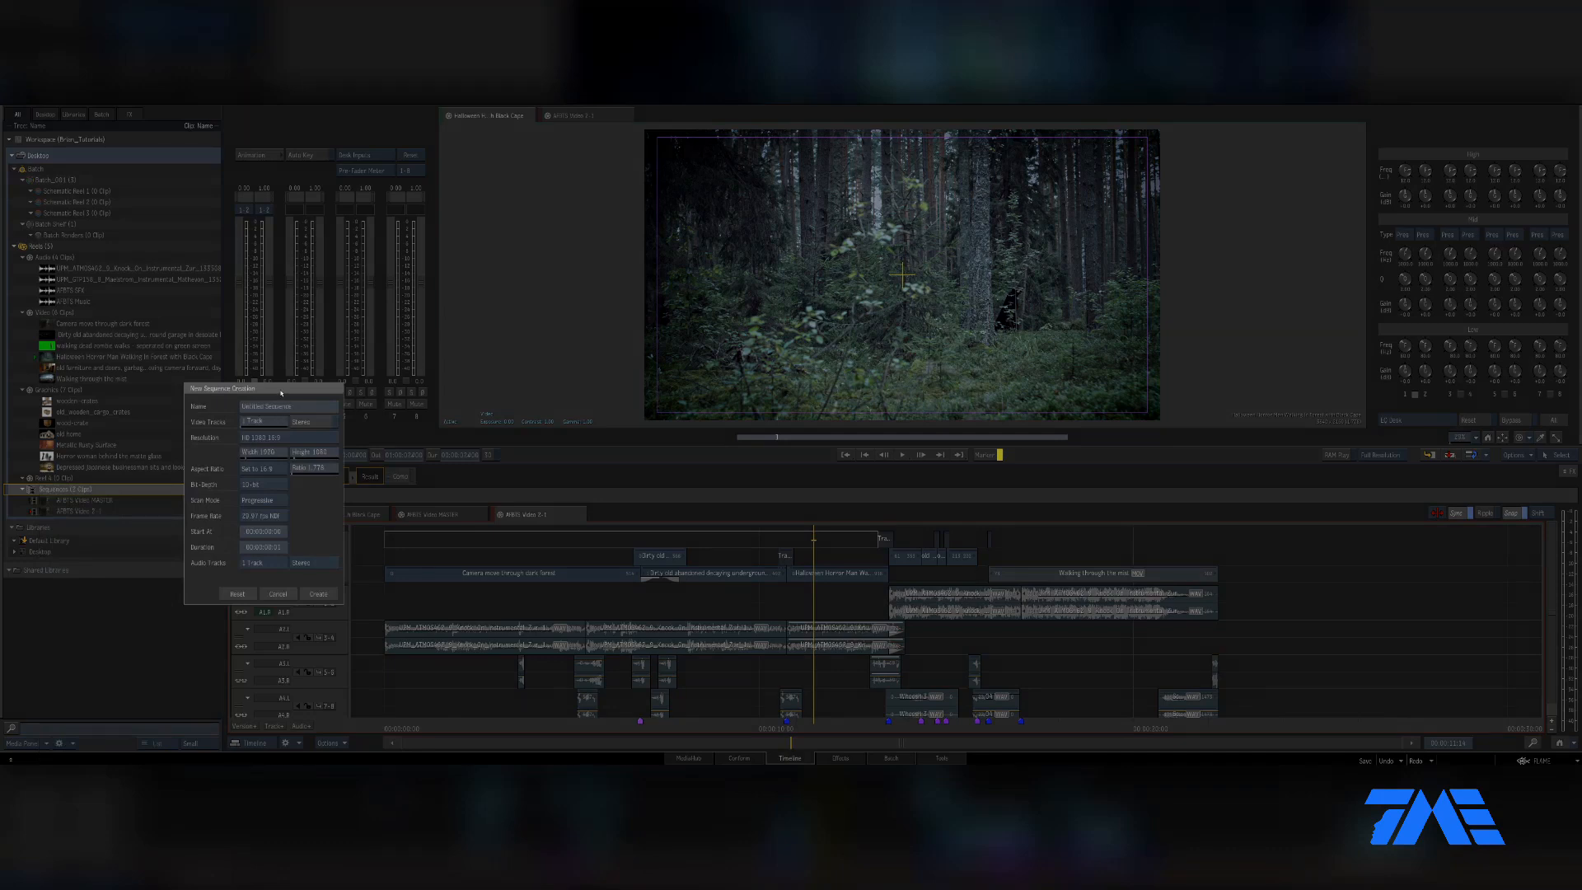
left_click_drag(281, 393, 784, 327)
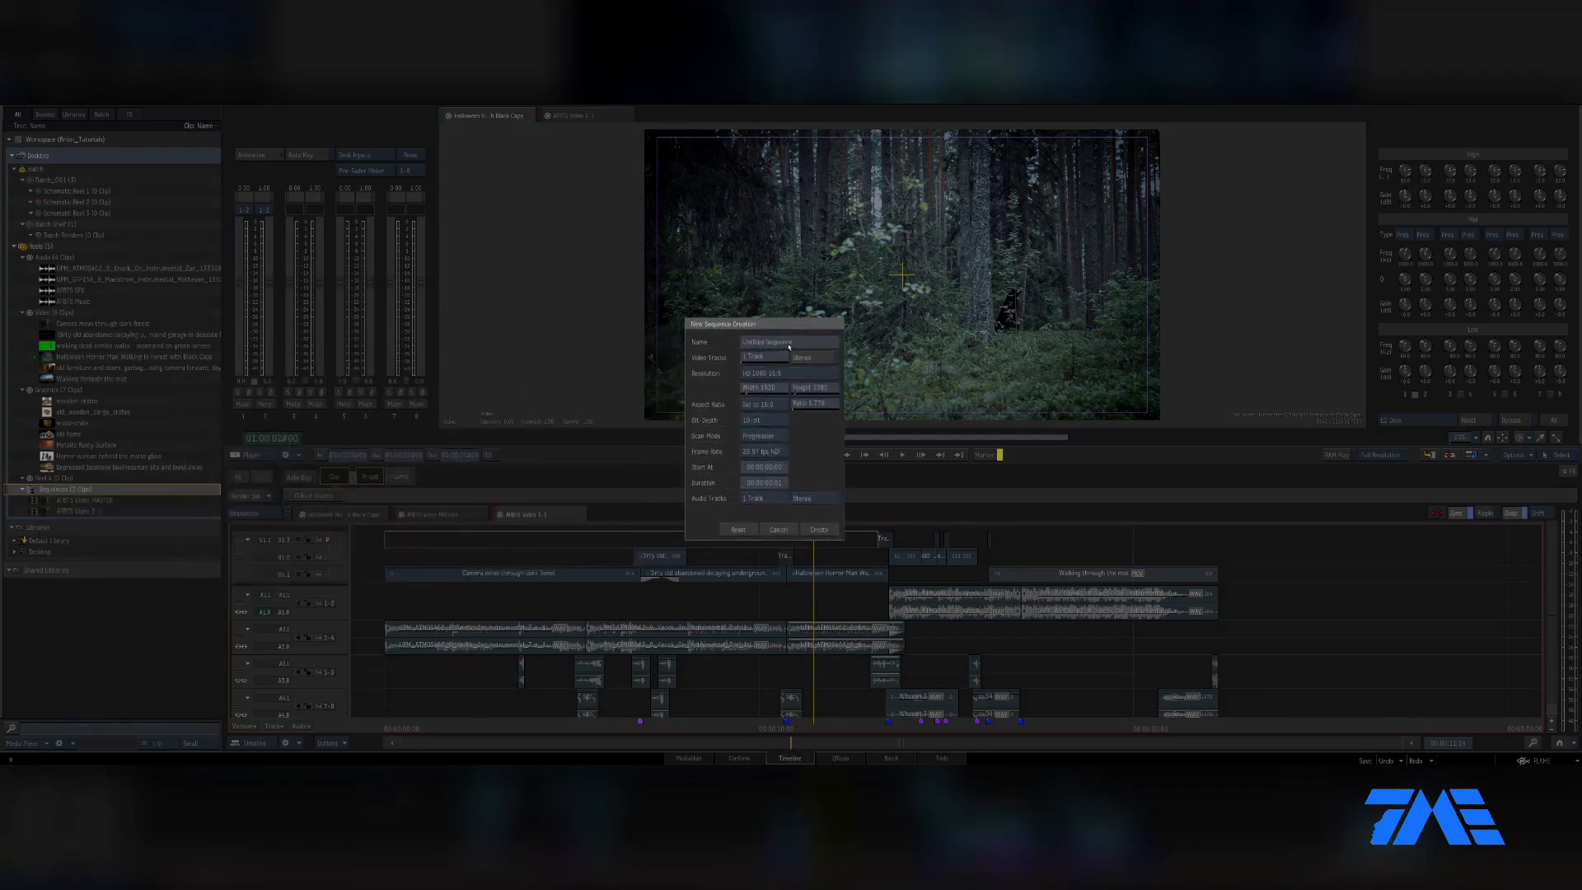
left_click(788, 344)
key("BackSpace")
type("Timeline Edit")
- Choose the HD 1080 16:9 (1920 x 1080) broadcast resolution for the new sequence
left_click(785, 375)
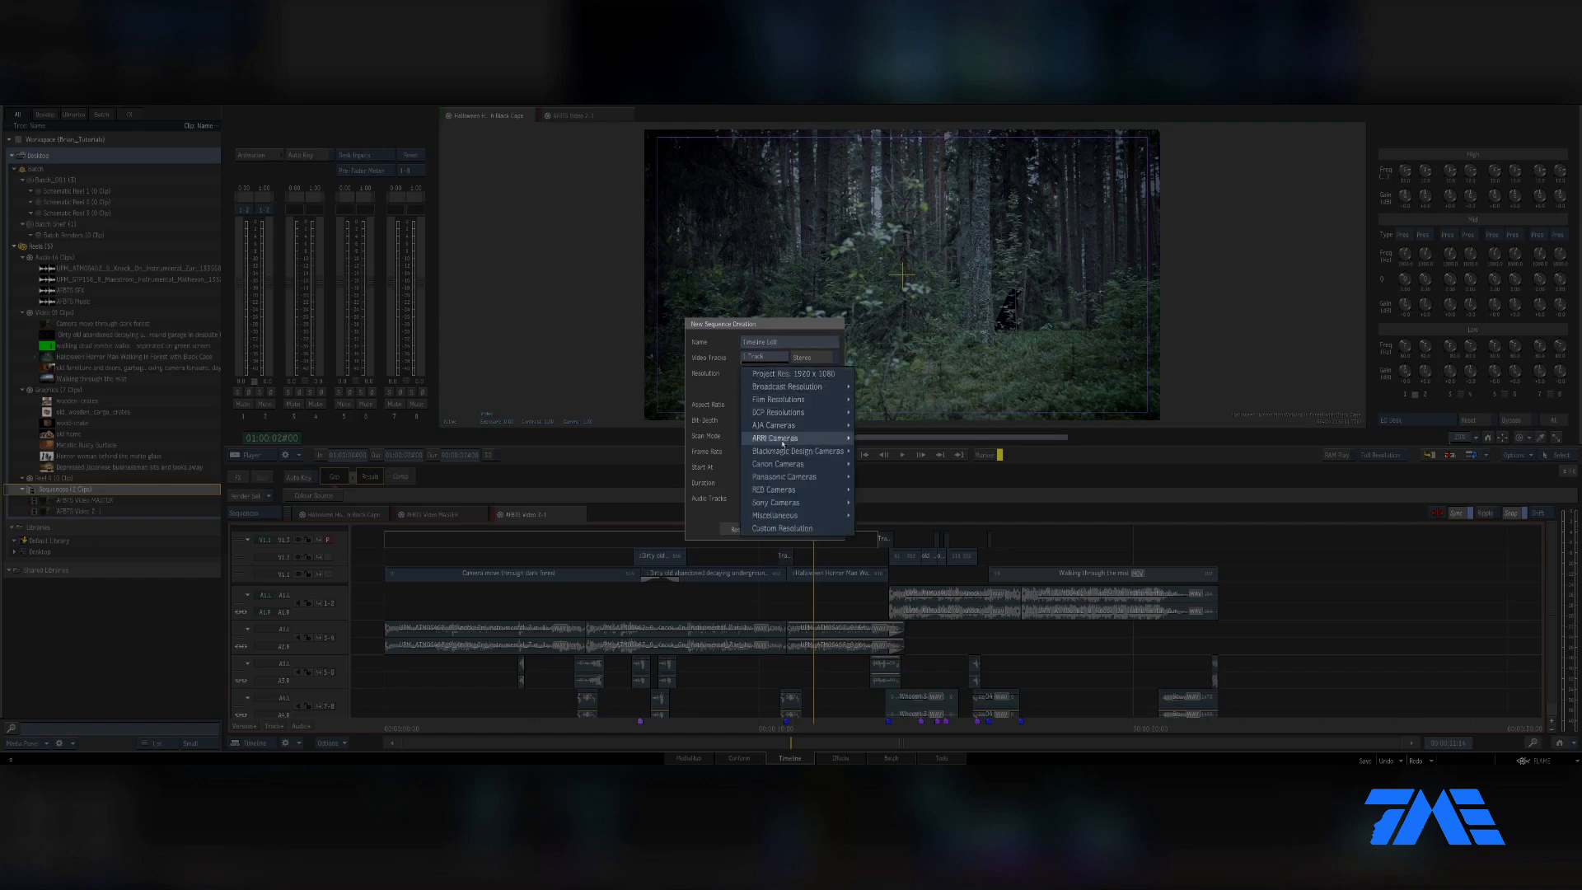
mouse_move(820, 387)
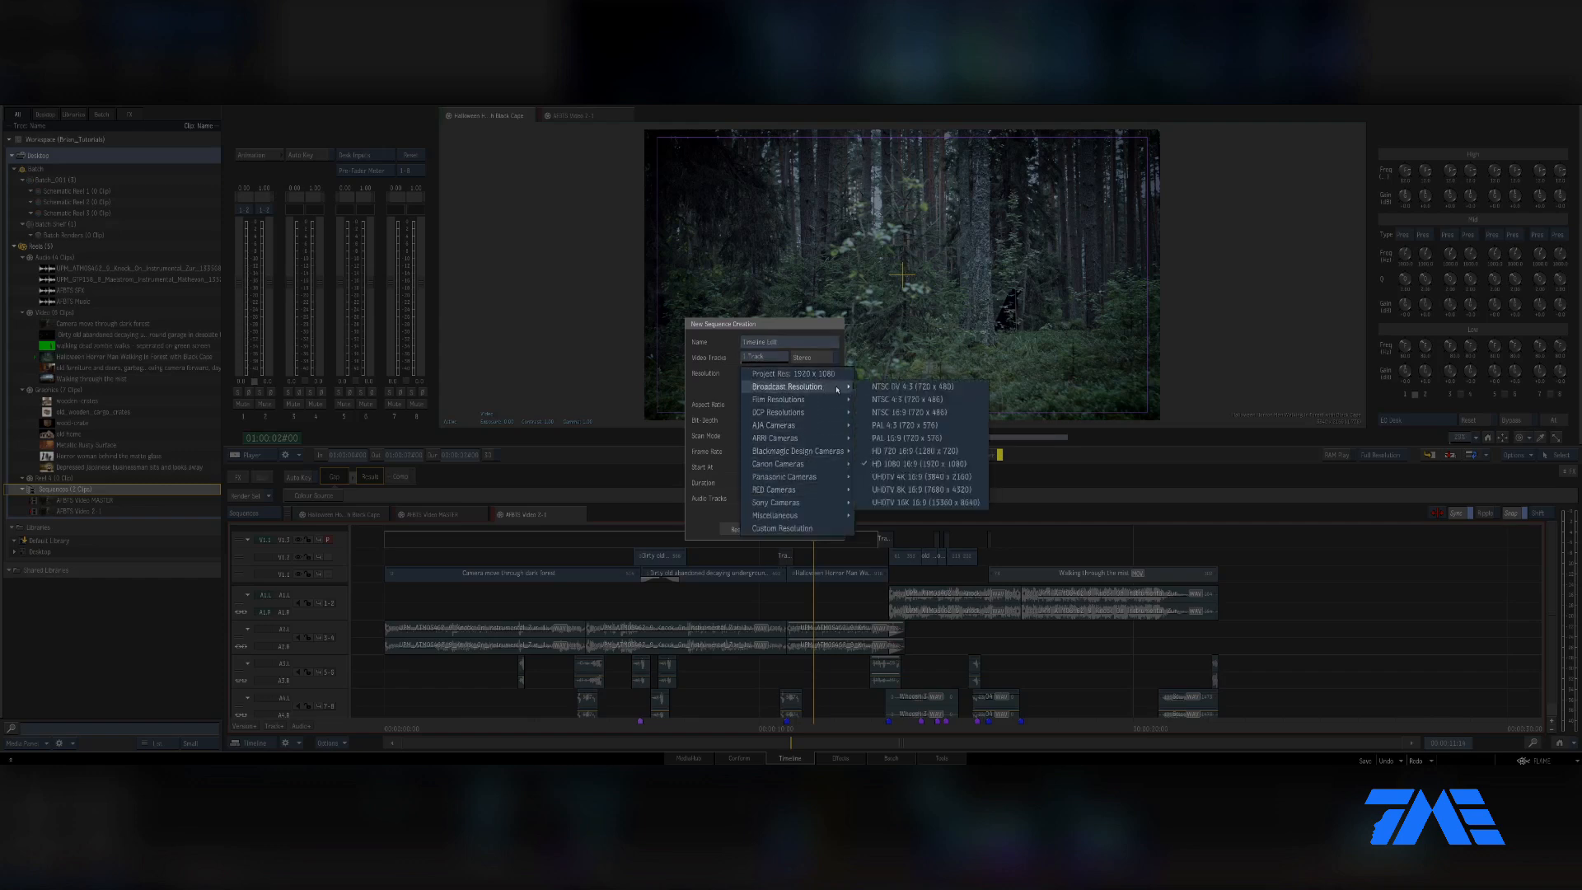
left_click(917, 464)
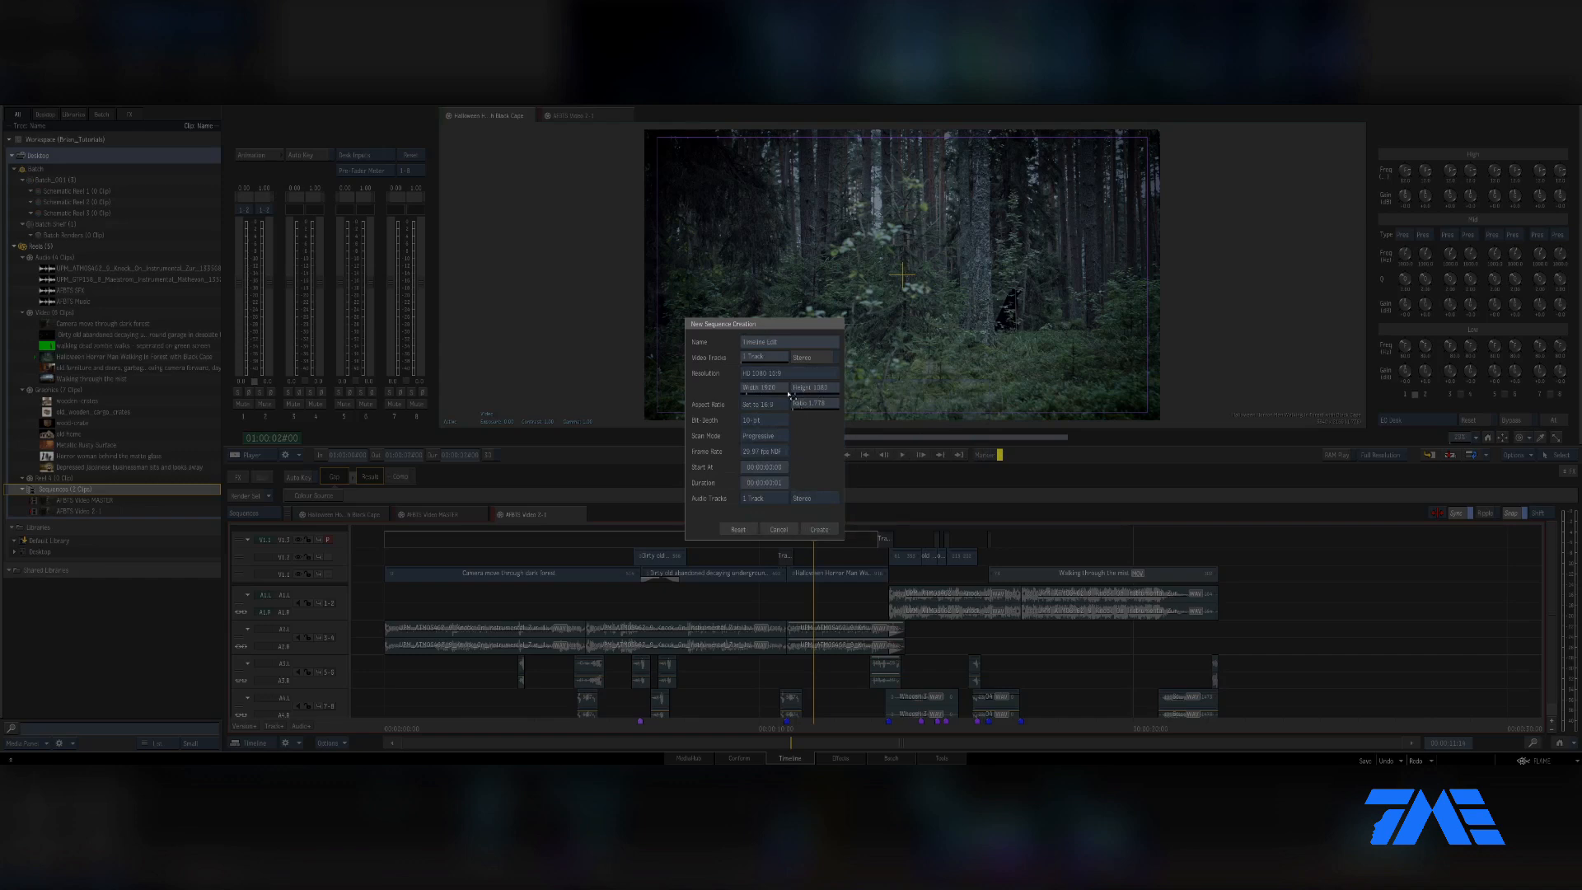
left_click_drag(768, 323, 770, 322)
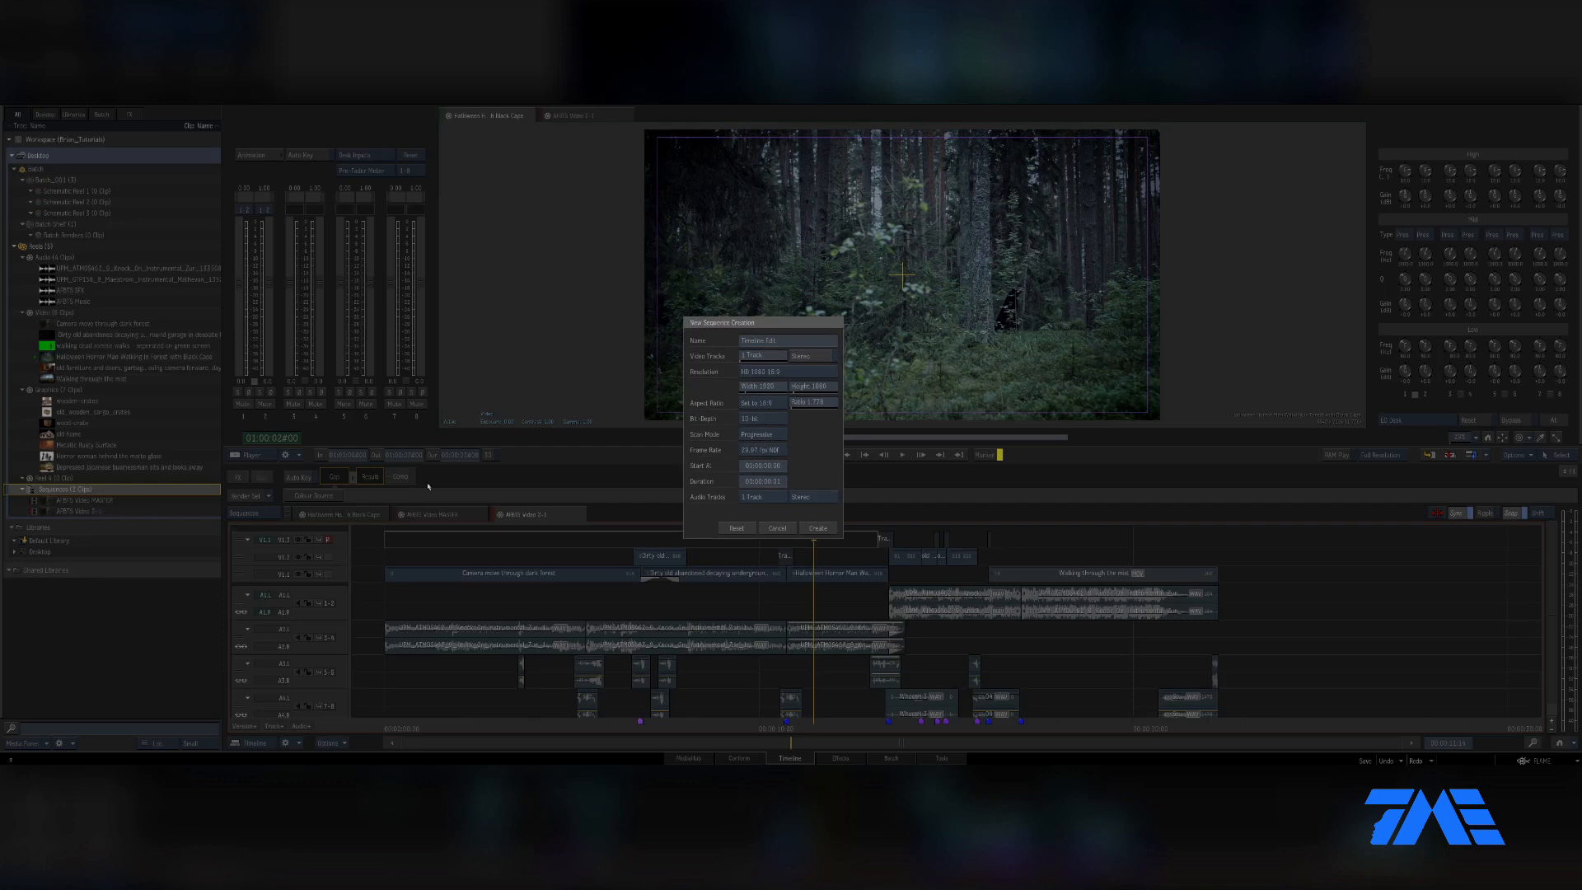
- Examine the new sequence's frame rate options and start timecode entry
left_click(768, 451)
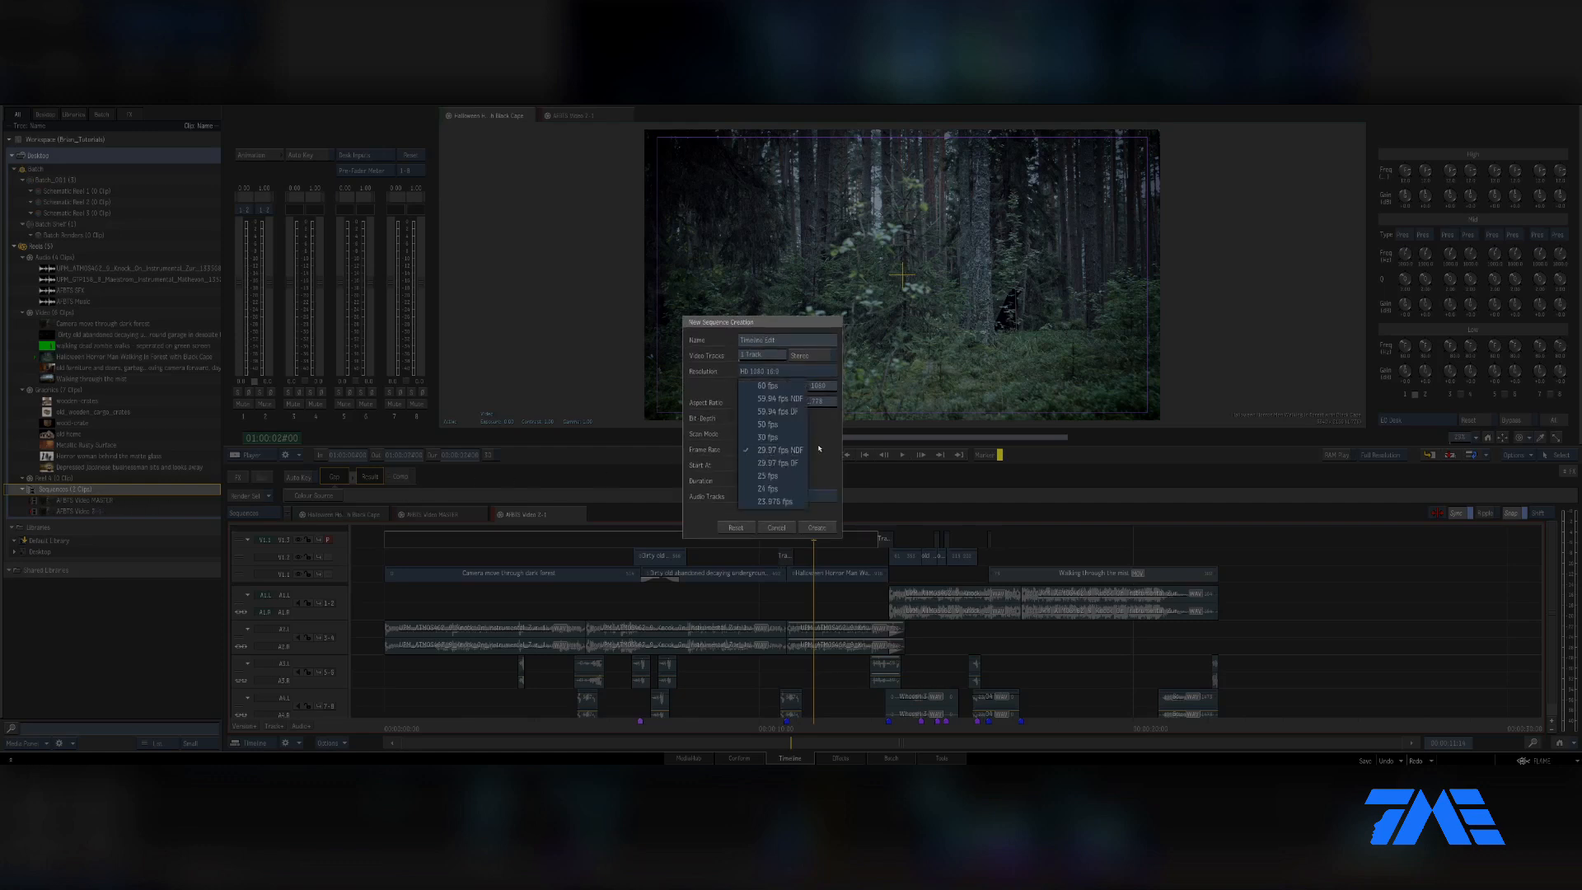
left_click(805, 443)
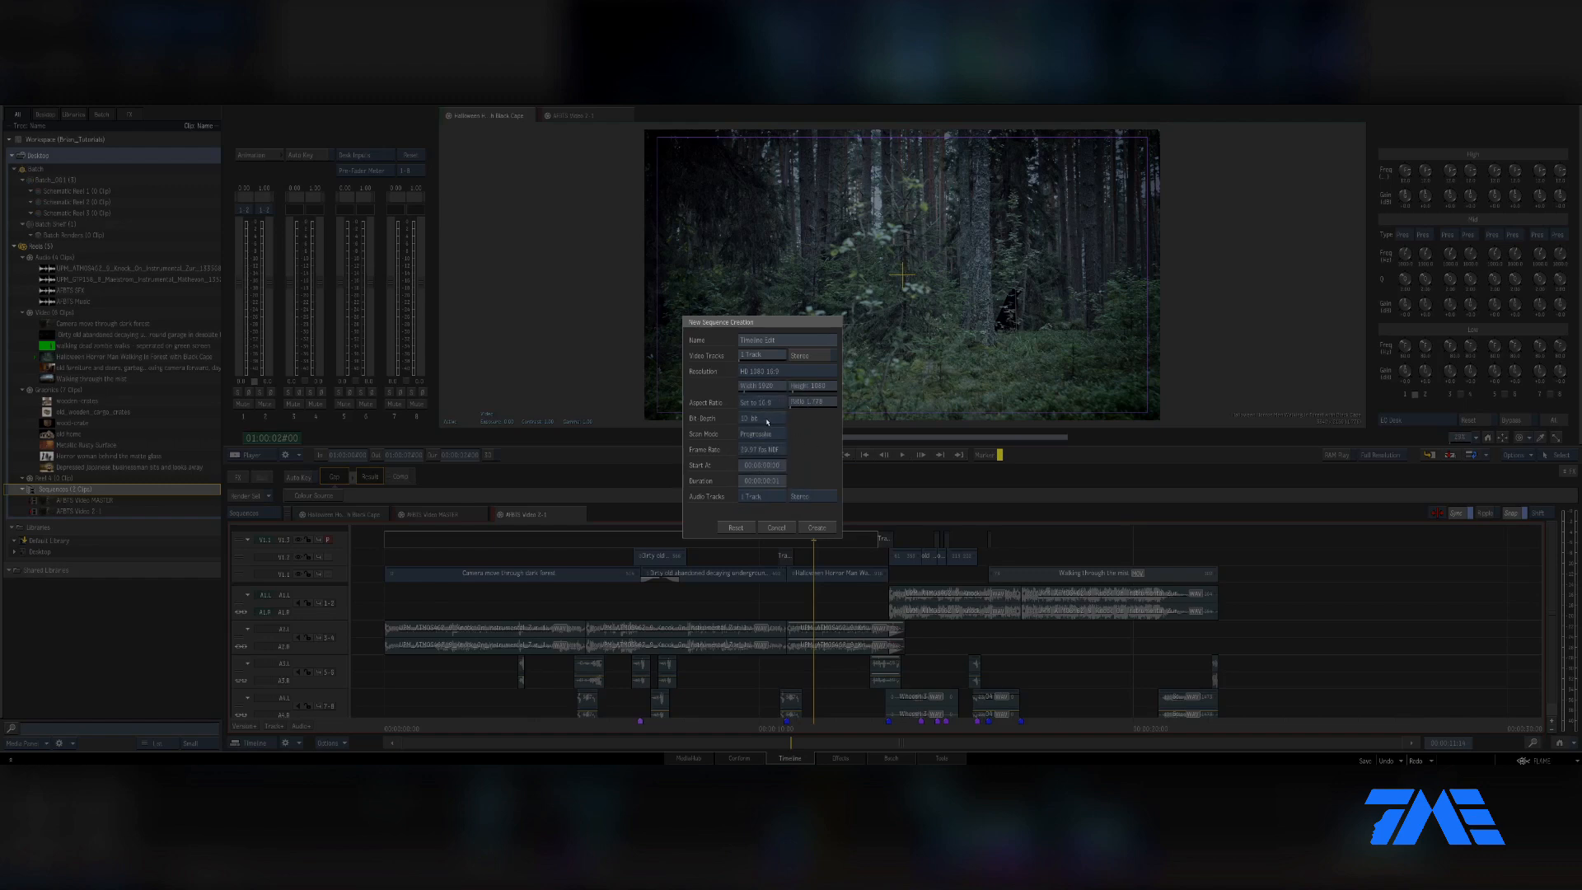
left_click(769, 467)
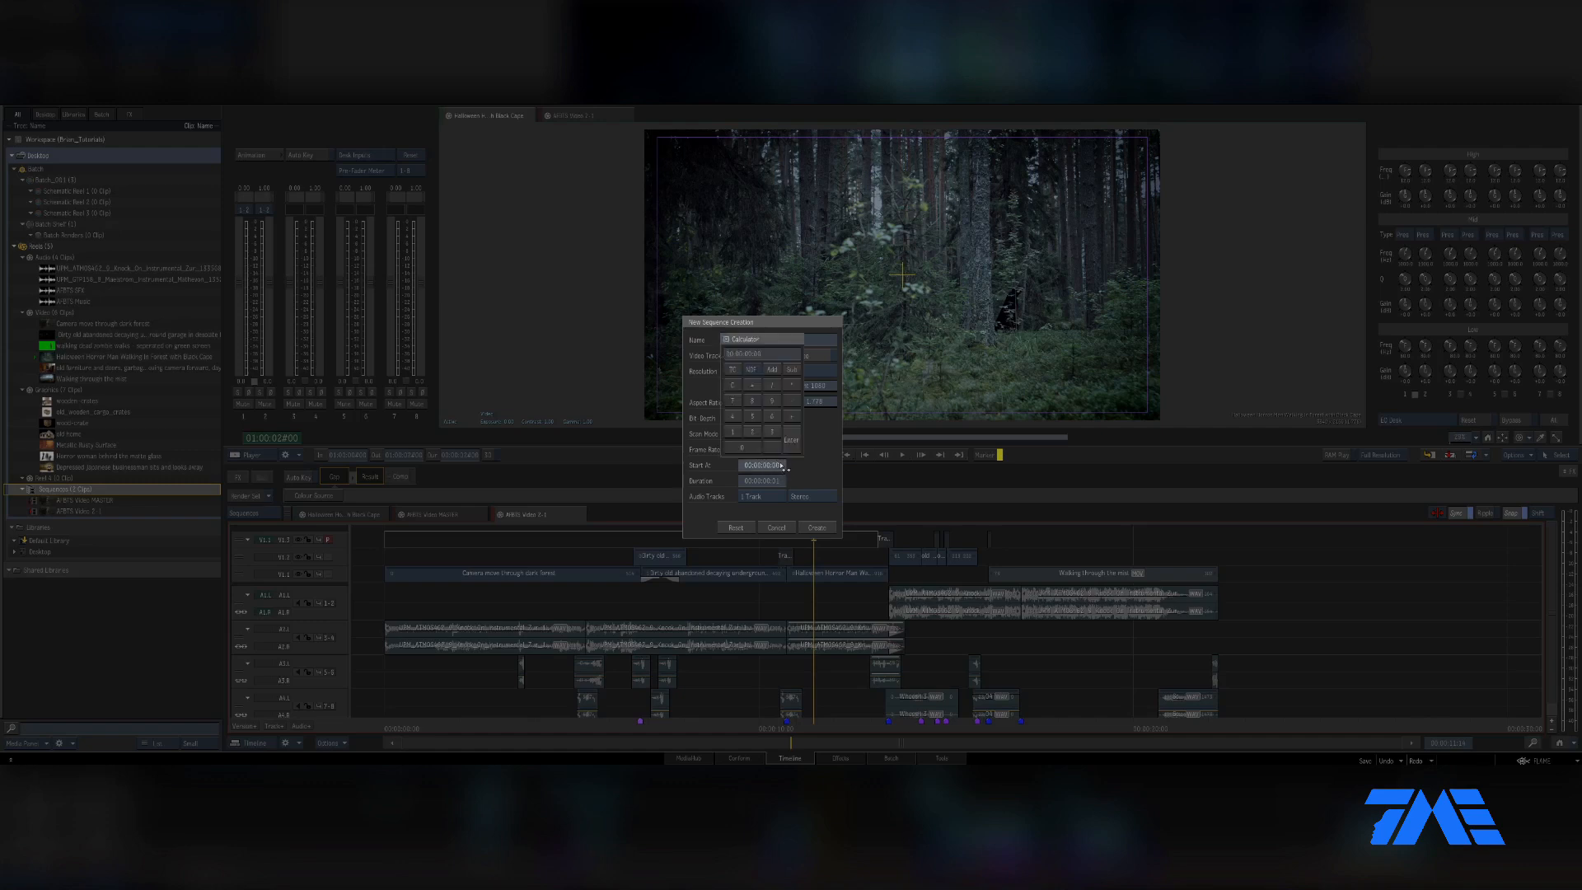
left_click(797, 464)
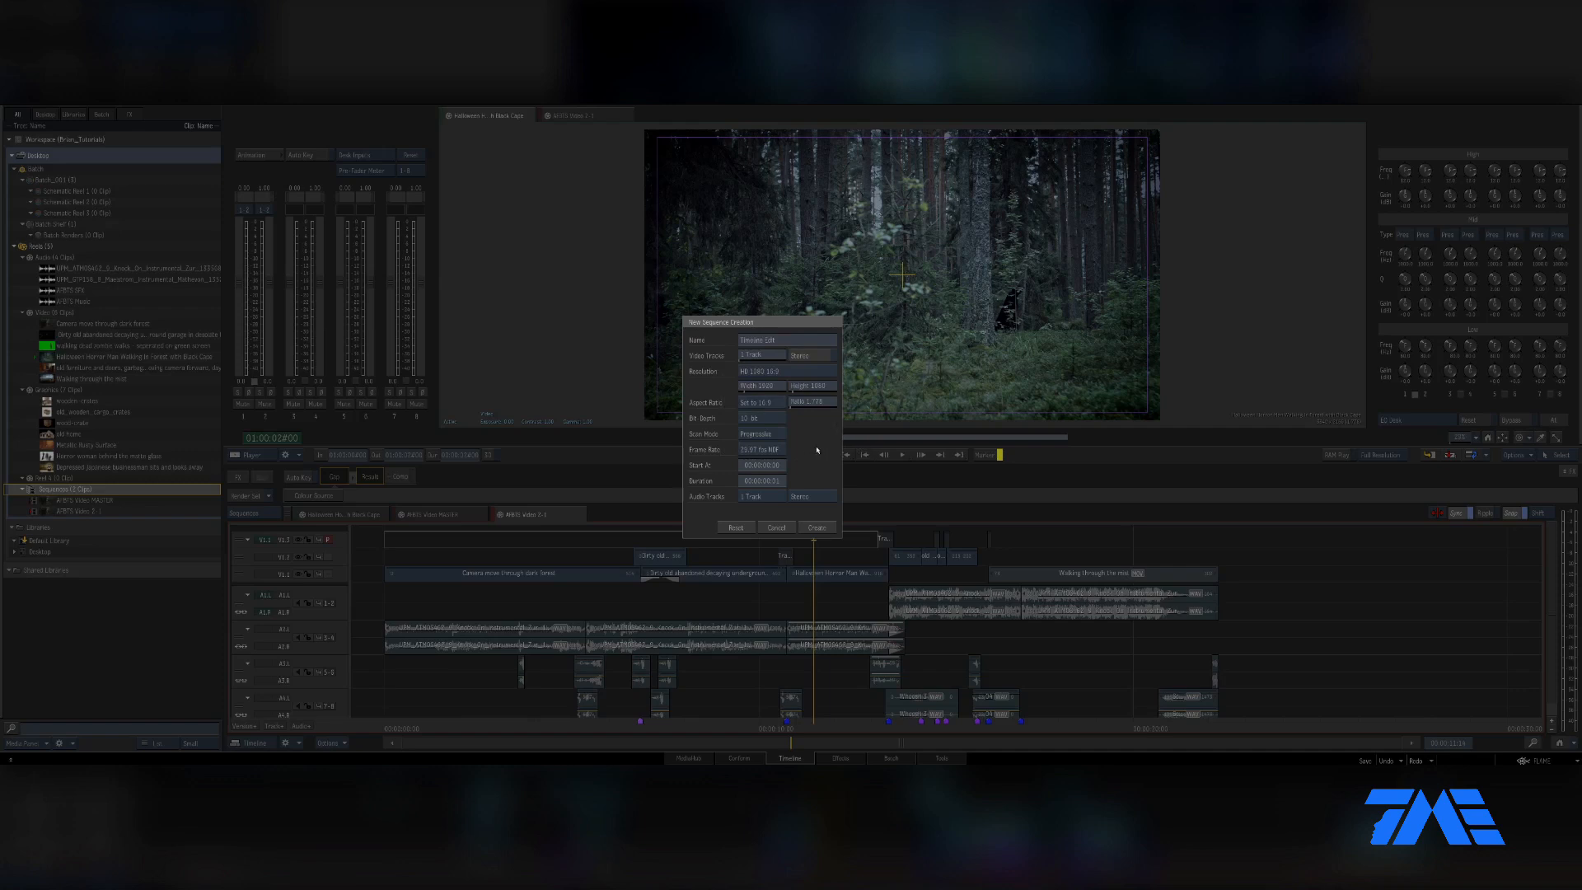
- Set the sequence duration to 00:00:30:00 and create the sequence
left_click(783, 482)
type("3000")
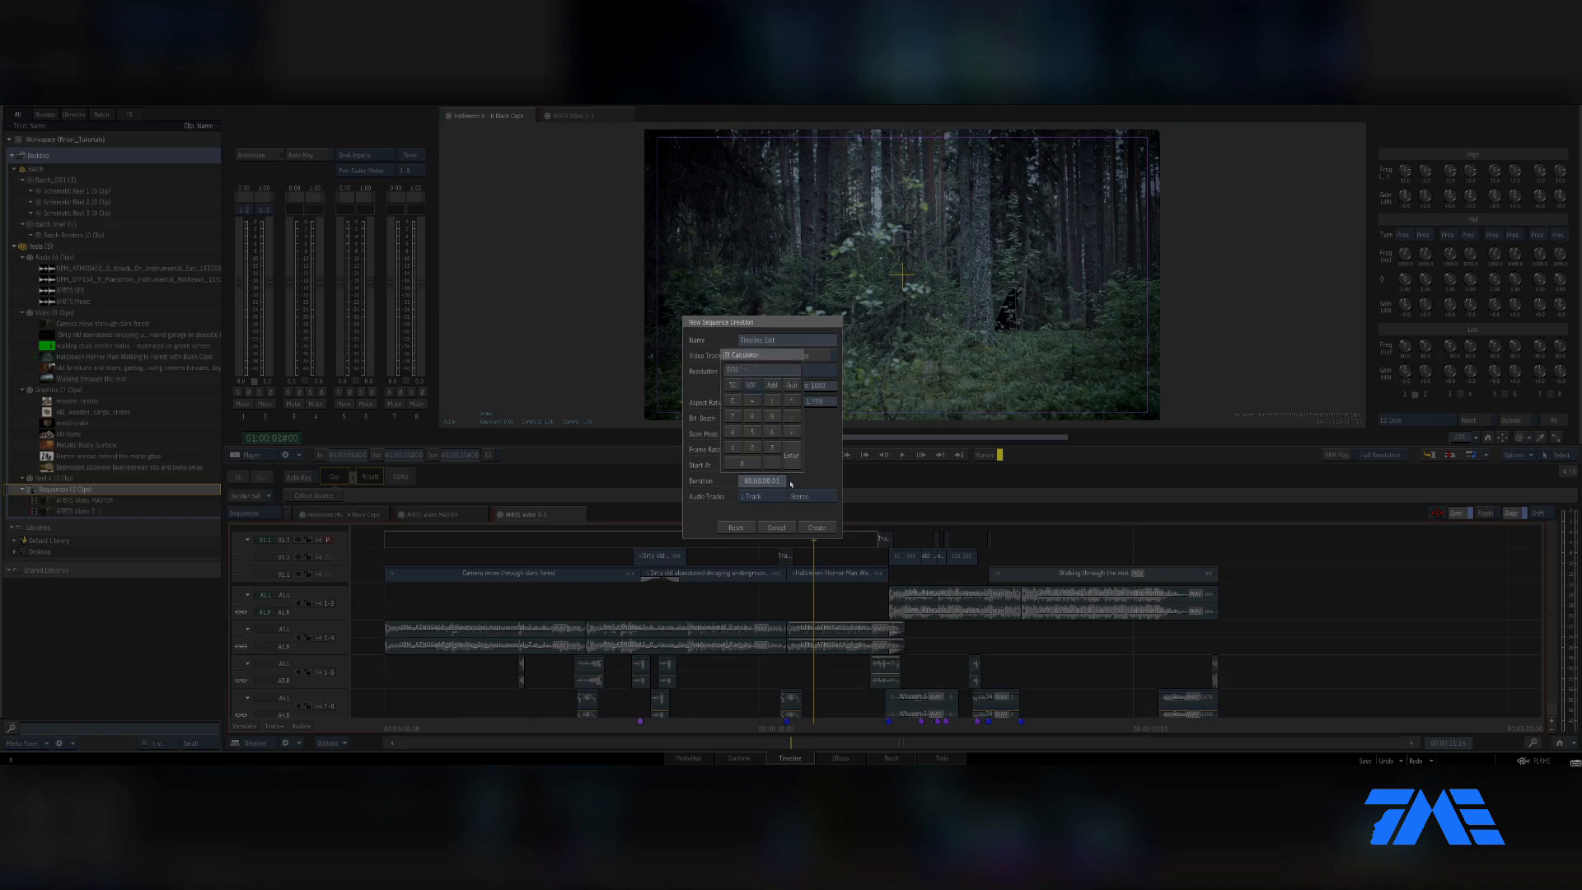
key("Return")
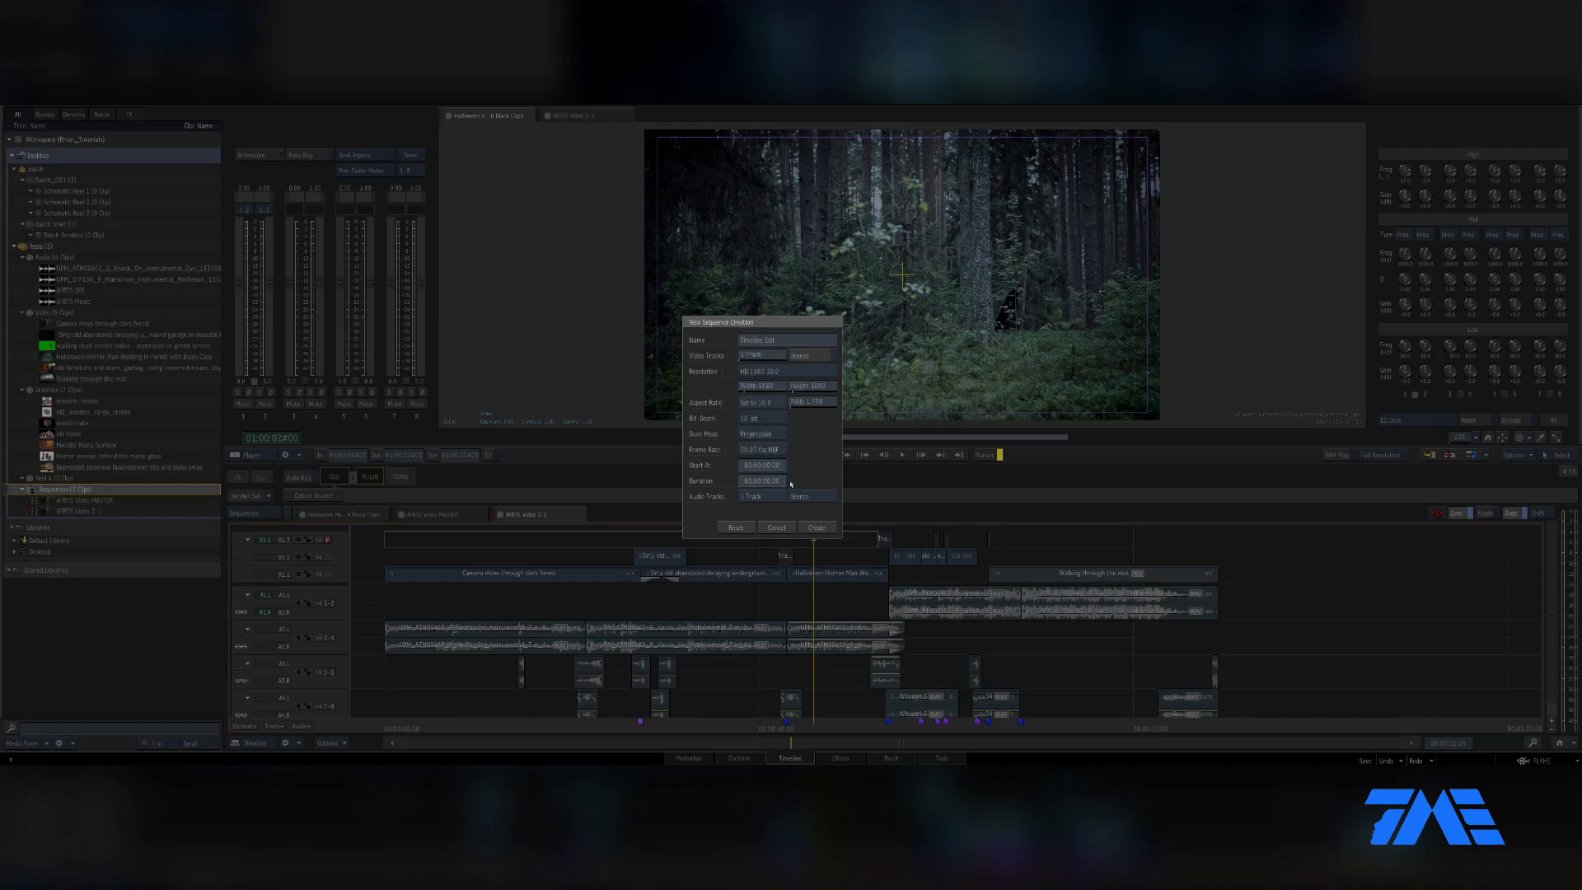
left_click(816, 529)
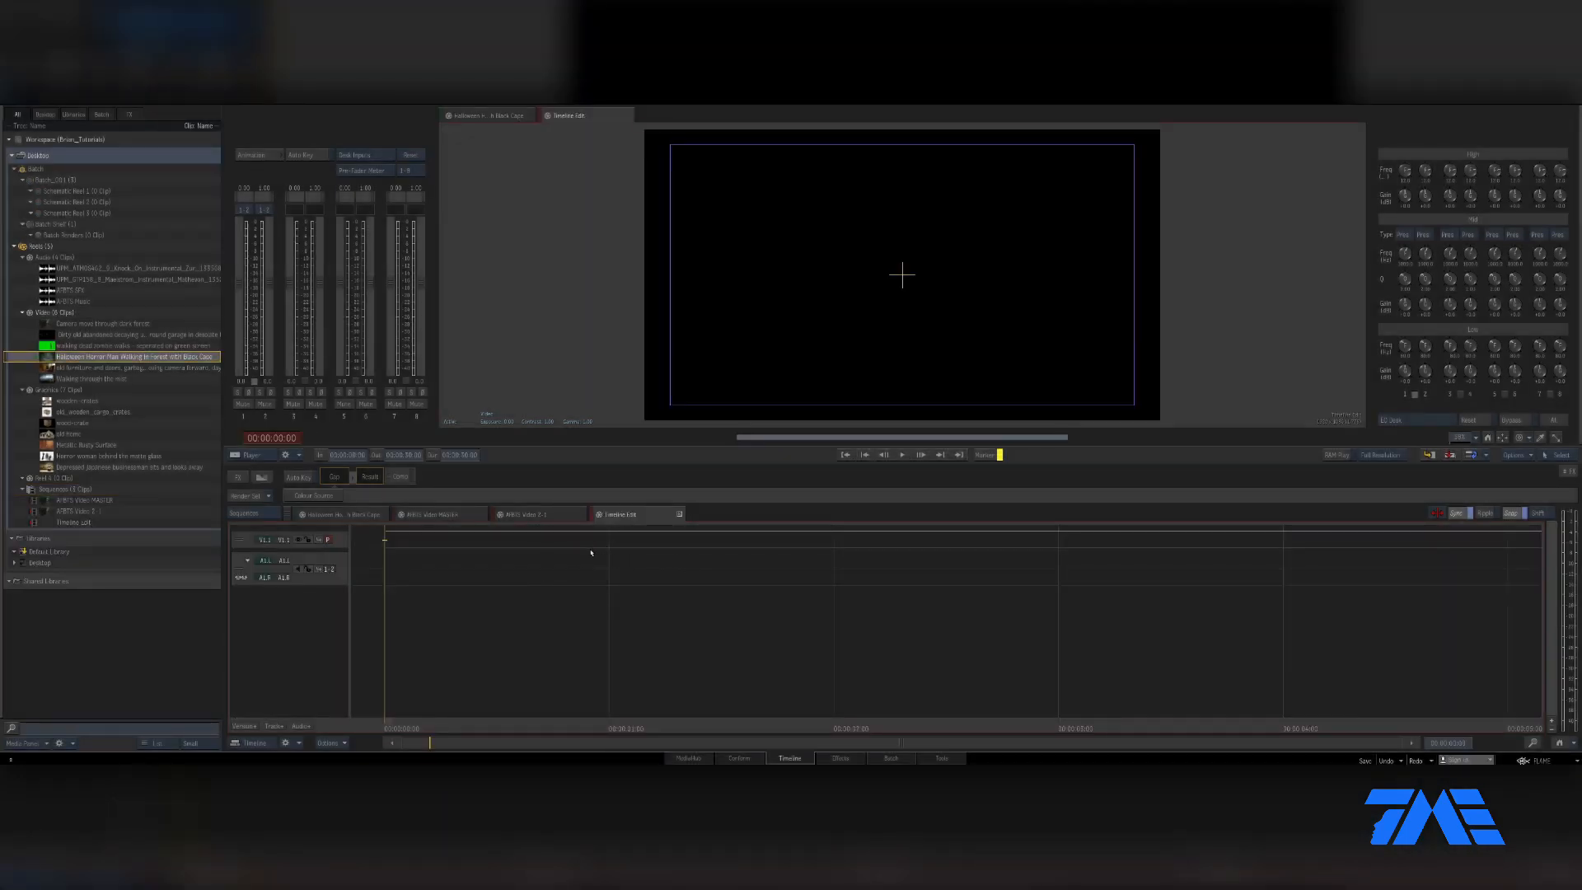
- Place the Music clip on the first audio track from the sequence start, with the SFX clip on a second audio track below it
left_click(552, 515)
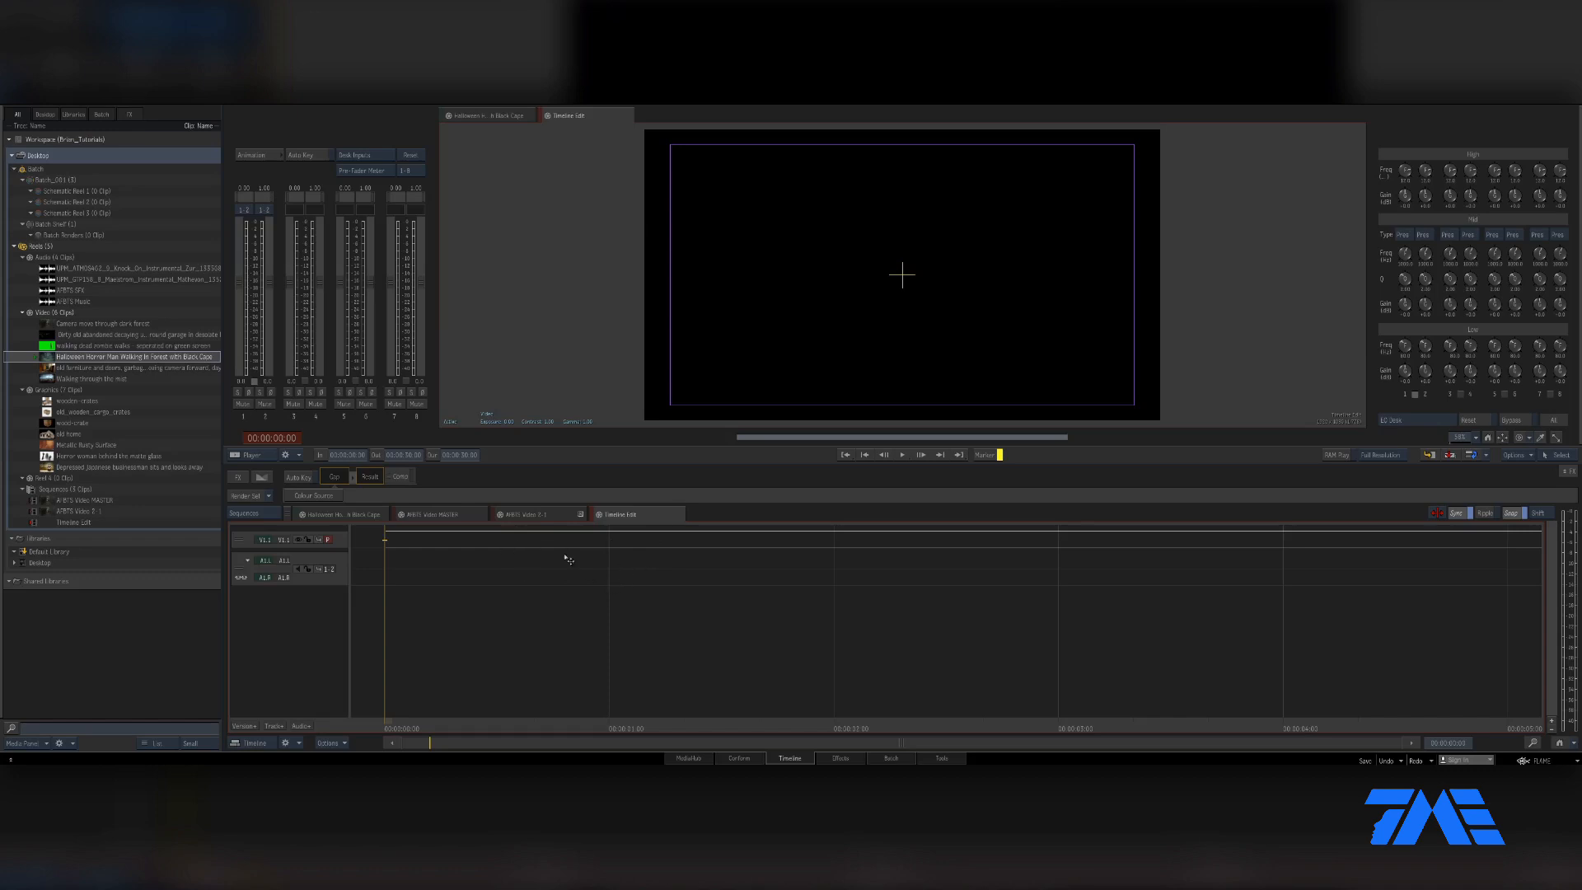
left_click(54, 301)
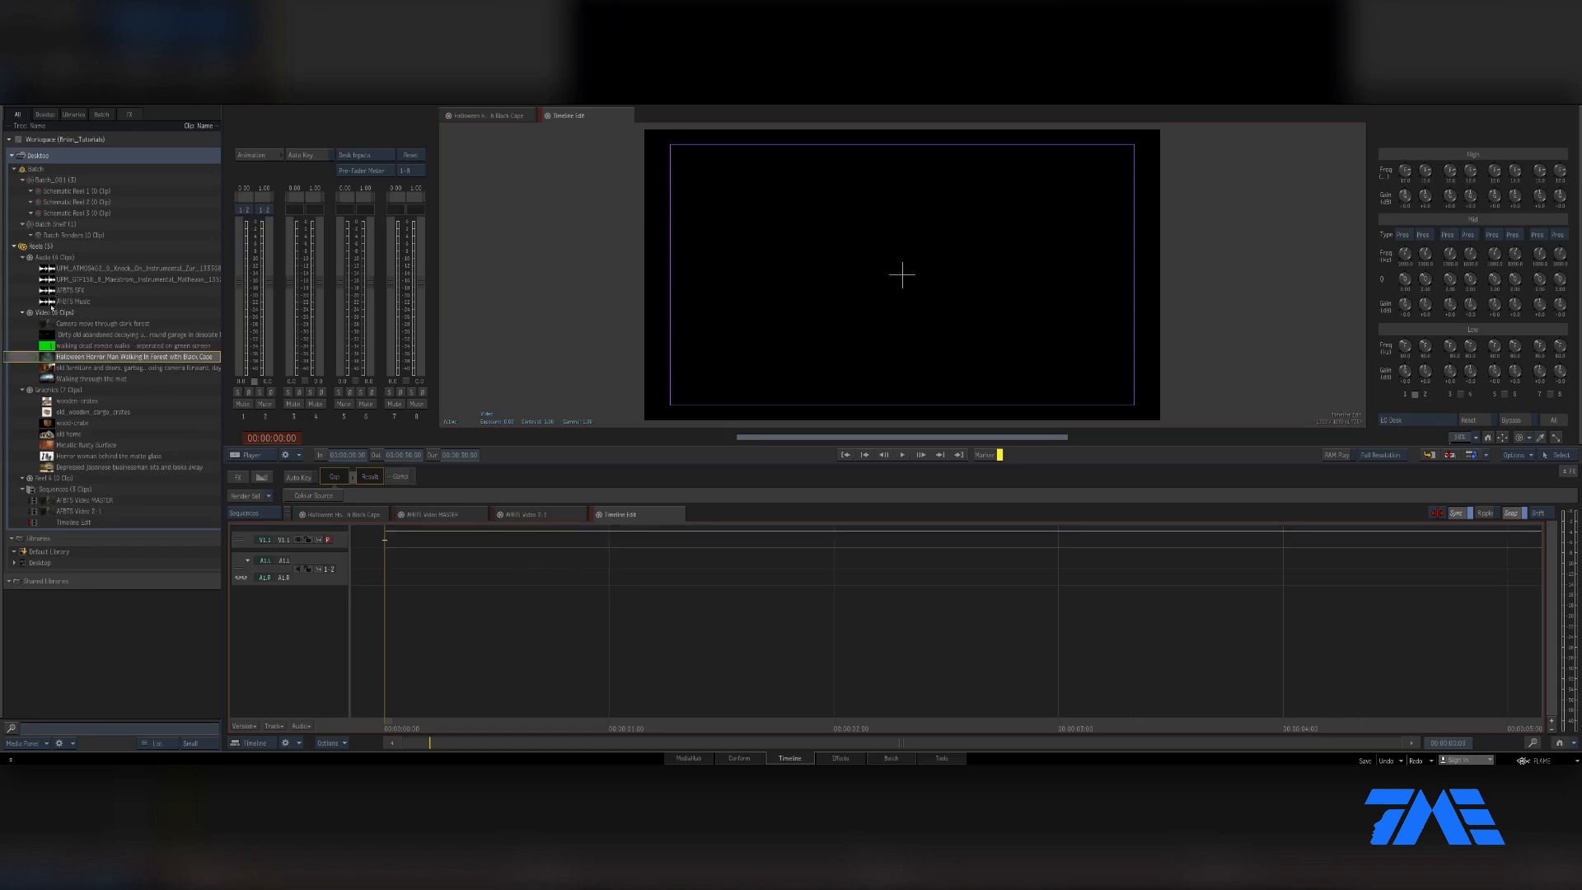
left_click_drag(377, 544, 389, 570)
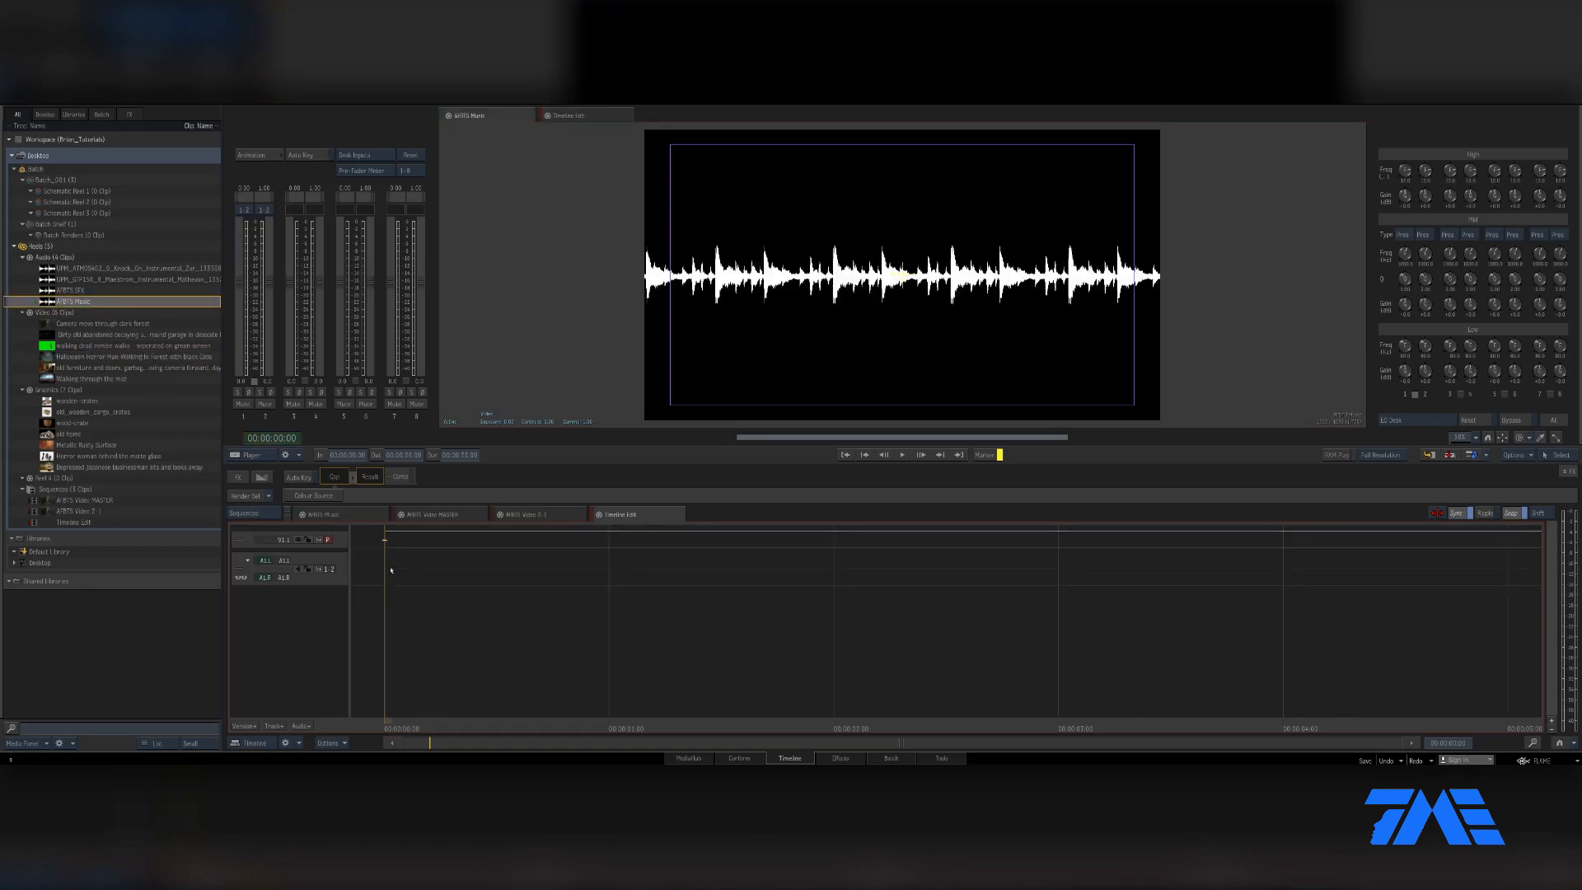
left_click(49, 291)
left_click_drag(219, 373, 525, 608)
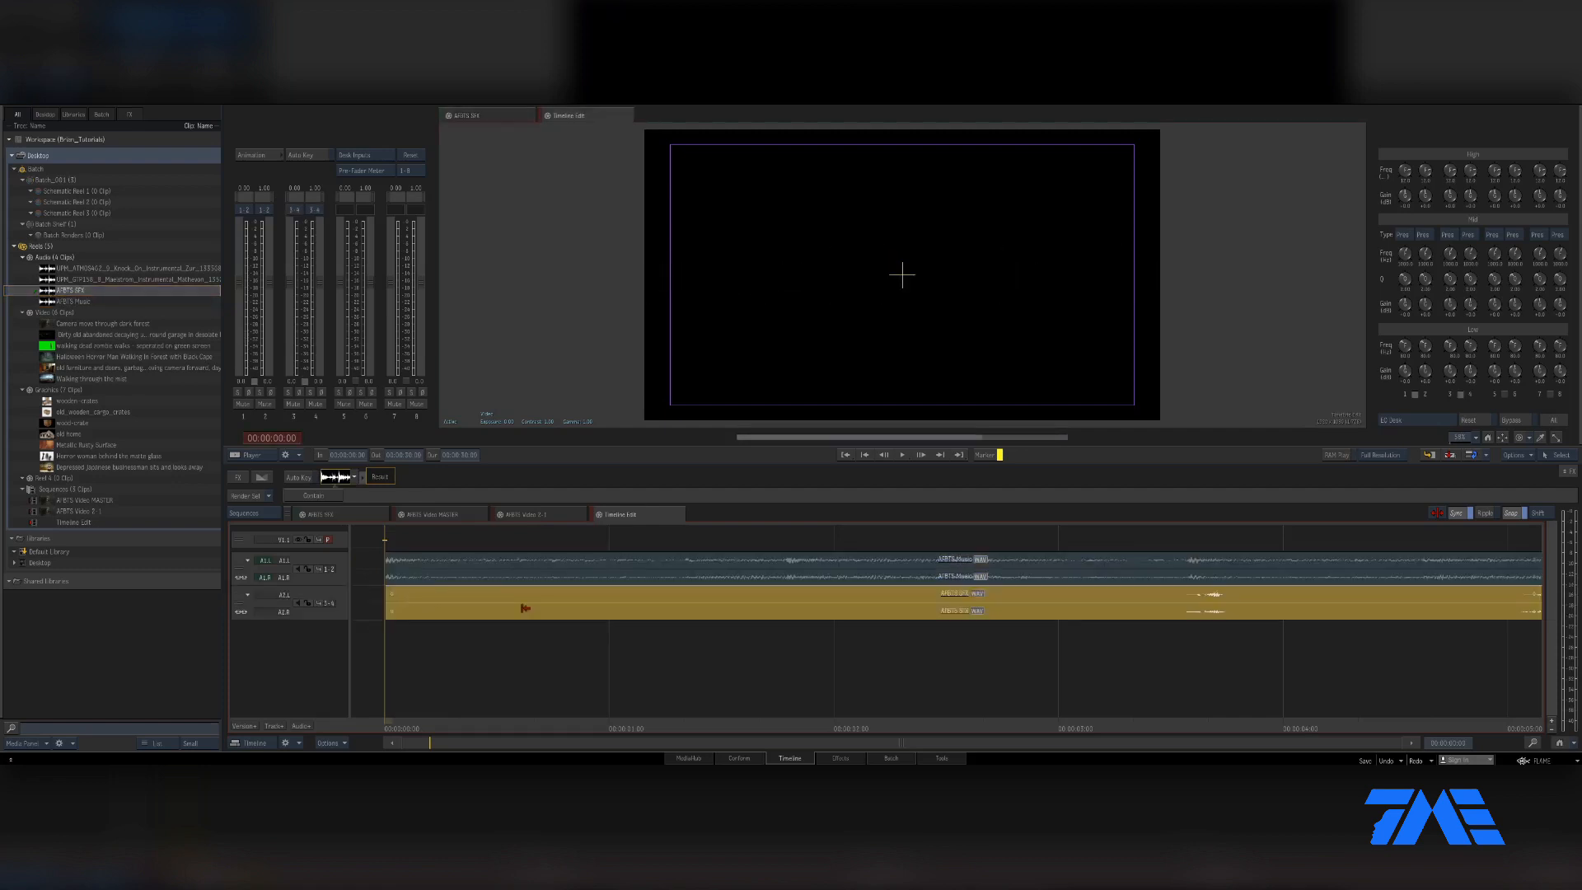
left_click(1559, 743)
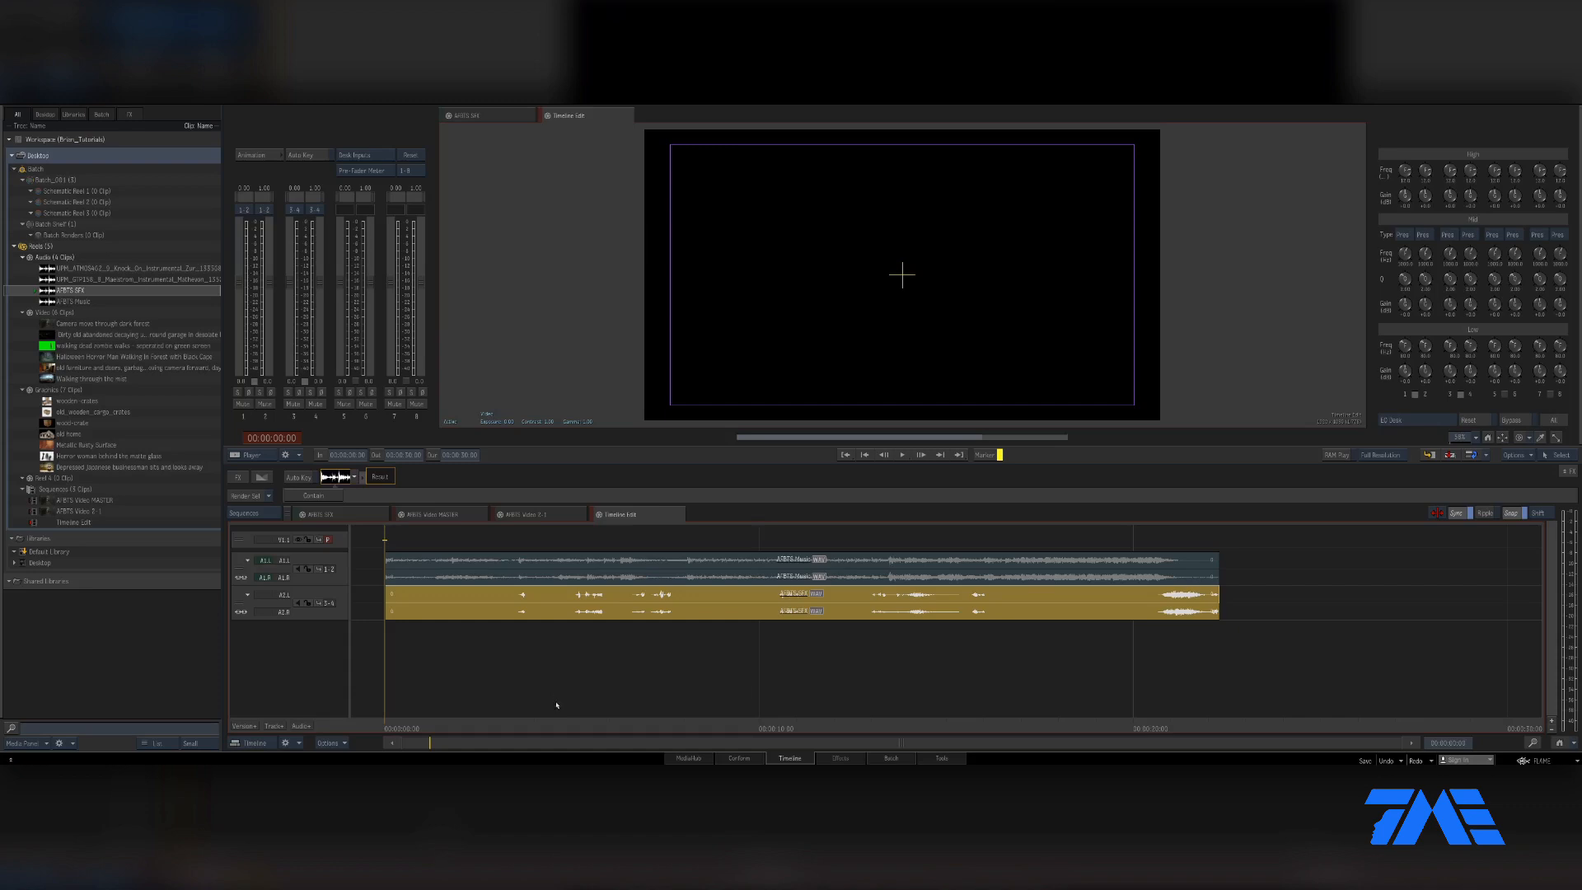
left_click(610, 728)
left_click_drag(613, 725, 641, 727)
left_click(284, 441)
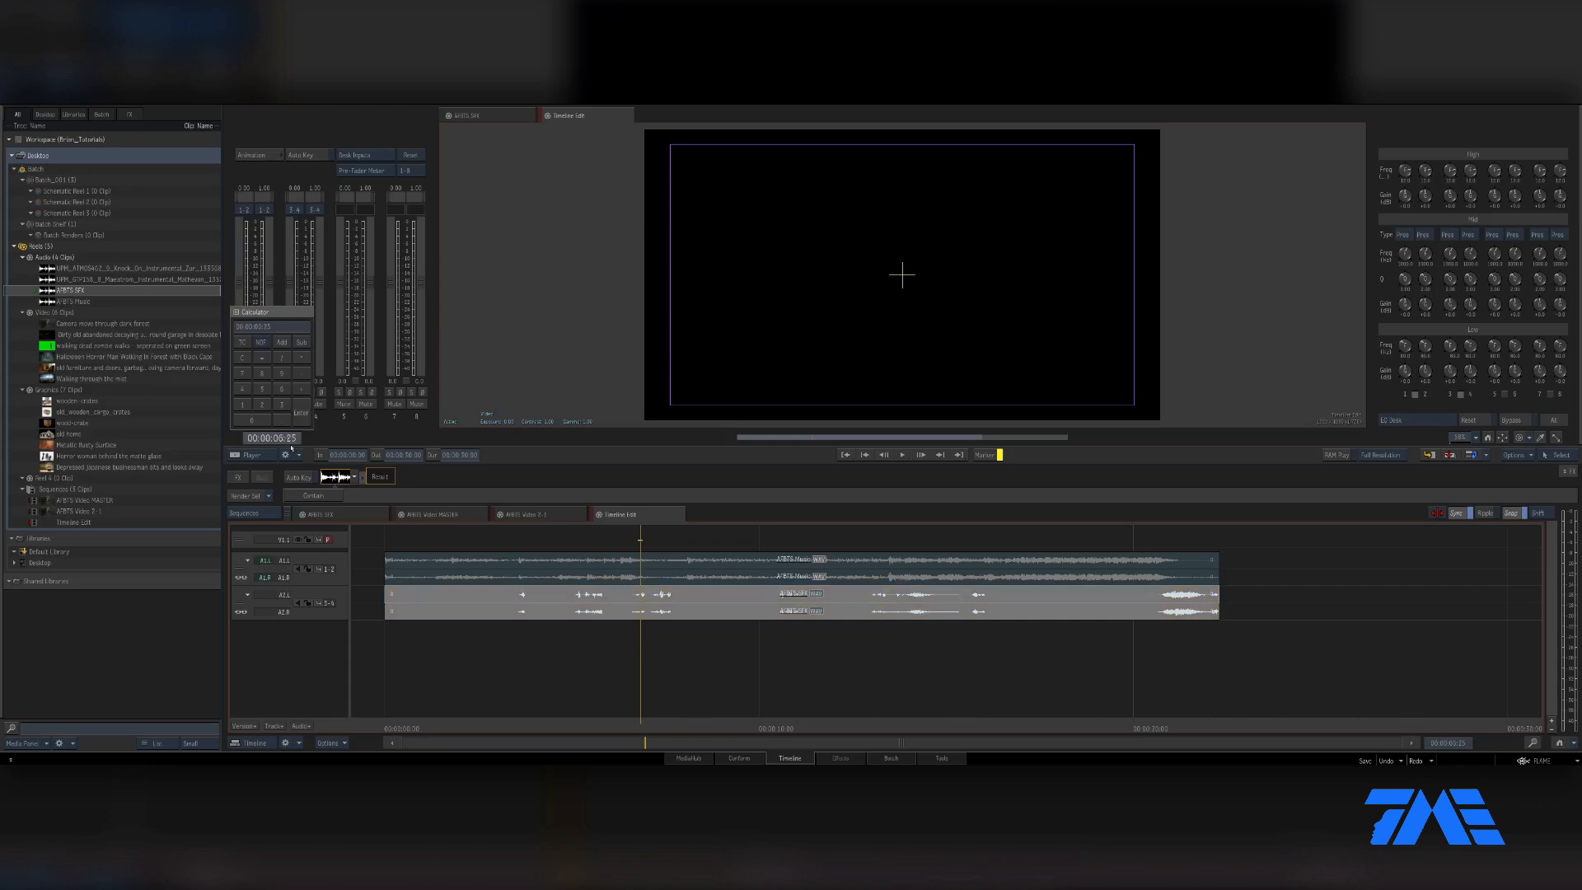
key("Escape")
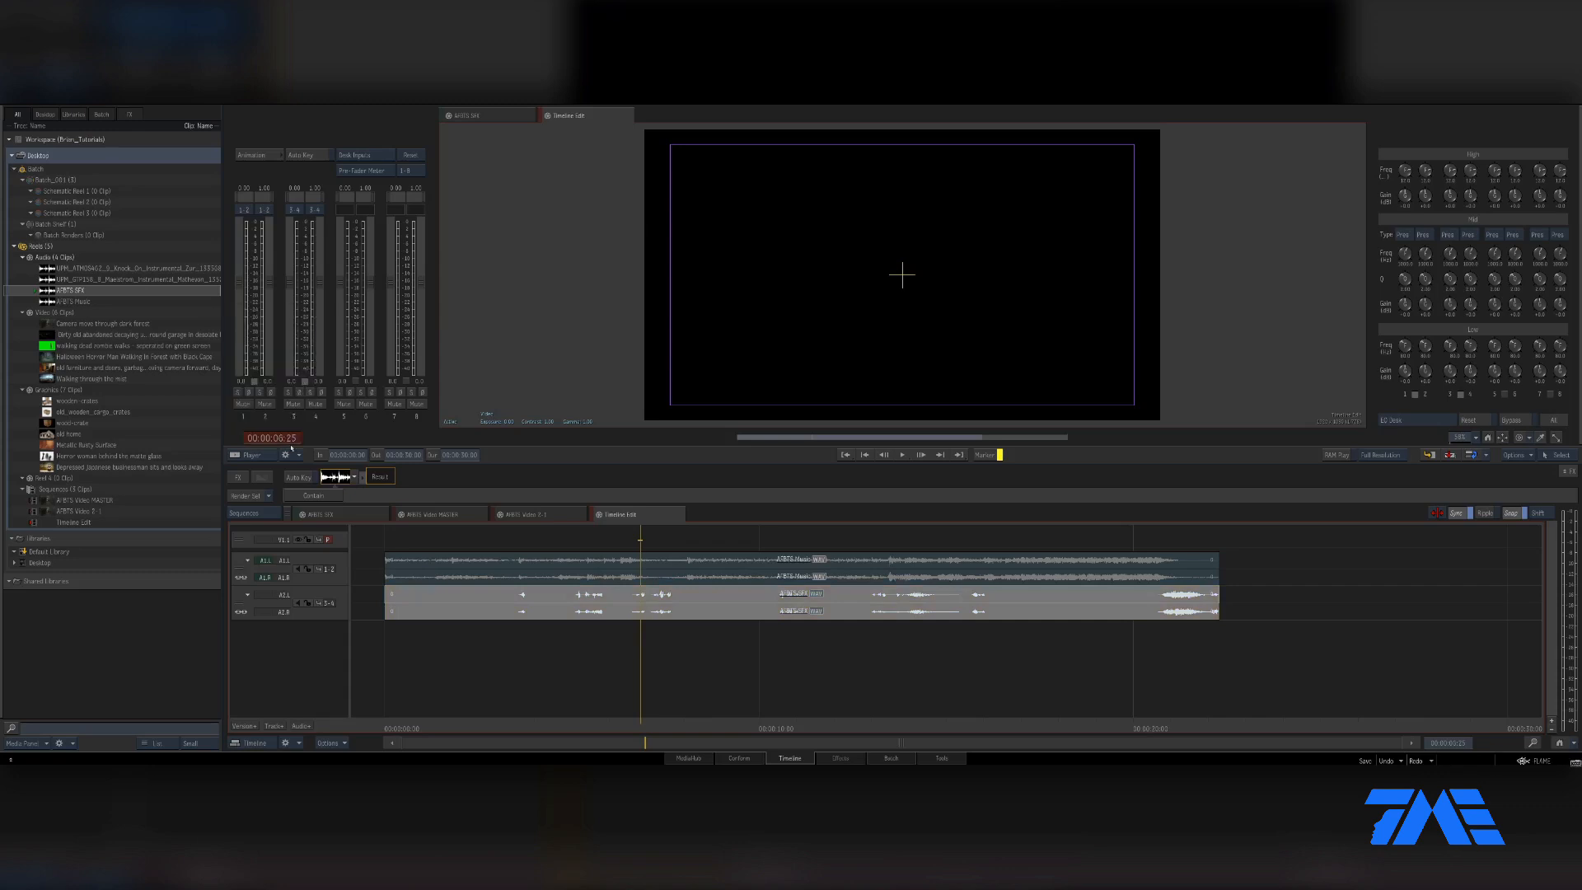
- Move the playhead to timecode 00:00:06:25 and add a marker to the sequence there
left_click_drag(617, 725, 499, 730)
left_click(282, 441)
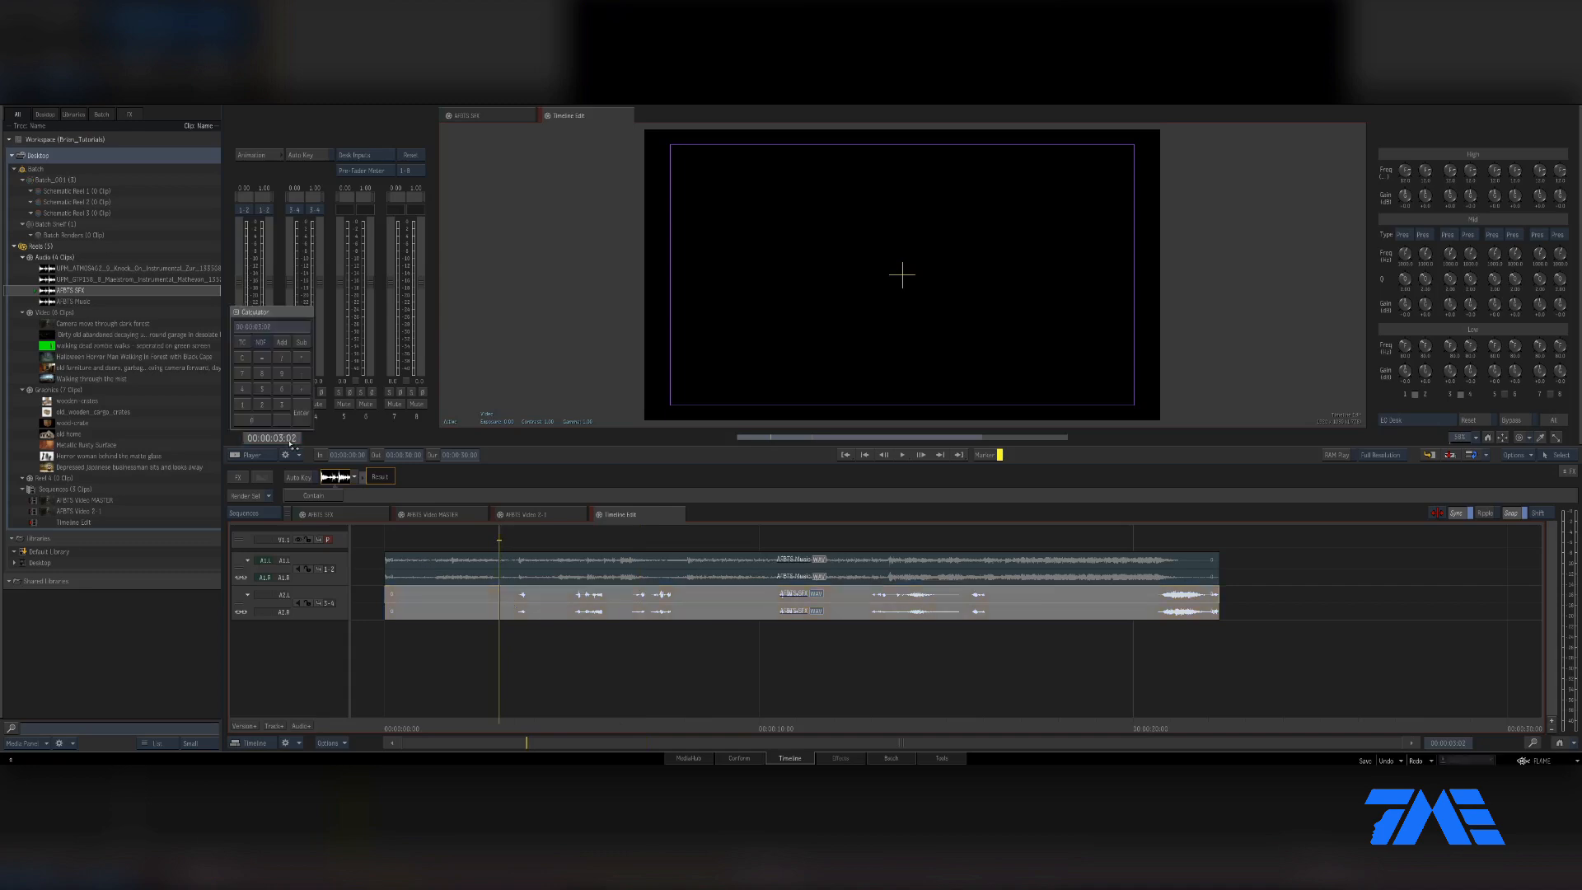
type("8")
key("Return")
key("m")
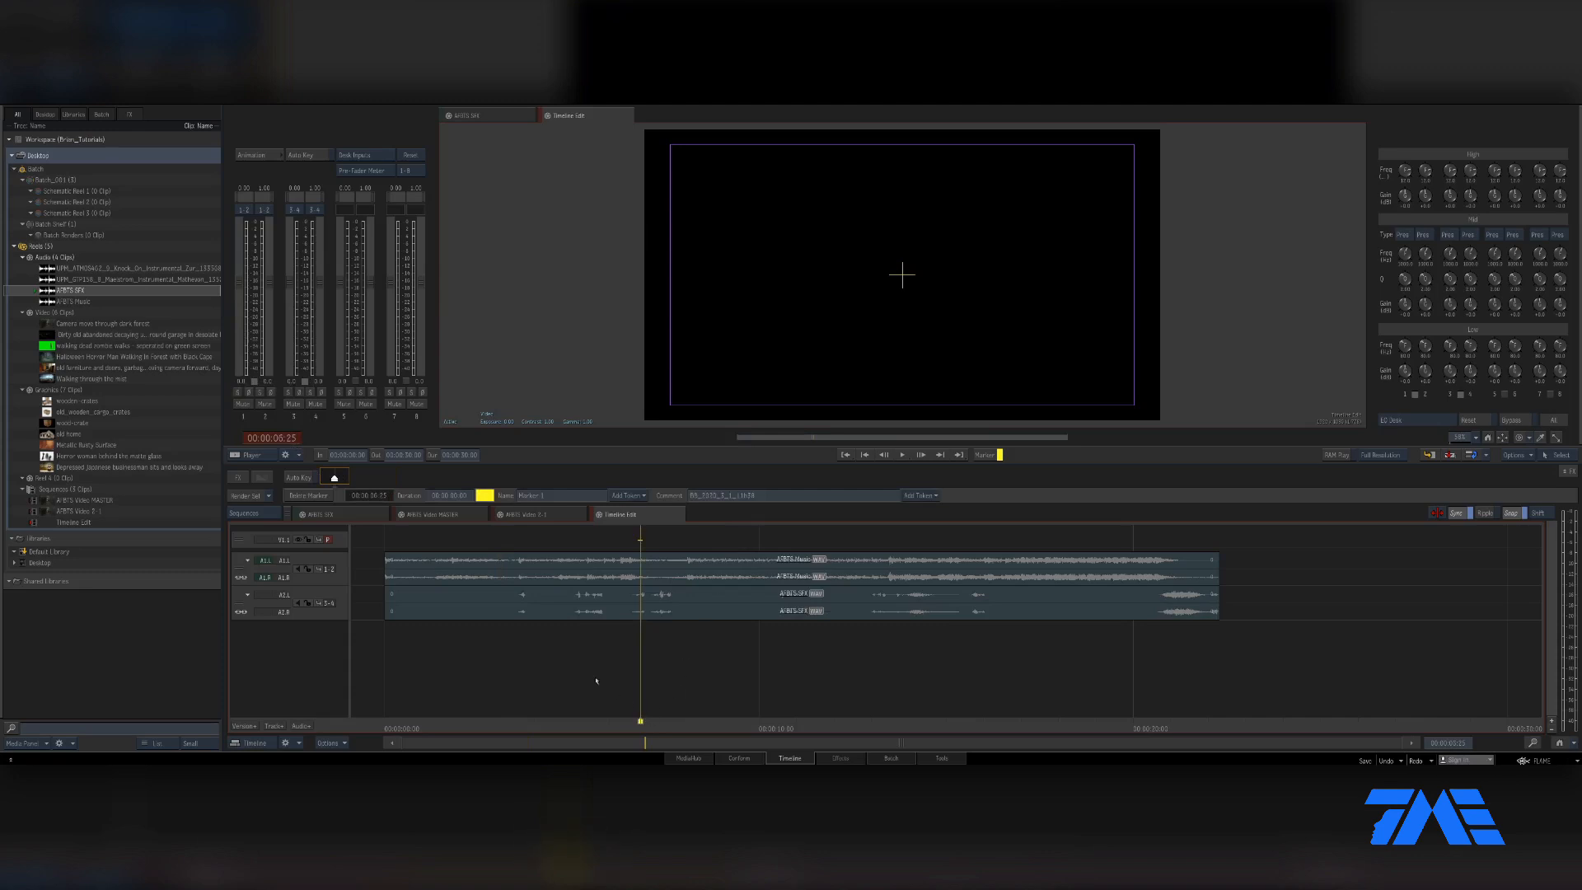
- Offset the playhead forward by 1 second (+100) and back by 10 frames (-10) using relative timecode entry
left_click(278, 439)
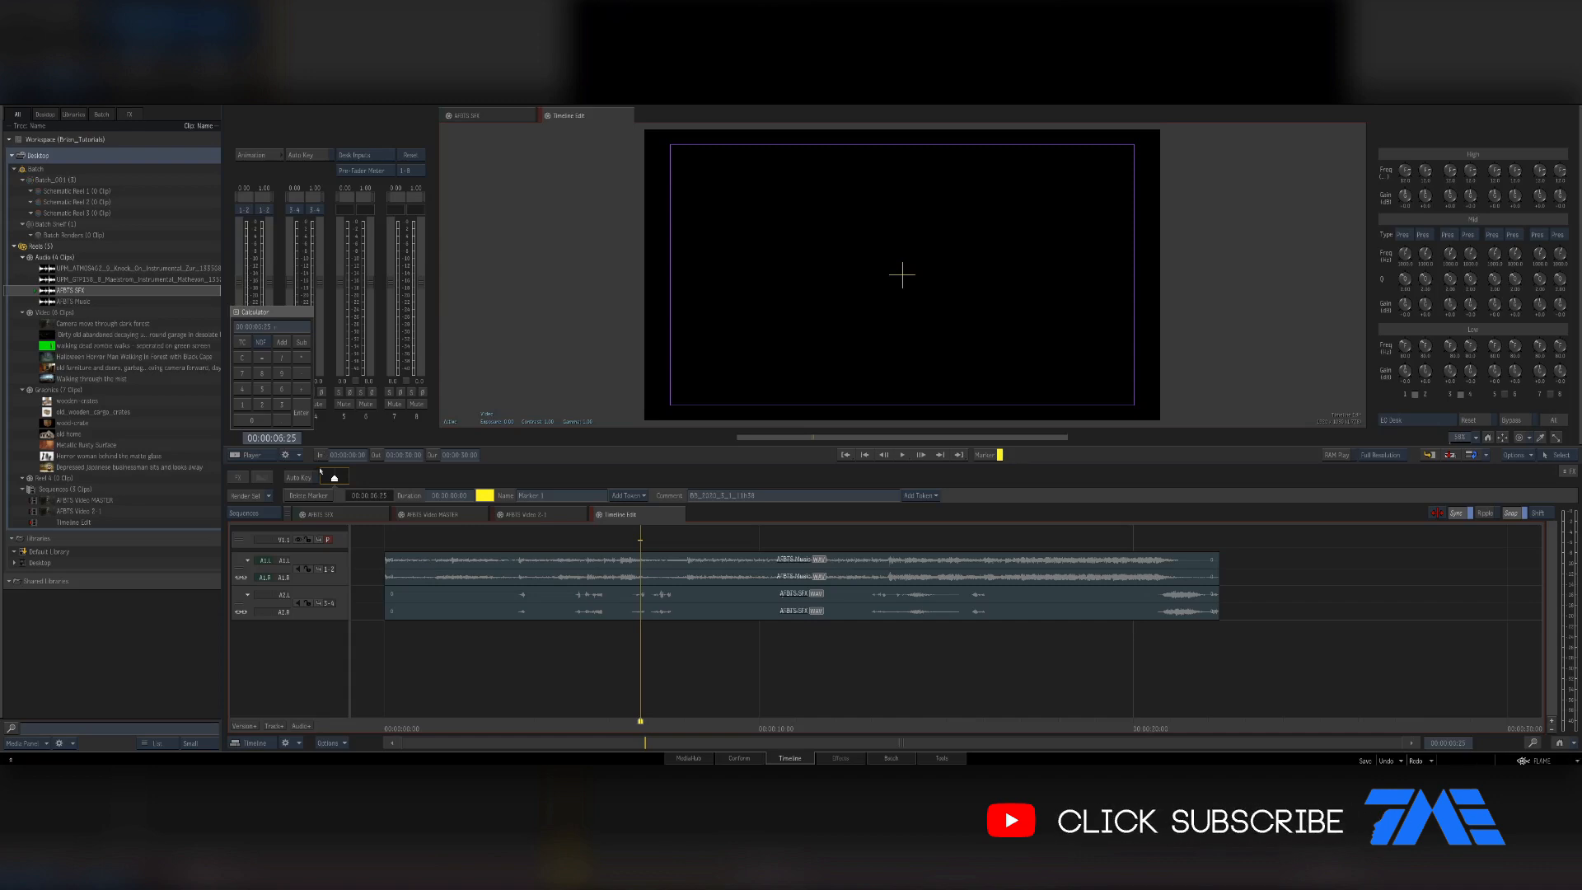
type("+100")
key("Return")
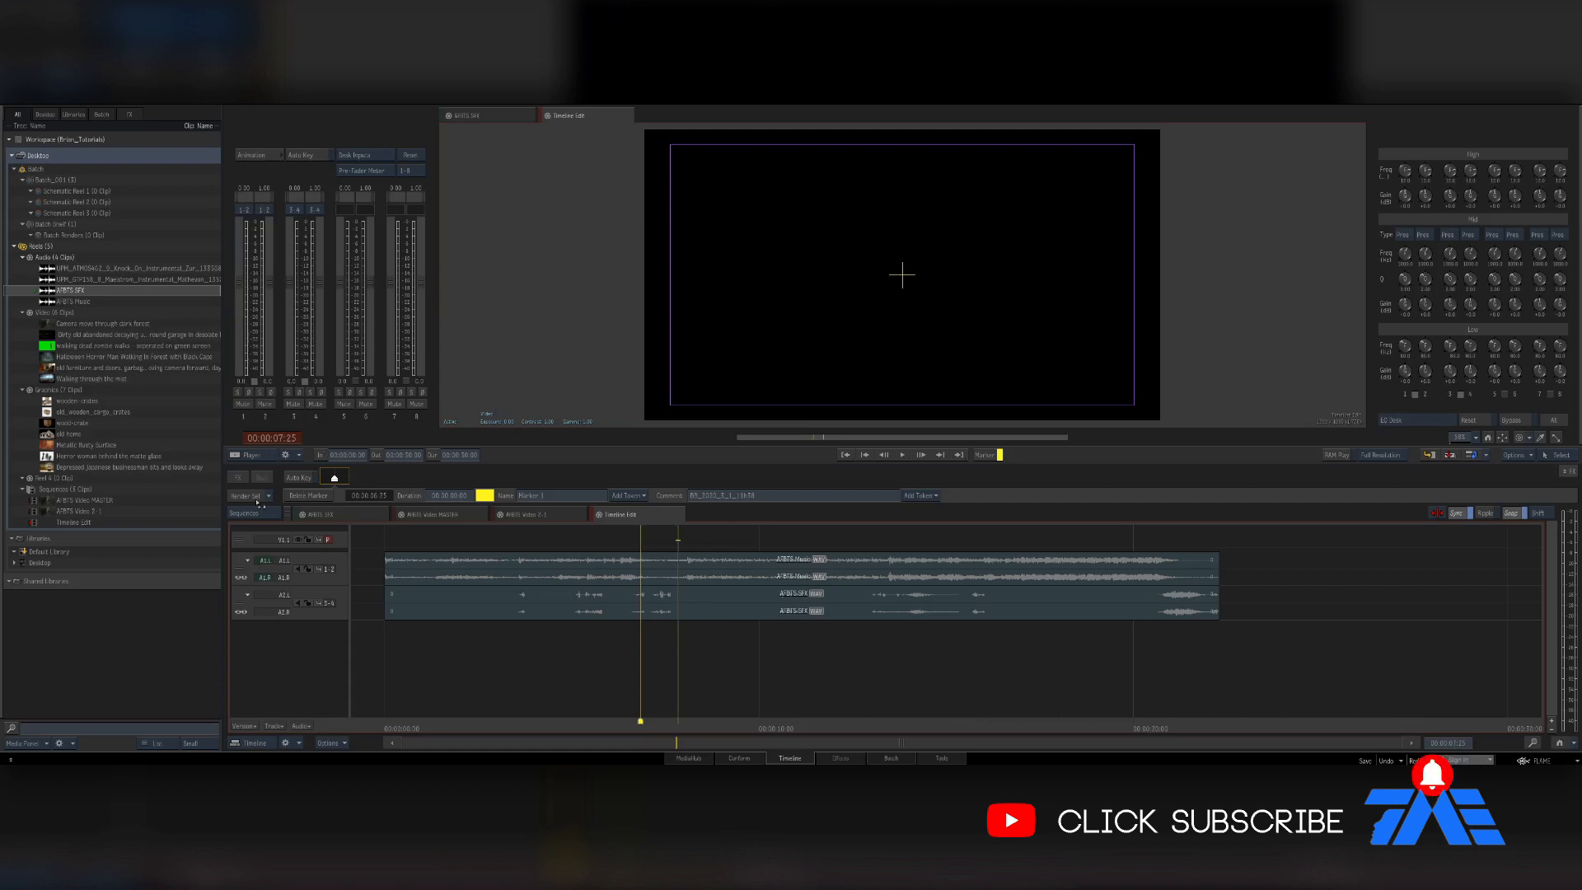
left_click(272, 440)
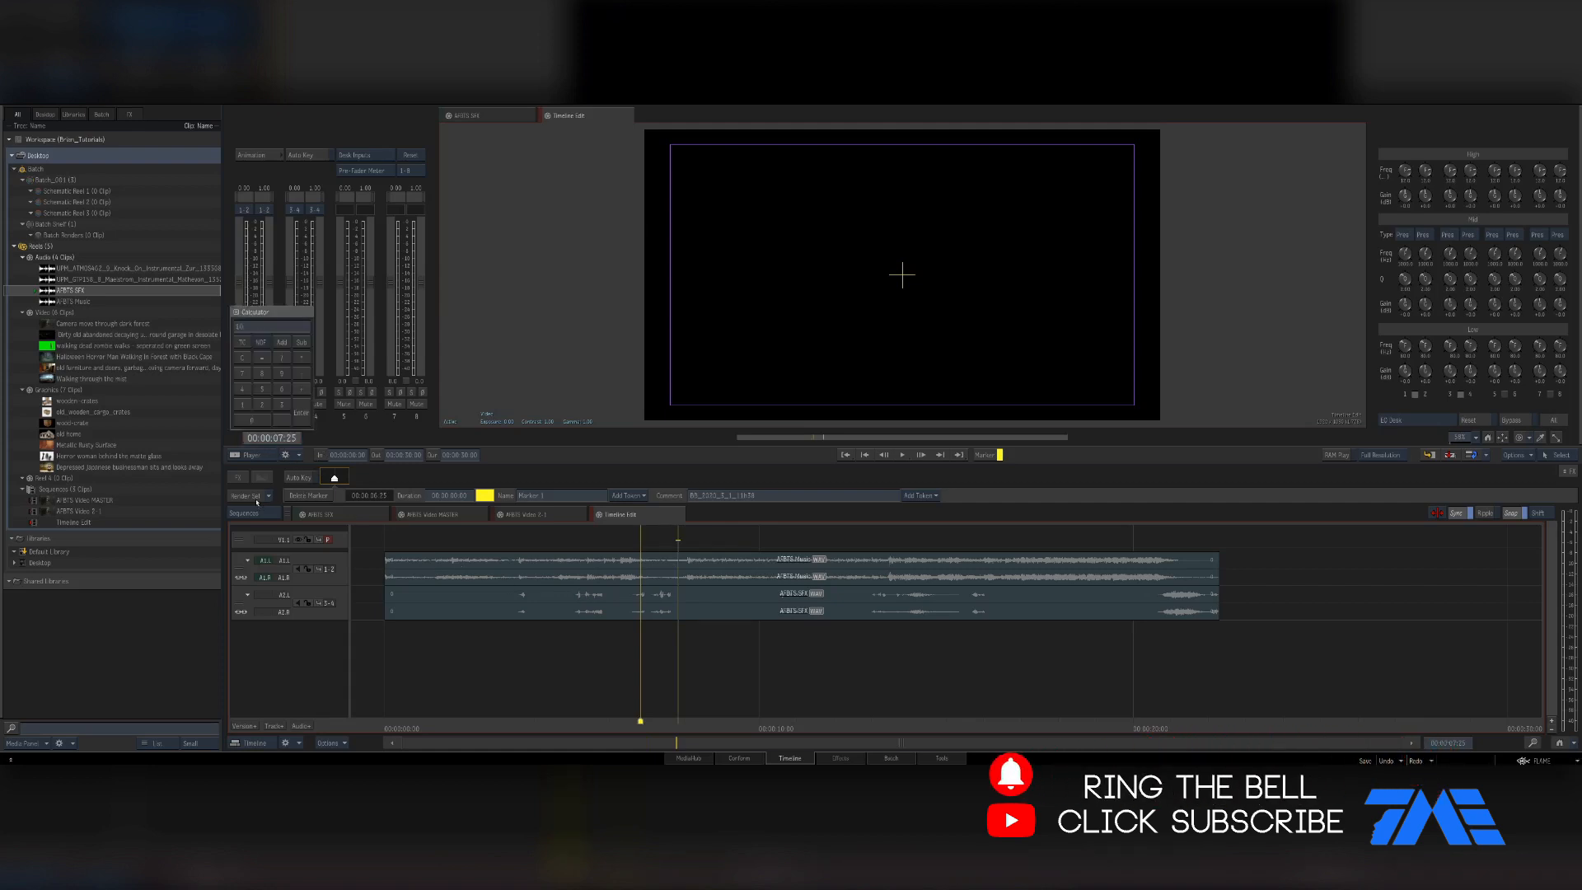
type("-10")
key("Return")
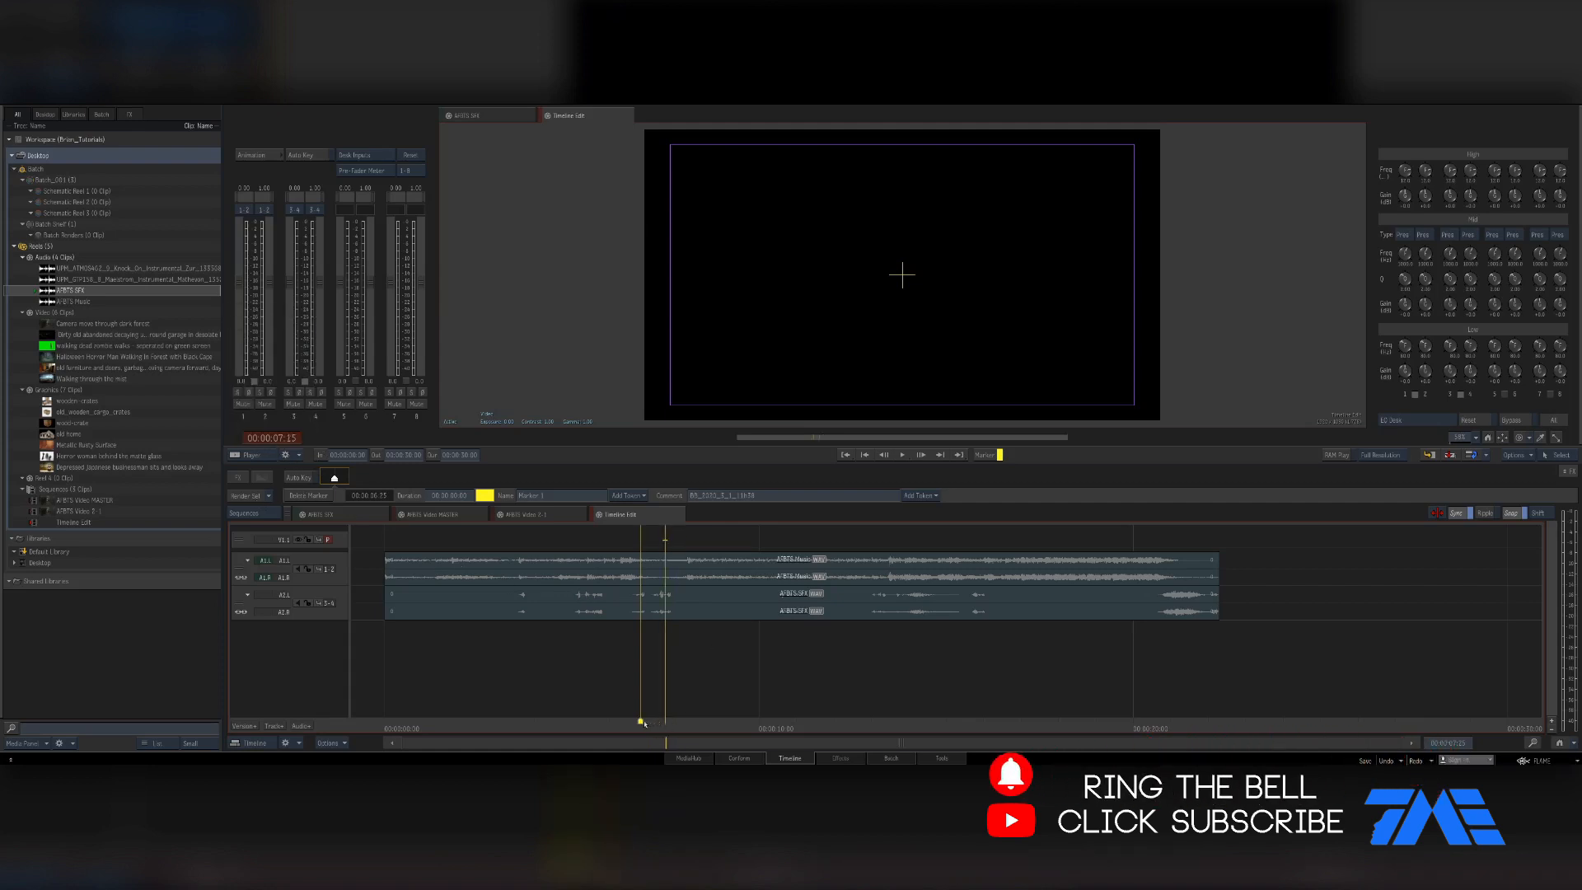
- Return the playhead to the marker and set the default colour for new markers to purple
left_click(643, 722)
left_click(999, 455)
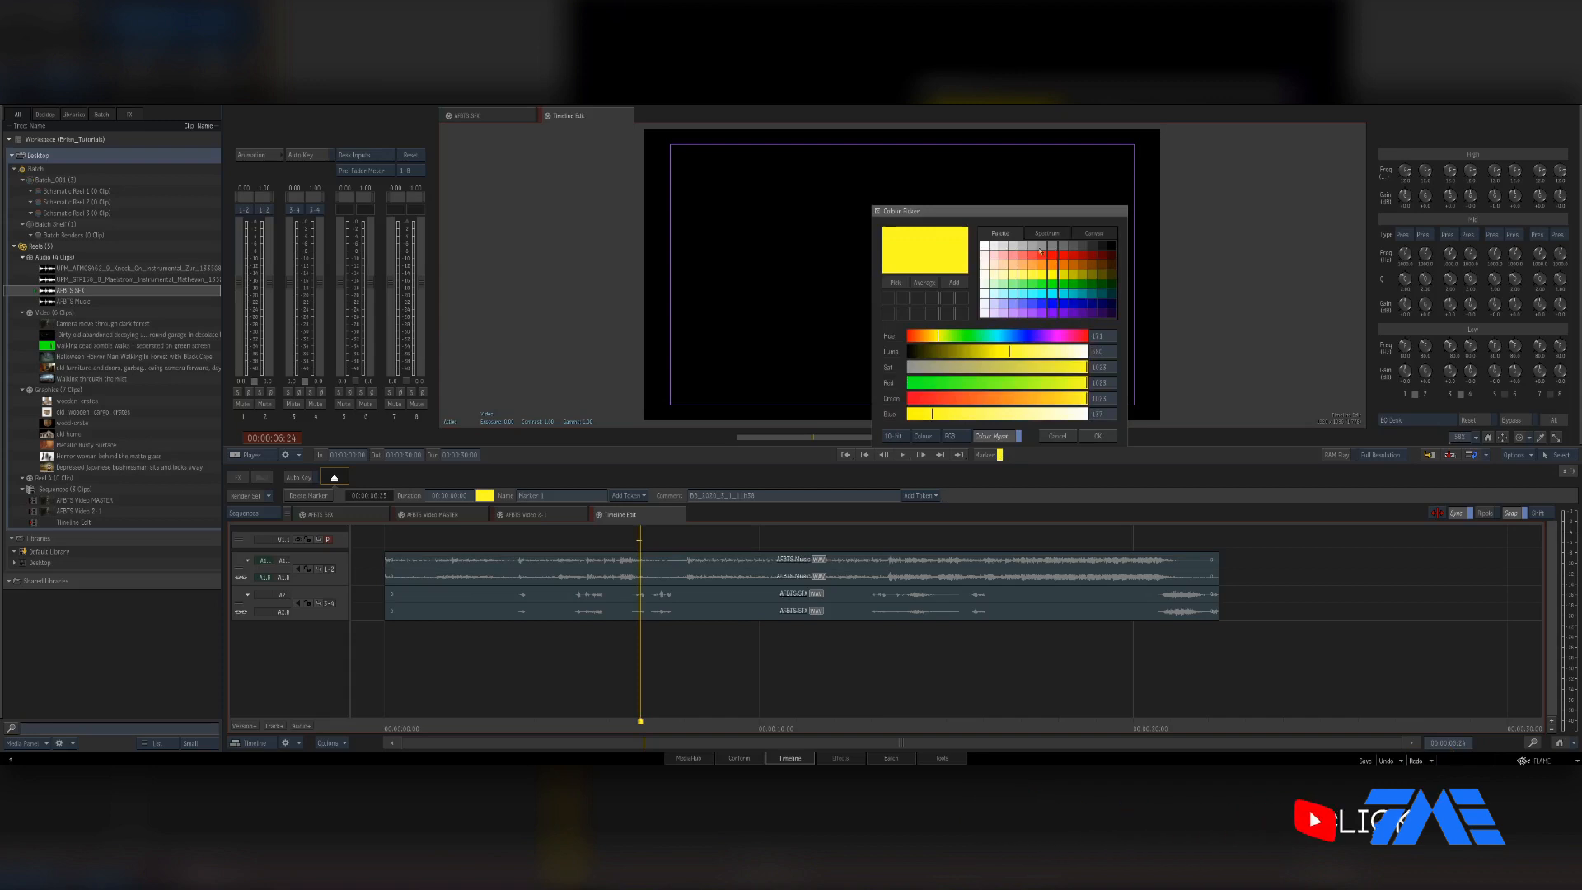
left_click(1044, 314)
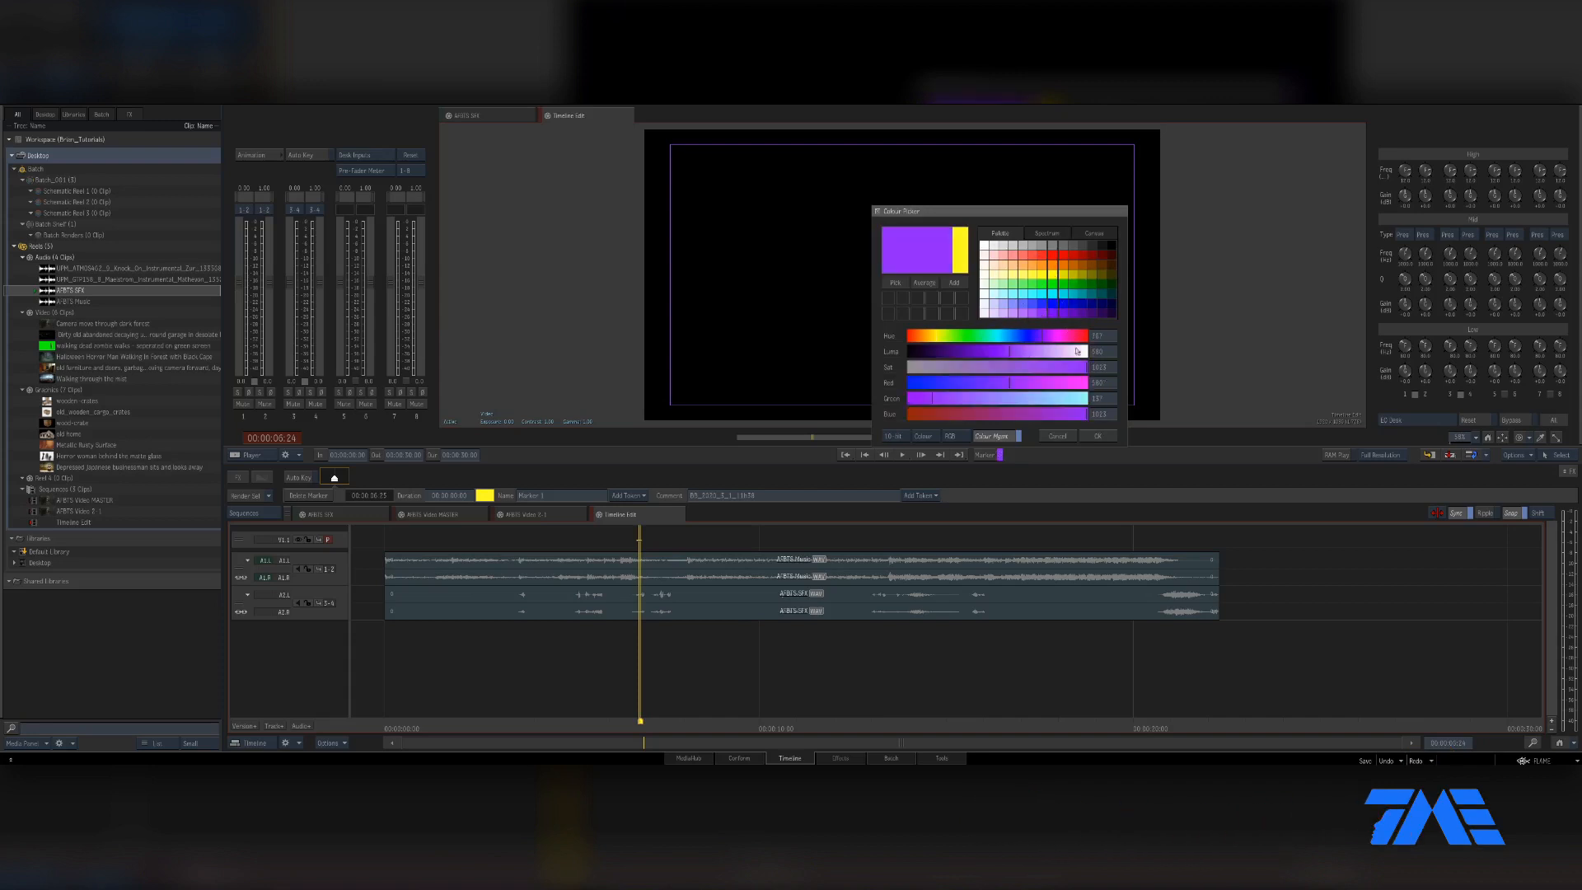
left_click(1099, 436)
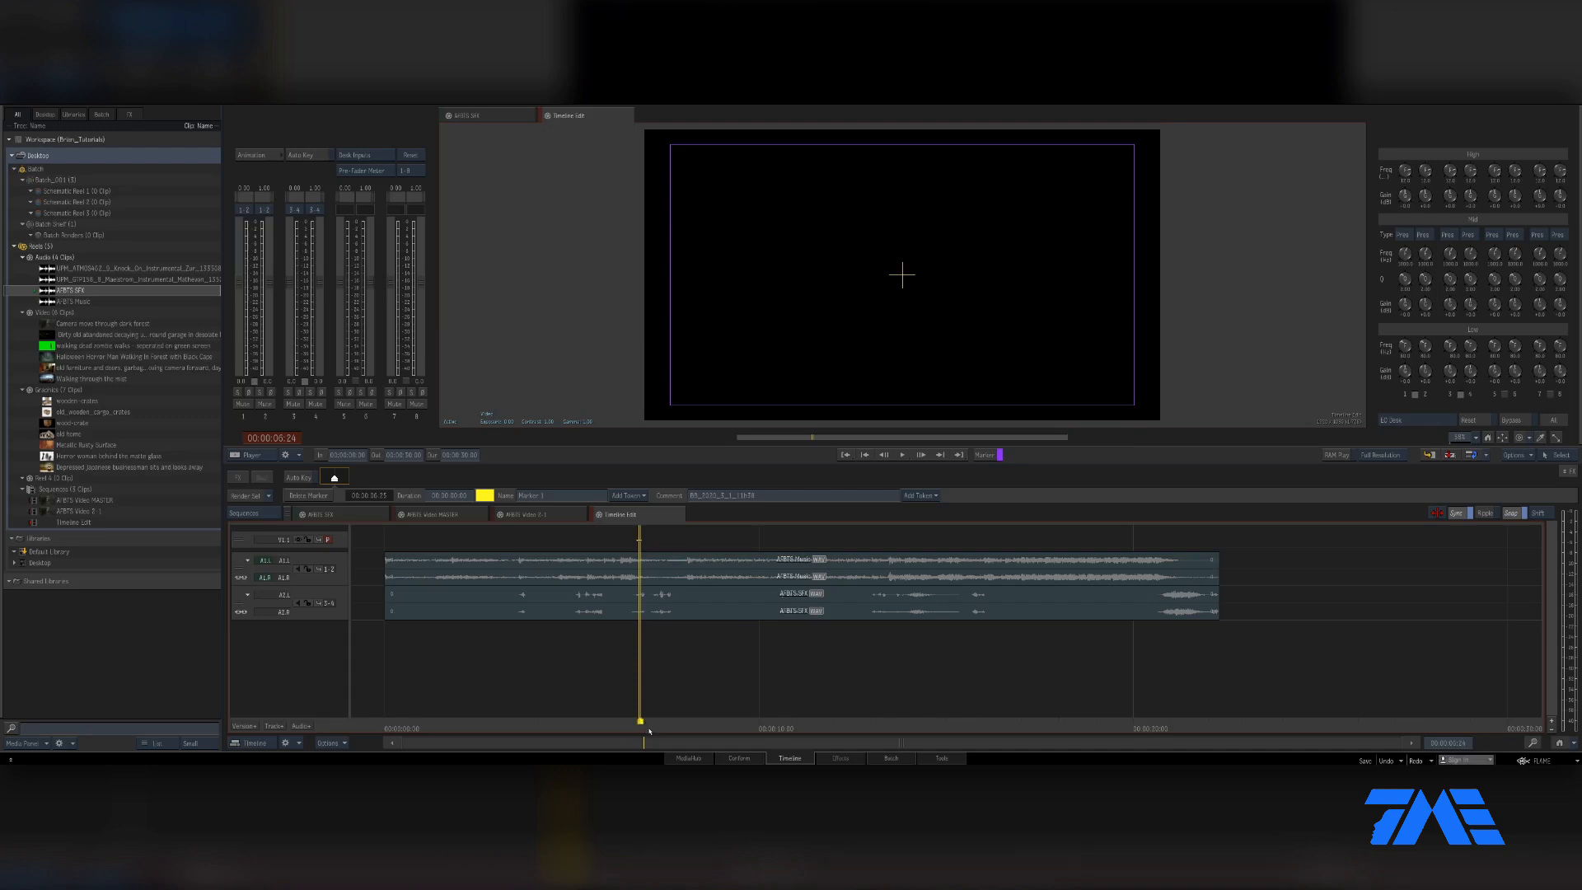
- Recolour the existing marker green and set the default colour for new markers to cyan
left_click(484, 496)
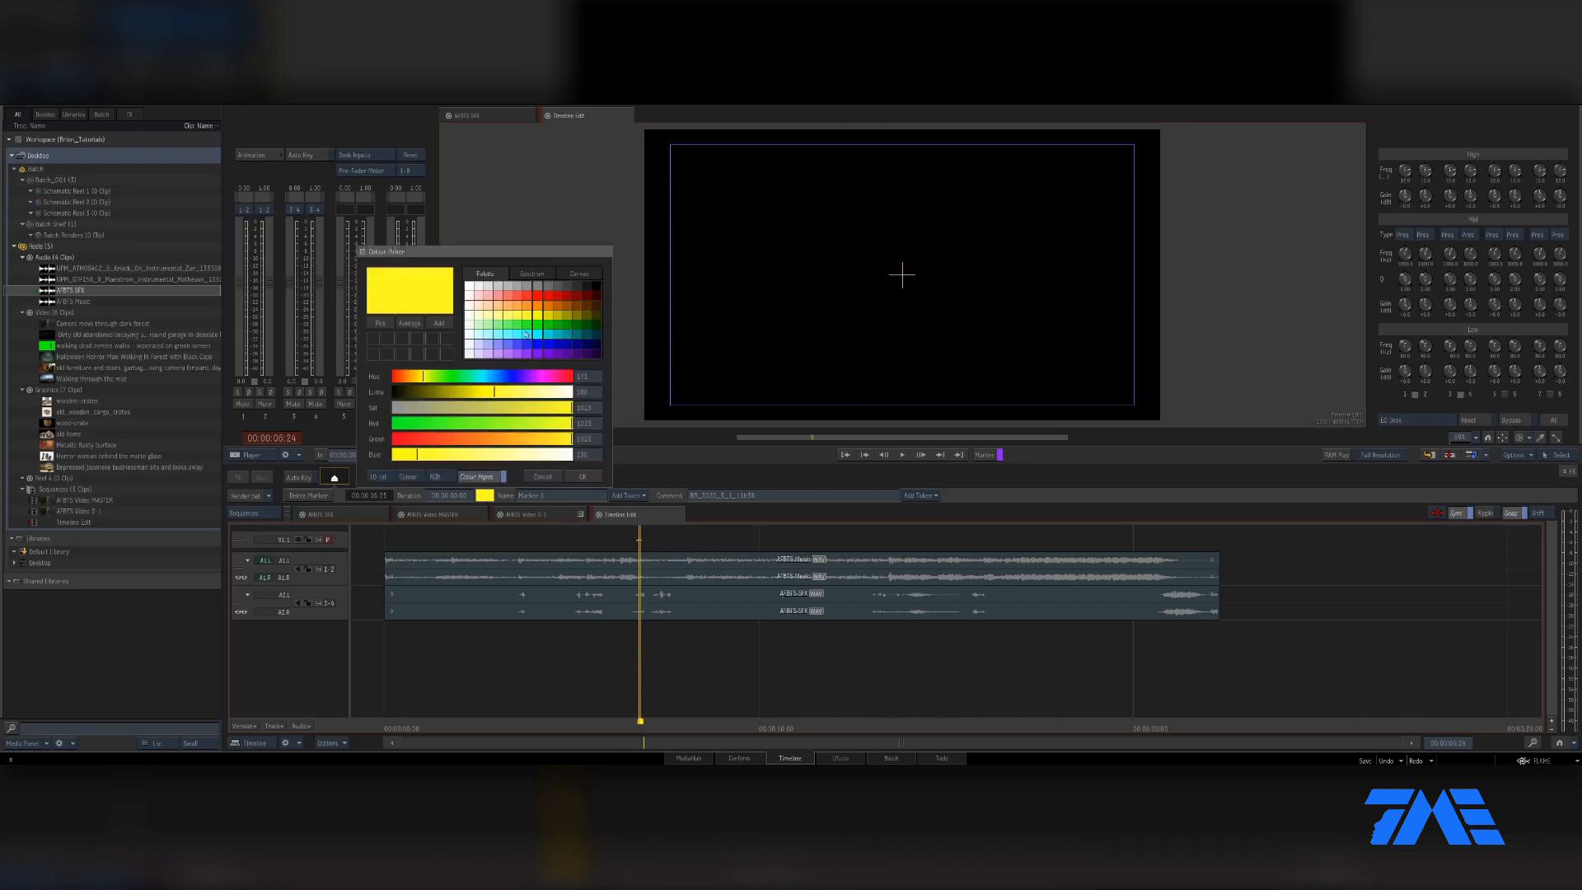
left_click(580, 477)
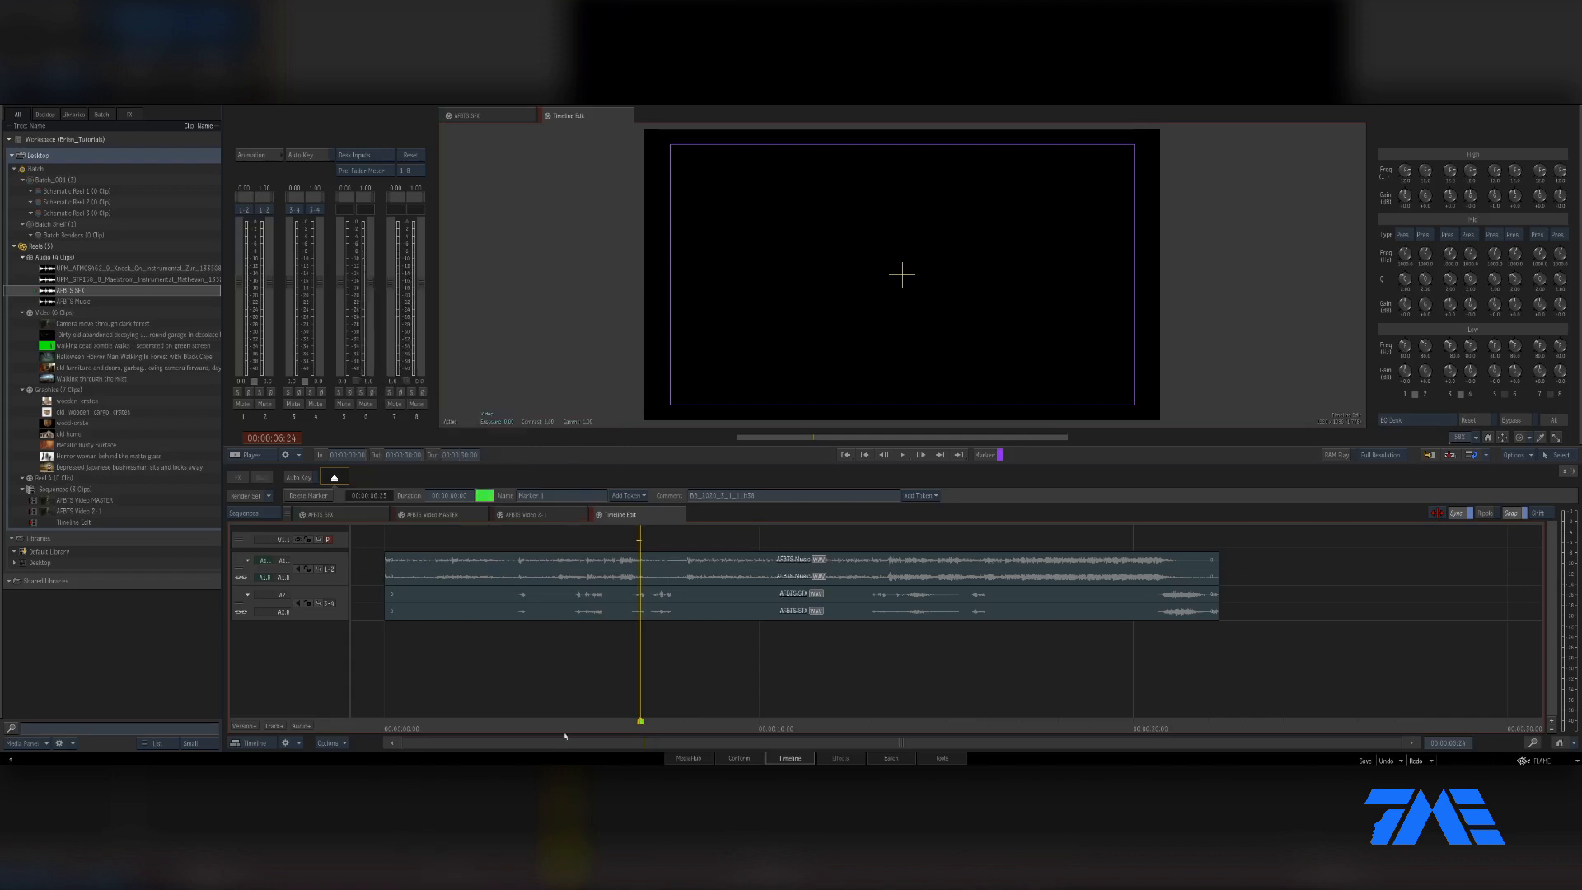
left_click(1000, 455)
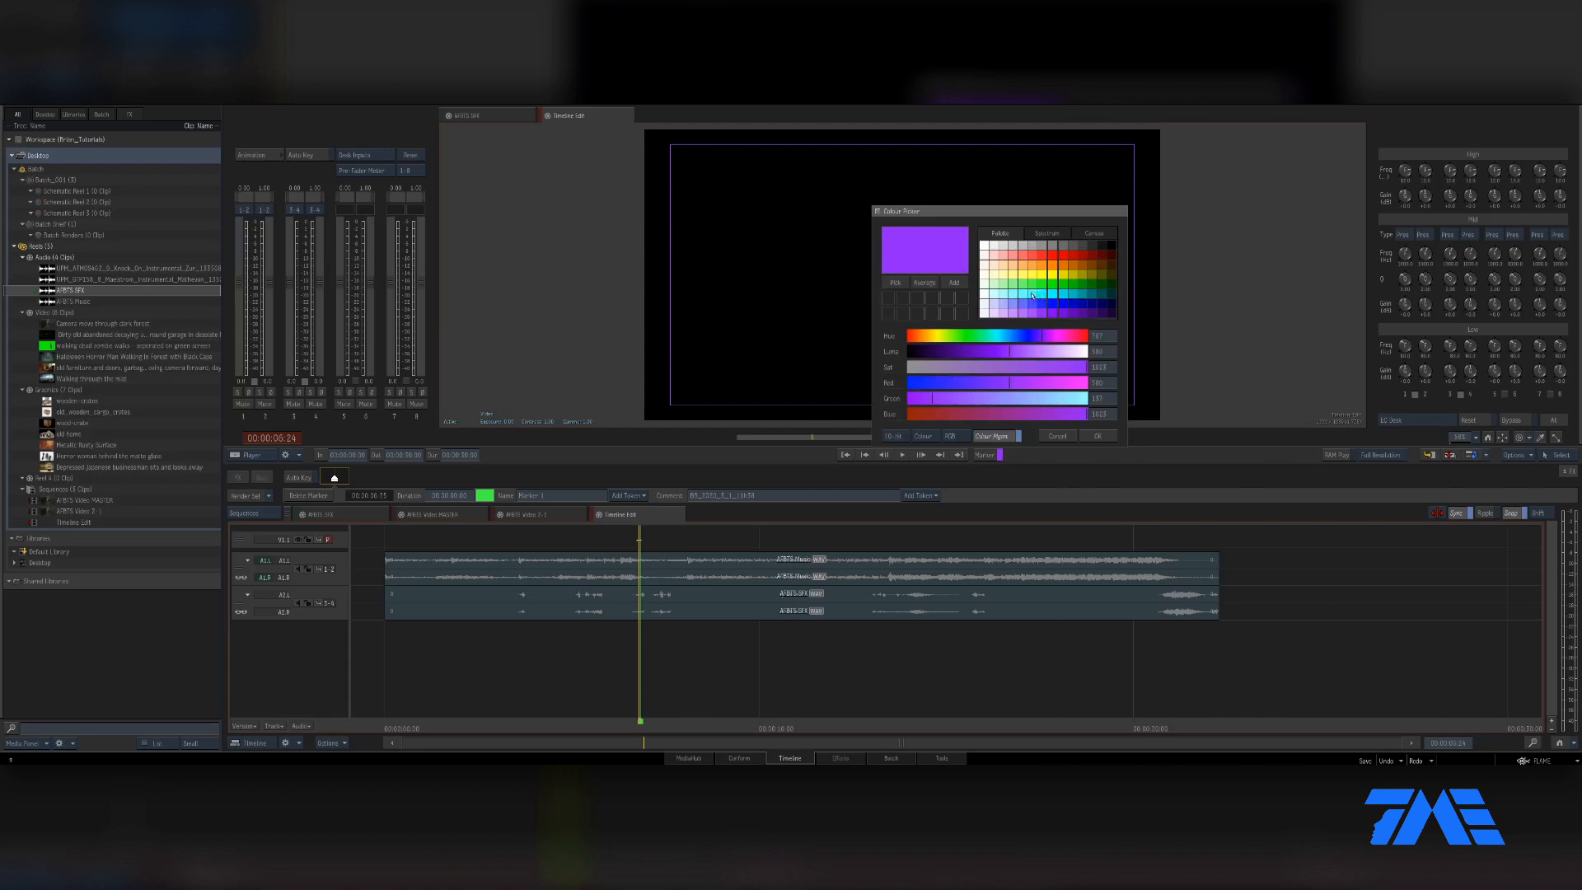
left_click(1043, 295)
left_click(1097, 437)
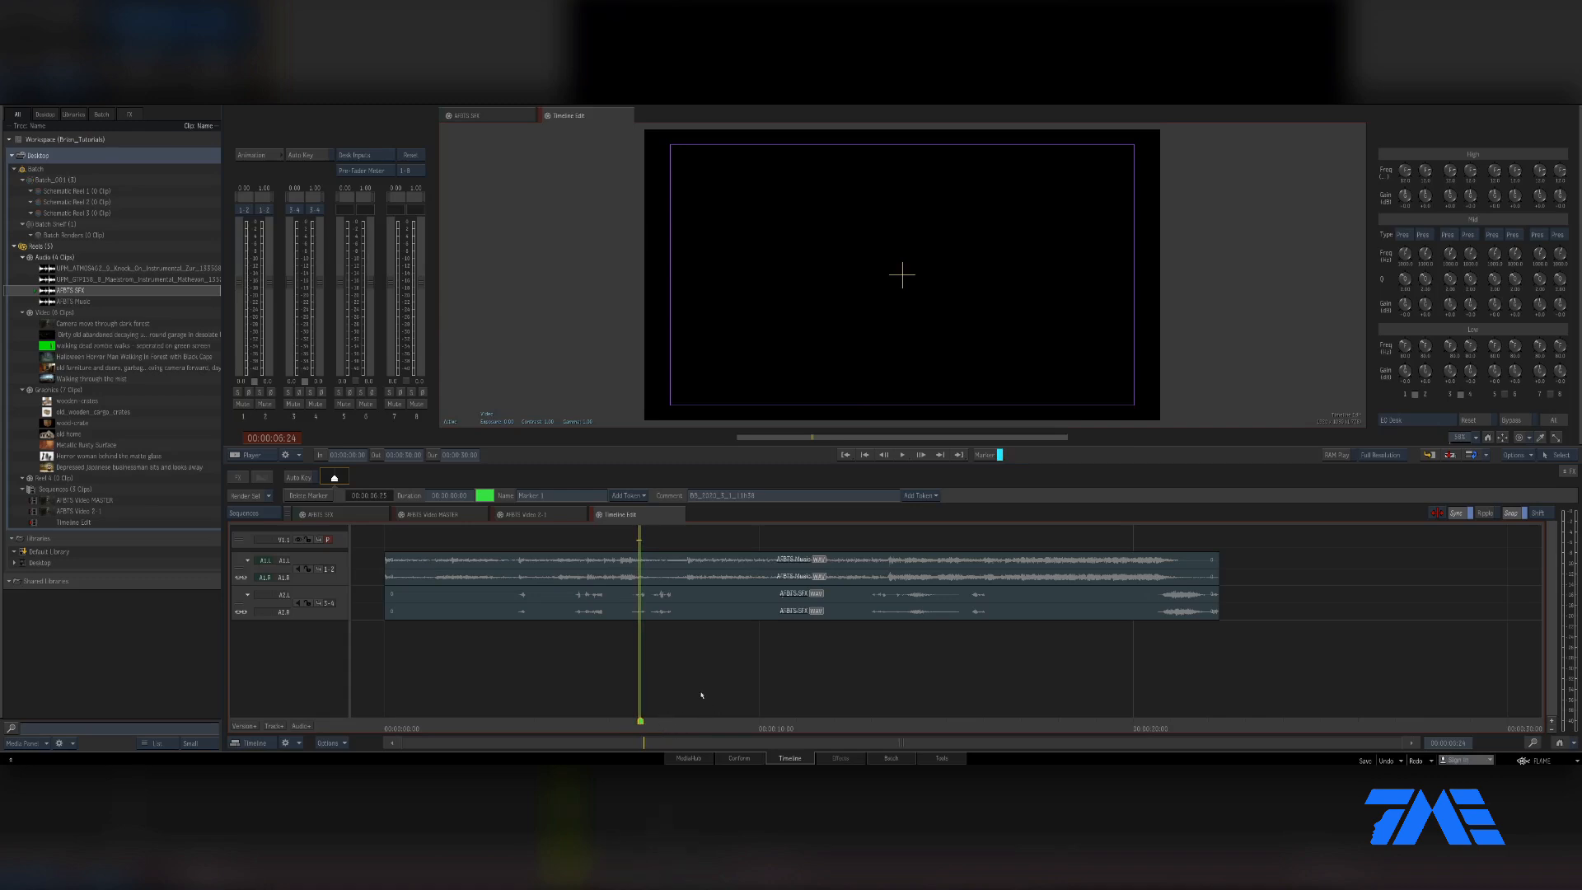
- Add cyan markers to the sequence at timecodes 00:00:10:22 and 00:00:13:14
left_click(292, 439)
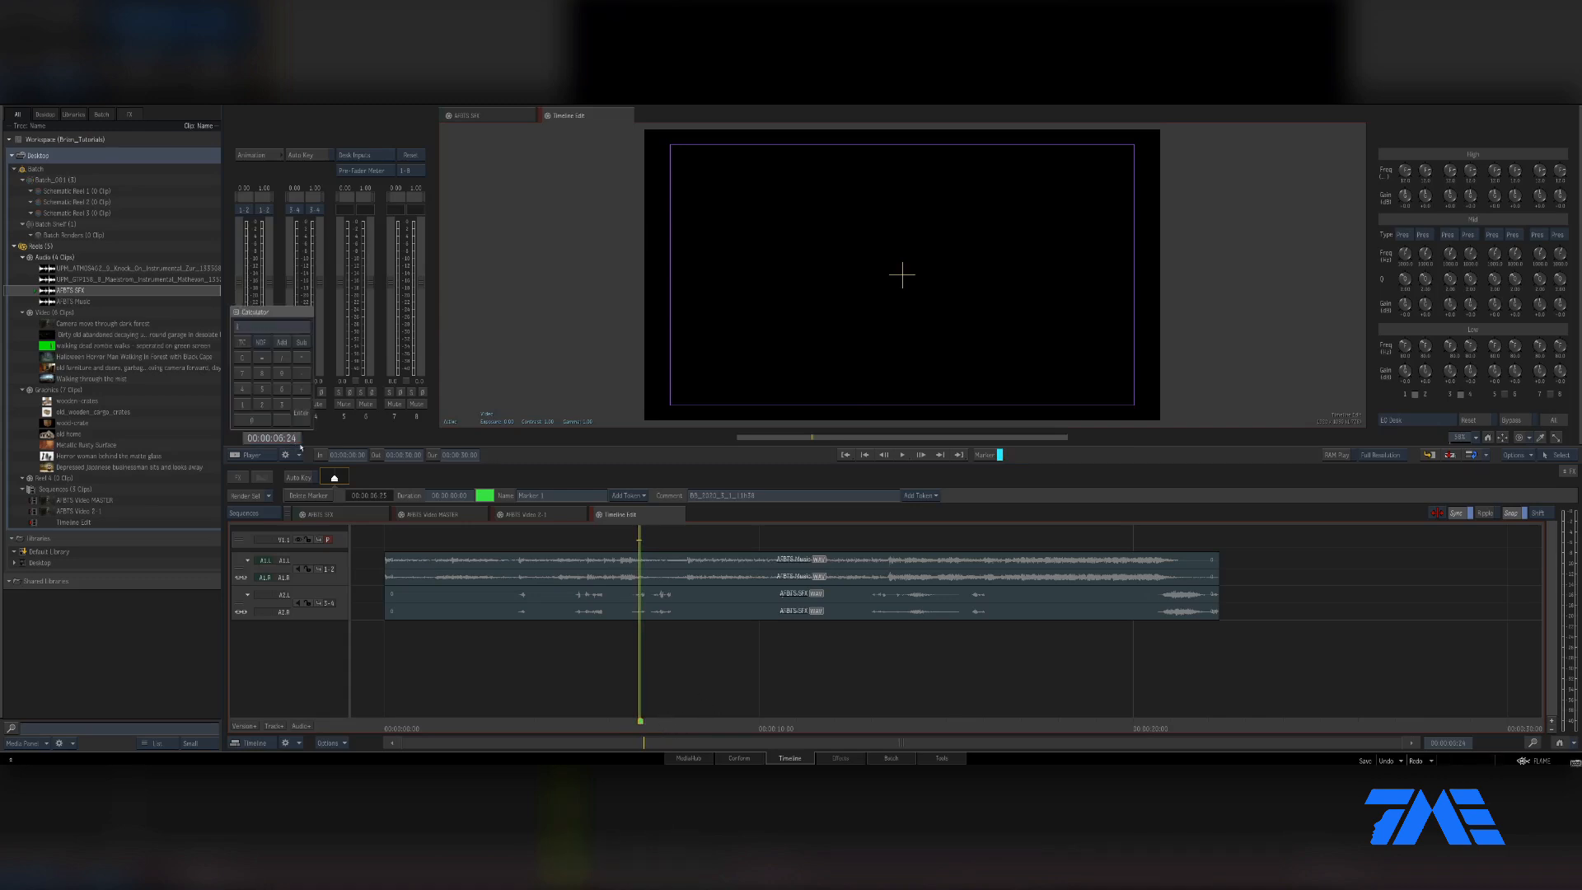
type("10:22")
key("Return")
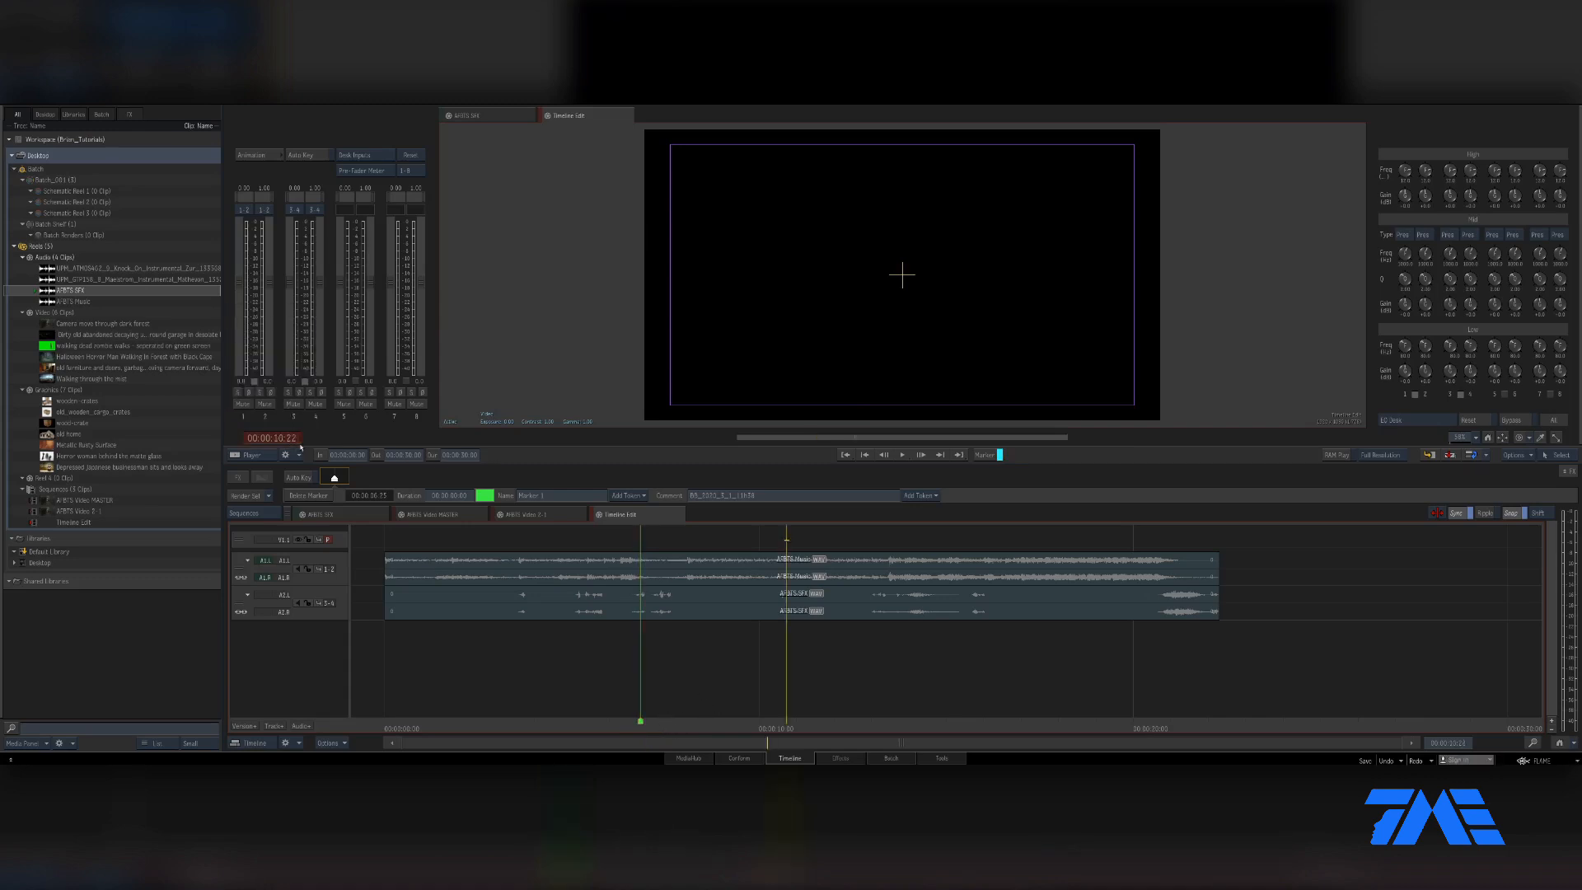
key("m")
left_click(273, 439)
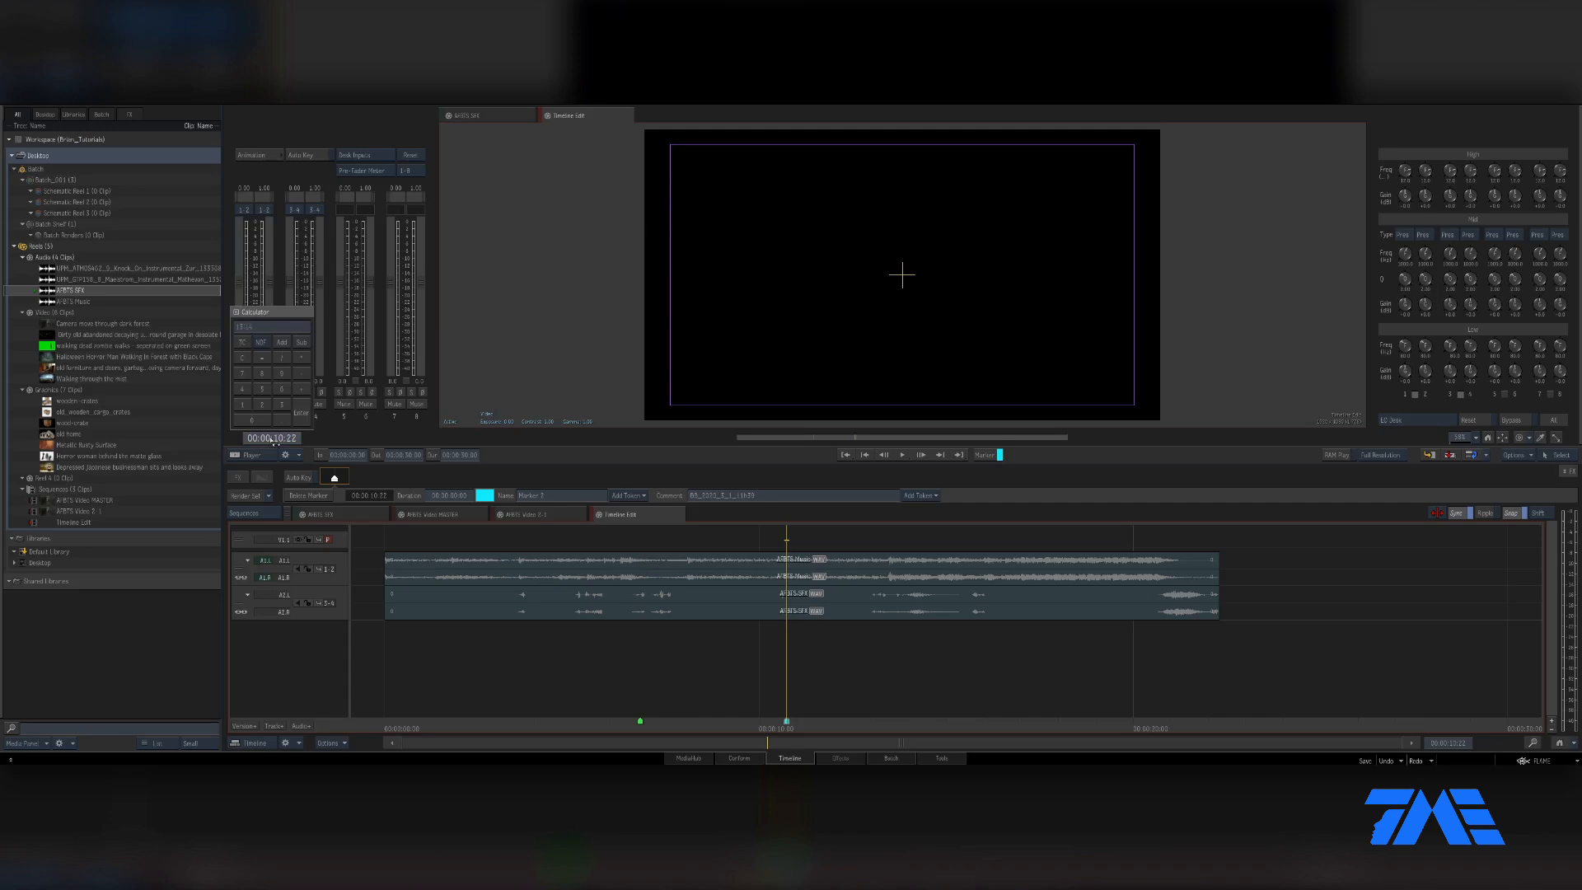
type("13:14")
key("Return")
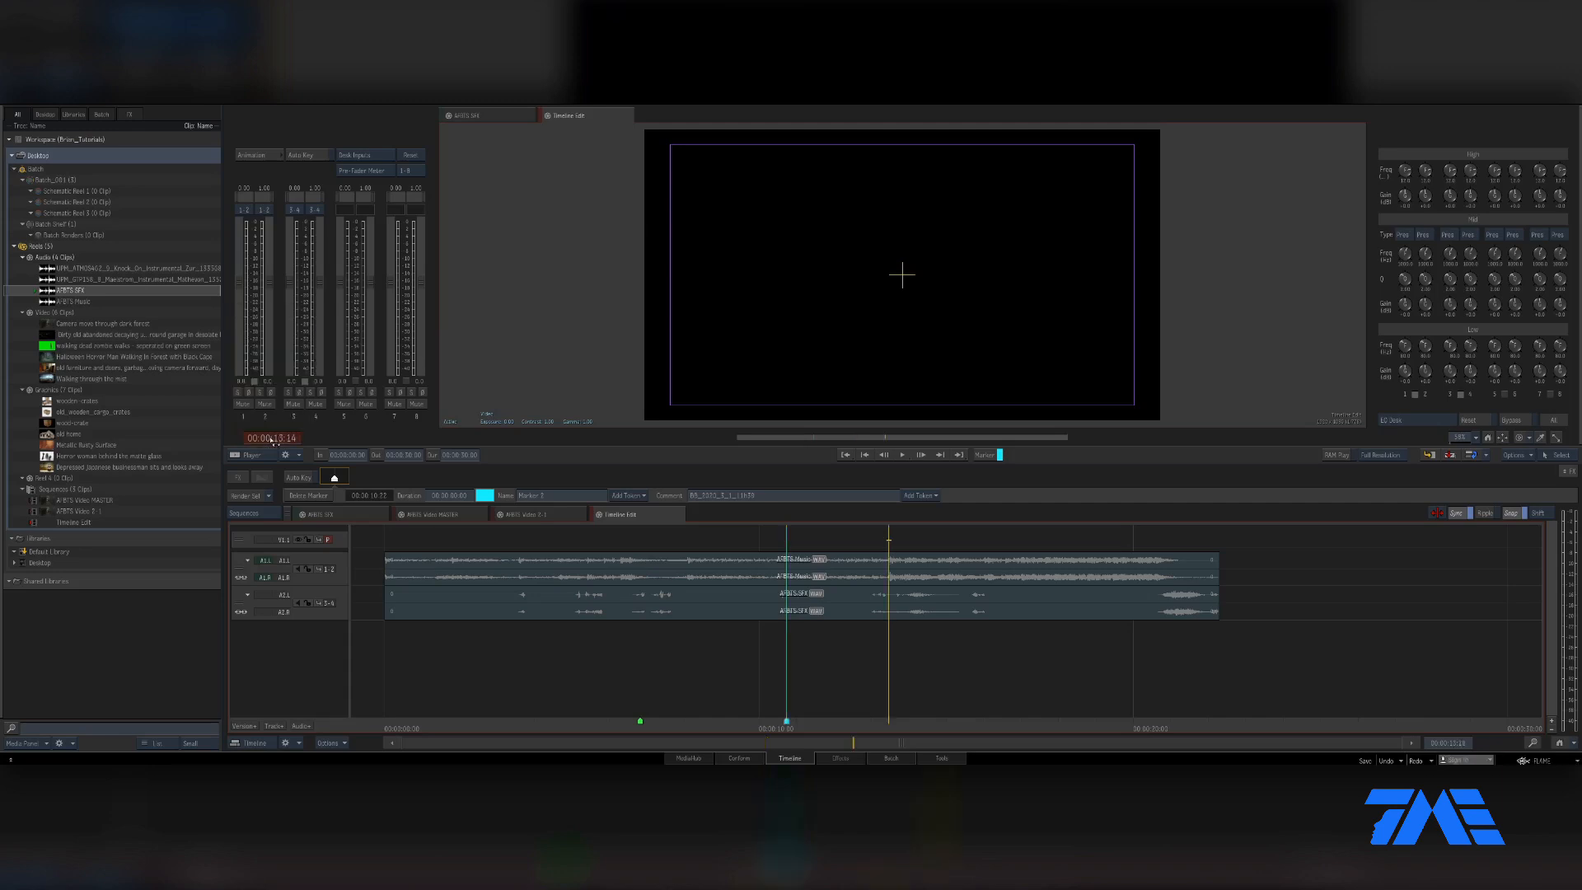
- Inspect the name and comment settings of the marker at 00:00:13:14 without changing them
left_click(554, 496)
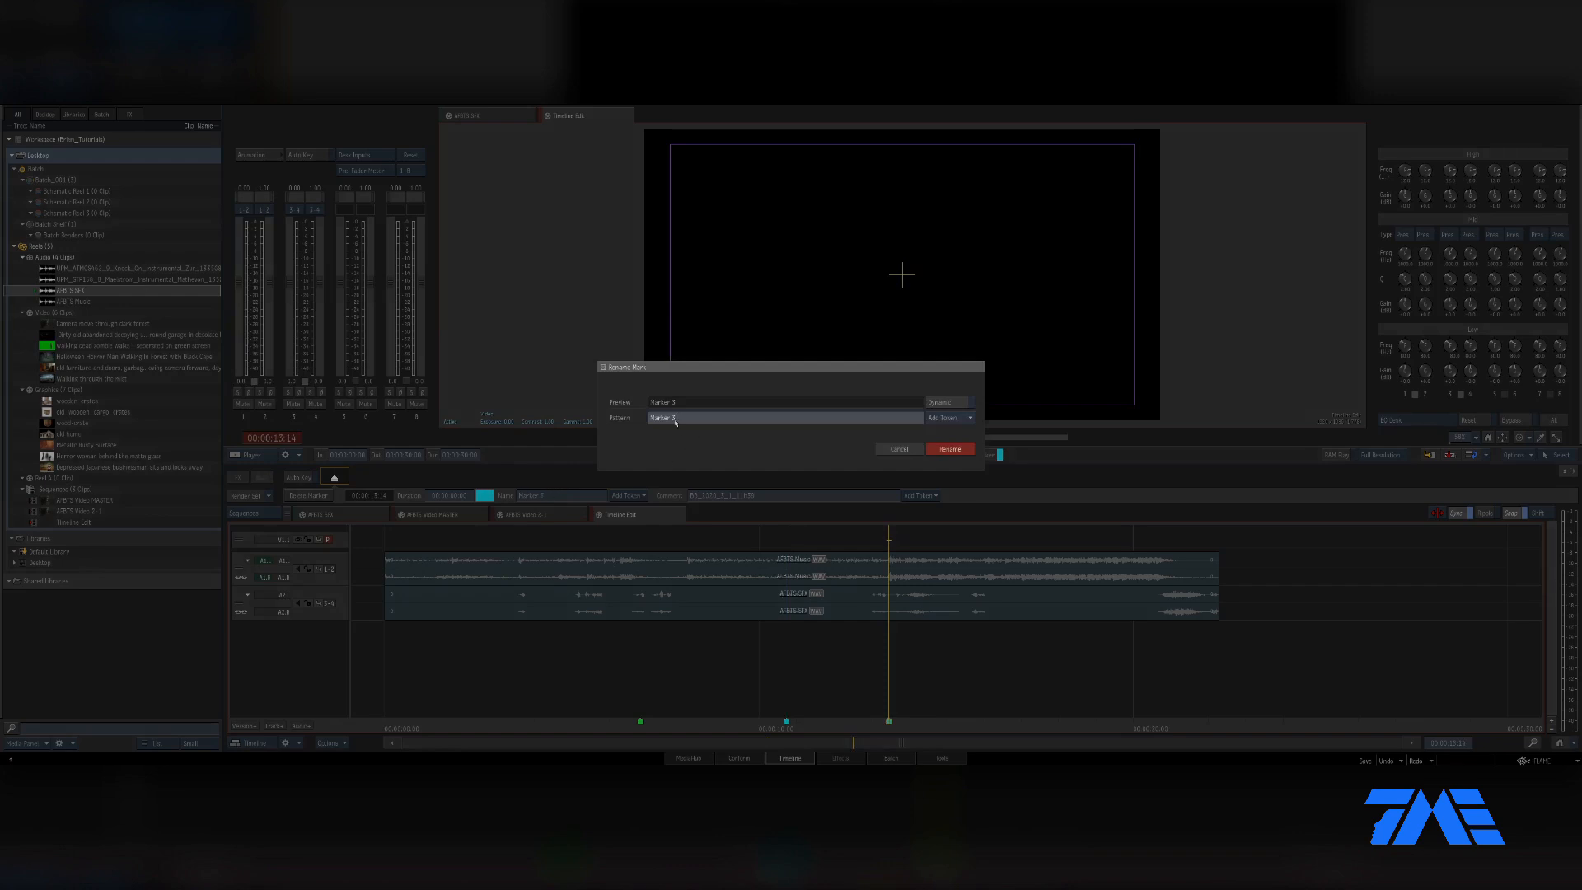
left_click(895, 450)
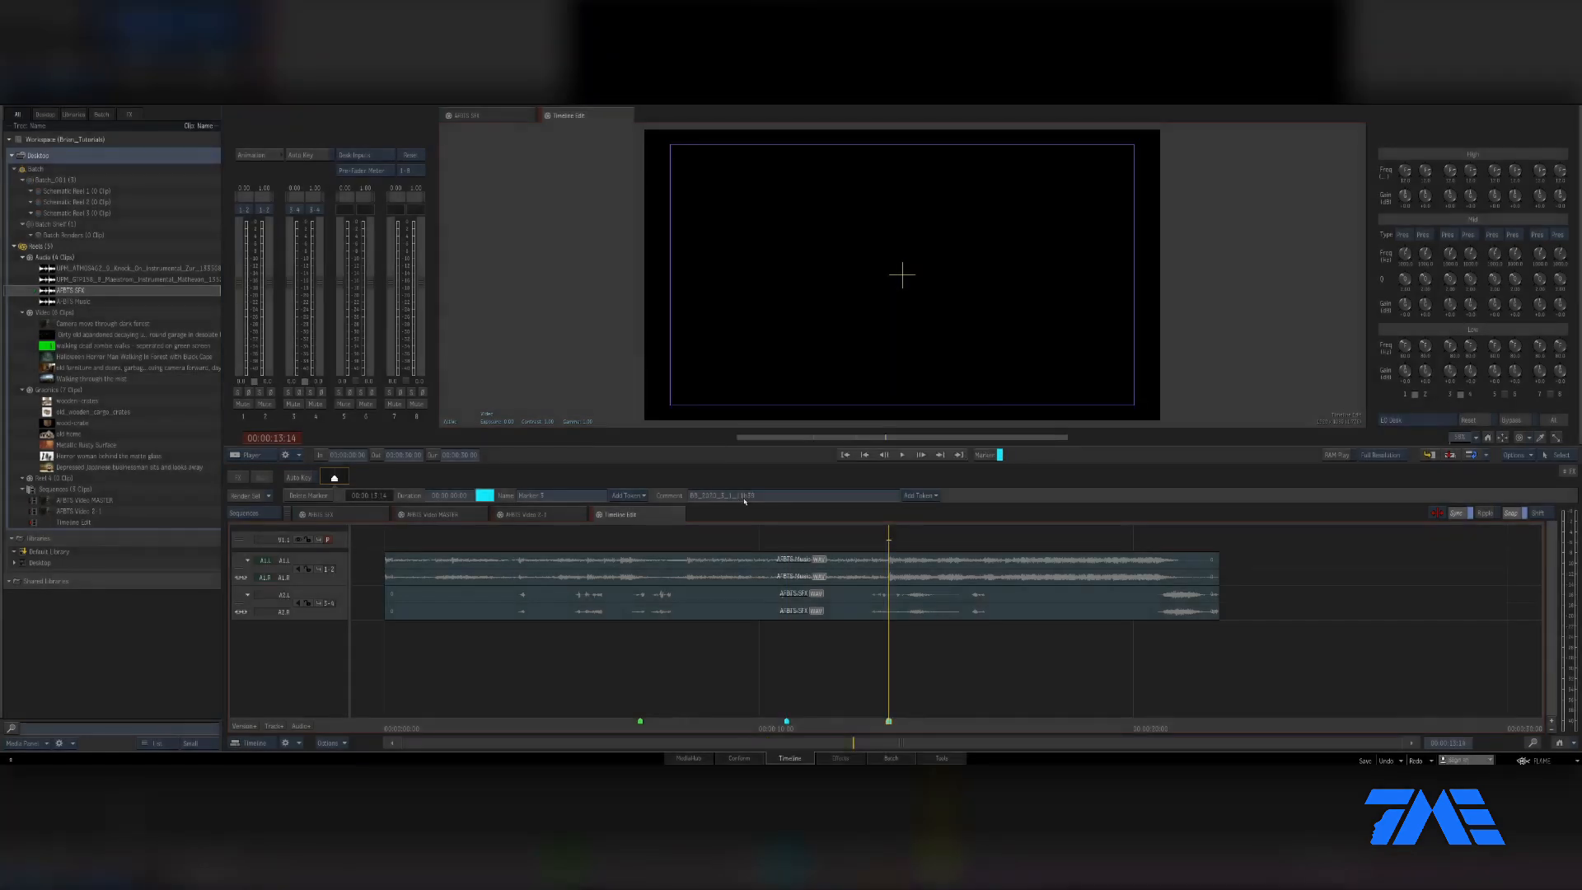
left_click(770, 497)
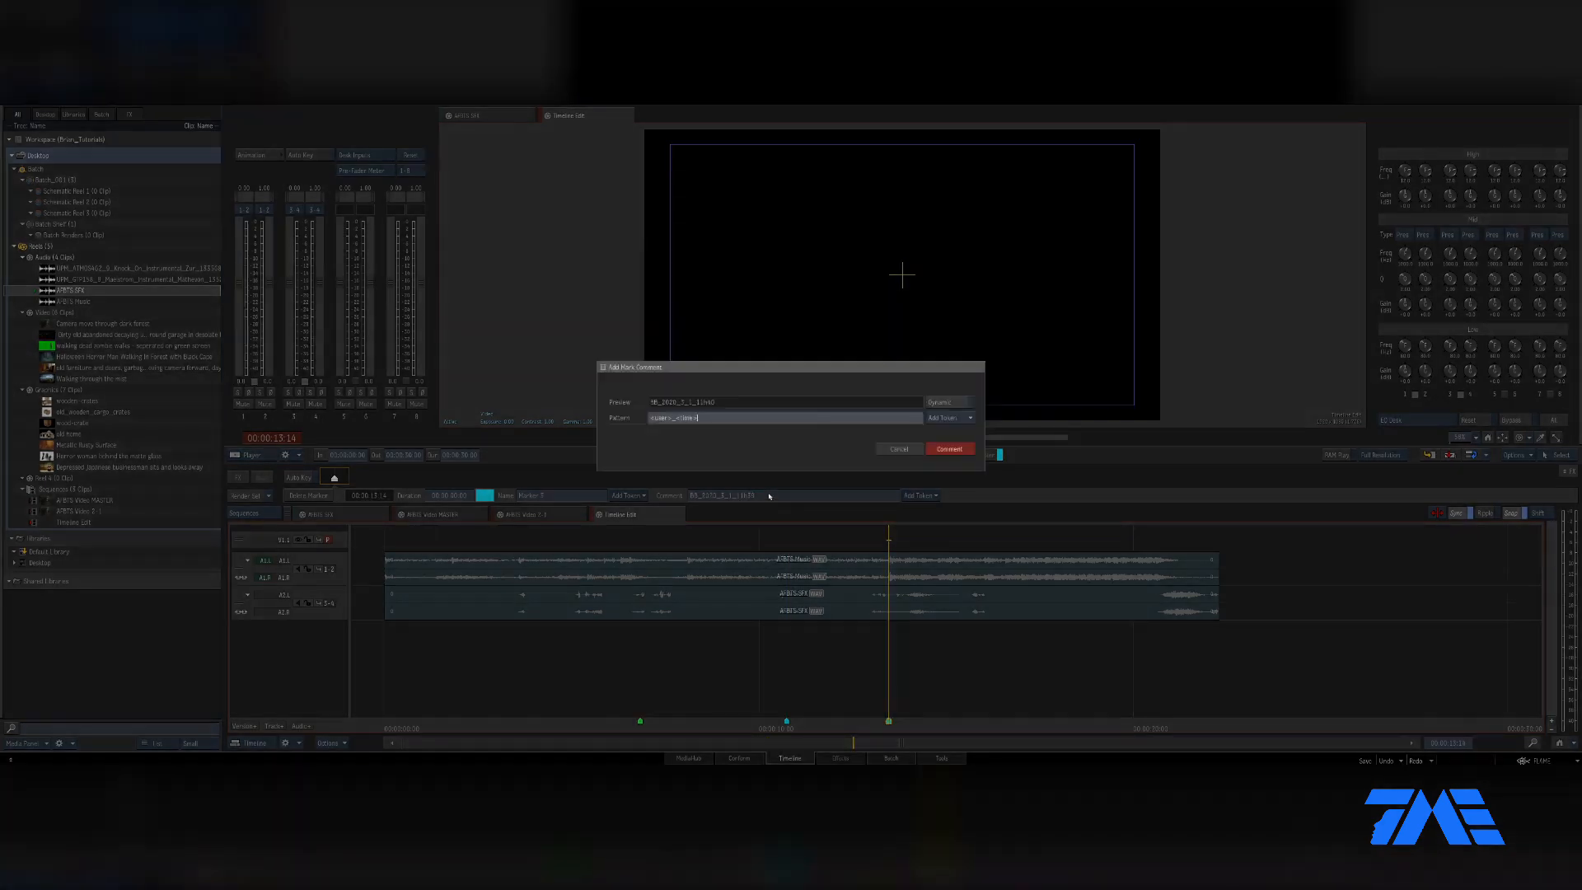
left_click(907, 451)
- Show the list of sequence markers beside the player and return to the audio desk view
left_click(1527, 459)
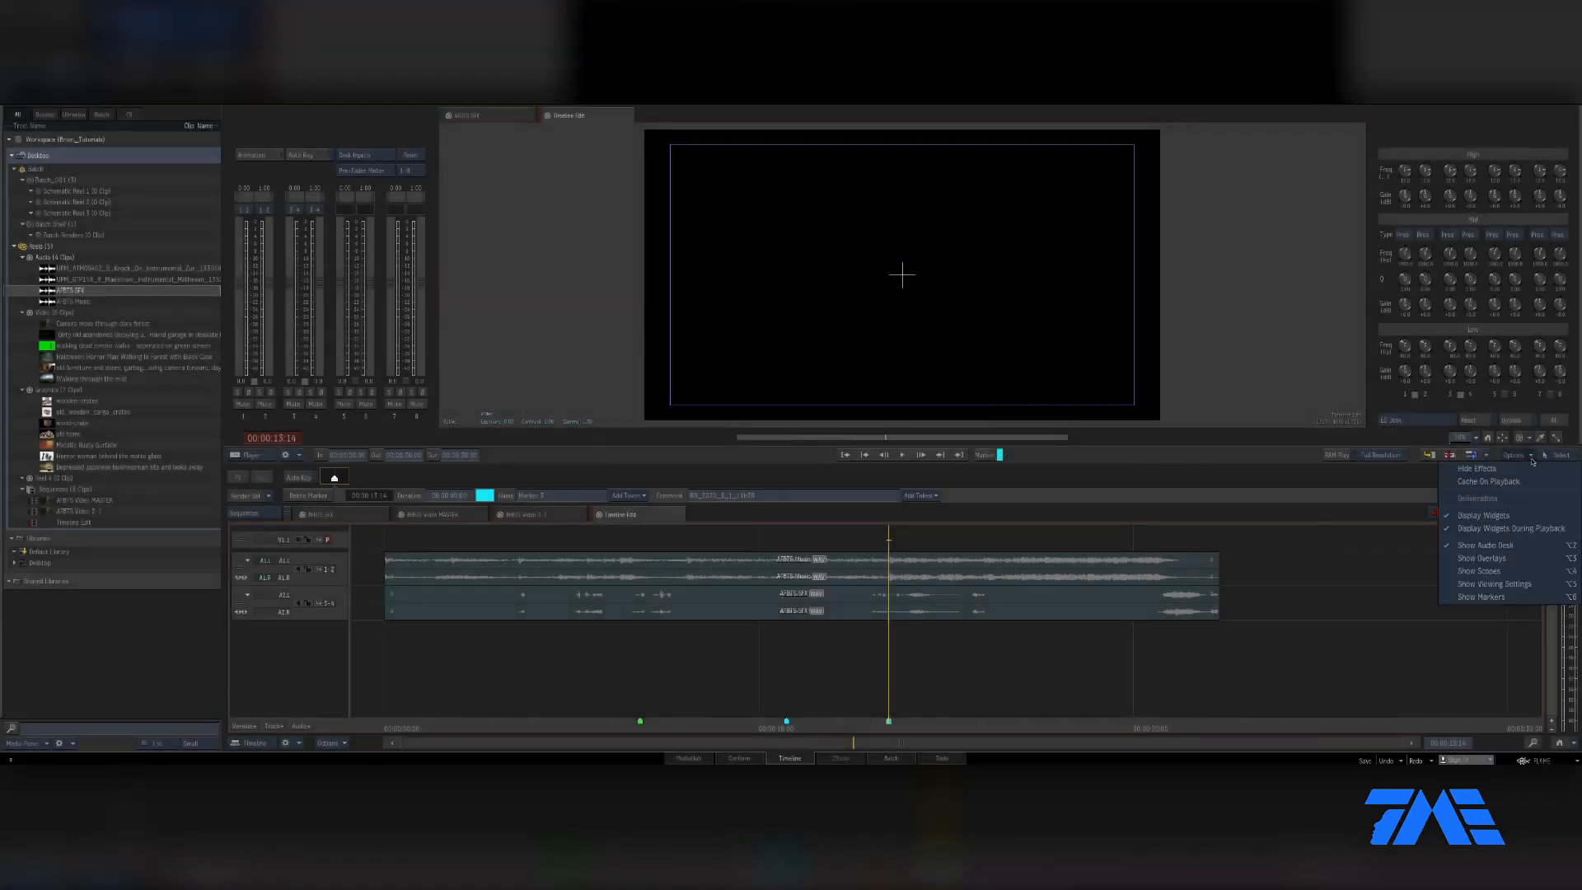
left_click(1494, 597)
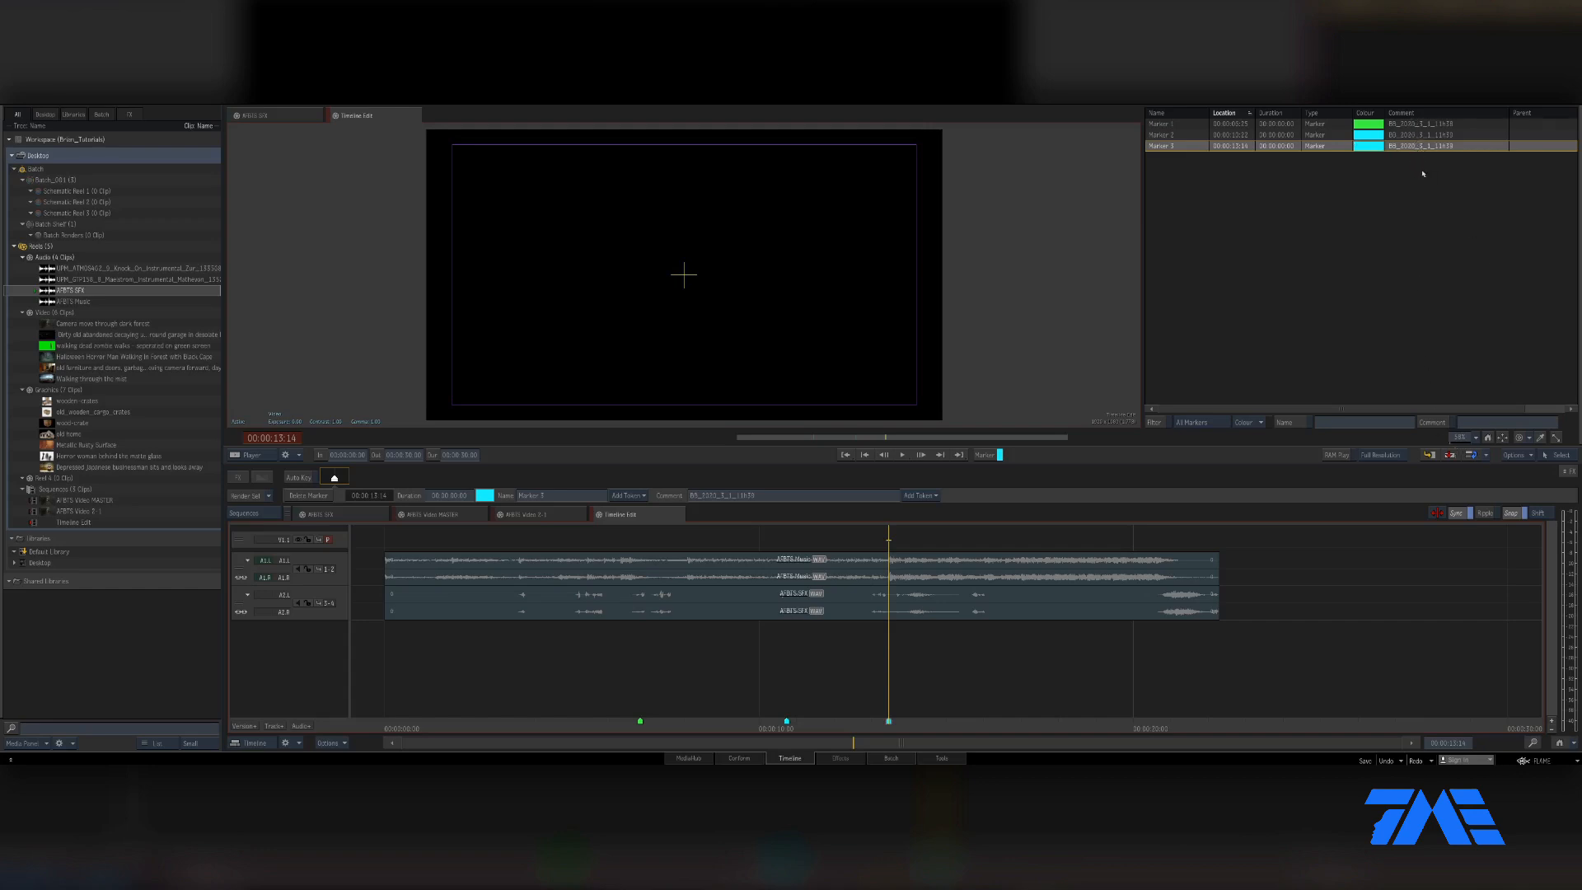
left_click(1525, 461)
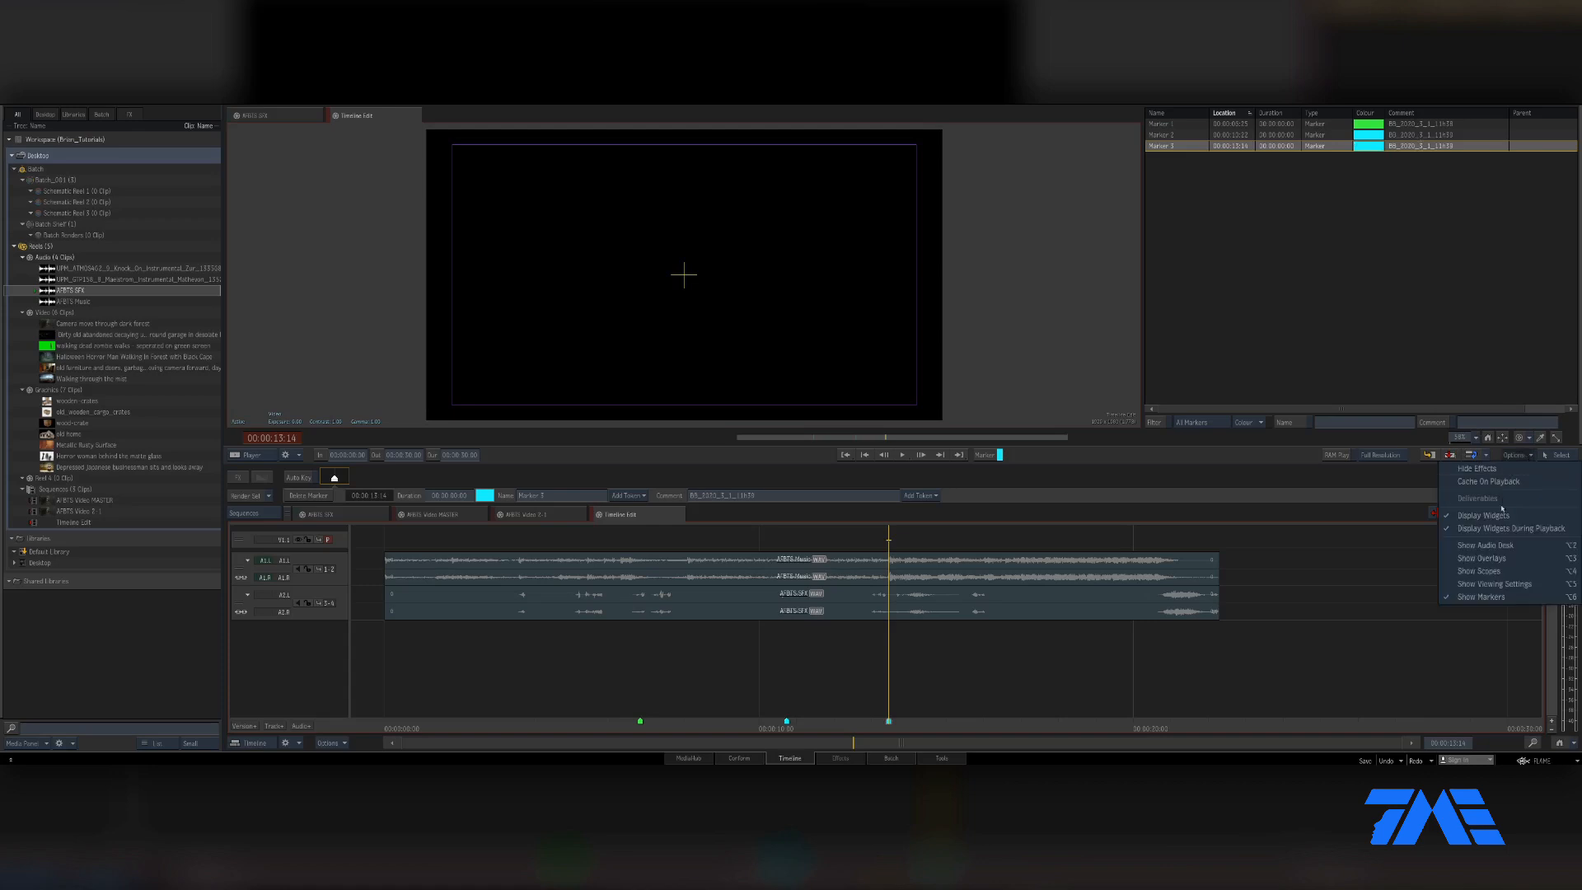
left_click(1449, 563)
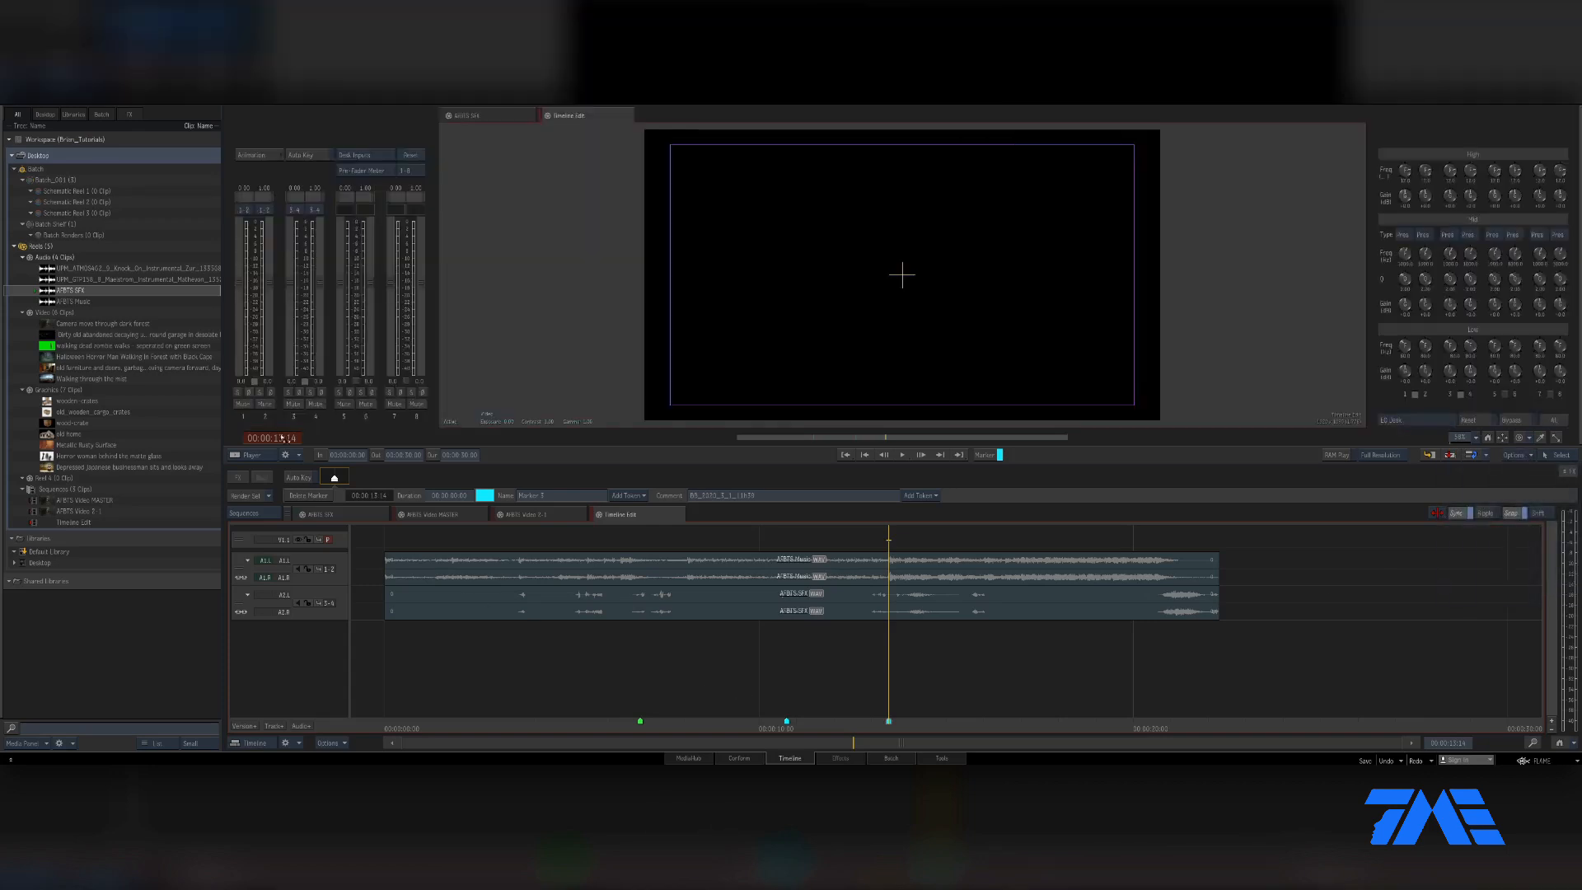
- Move the playhead to timecode 00:00:16:04 and add a cyan marker there
left_click(281, 438)
type("1604")
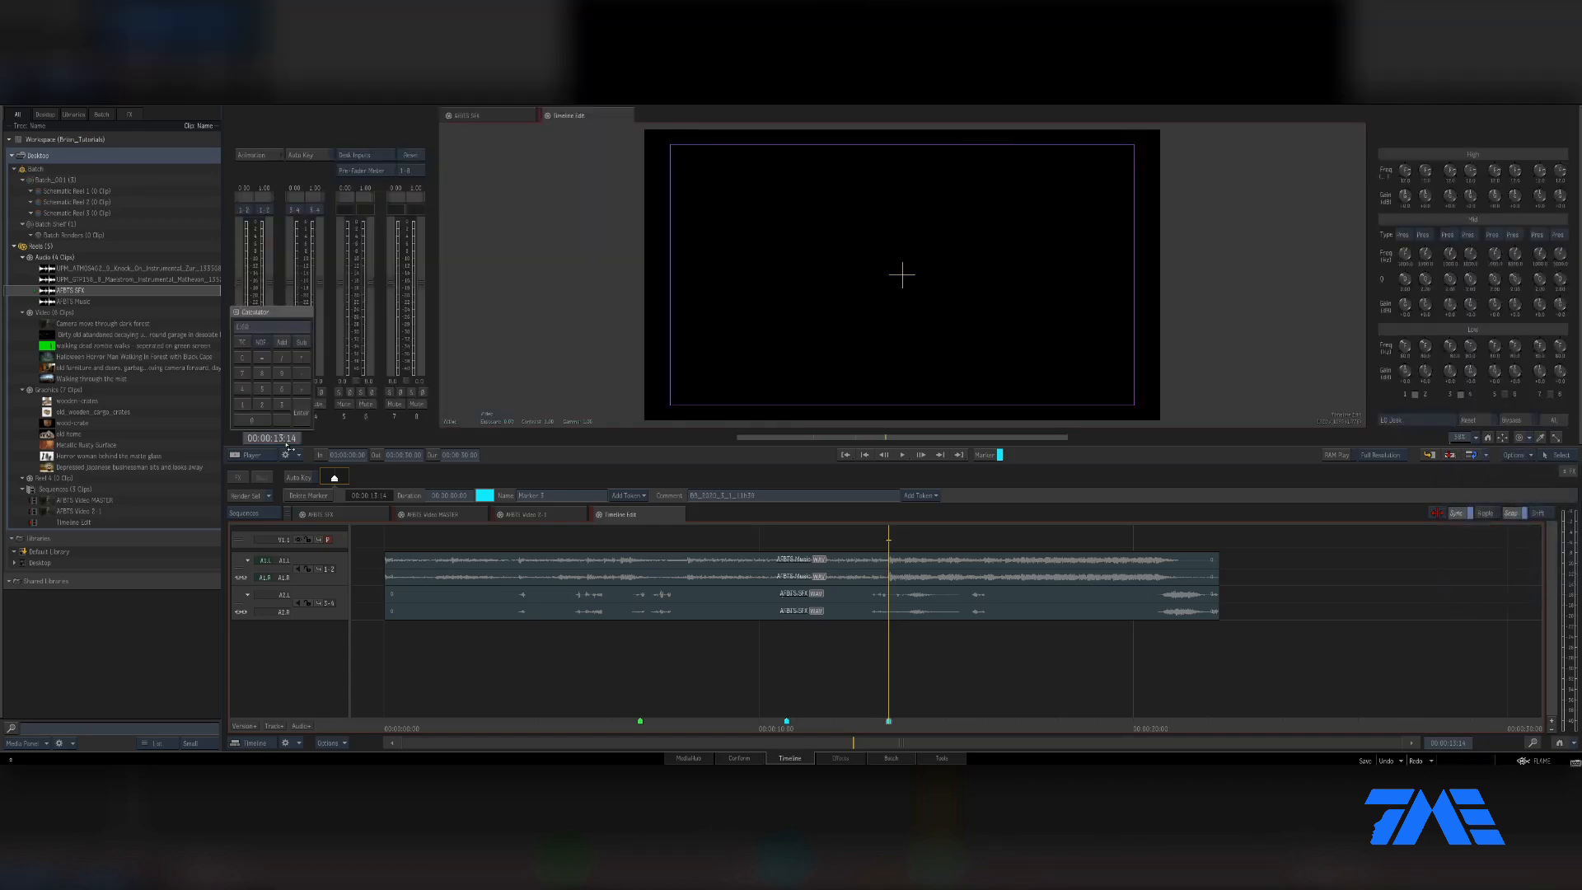
key("Return")
key("m")
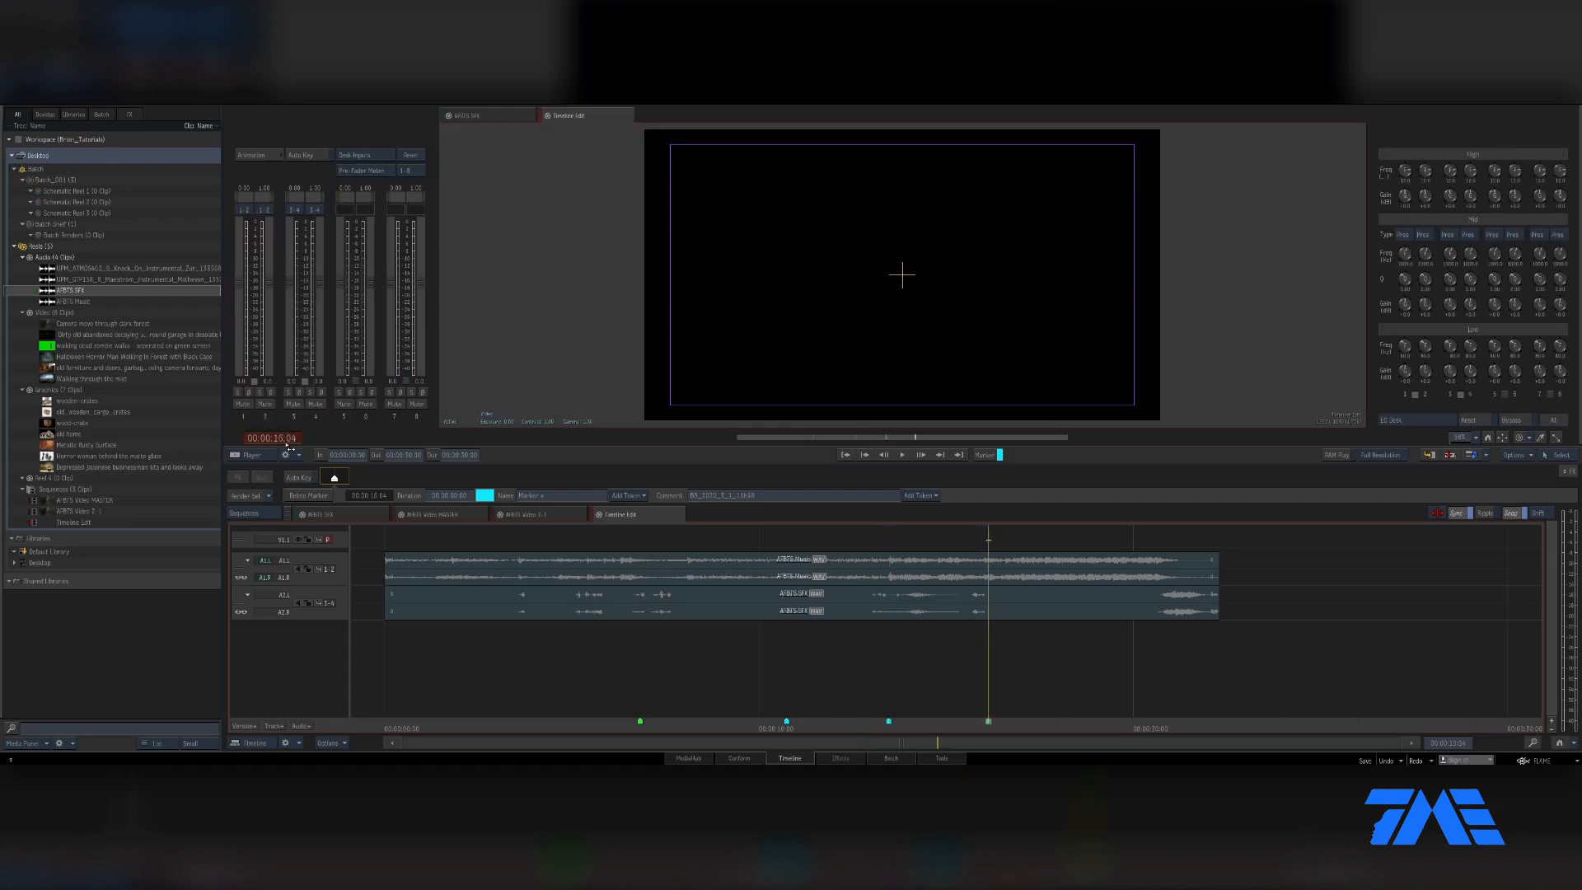
- Load the "Camera move through dark forest" clip as the source and show source and sequence side by side
left_click(626, 540)
left_click(63, 324)
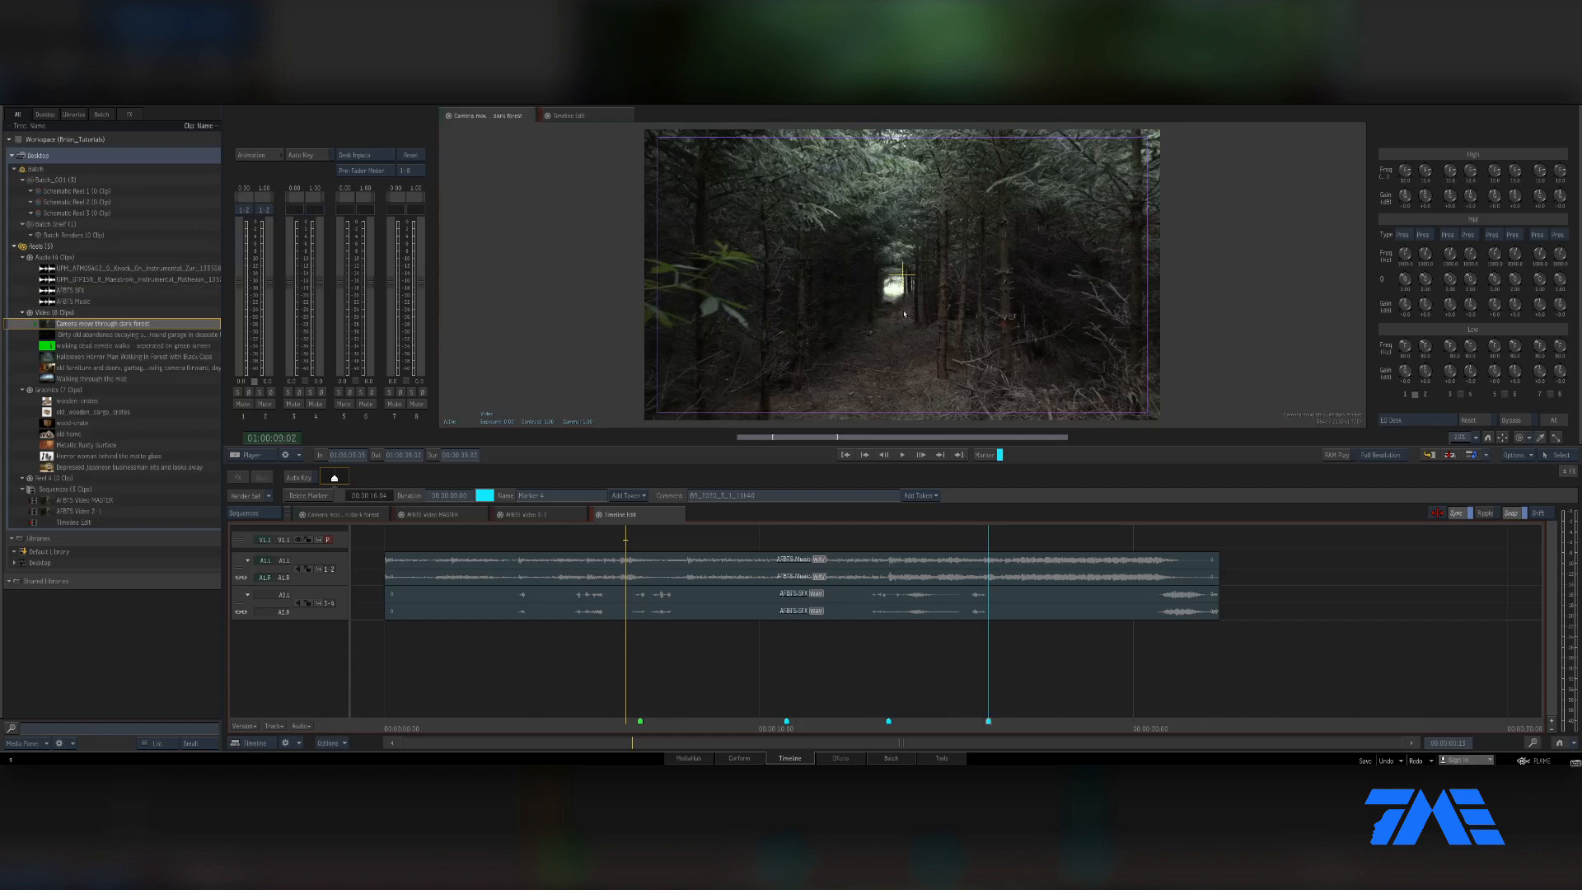
key("alt+2")
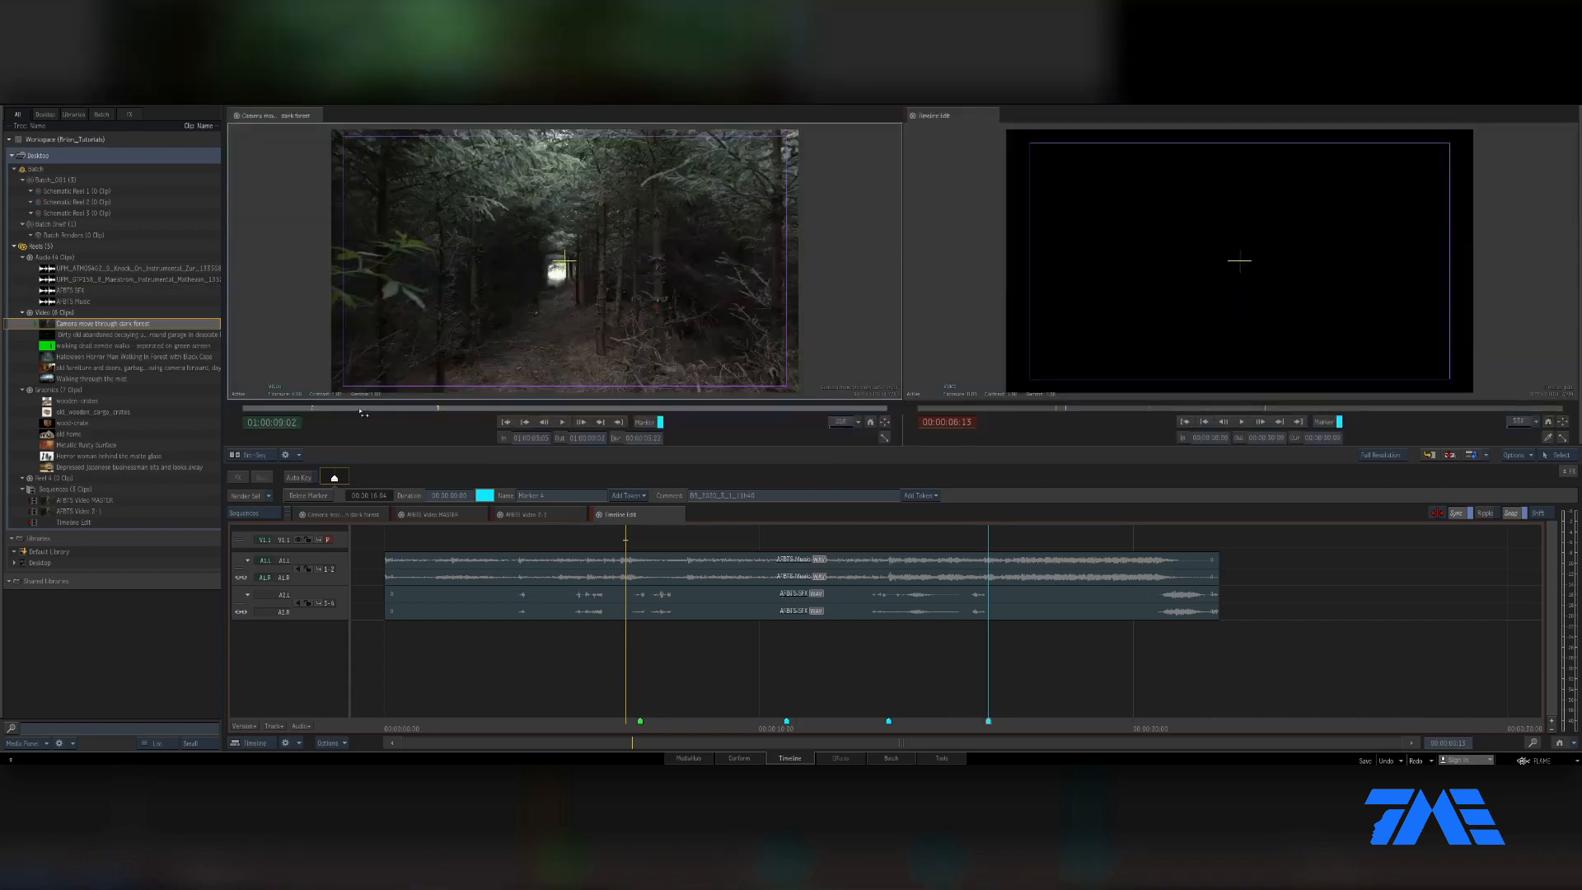
- Mark in and out points on the dark forest source clip around the section to use
mouse_move(317, 411)
left_mouse_down()
mouse_move(481, 417)
mouse_move(316, 416)
left_mouse_up()
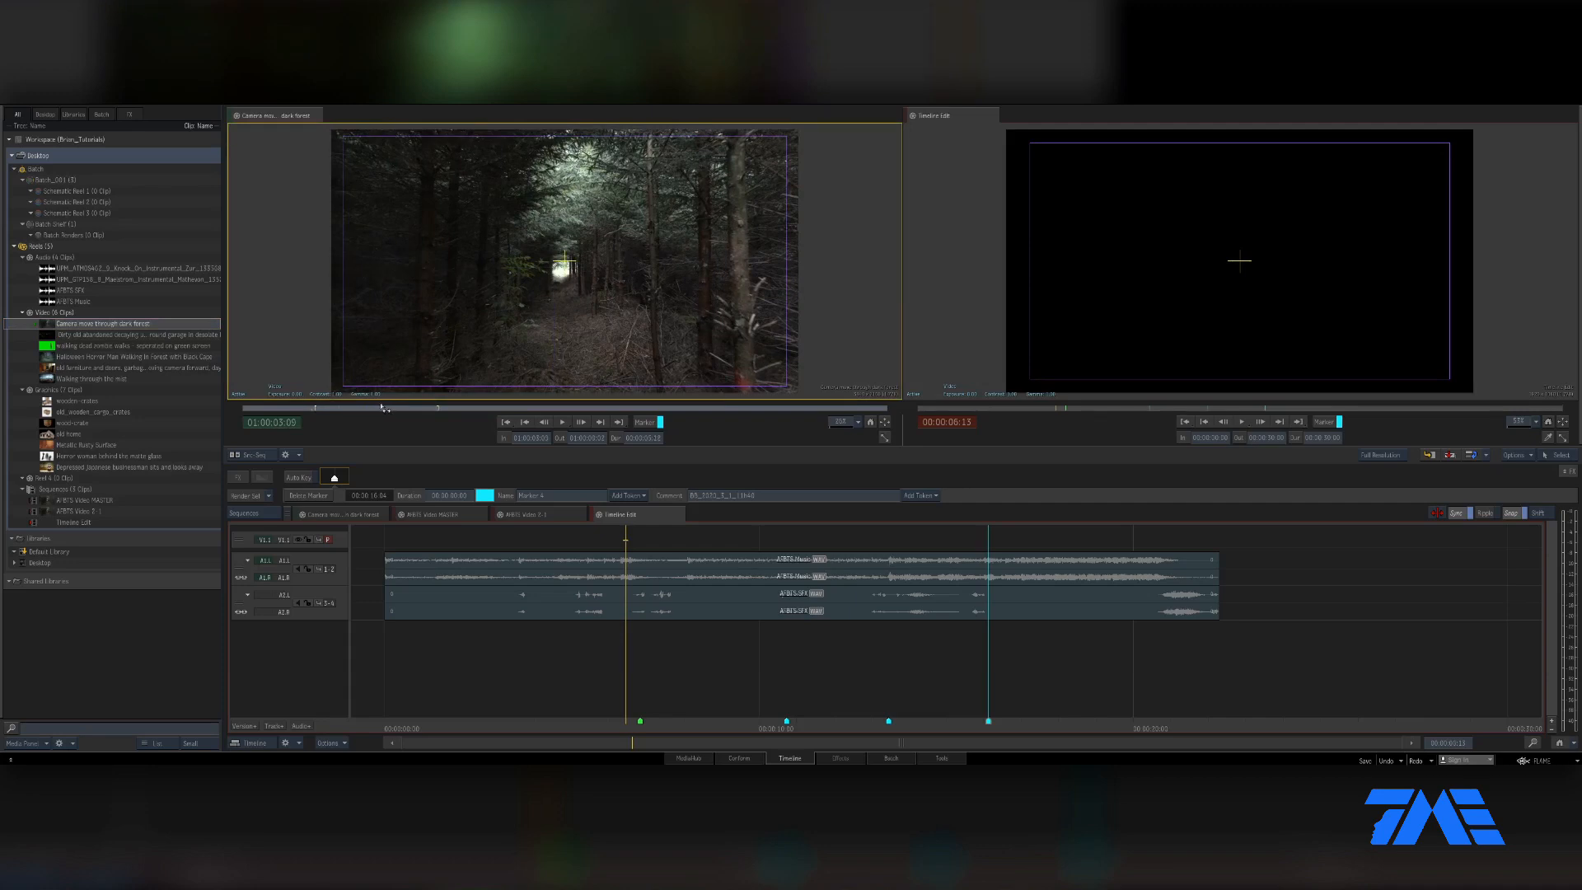
left_click_drag(412, 408, 433, 414)
key("o")
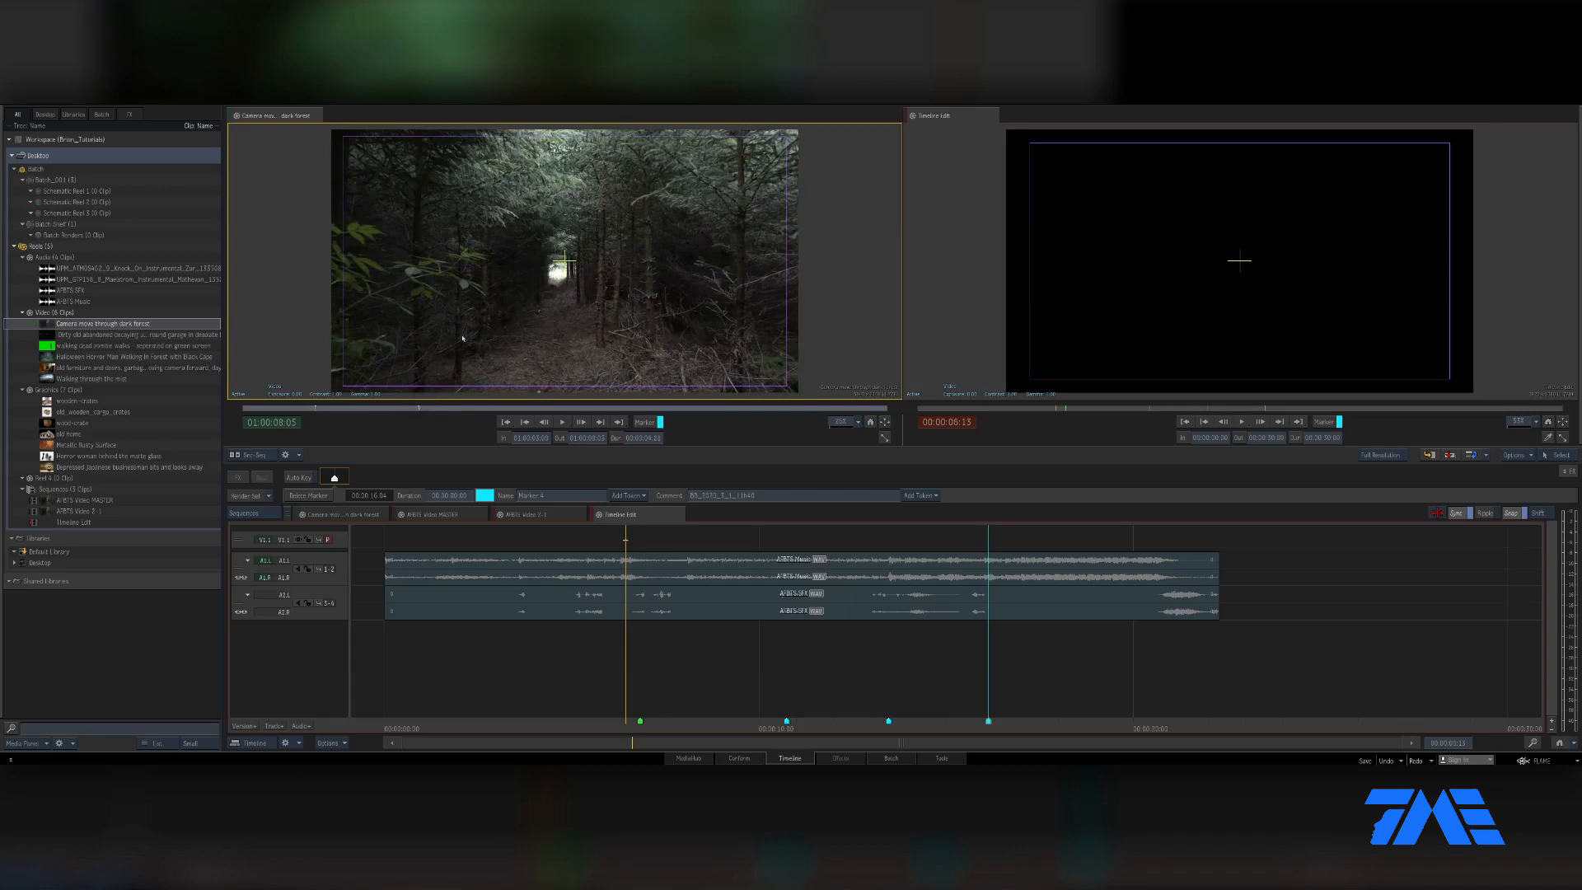
- Try inserting the marked forest clip with its audio at the sequence start, accepting the frame rate mismatch, and inspect its Timewarp and Resize effects
left_click_drag(520, 360, 394, 545)
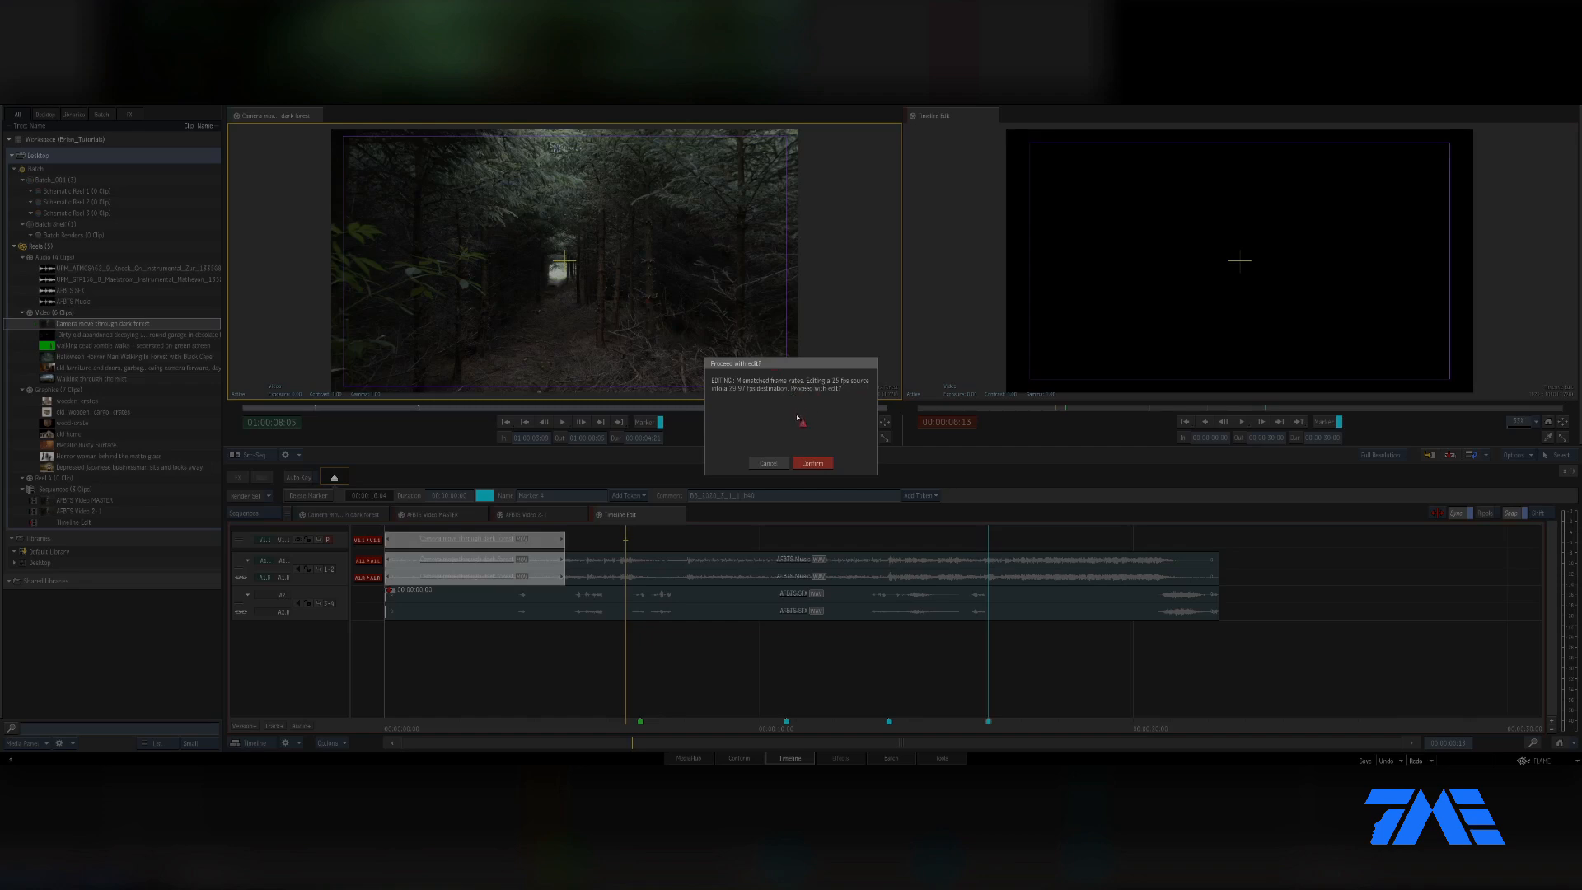
left_click(819, 463)
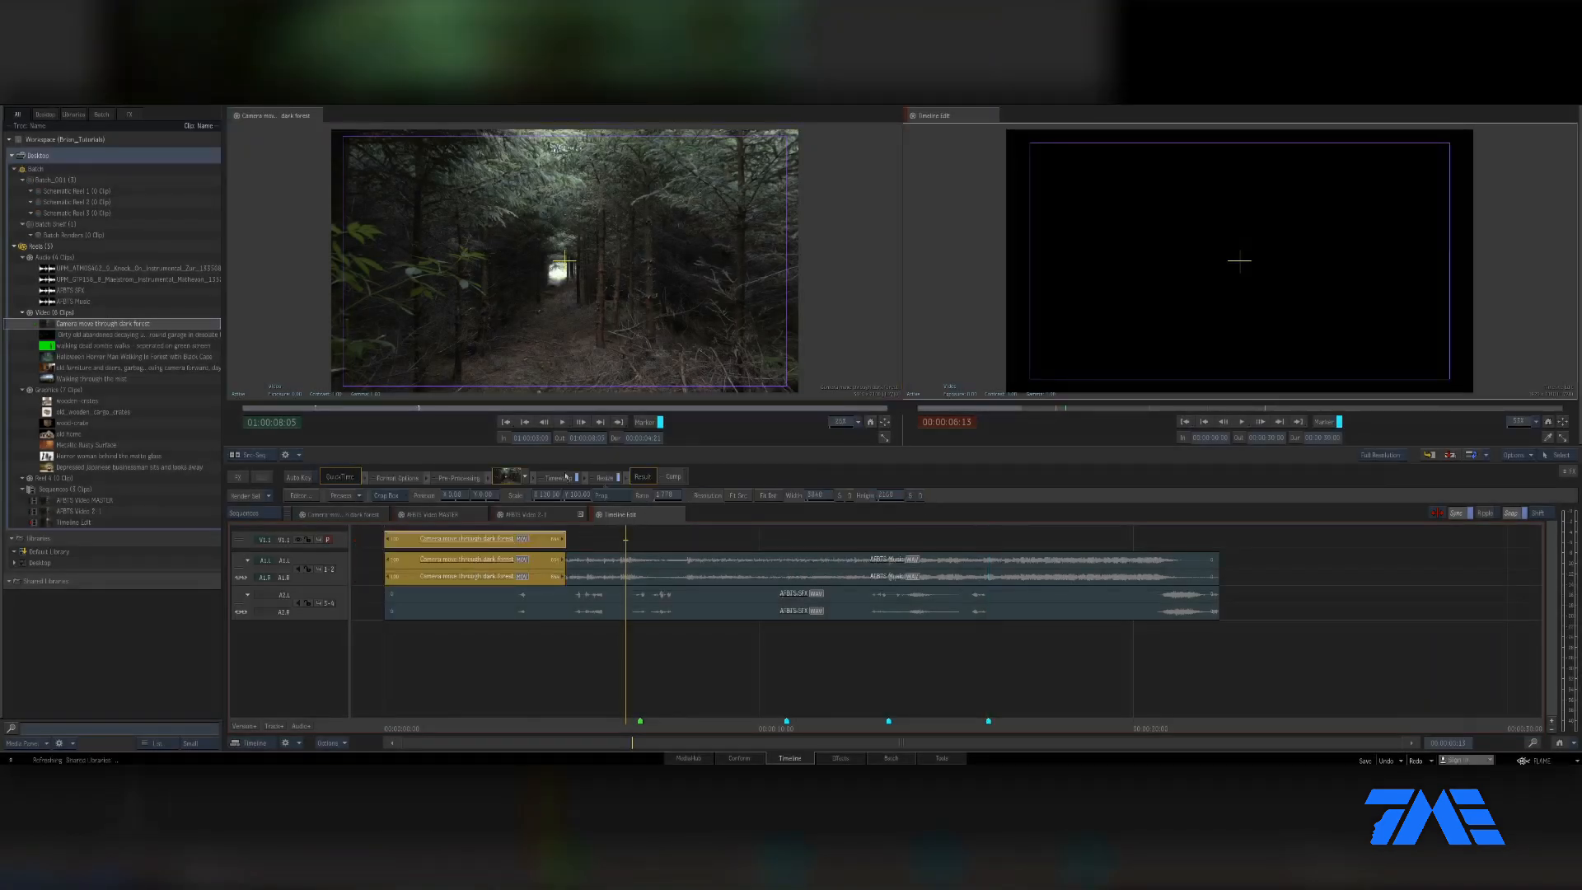
left_click(557, 478)
left_click(605, 477)
- Check the inserted forest clip in the sequence and remove it together with its audio
left_click(44, 325)
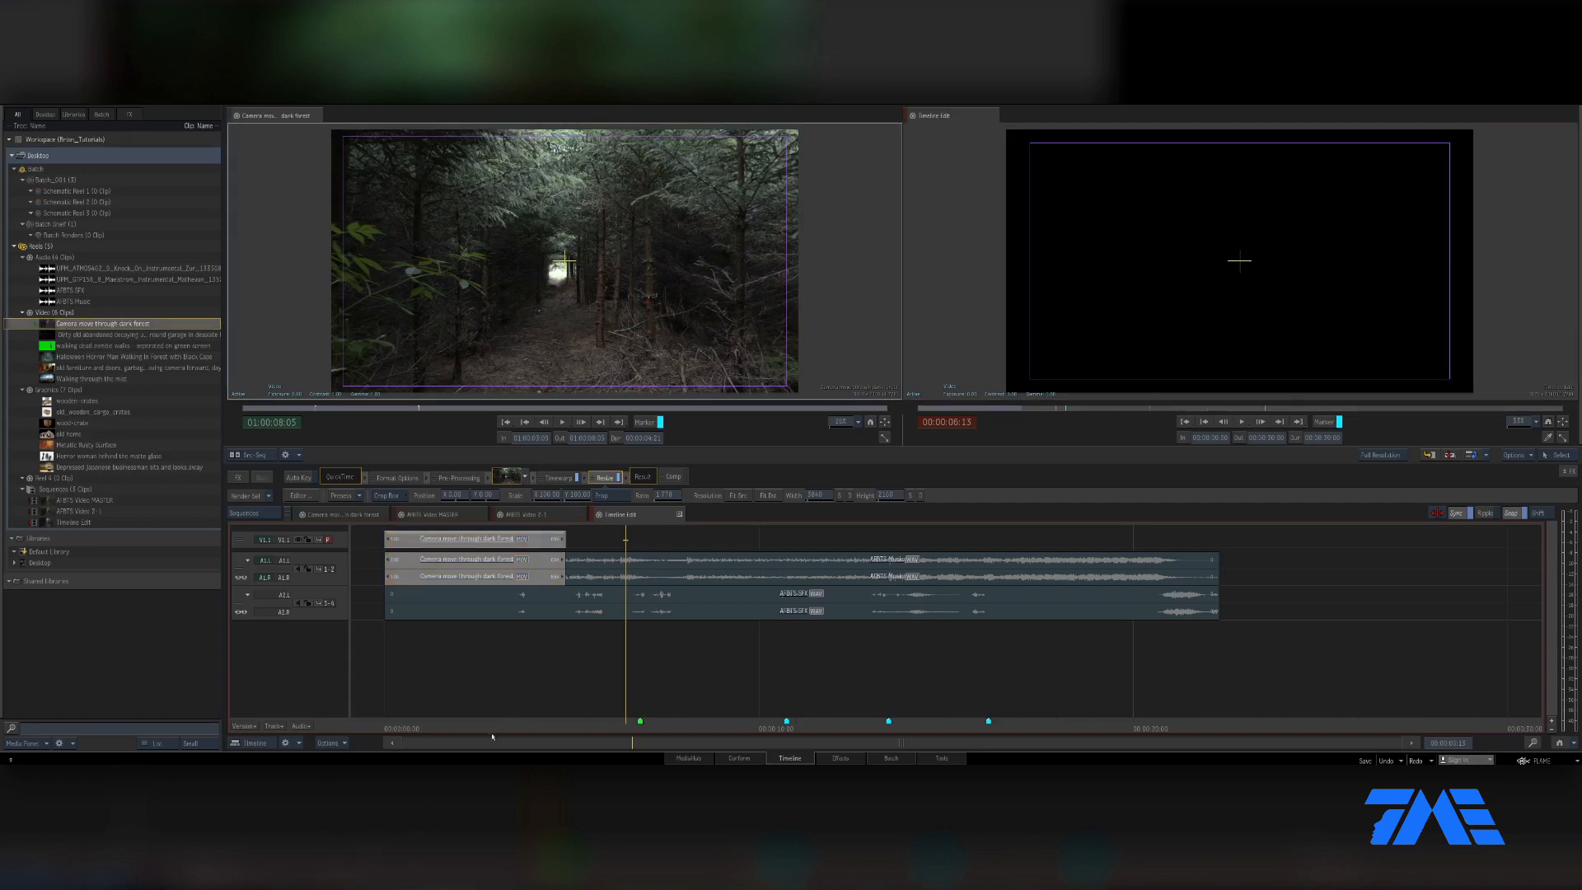
left_click_drag(492, 733, 448, 733)
left_click(494, 564)
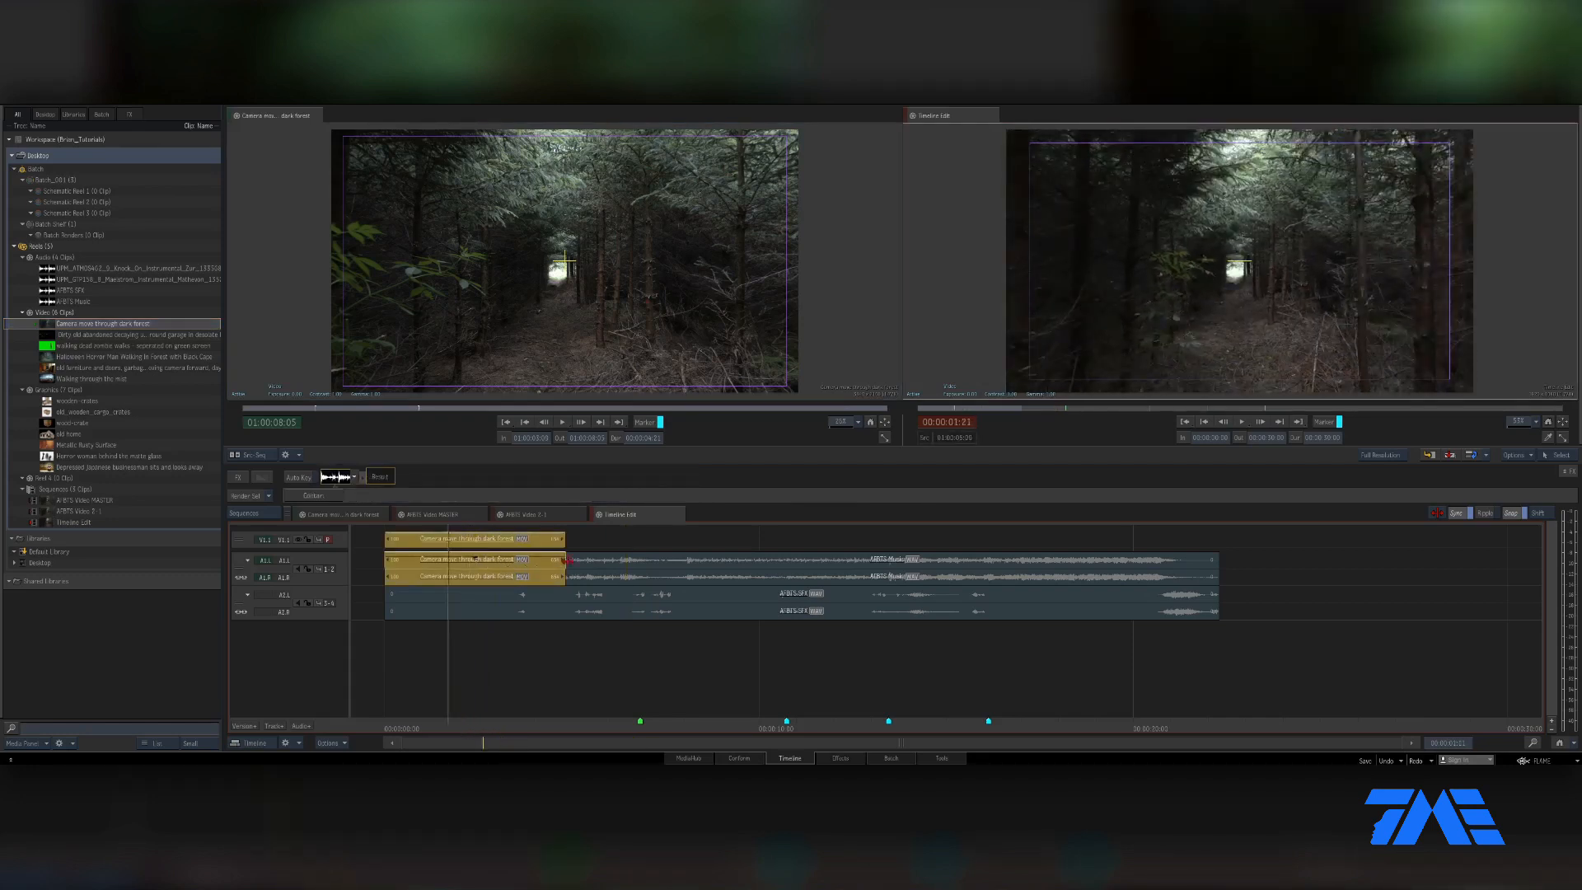
key("Delete")
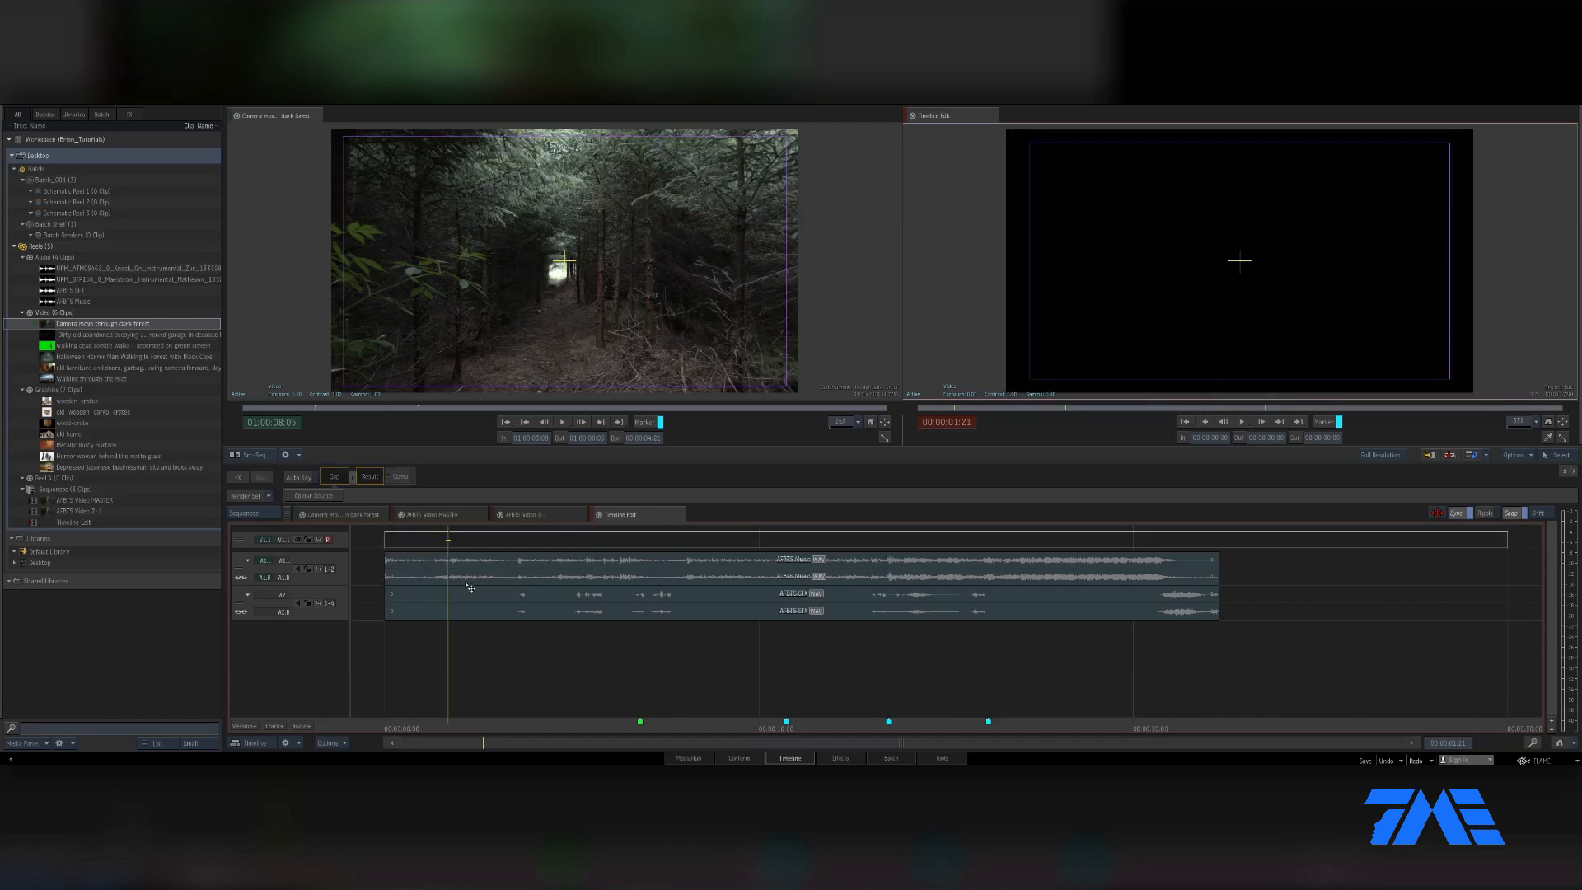
- Lock both stereo audio tracks and place the marked forest clip at the start of the video track, accepting the frame rate mismatch
left_click(309, 569)
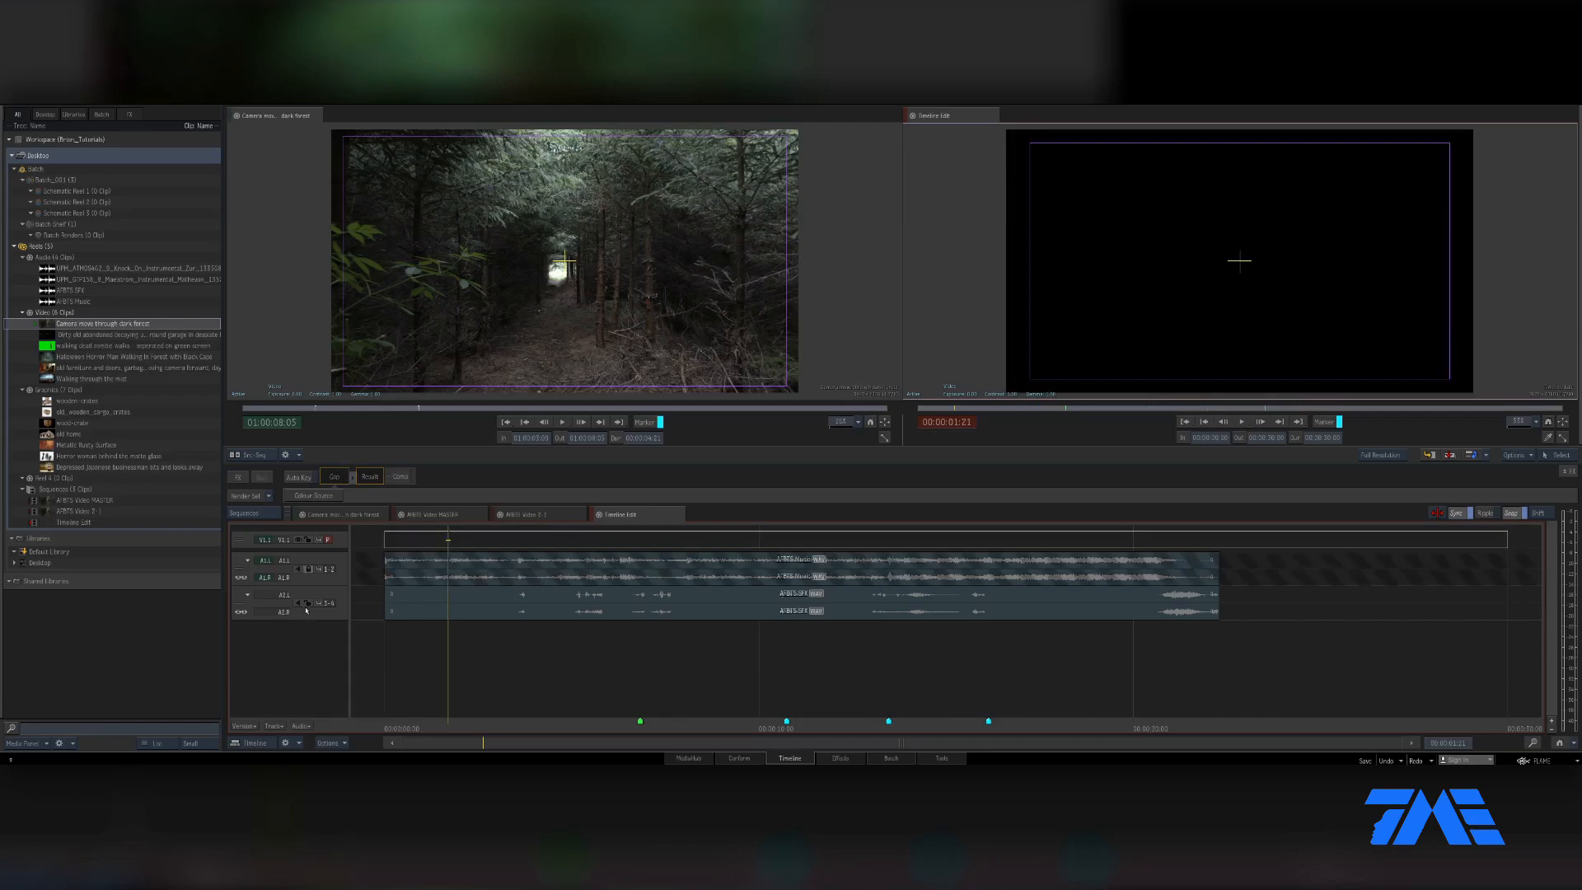
left_click(309, 602)
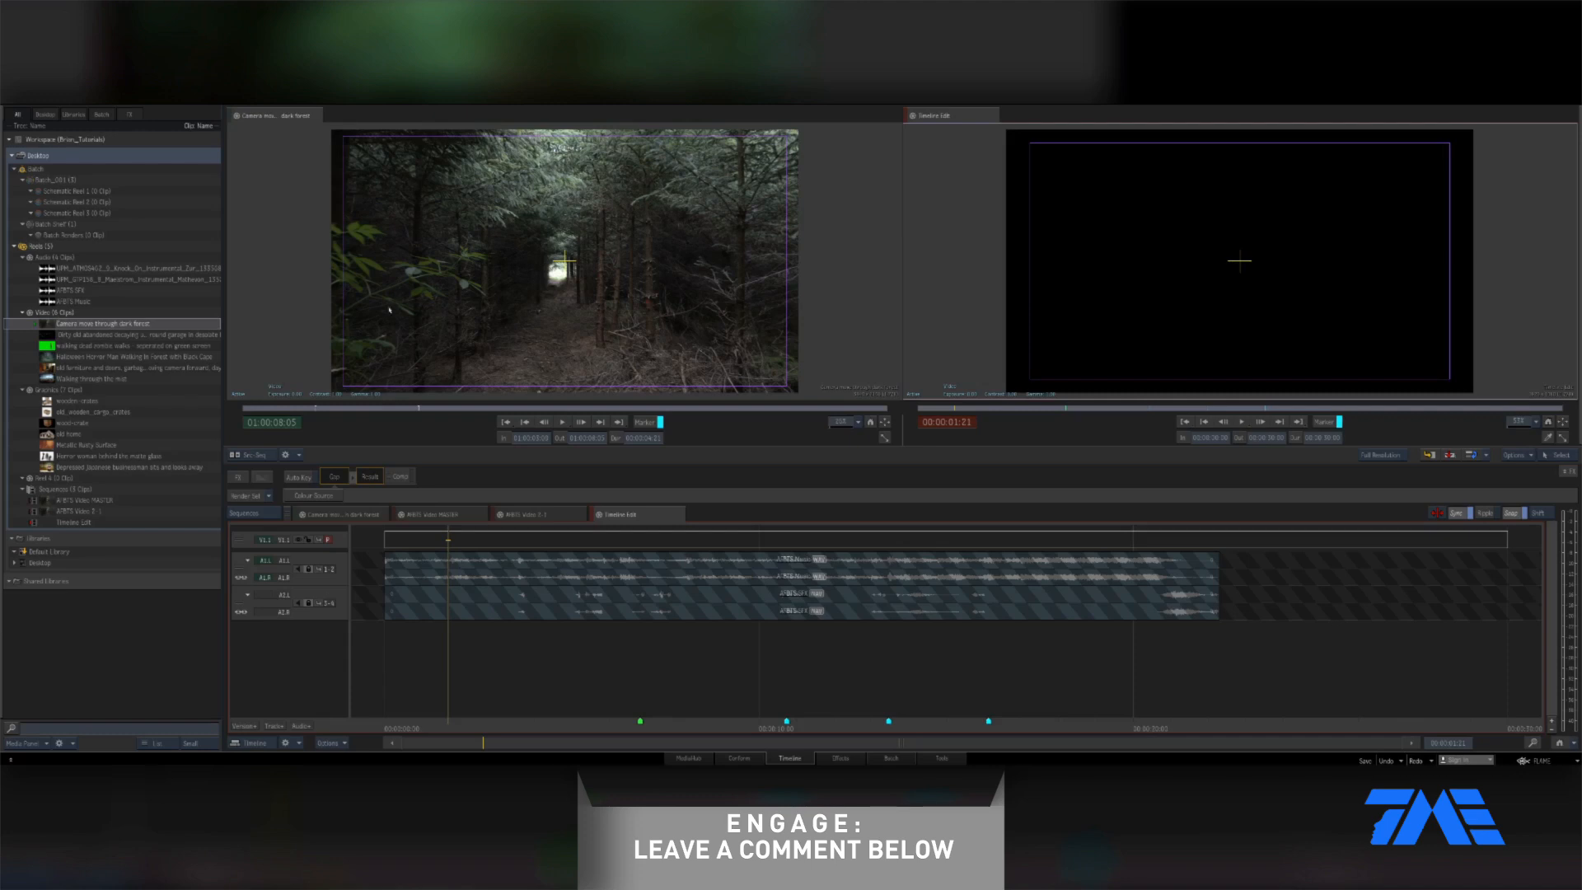
left_click_drag(434, 265, 412, 560)
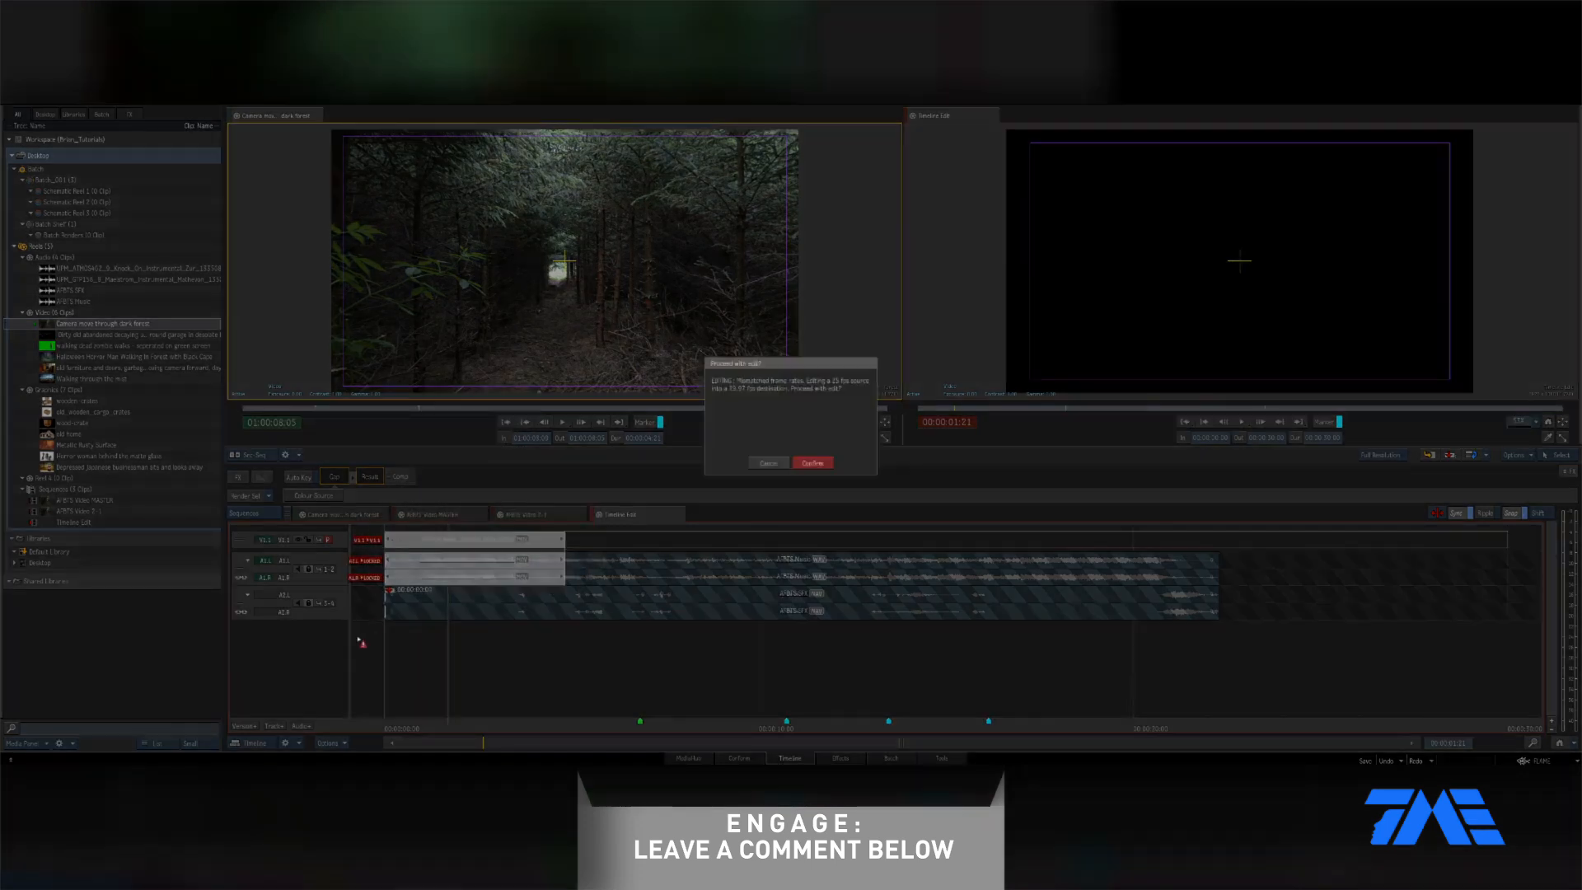
left_click(811, 462)
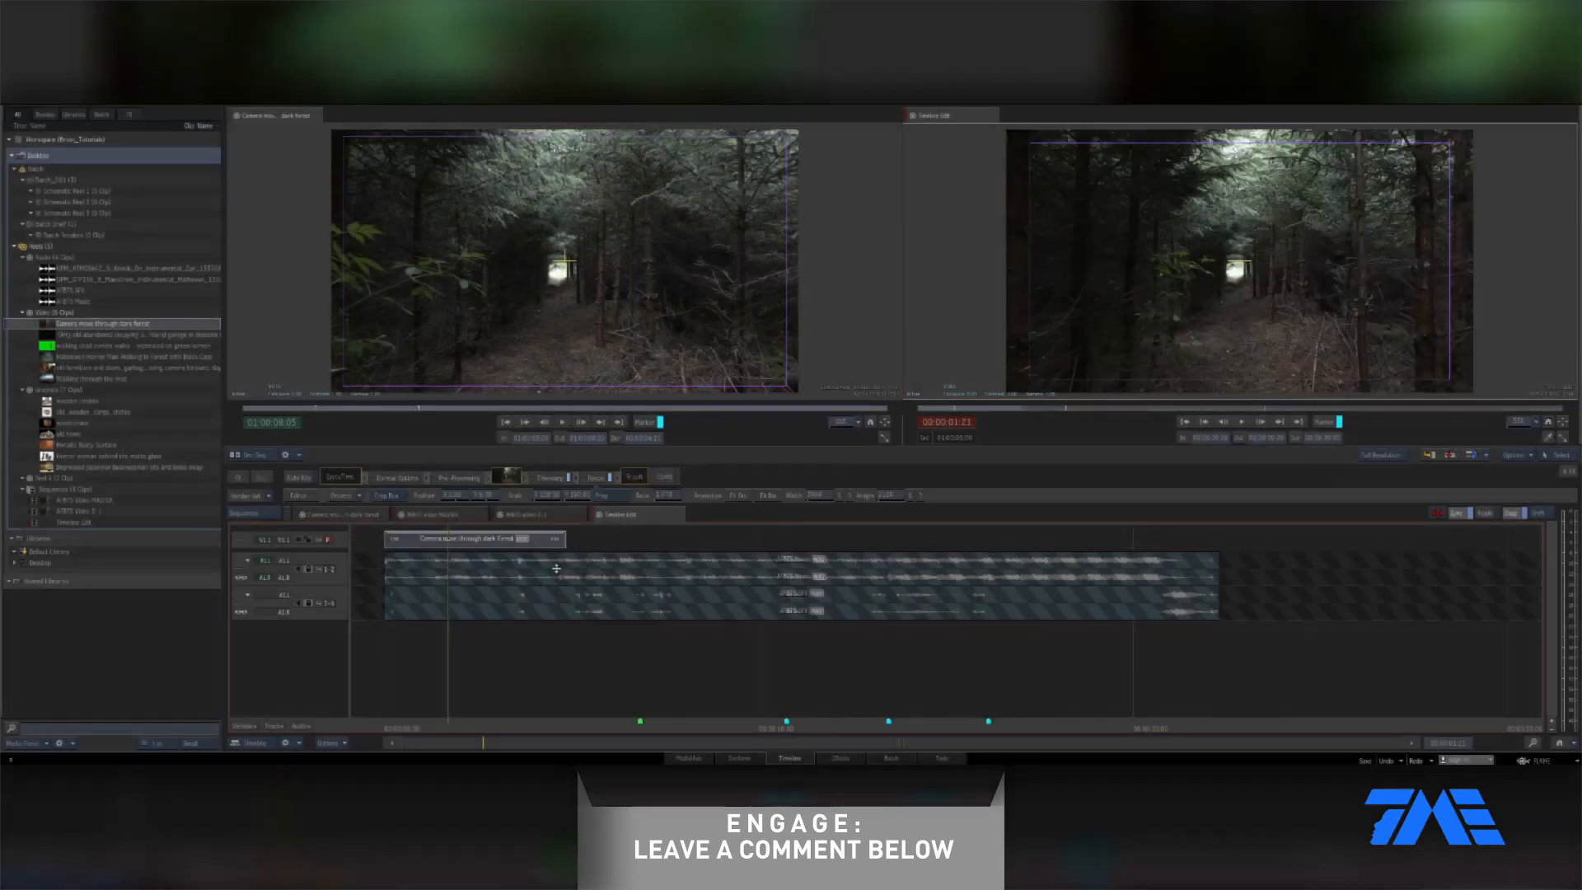
- Inspect the Resize and Timewarp effects on the forest clip in the sequence
left_click(504, 542)
left_click(598, 480)
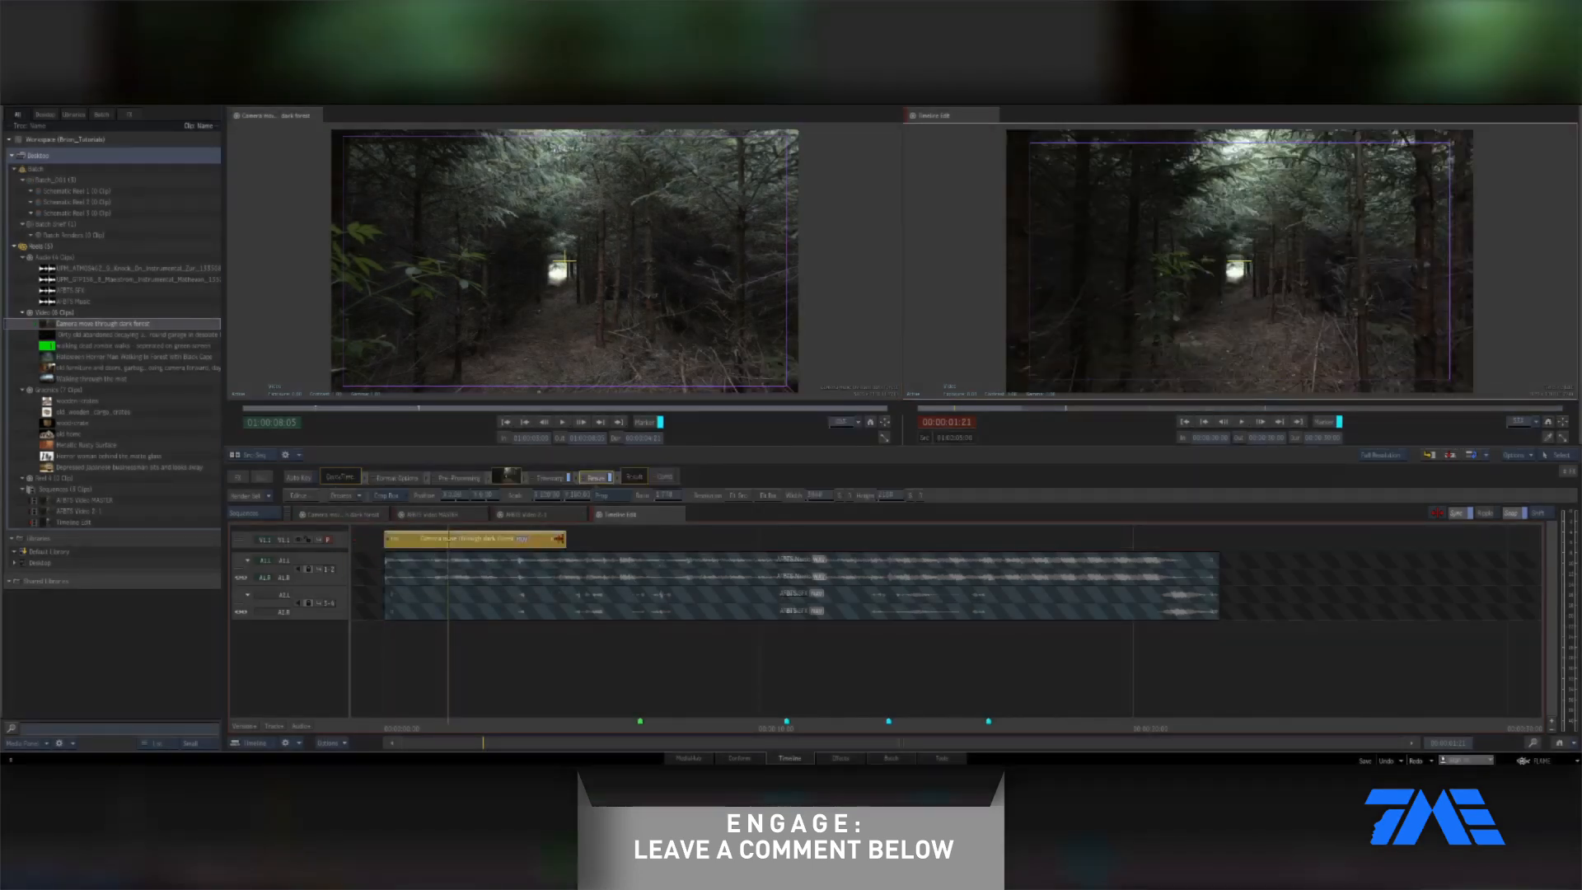
left_click(558, 479)
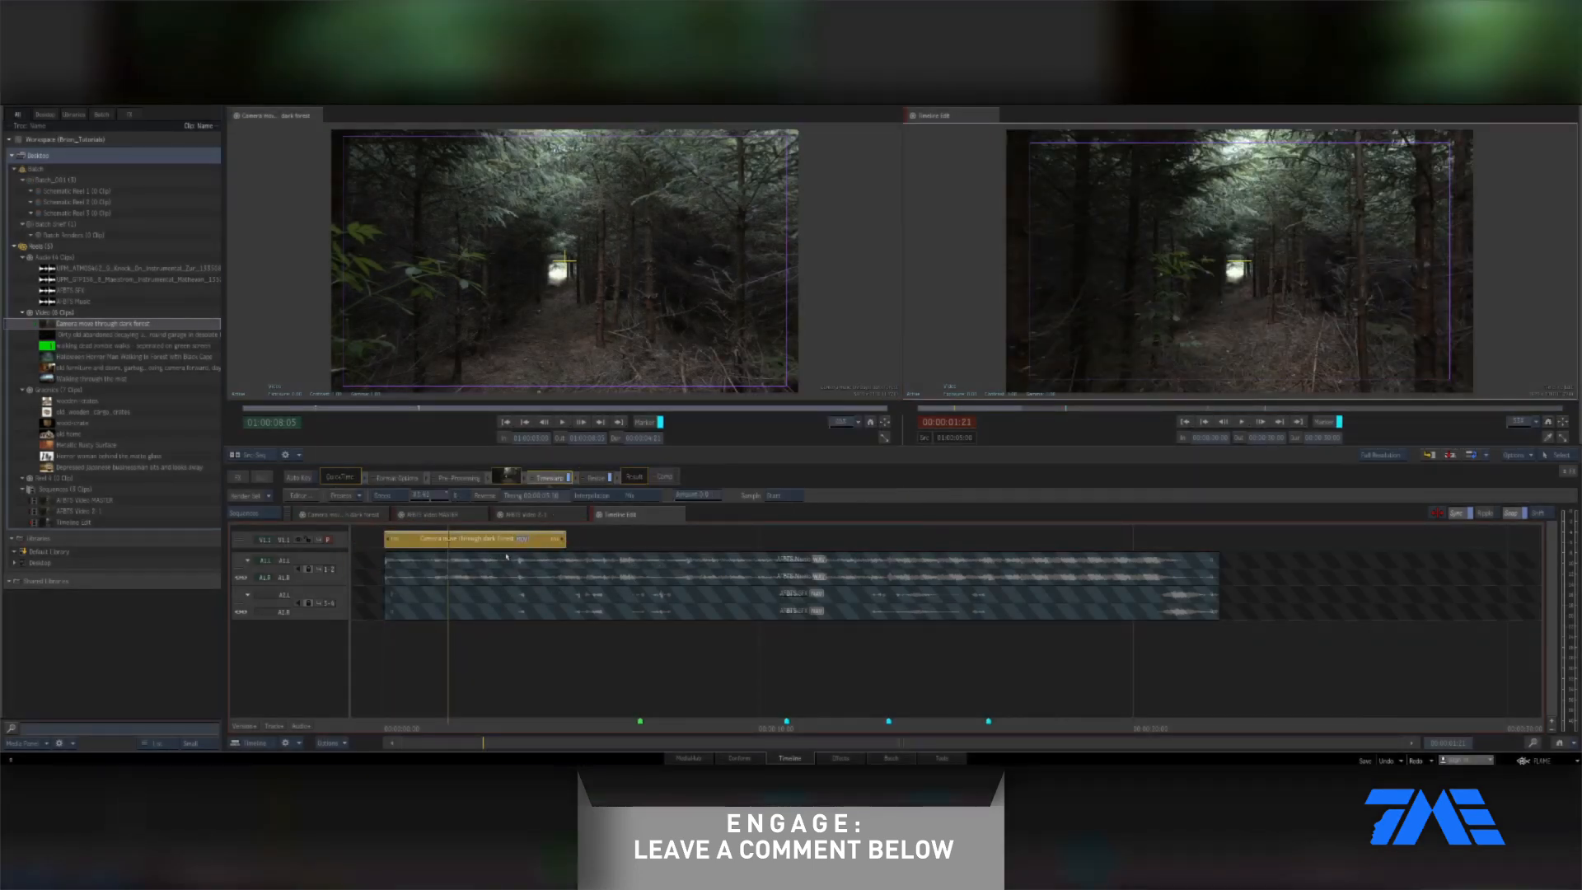
- Move the playhead to the green marker and extend the end of the forest clip to it
left_click_drag(625, 728, 641, 730)
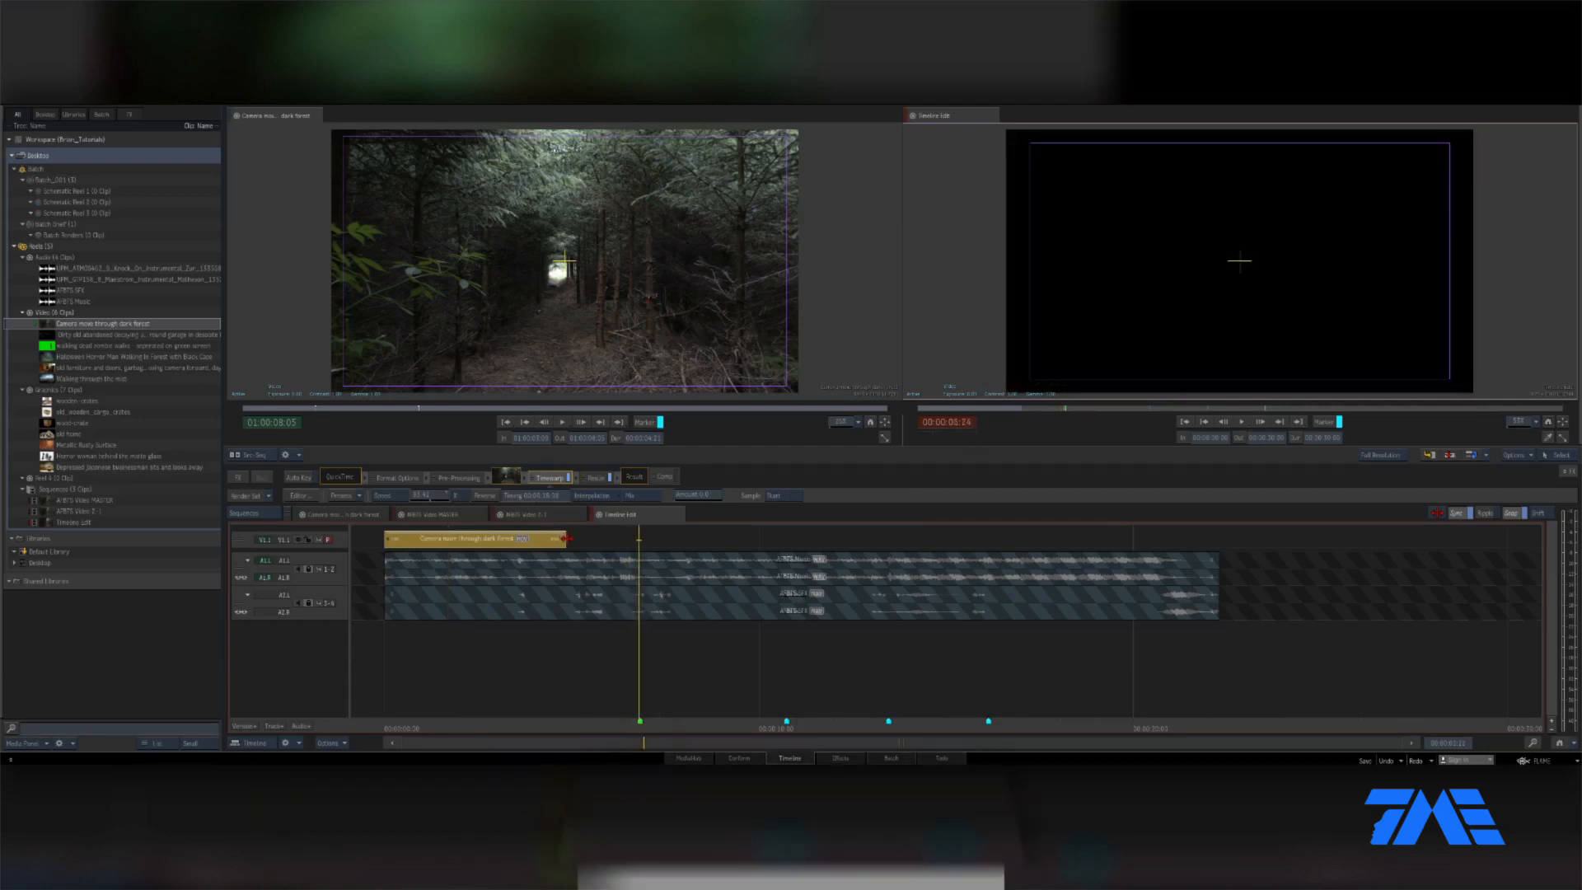
left_click_drag(564, 540, 665, 539)
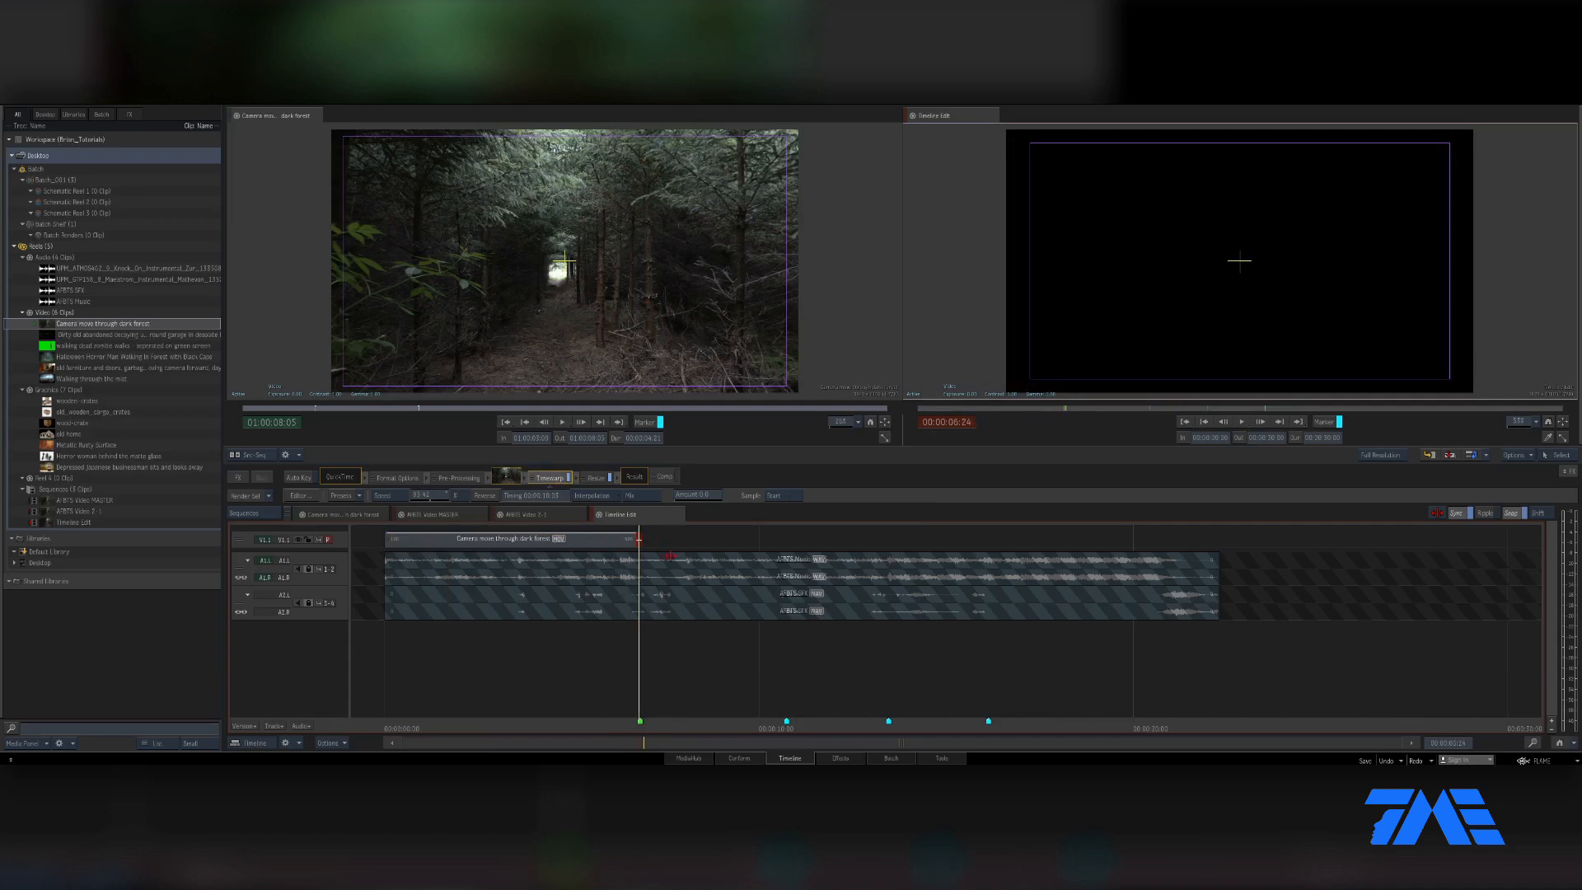
left_click(645, 563)
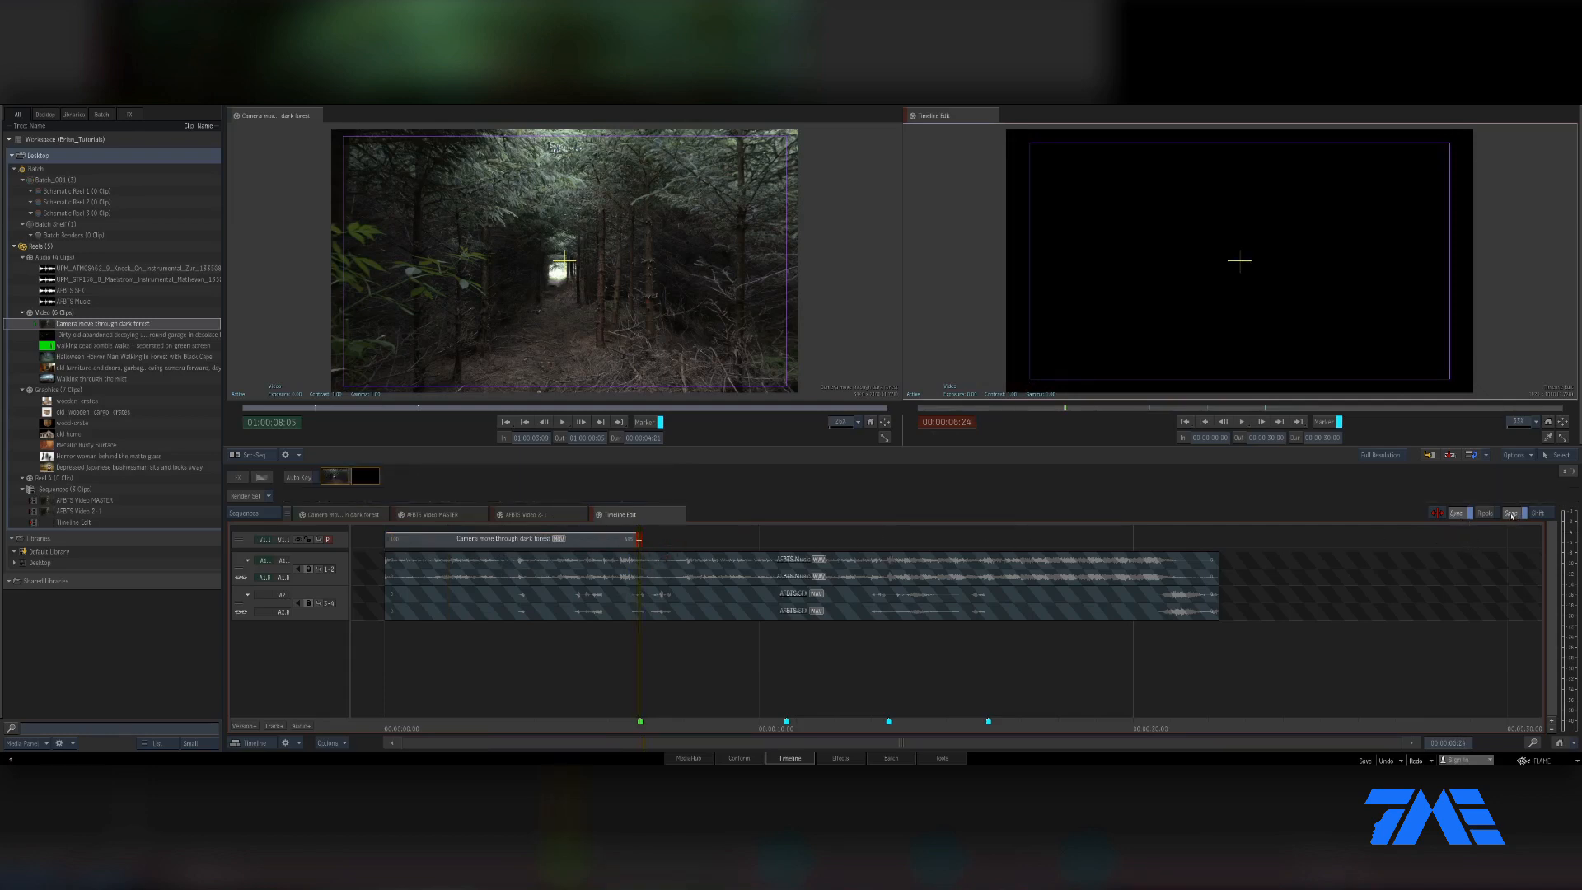
- Move the playhead to about 00:00:07:07 and try trimming the forest clip's end away from the green marker
left_click_drag(645, 726, 657, 722)
mouse_move(649, 539)
left_mouse_down()
mouse_move(664, 539)
mouse_move(646, 542)
left_mouse_up()
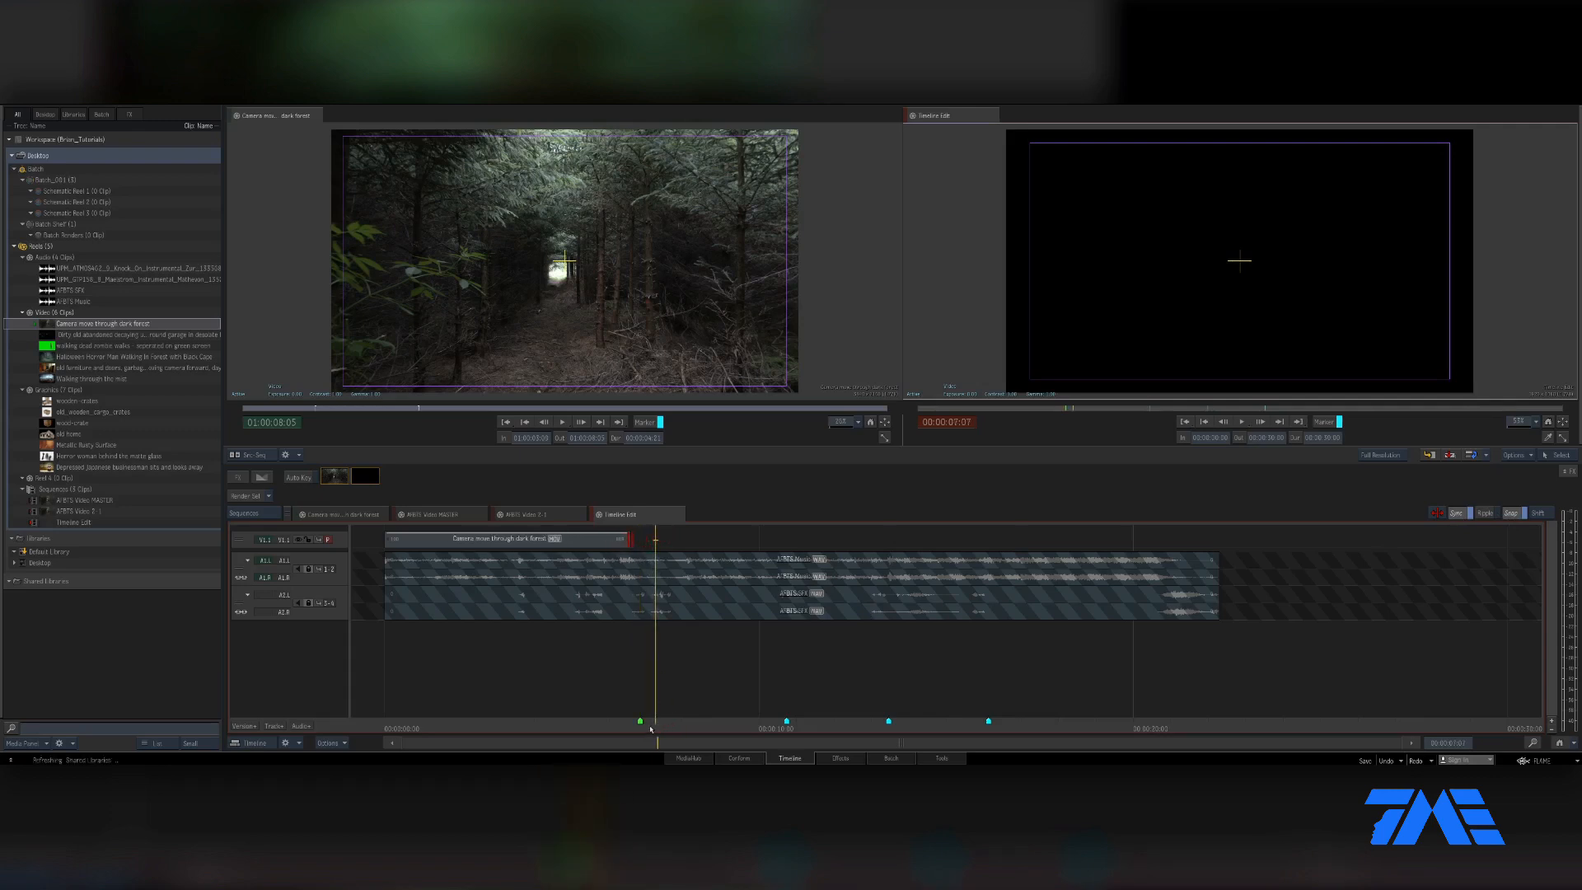
- Return the playhead to the green marker at 00:00:06:25 and trim the forest clip's end to it
left_click_drag(657, 723, 635, 723)
key("Right")
key("Right")
key("Right")
key("Right")
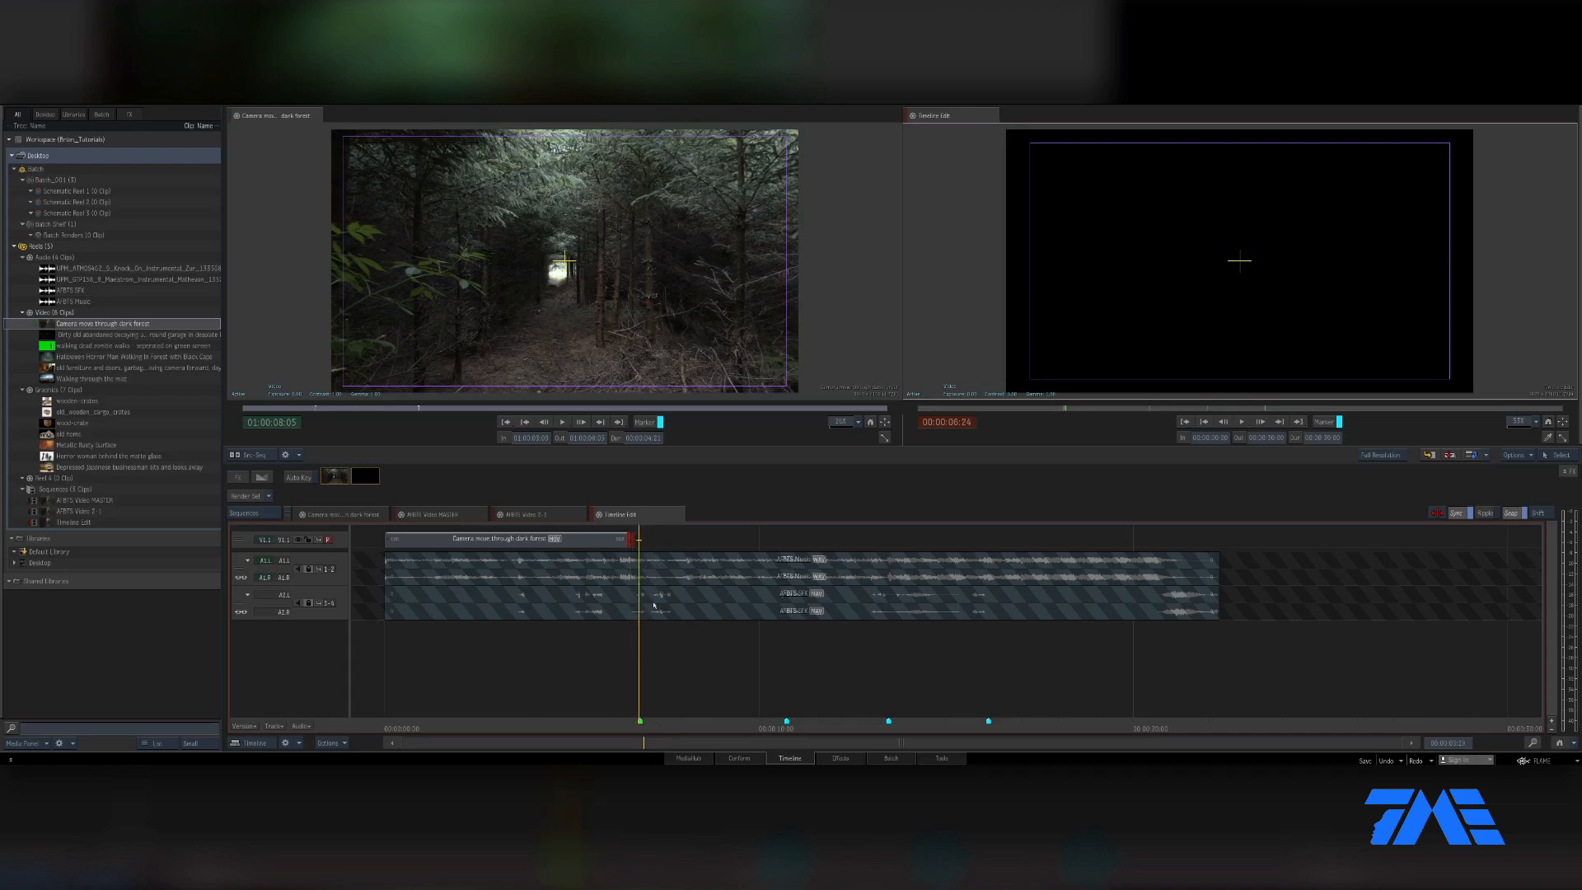
left_click_drag(634, 540, 640, 540)
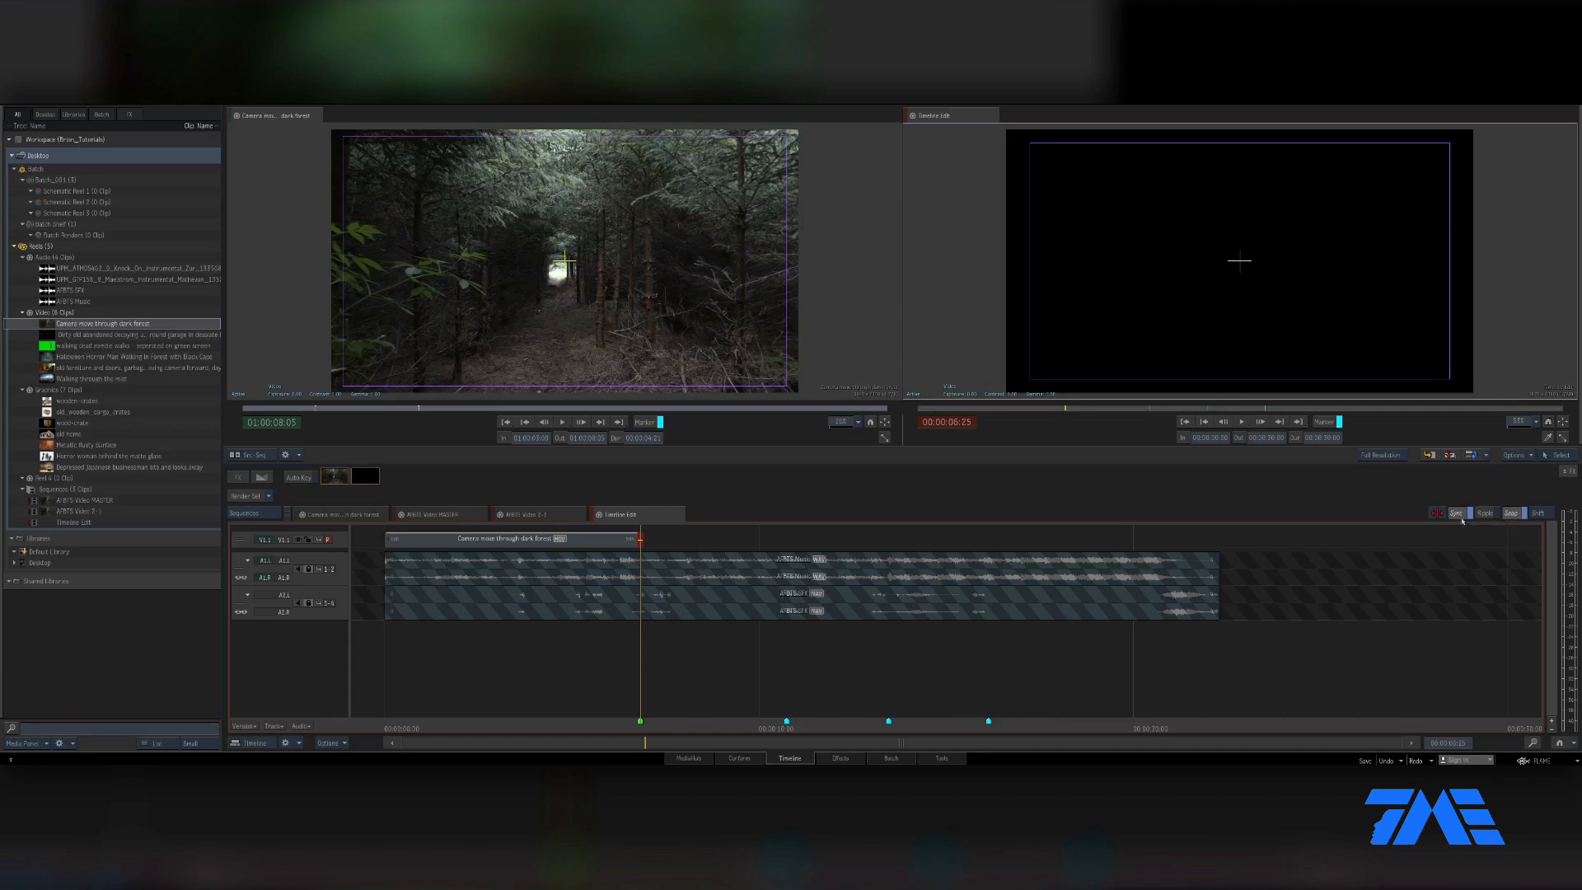
- Review the trimmed forest clip in the sequence by moving the playhead back through it
left_click(1458, 513)
left_click(1459, 515)
left_click_drag(598, 723, 525, 732)
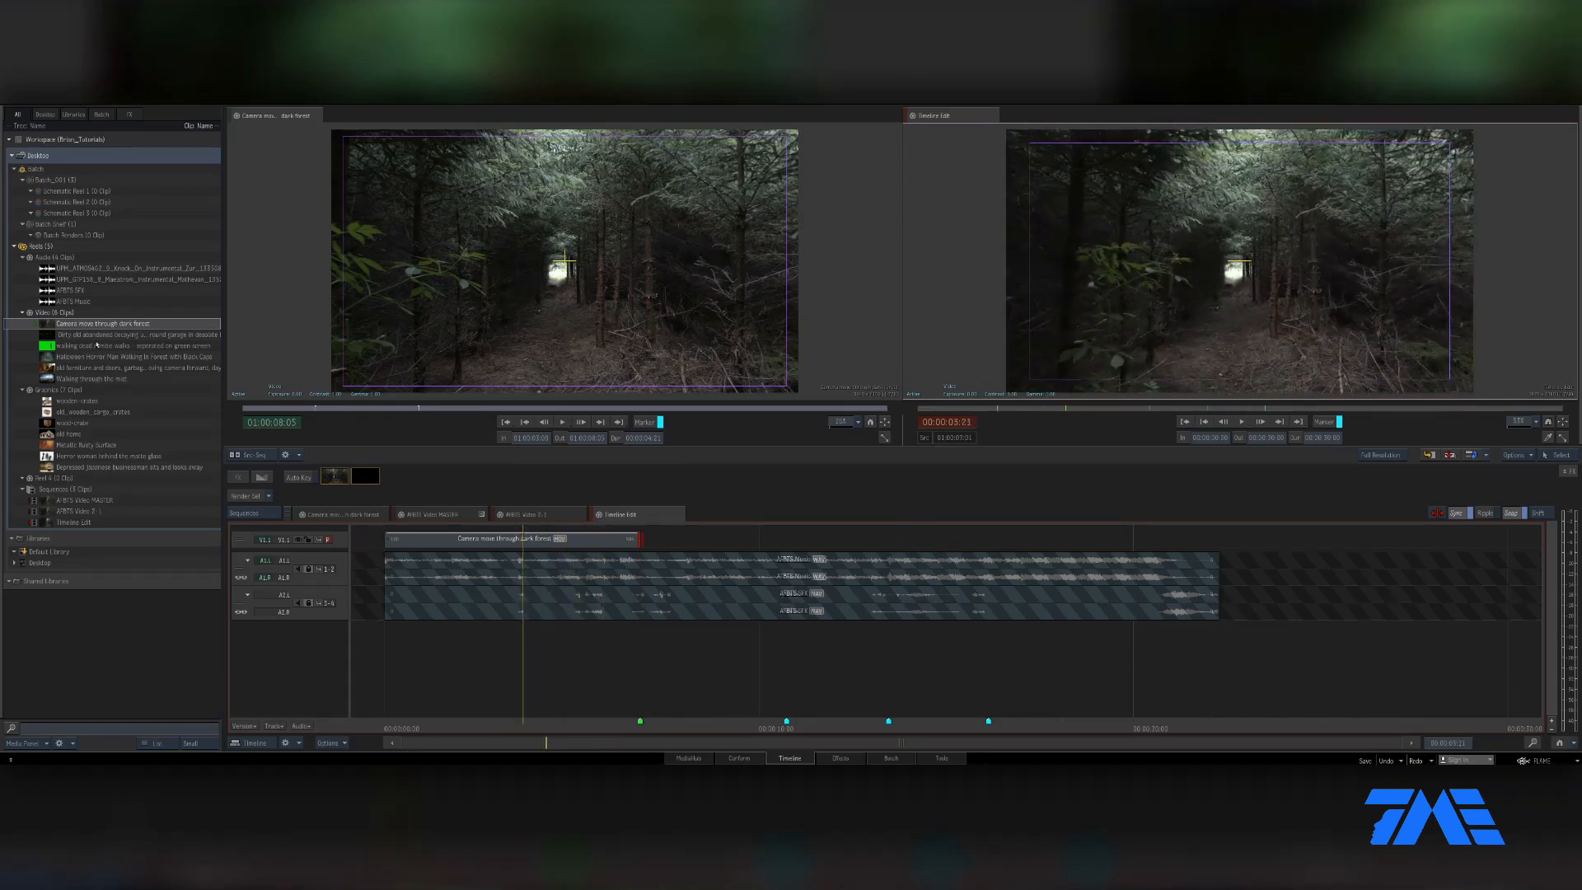
- Load the dirty old abandoned decaying garage clip, park the sequence playhead on the green marker, and mark the source clip's in and out points
left_click(93, 336)
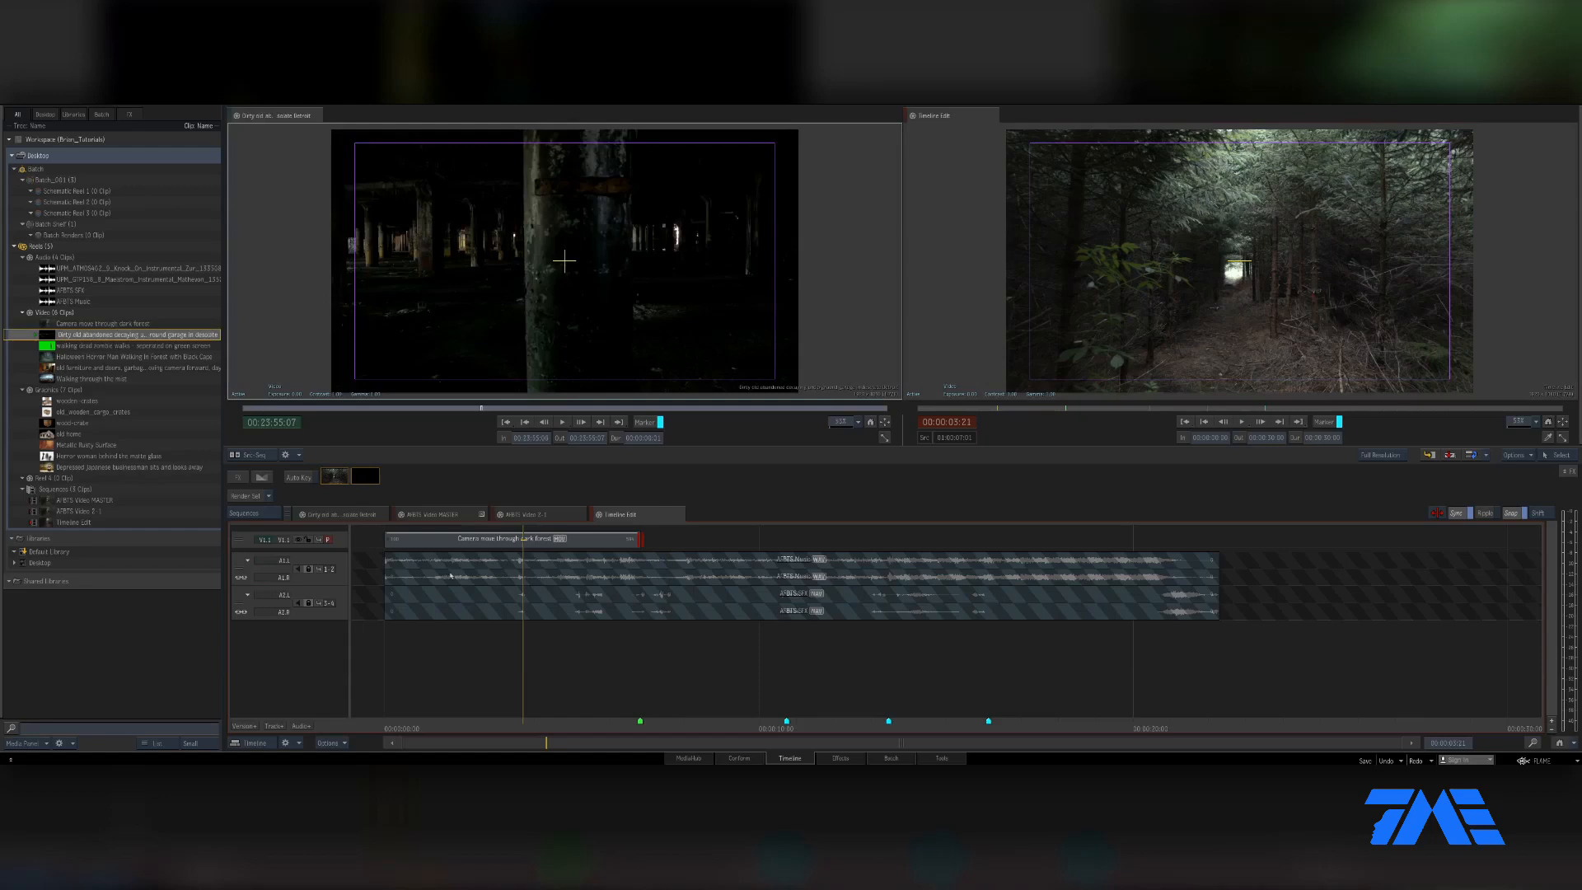
left_click(651, 729)
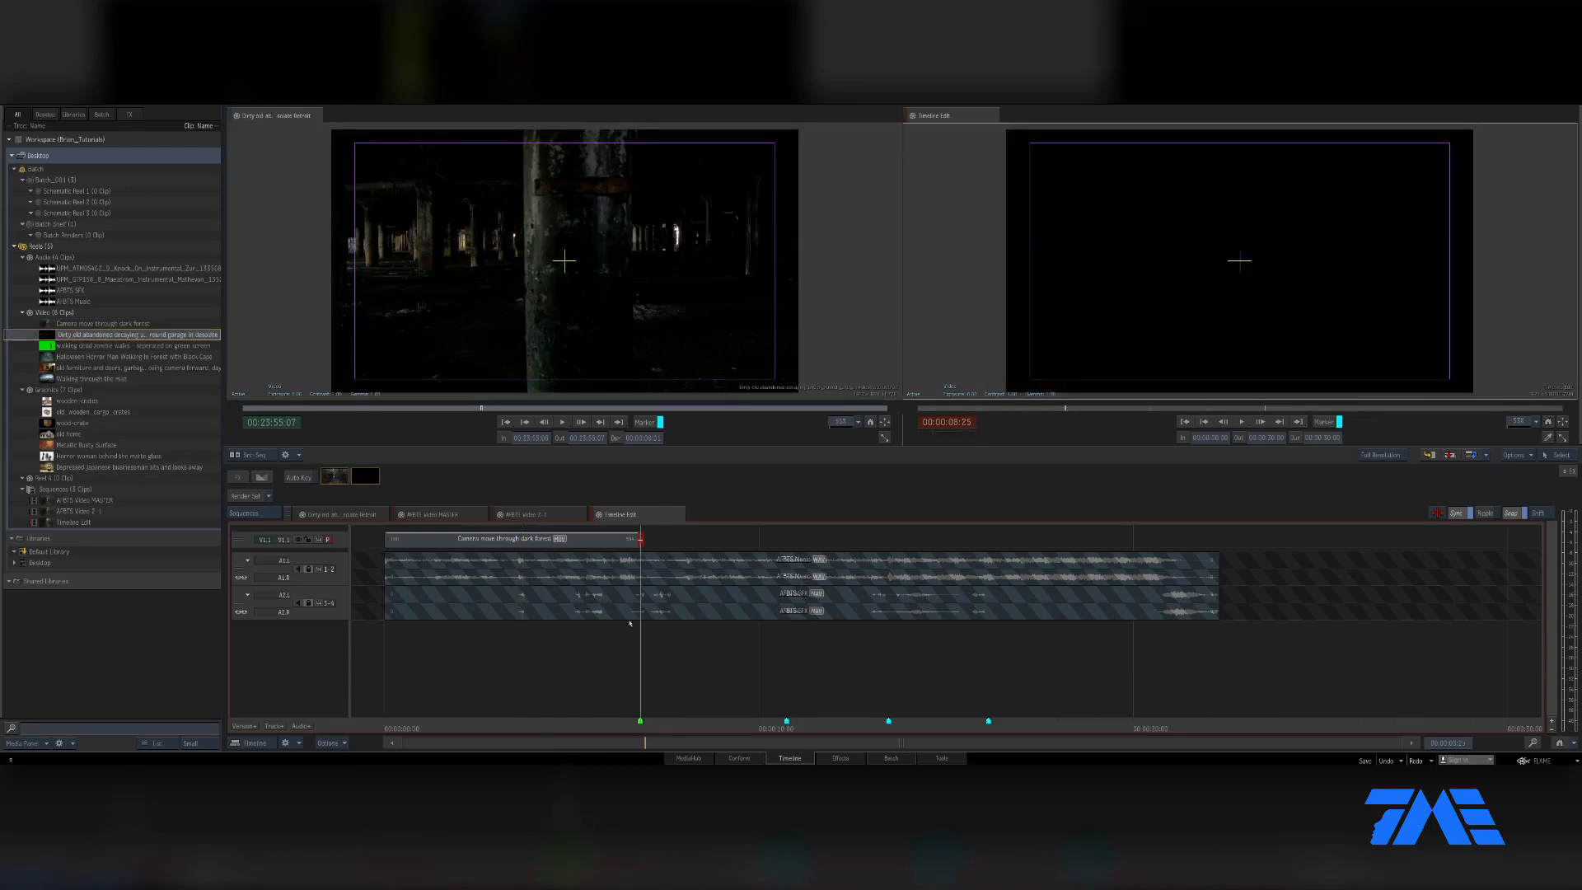
left_click_drag(460, 412, 538, 414)
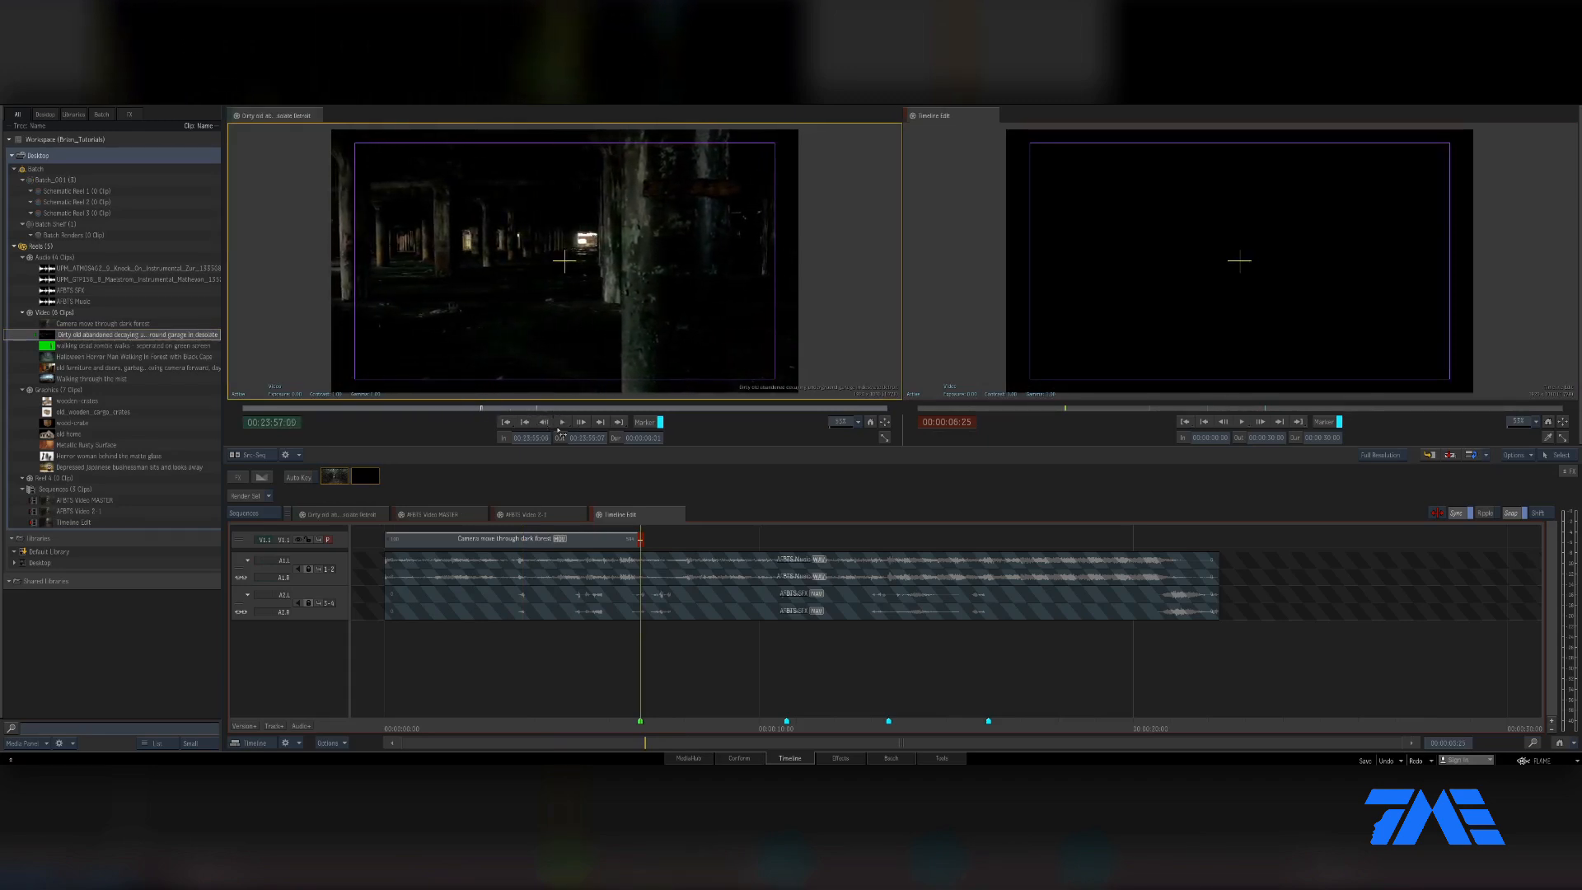
left_click(504, 440)
mouse_move(595, 410)
left_mouse_down()
mouse_move(608, 415)
mouse_move(577, 411)
left_mouse_up()
left_click(559, 439)
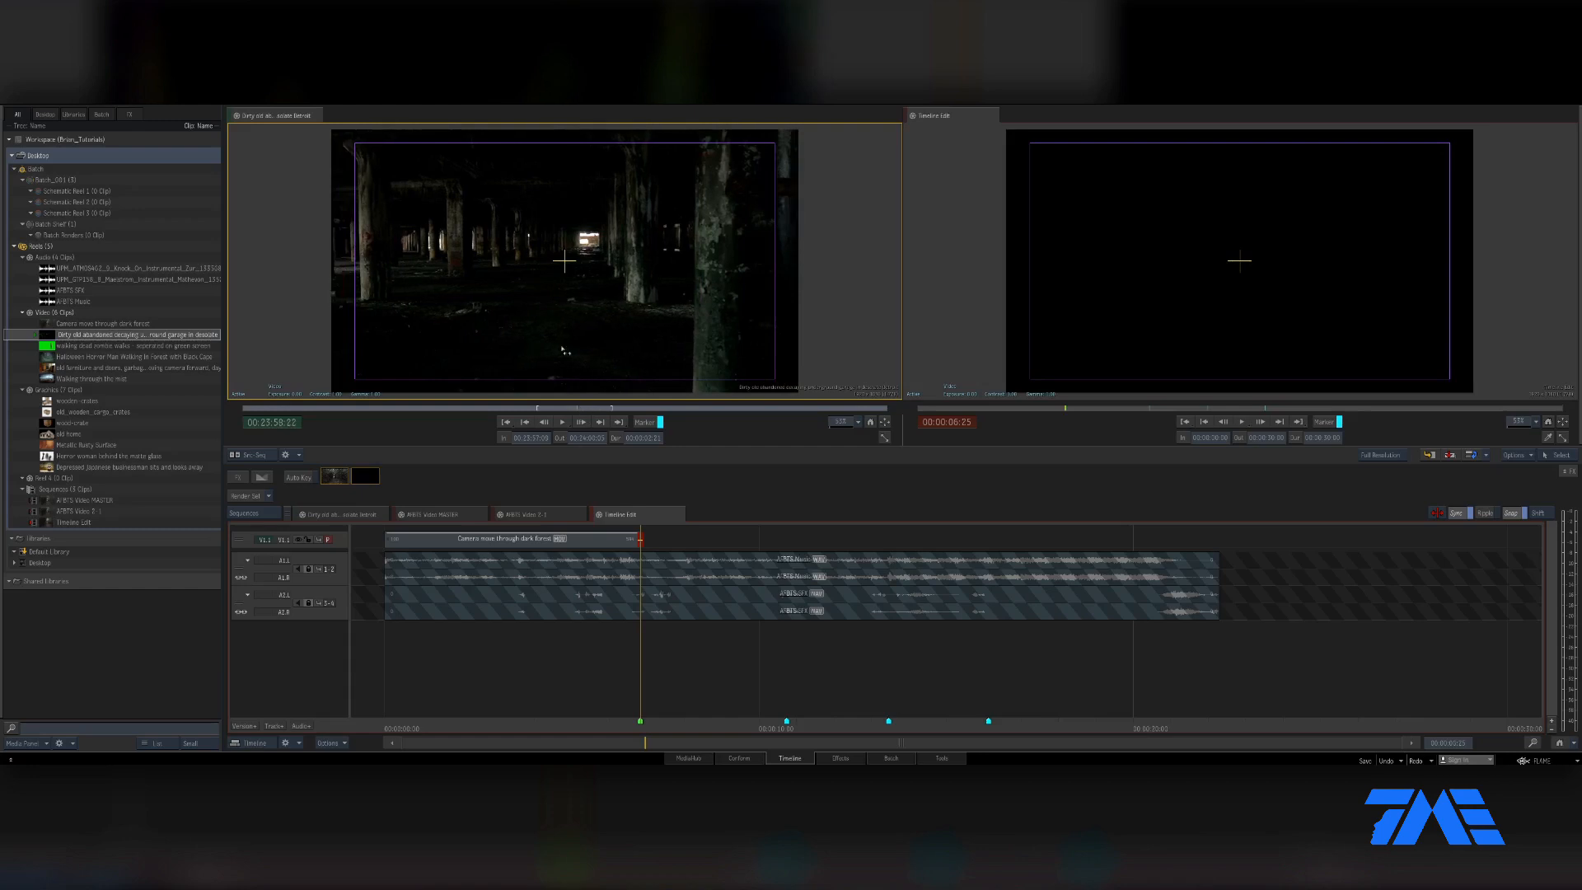
- Edit the marked garage section into the sequence at the green marker despite mismatched frame rates, and extend its end to 00:00:10:22 at the first cyan marker
left_click_drag(635, 342, 647, 536)
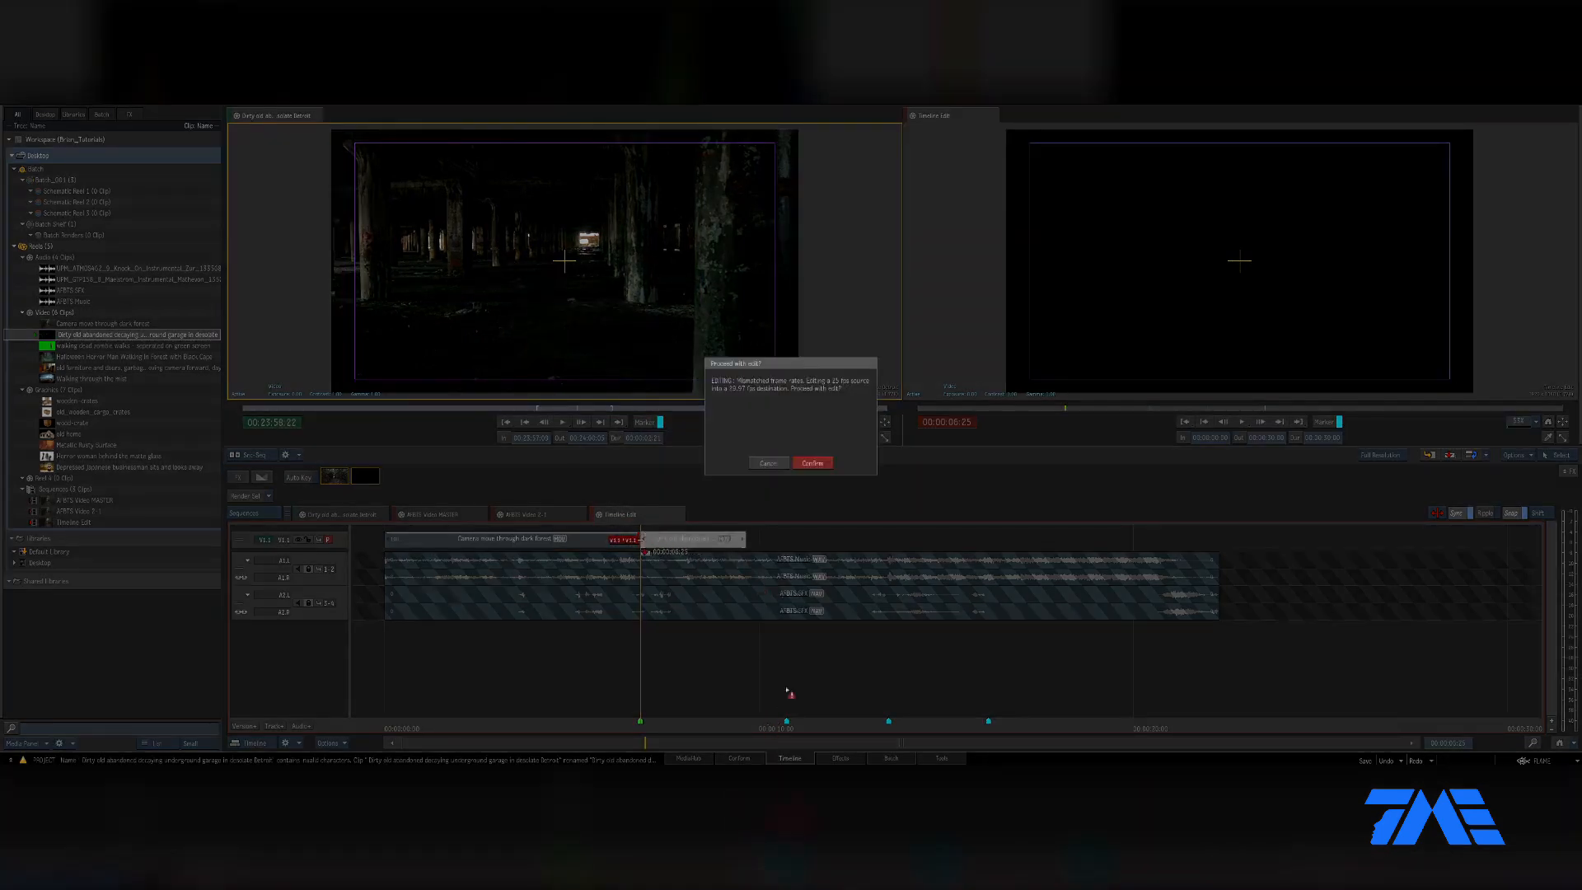
left_click(816, 463)
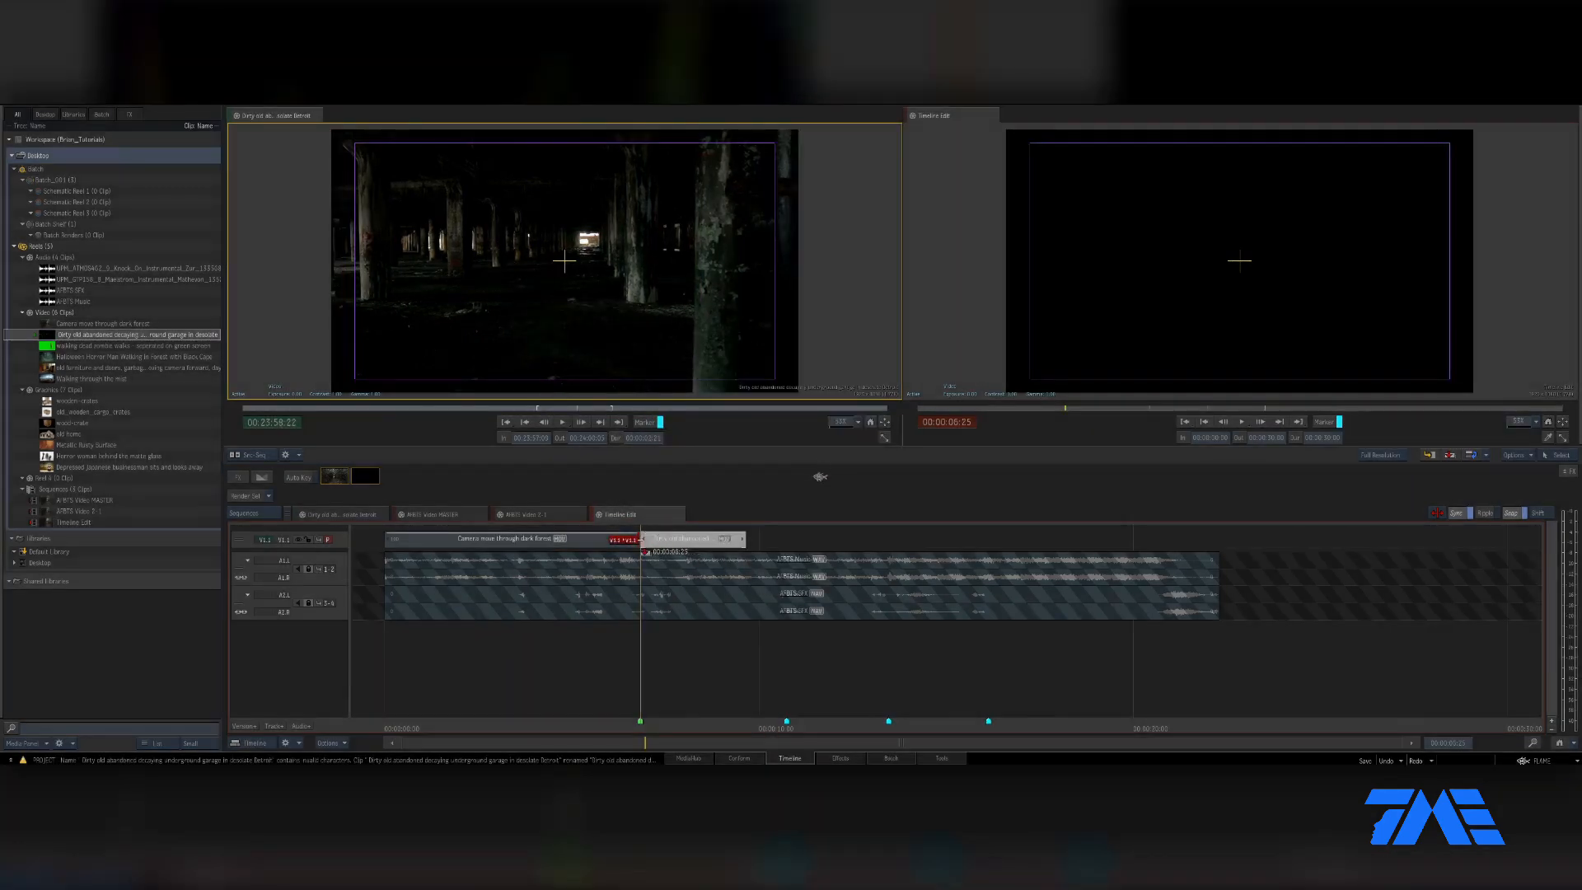
left_click(785, 728)
key("Right")
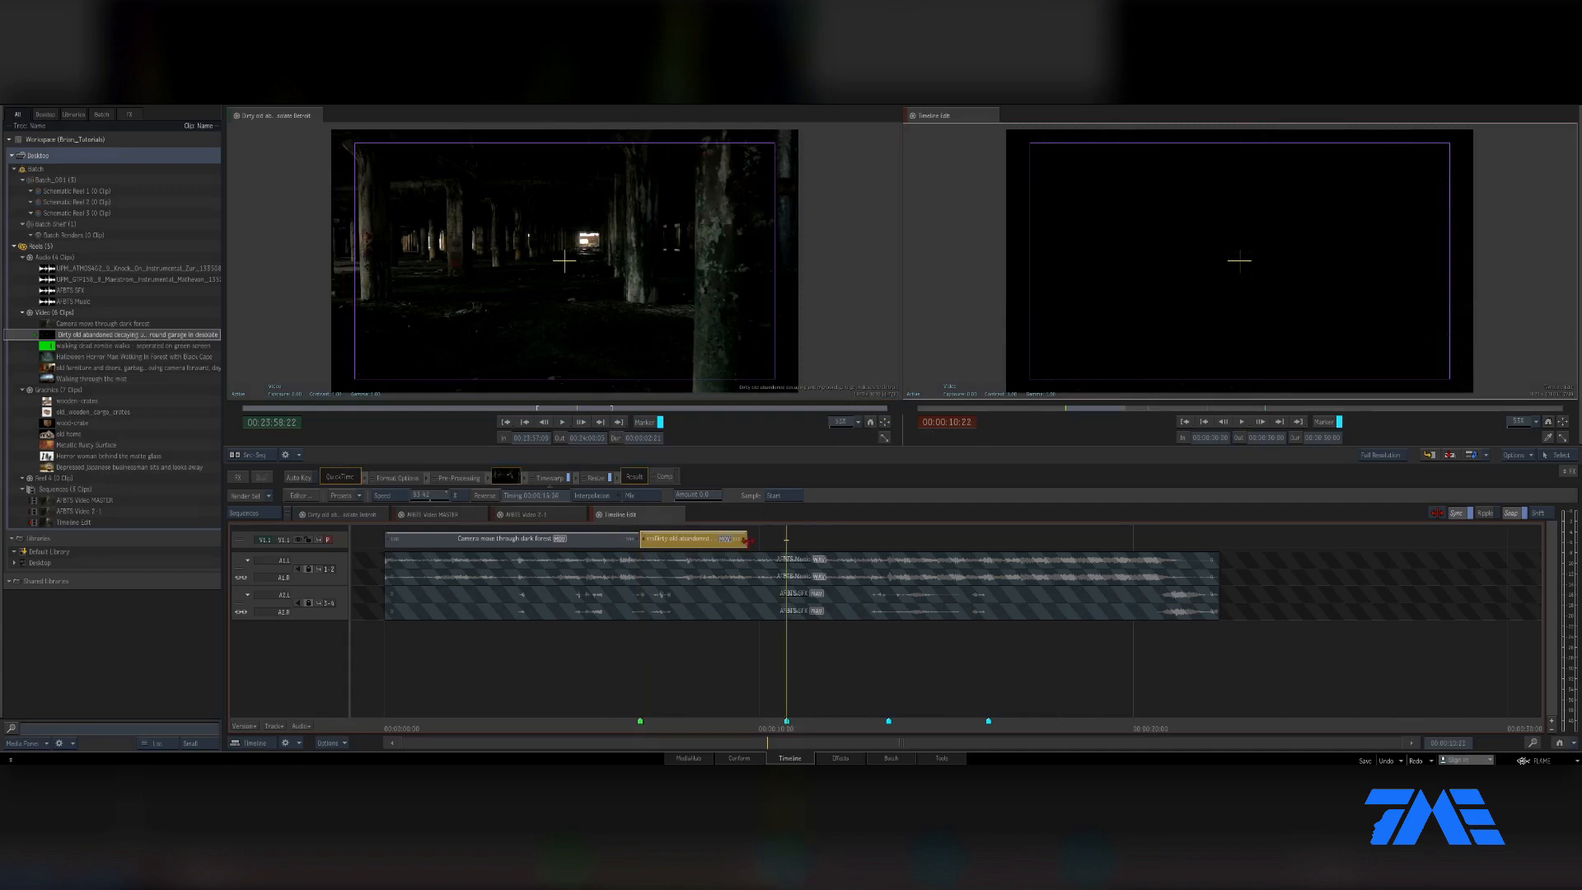
left_click_drag(747, 540, 787, 539)
- Scrub the garage clip's end, try trimming it back from the first cyan marker, and extend it to the marker again
mouse_move(748, 729)
left_mouse_down()
mouse_move(718, 728)
mouse_move(806, 729)
mouse_move(672, 730)
mouse_move(747, 730)
left_mouse_up()
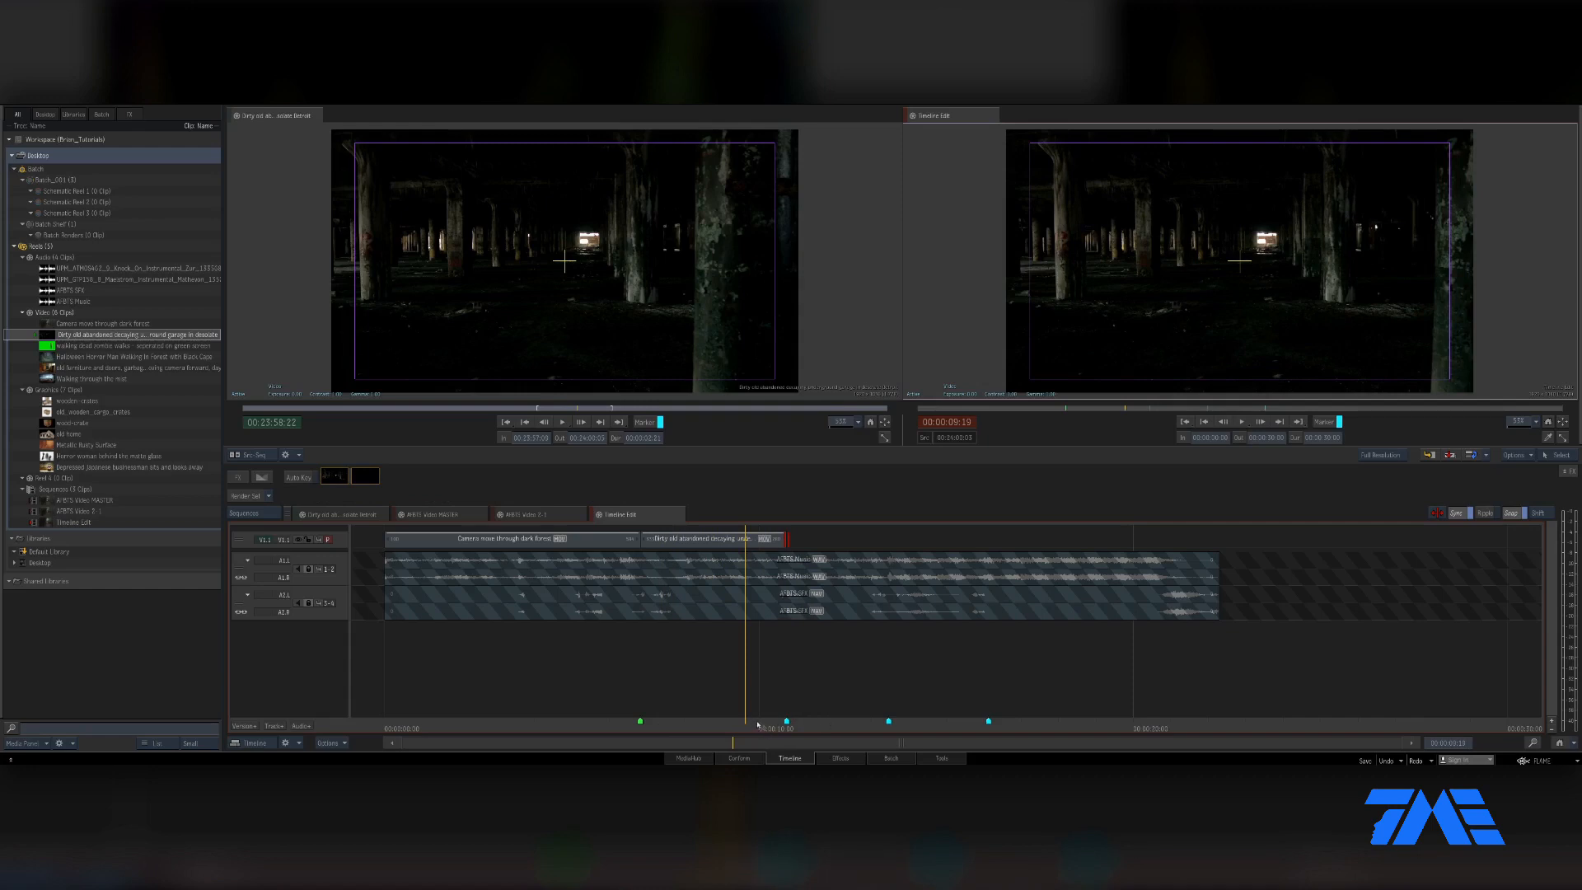
left_click_drag(757, 727, 781, 728)
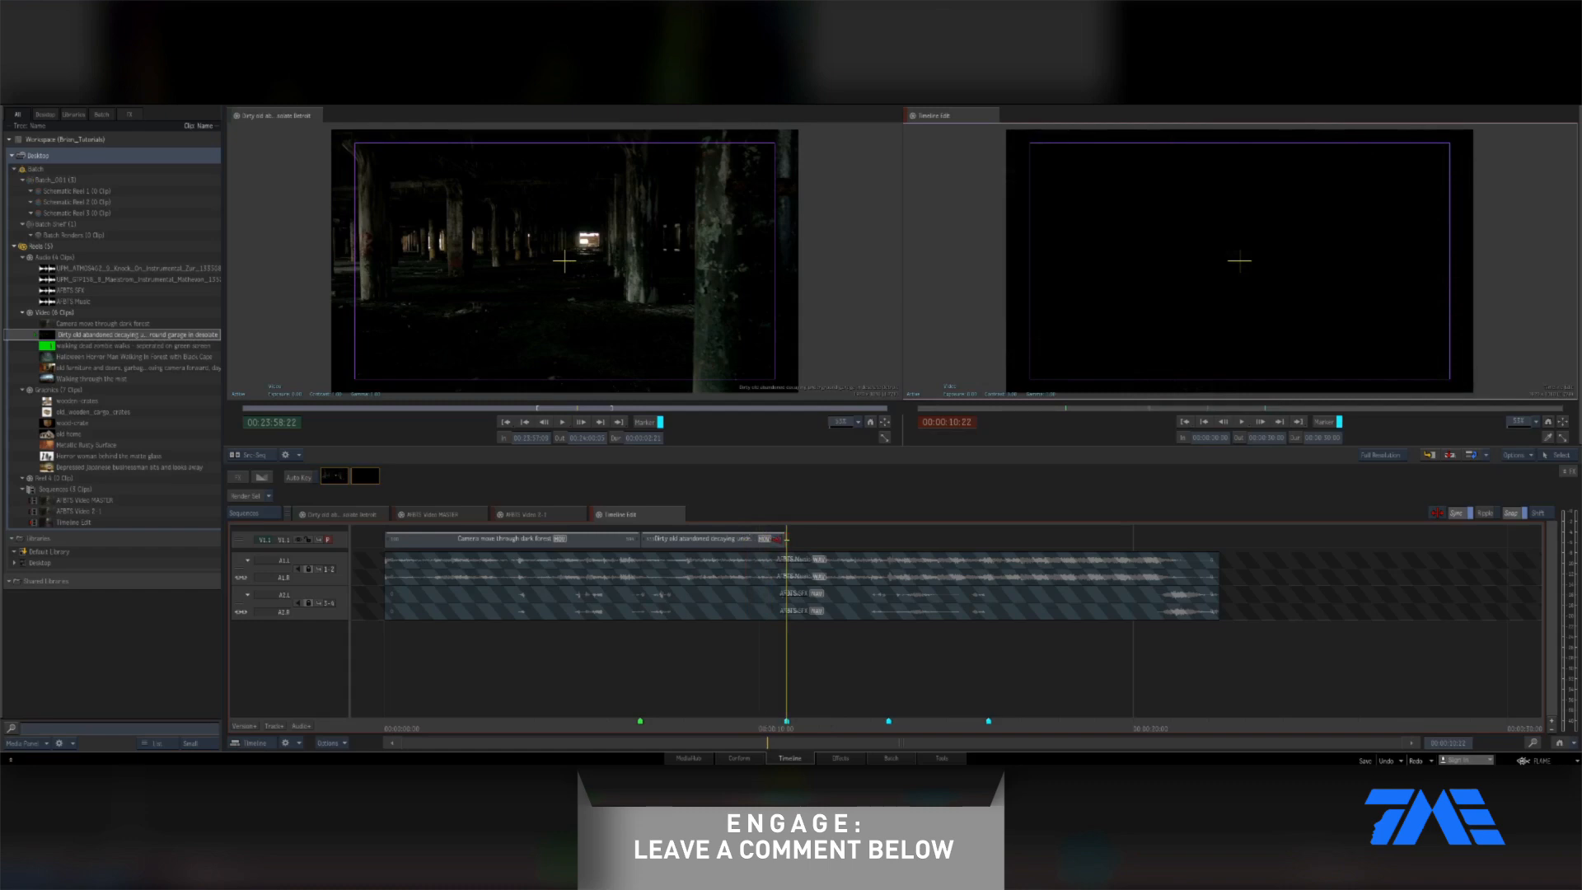
left_click_drag(783, 540, 740, 540)
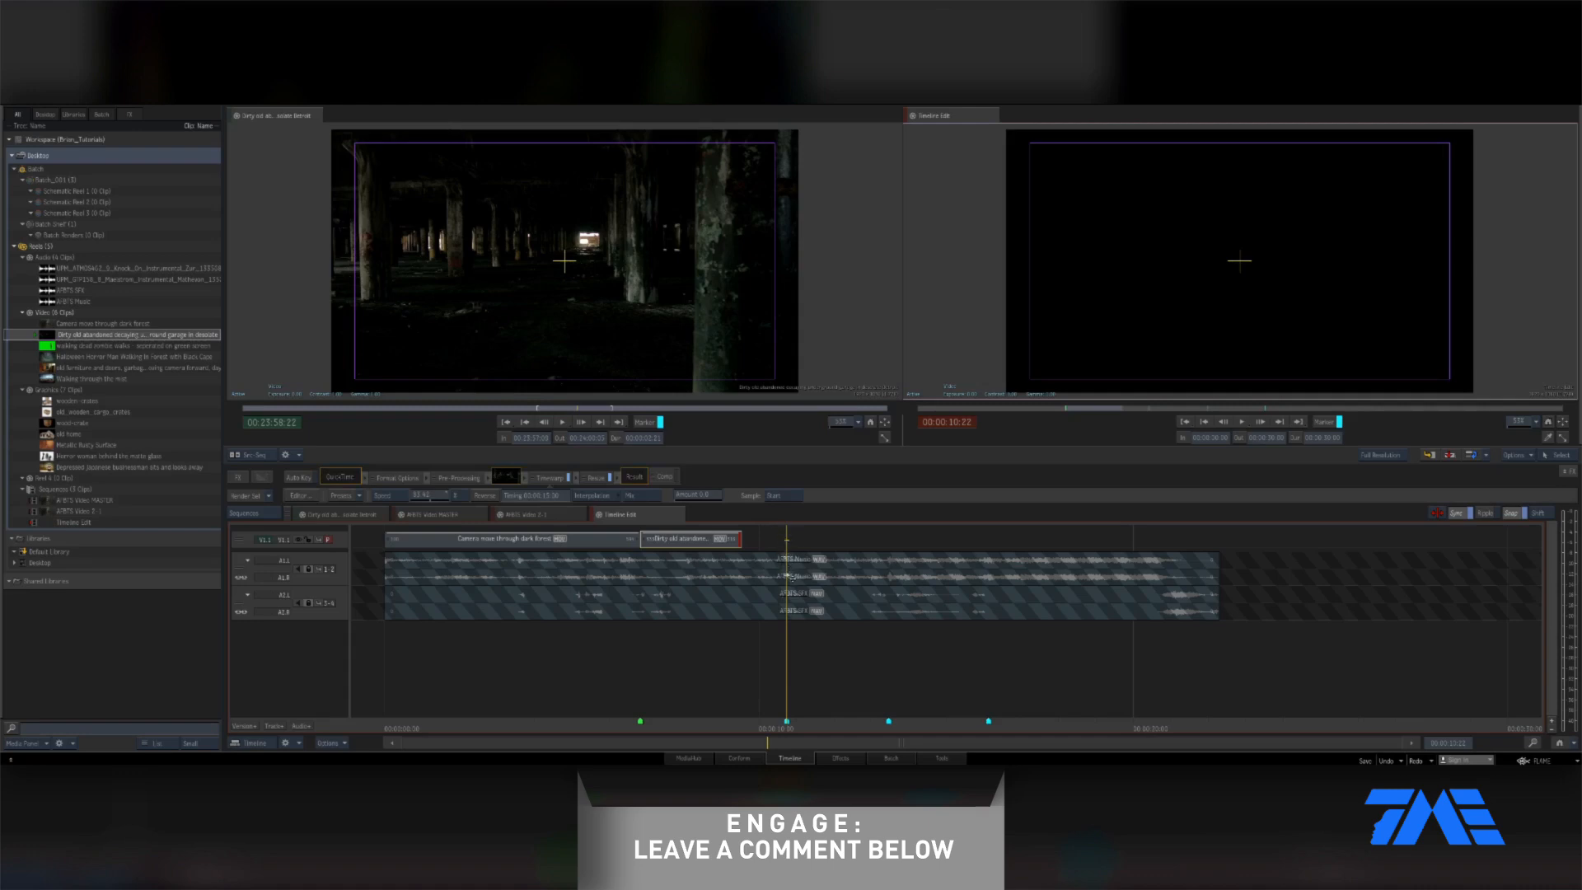
left_click_drag(741, 539, 804, 538)
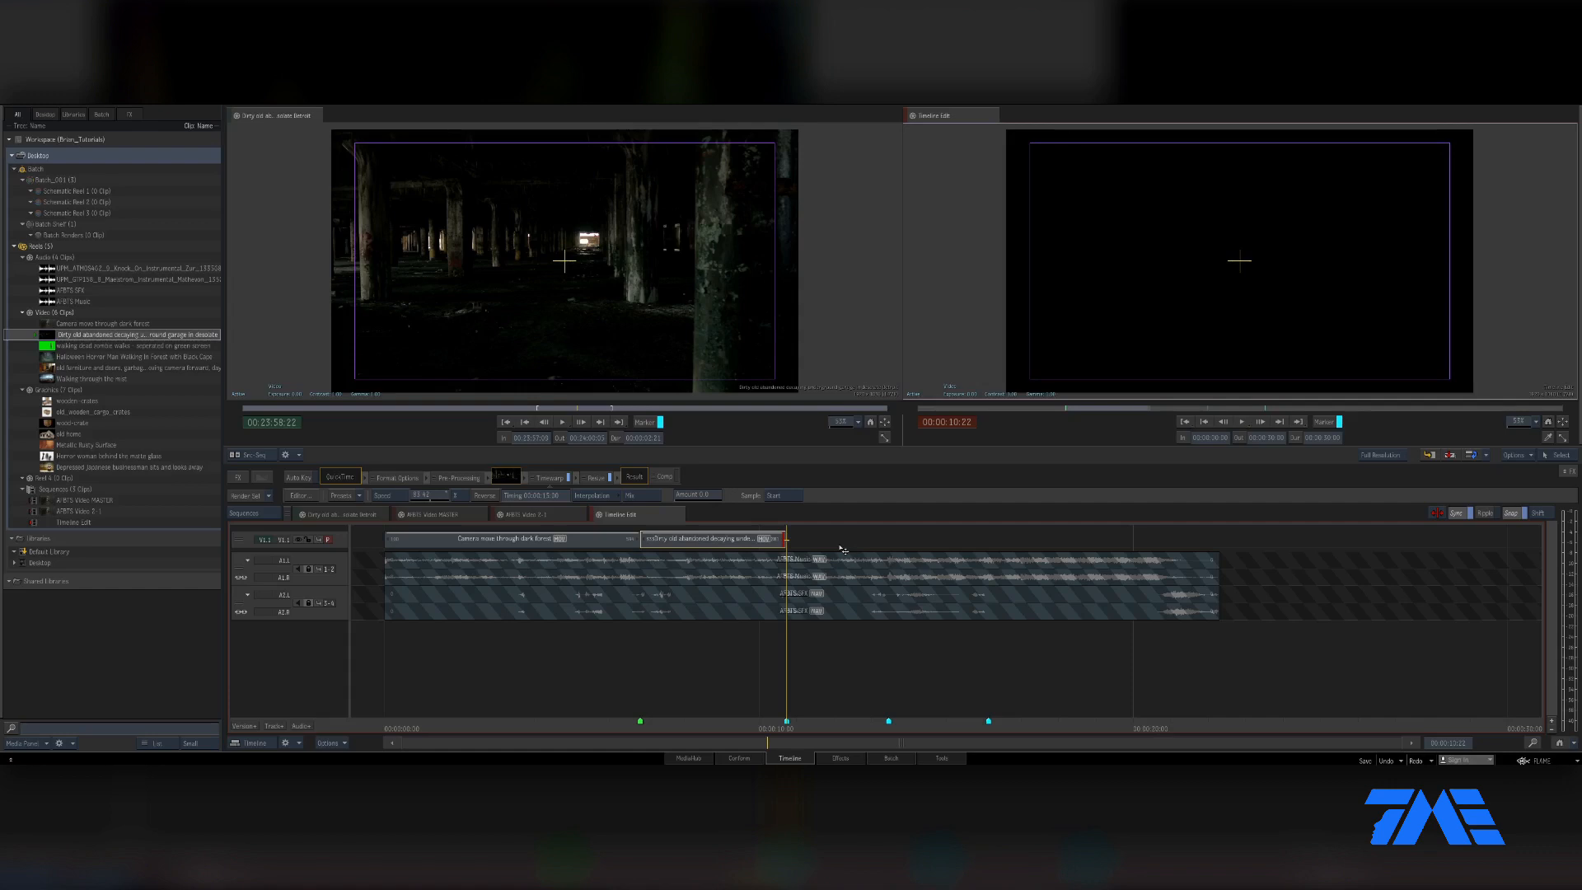
- Review the garage clip in the sequence around 00:00:08:13 and preview the walking dead zombie green-screen clip
left_click(730, 537)
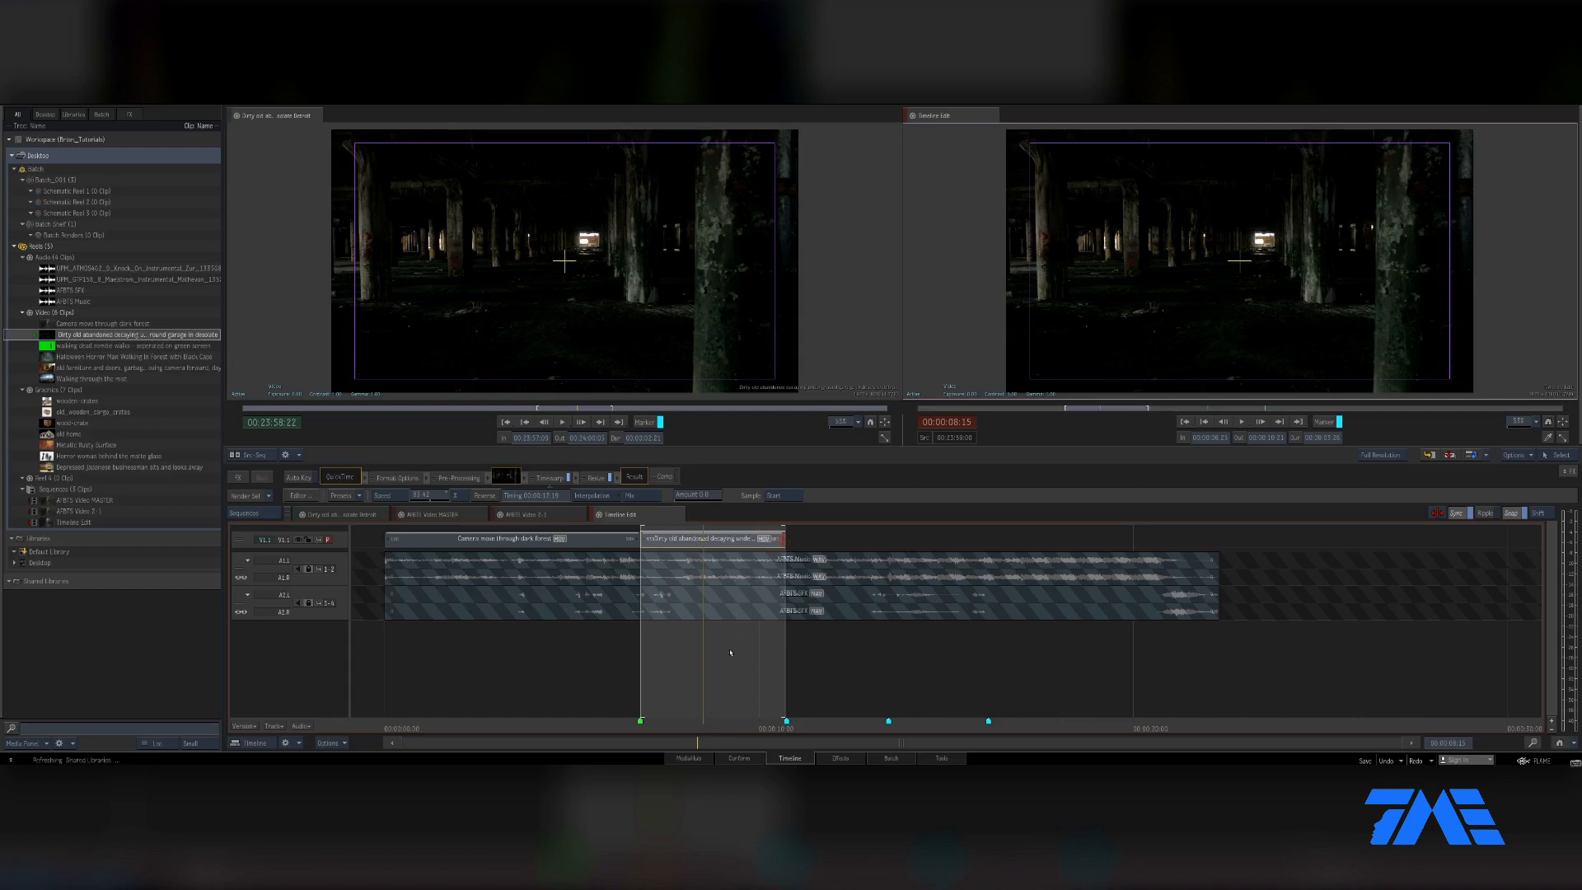
key("alt+x")
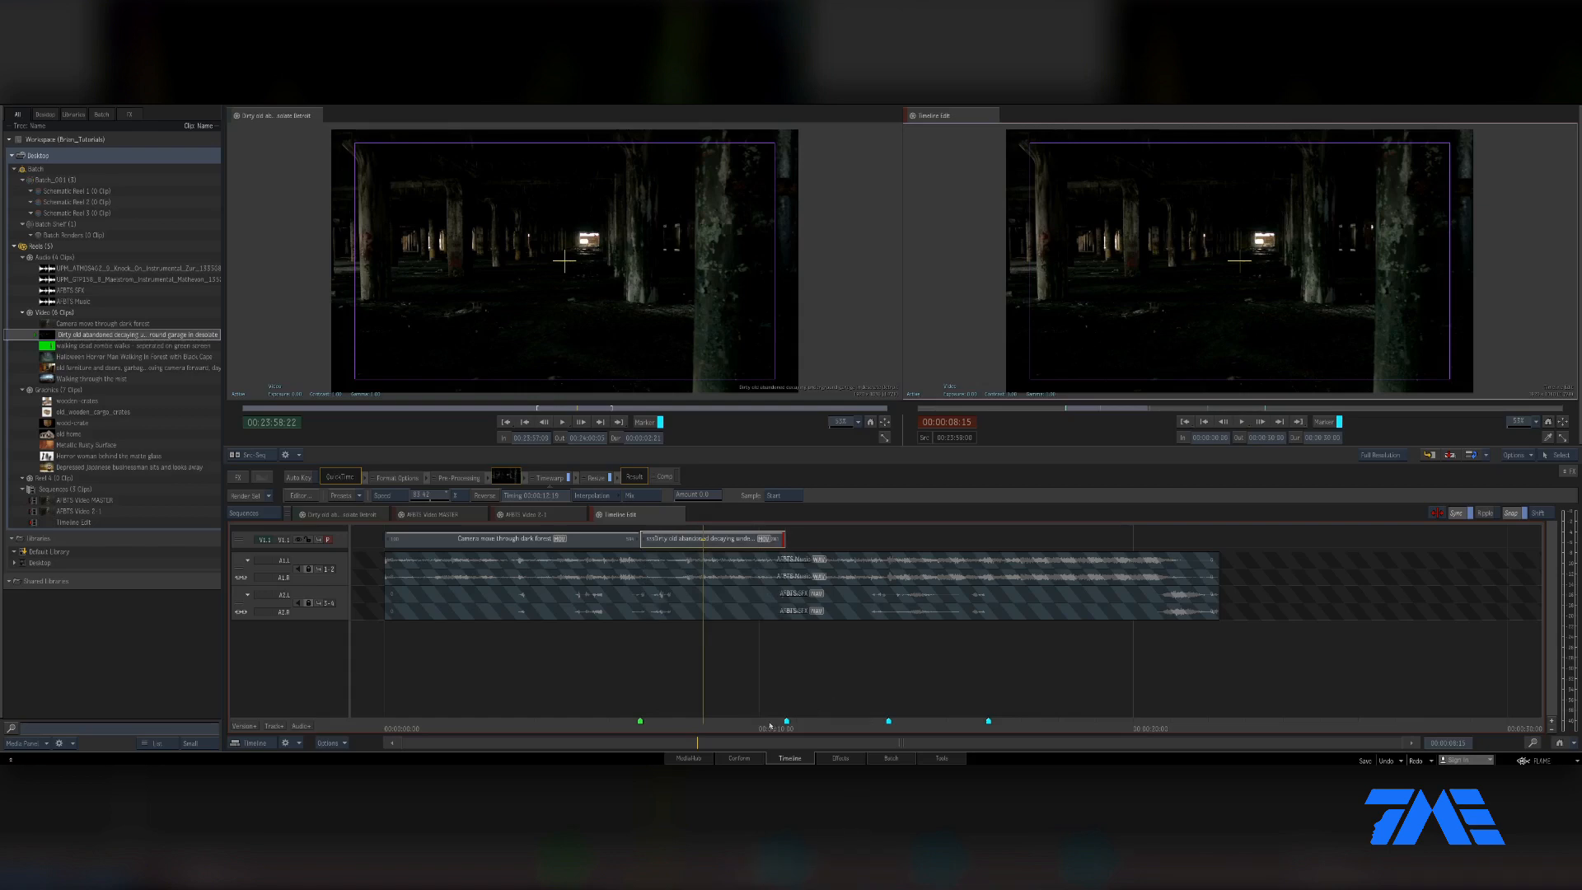
left_click_drag(771, 726, 700, 727)
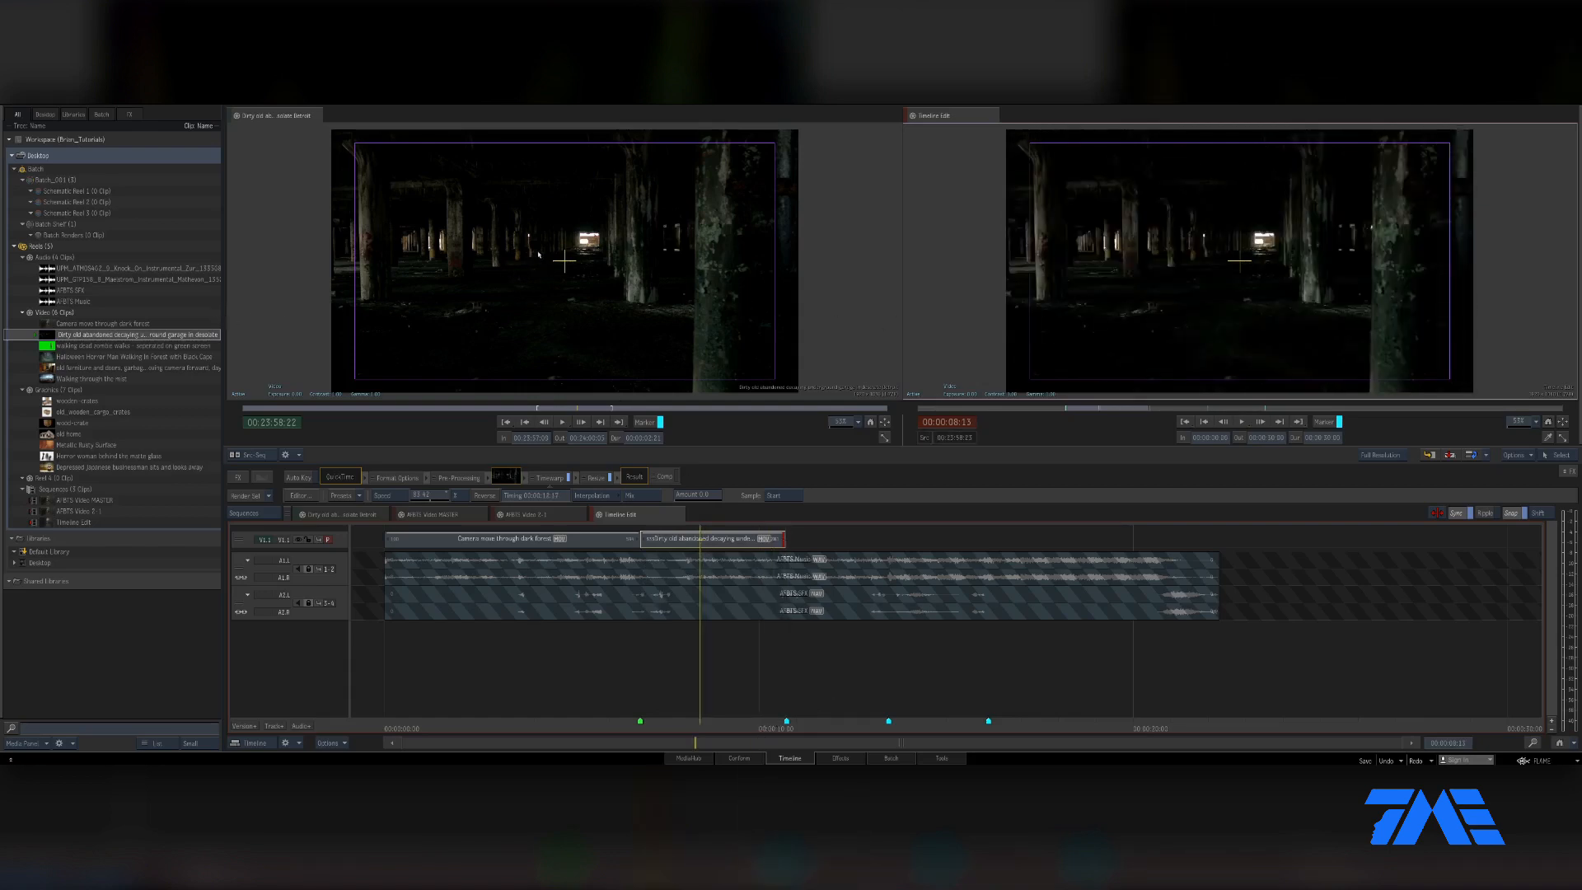
left_click(55, 347)
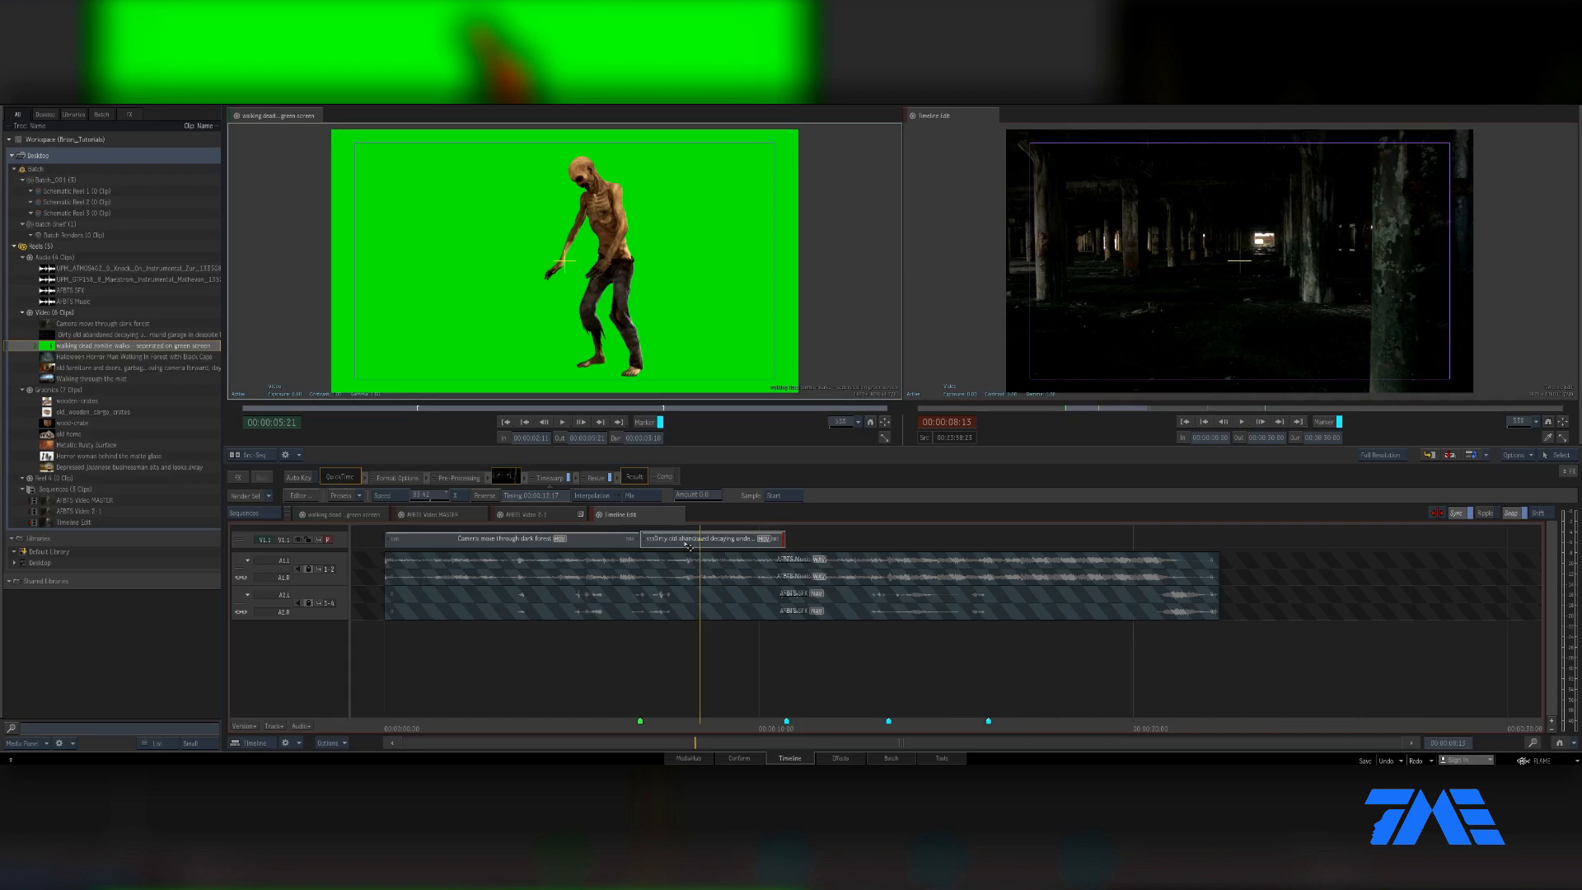
left_click(692, 544)
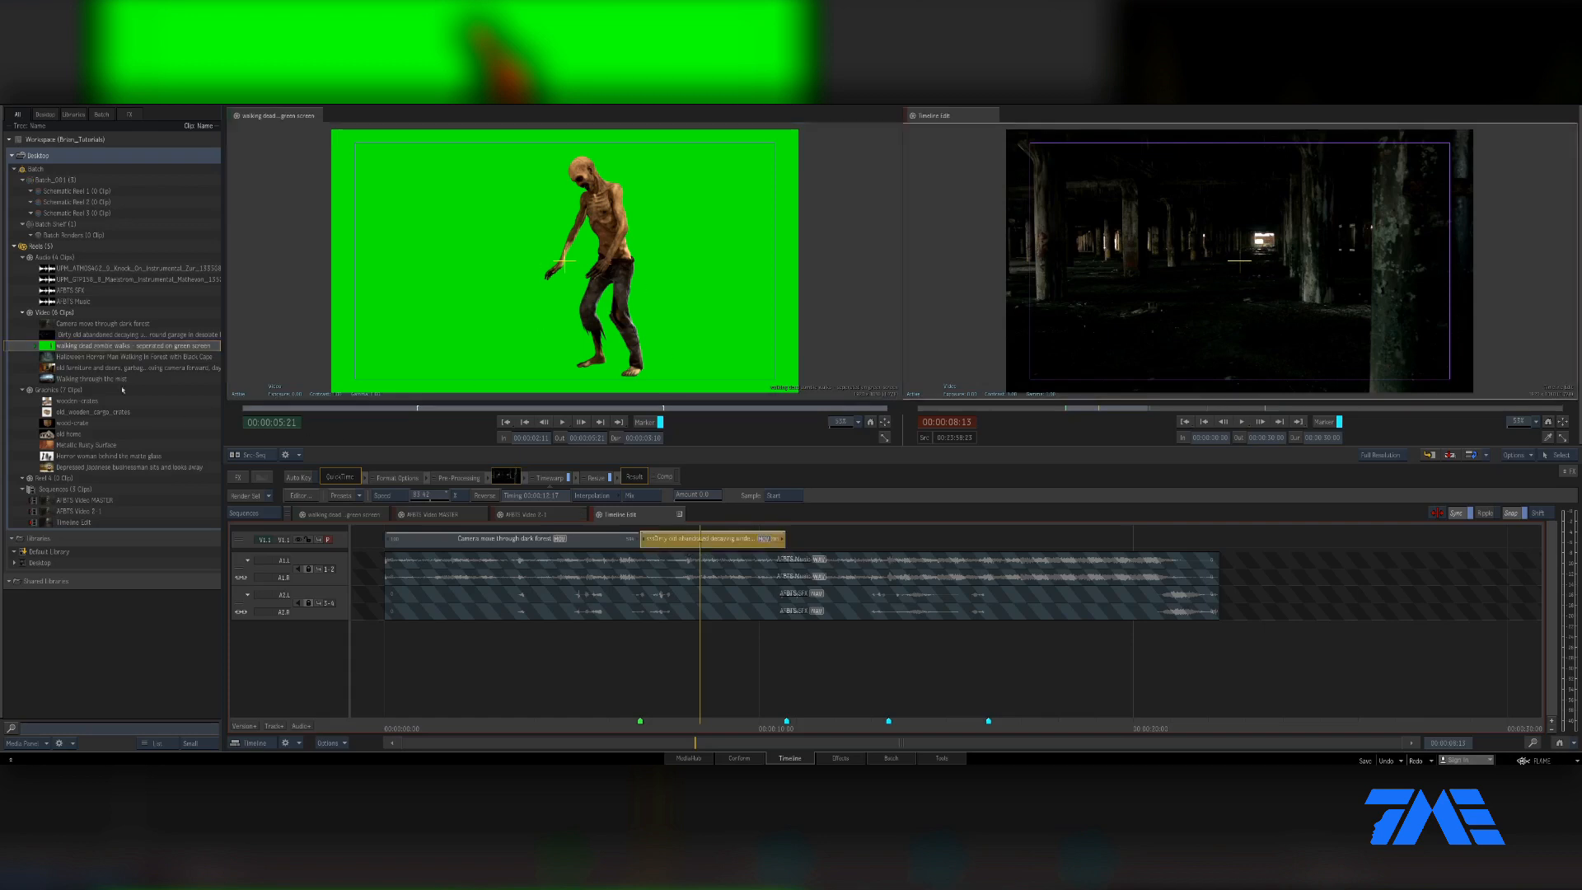
- Load the Halloween Horror Man clip, park the sequence playhead on the first cyan marker, and mark the source clip's in and out points
left_click(49, 357)
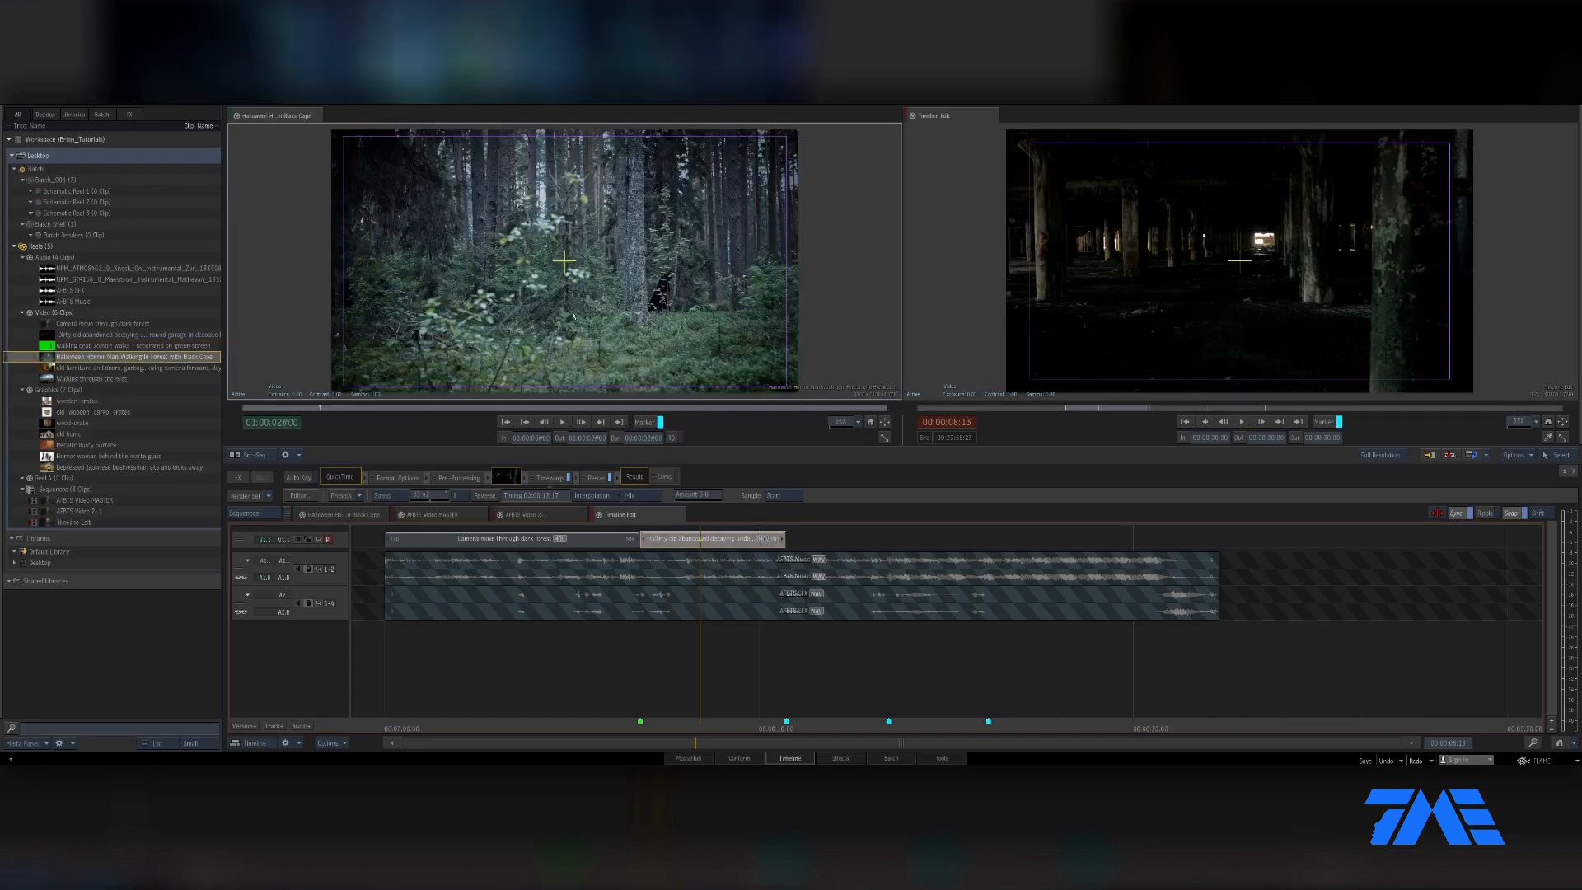
left_click(791, 727)
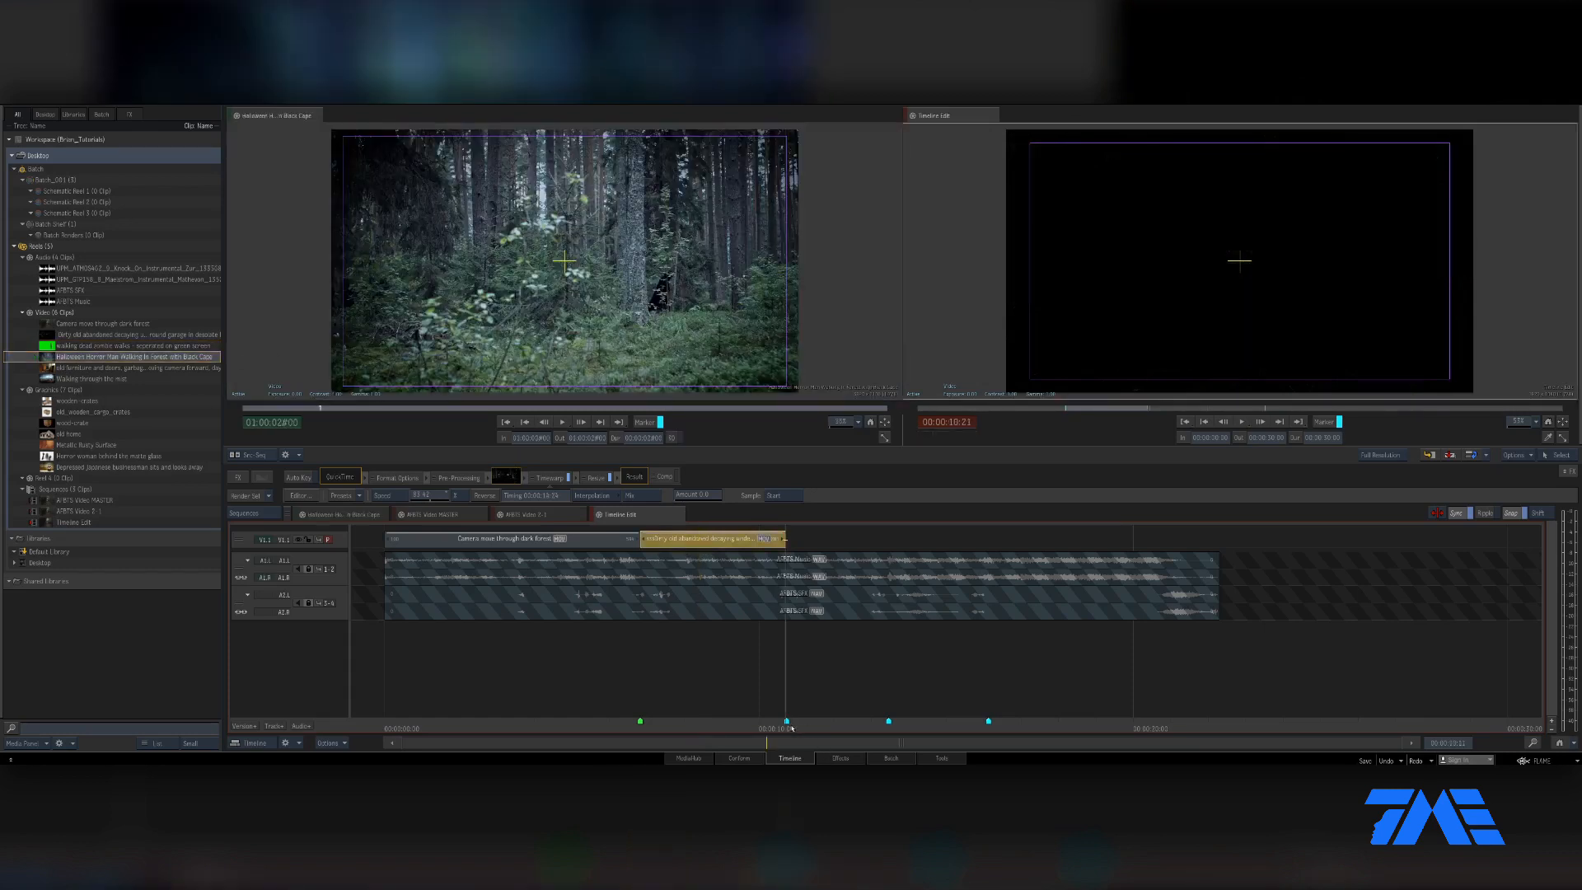
left_click_drag(354, 410, 307, 424)
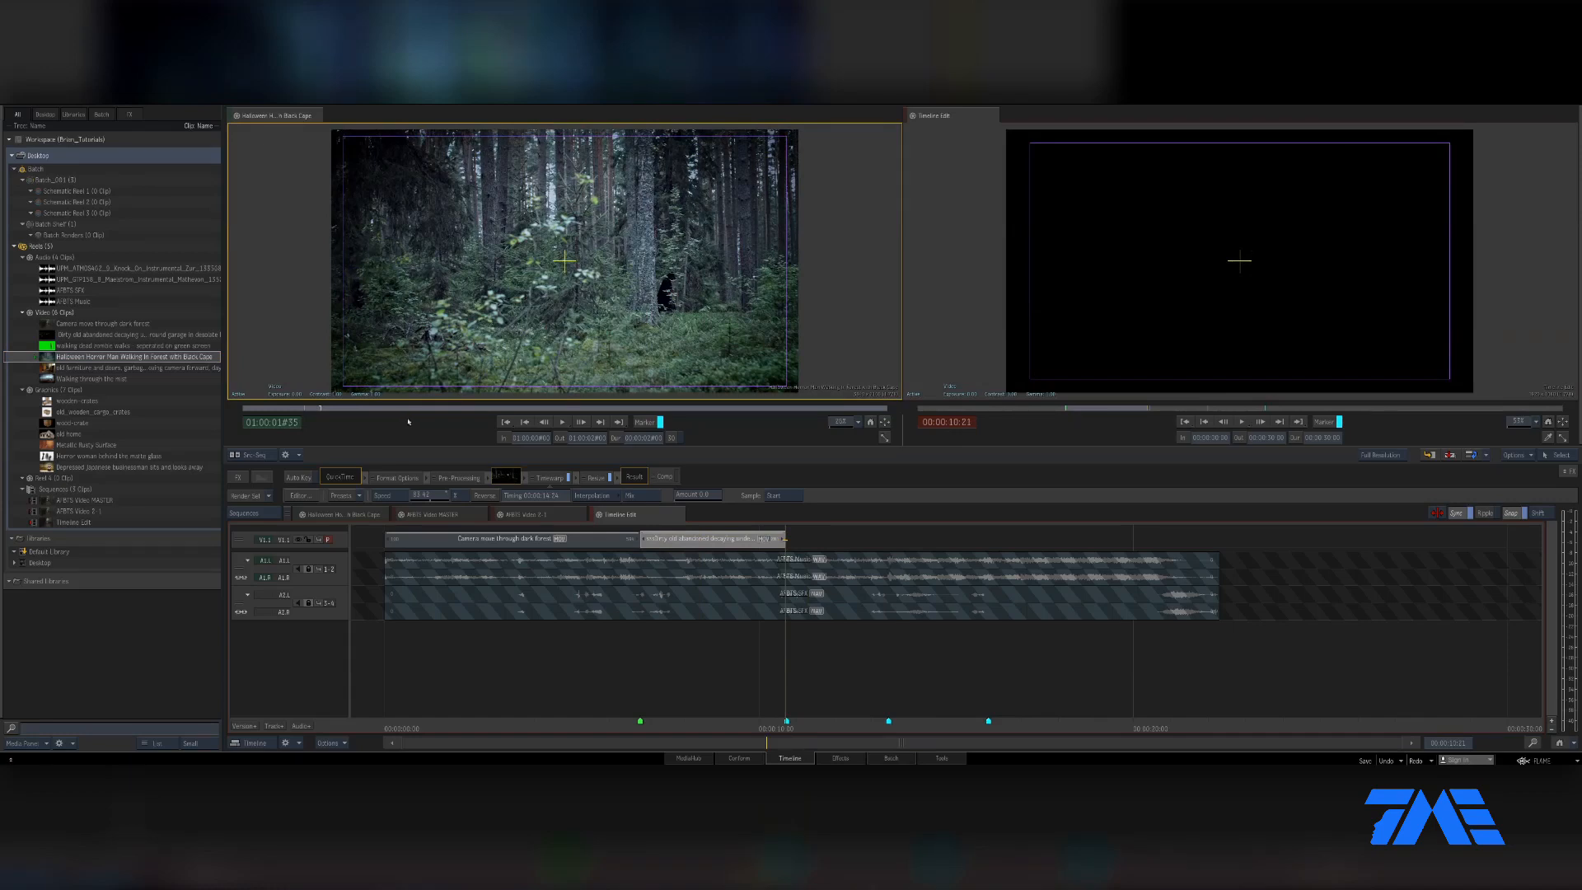
key("space")
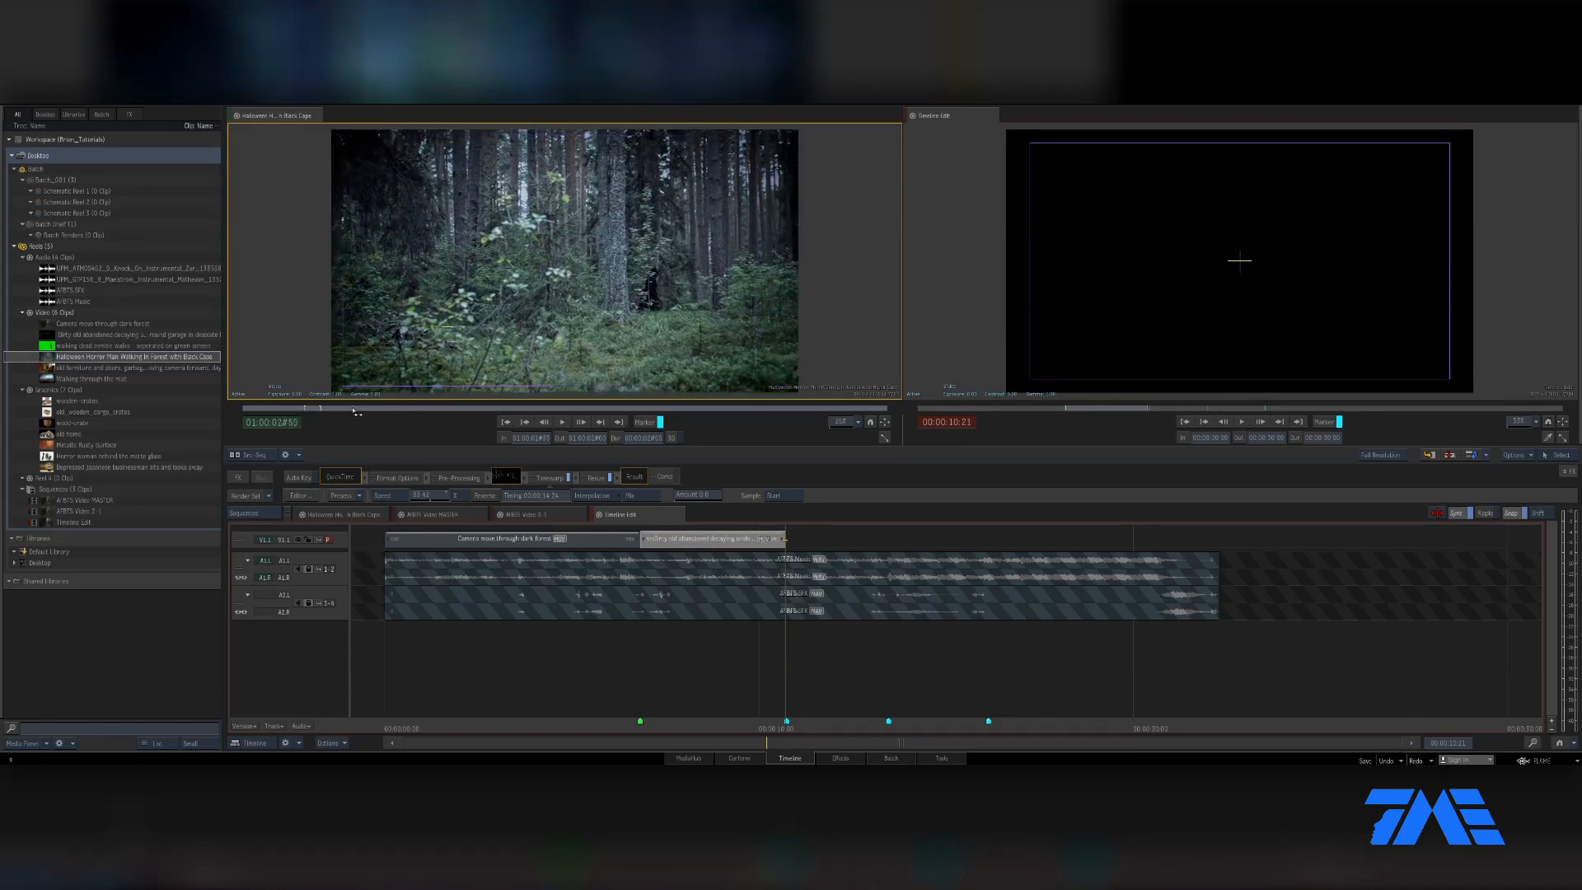
key("o")
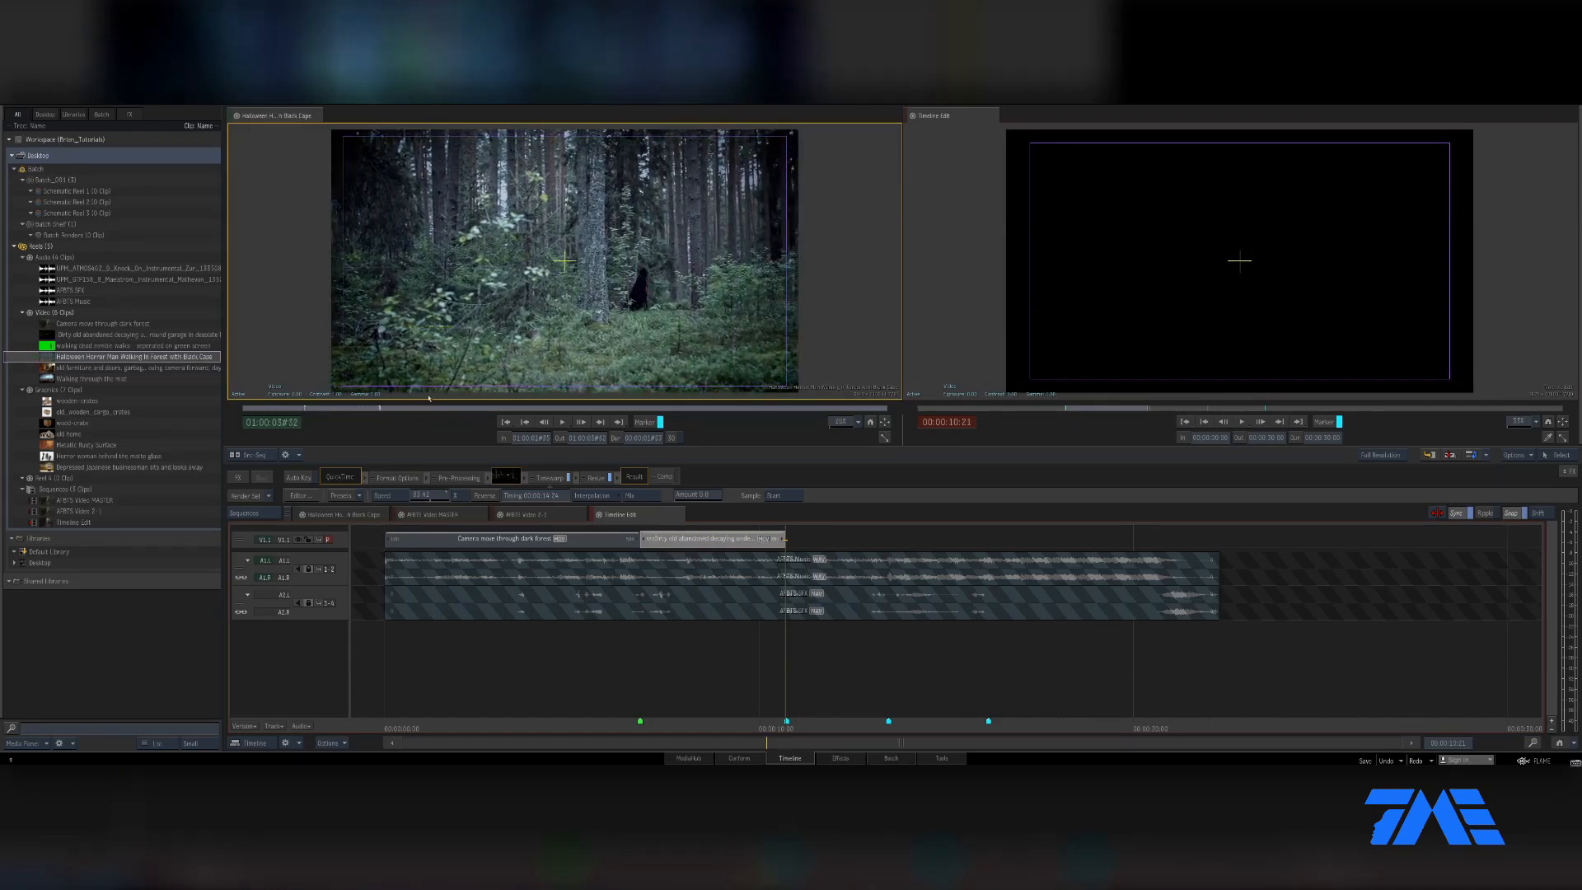
- Step through the marked range of the Halloween Horror Man source clip to frame 01:00:02#48 to examine the caped figure's movement
left_click(350, 411)
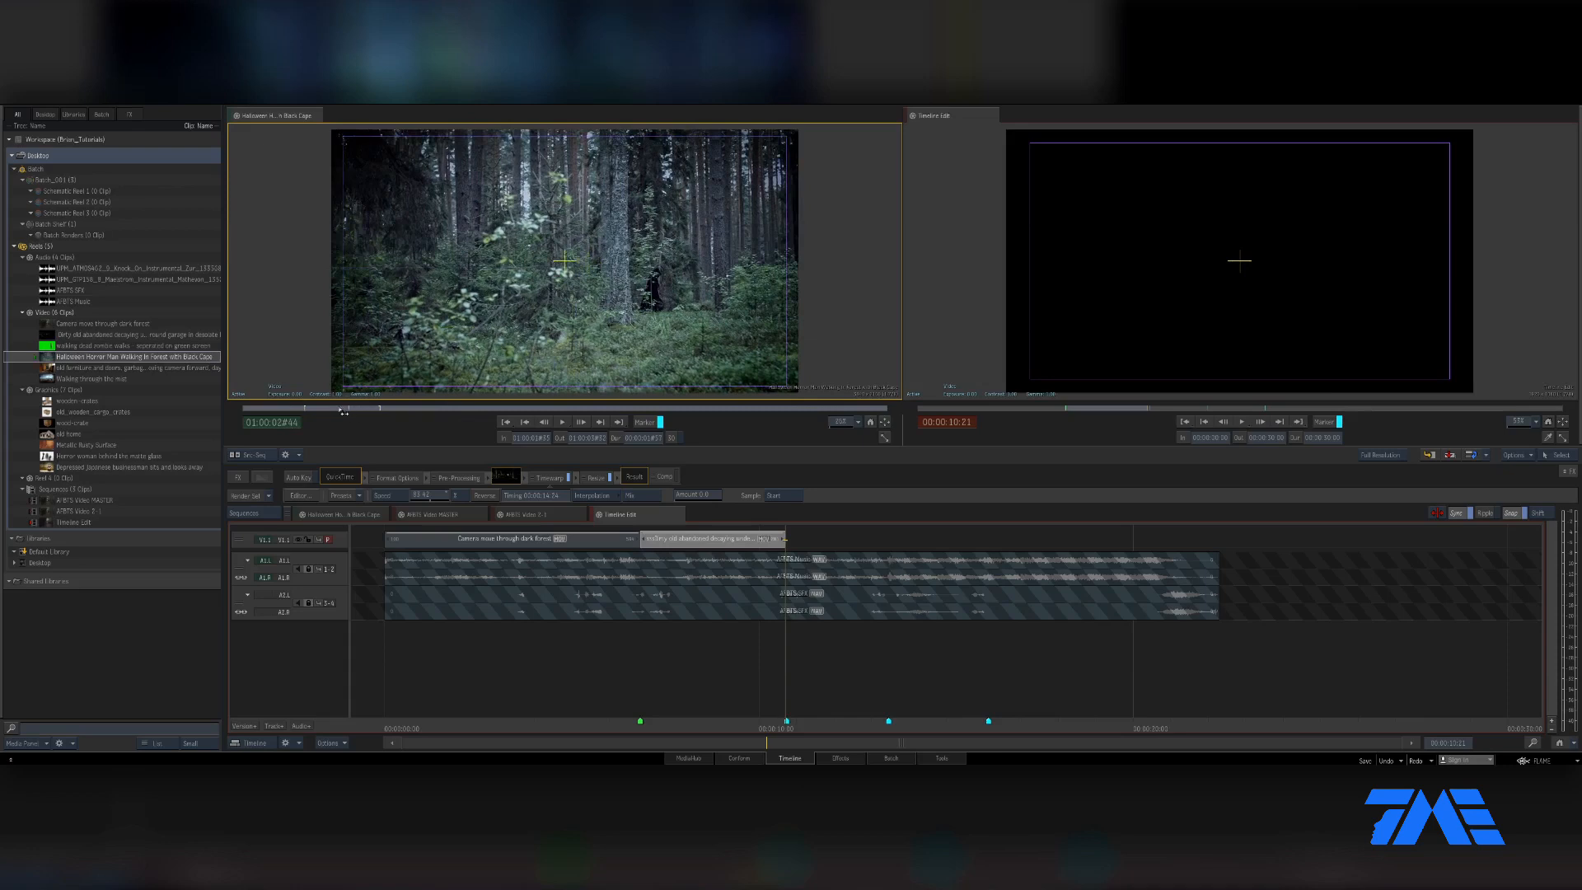
left_click(341, 411)
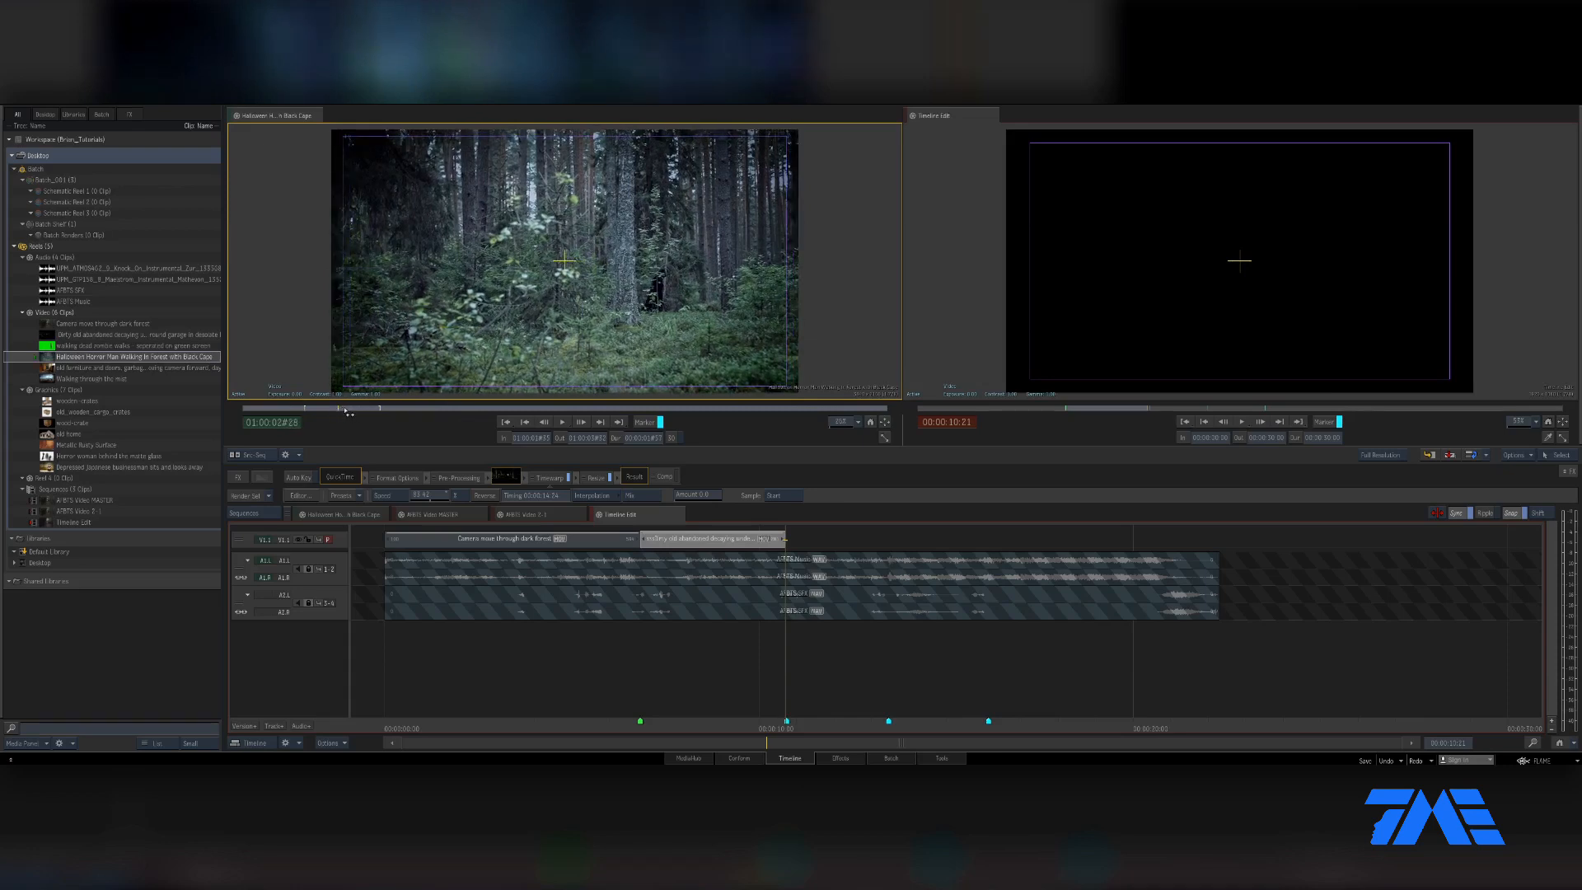
left_click(350, 411)
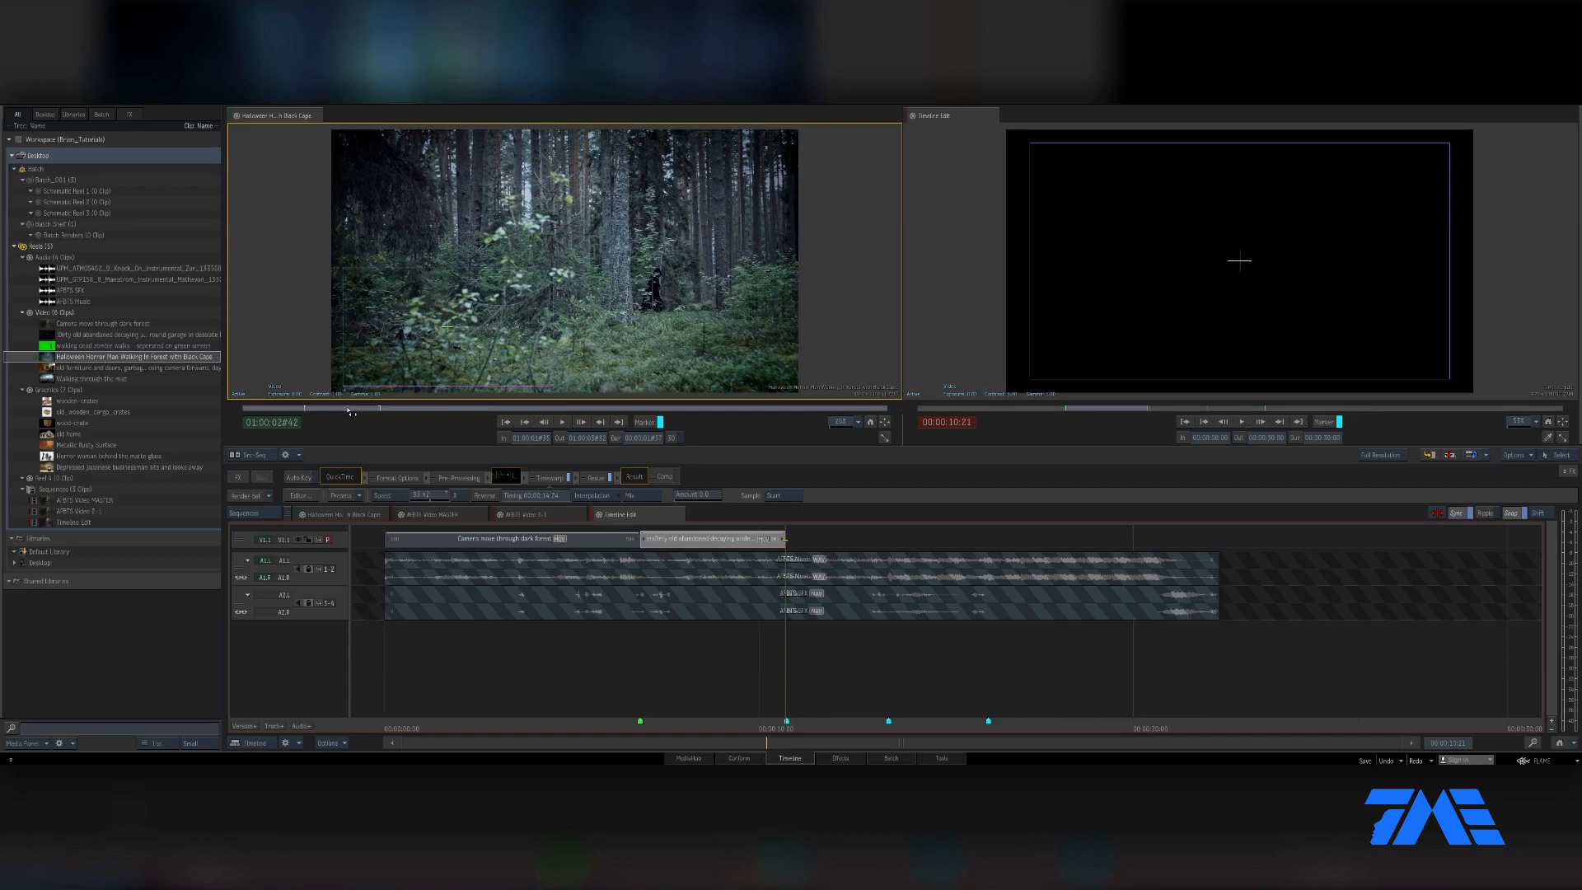
key("Right")
key("Right")
key("Right")
key("Right")
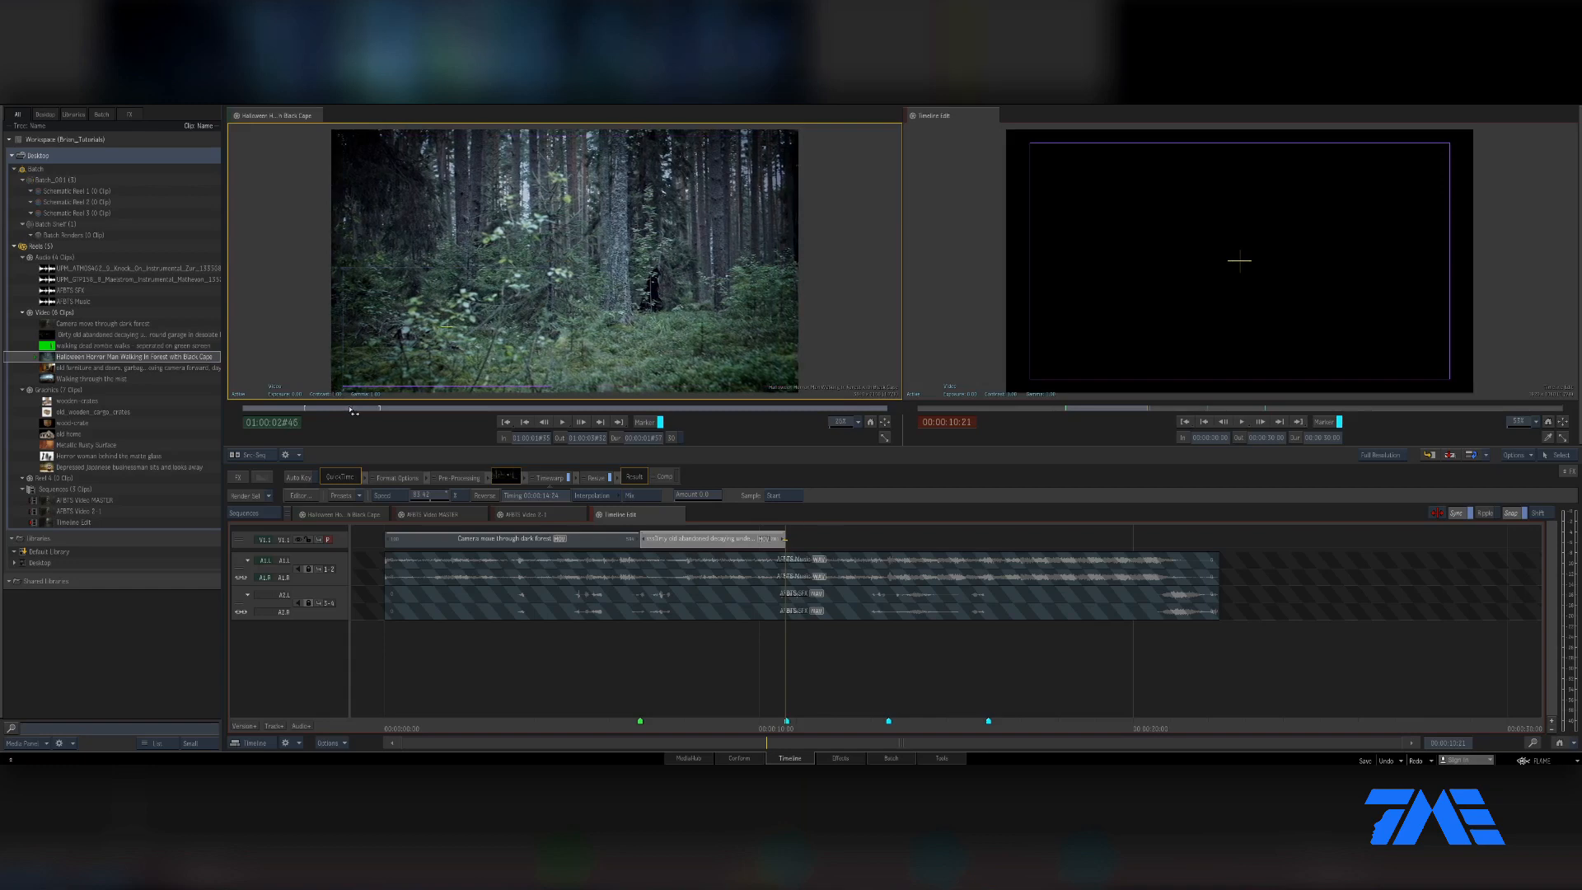
key("Right")
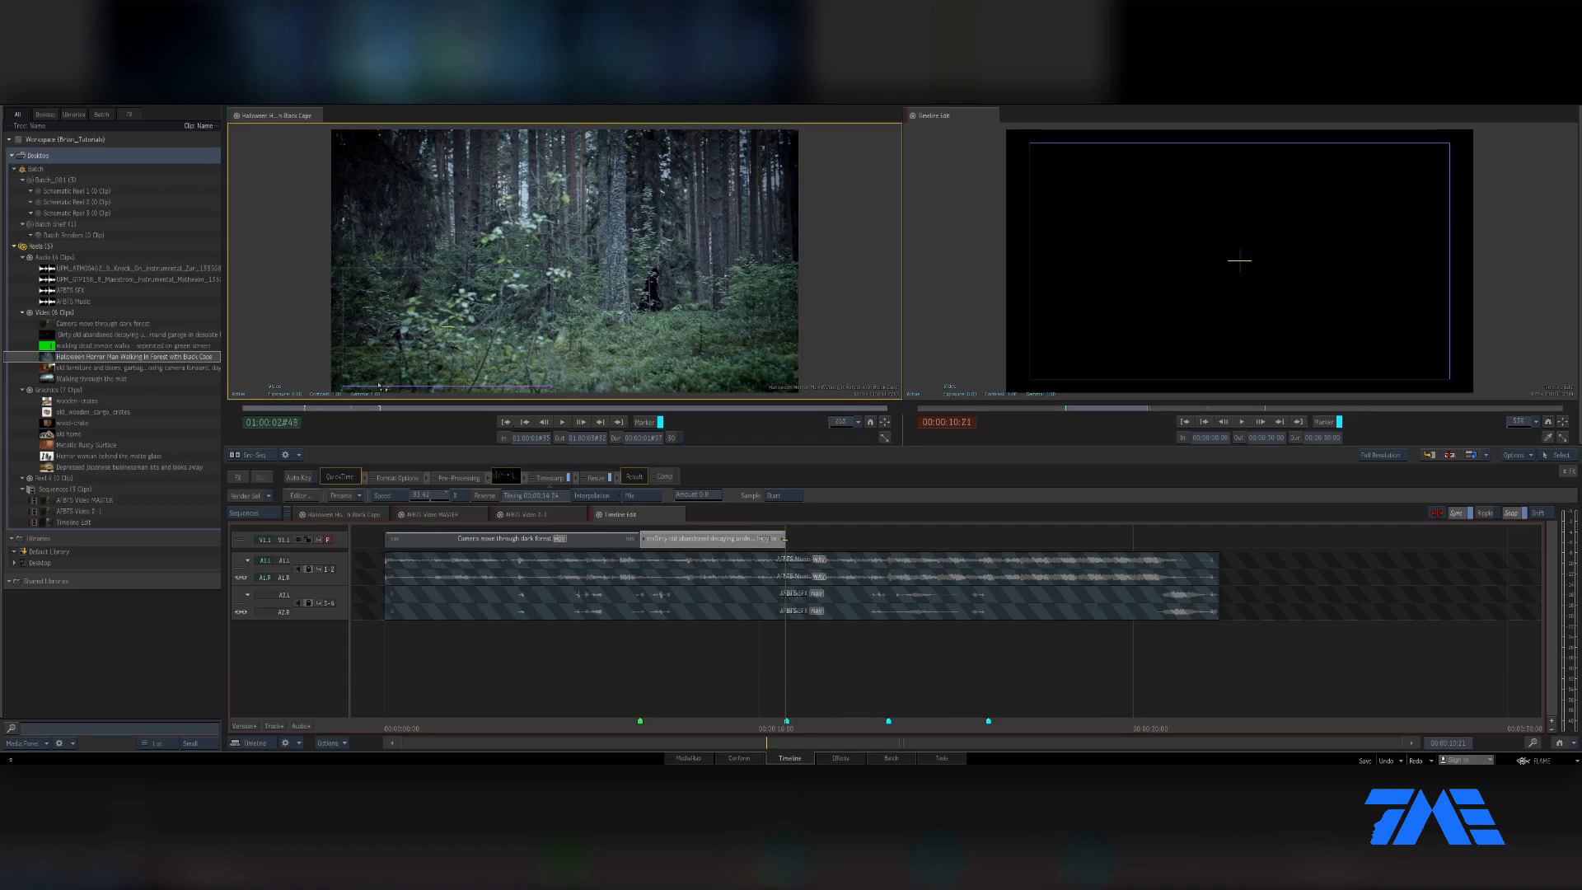
- Edit the Halloween clip in at the first cyan marker despite mismatched frame rates, and extend its end to the second cyan marker
left_click_drag(554, 336, 777, 542)
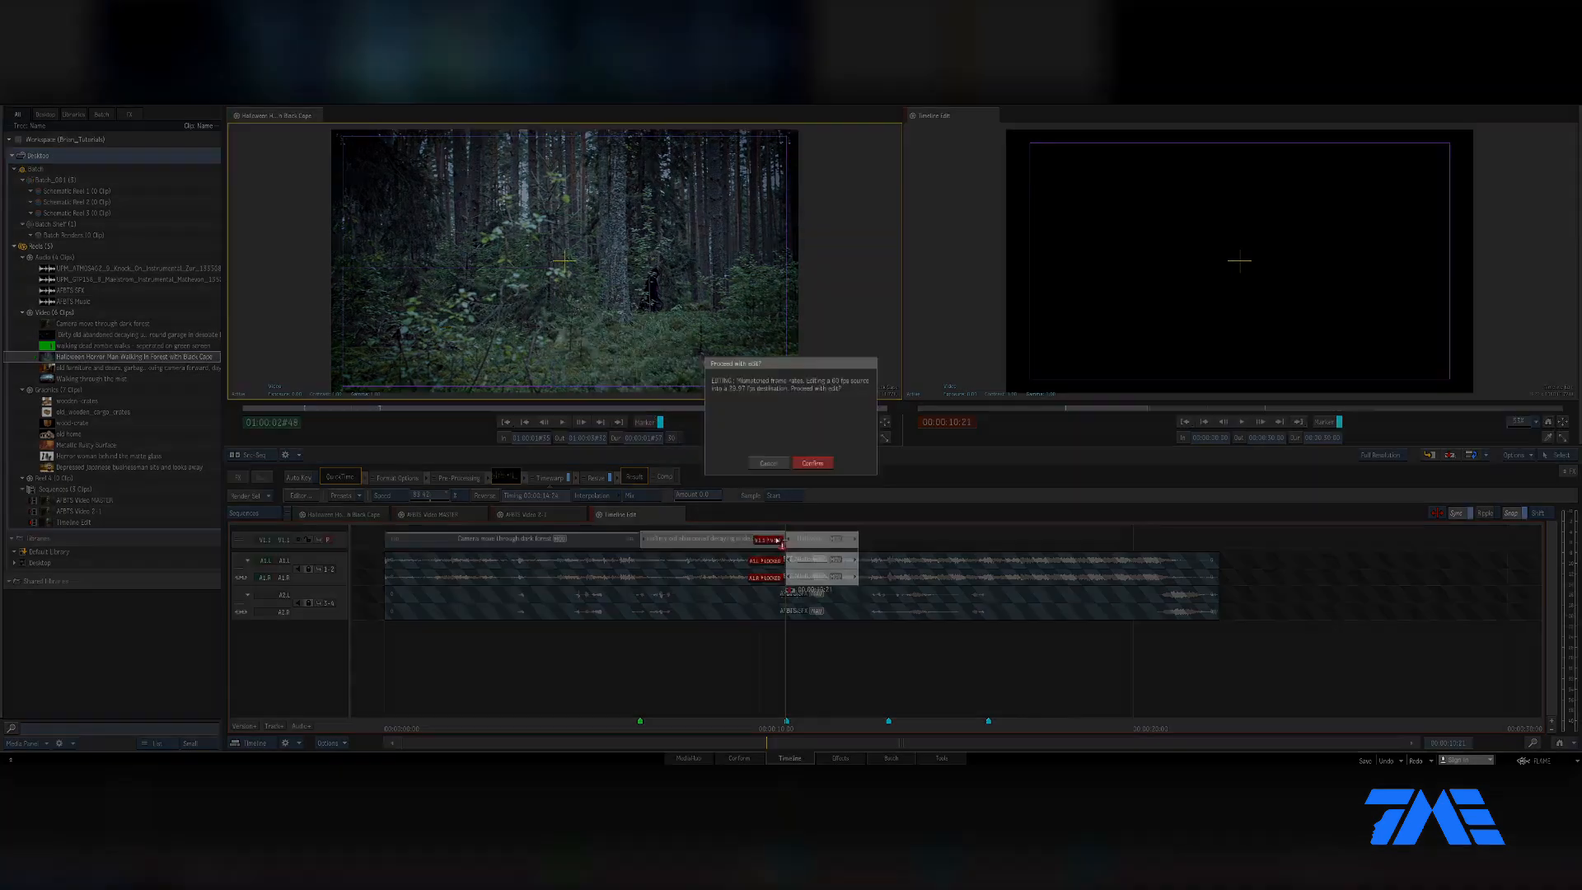
left_click(812, 463)
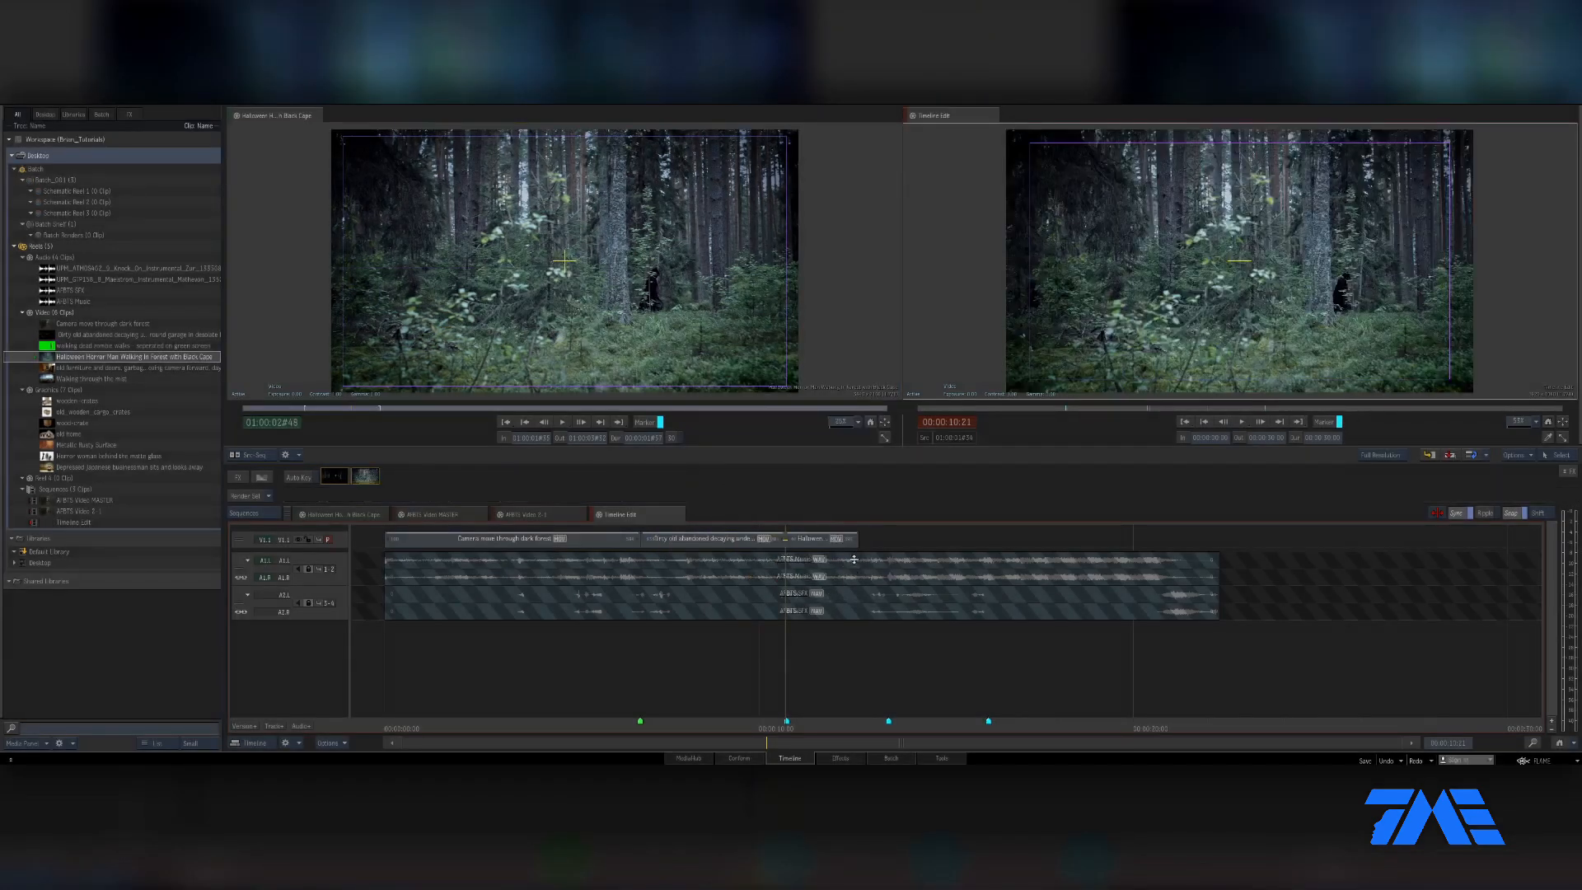
left_click(888, 721)
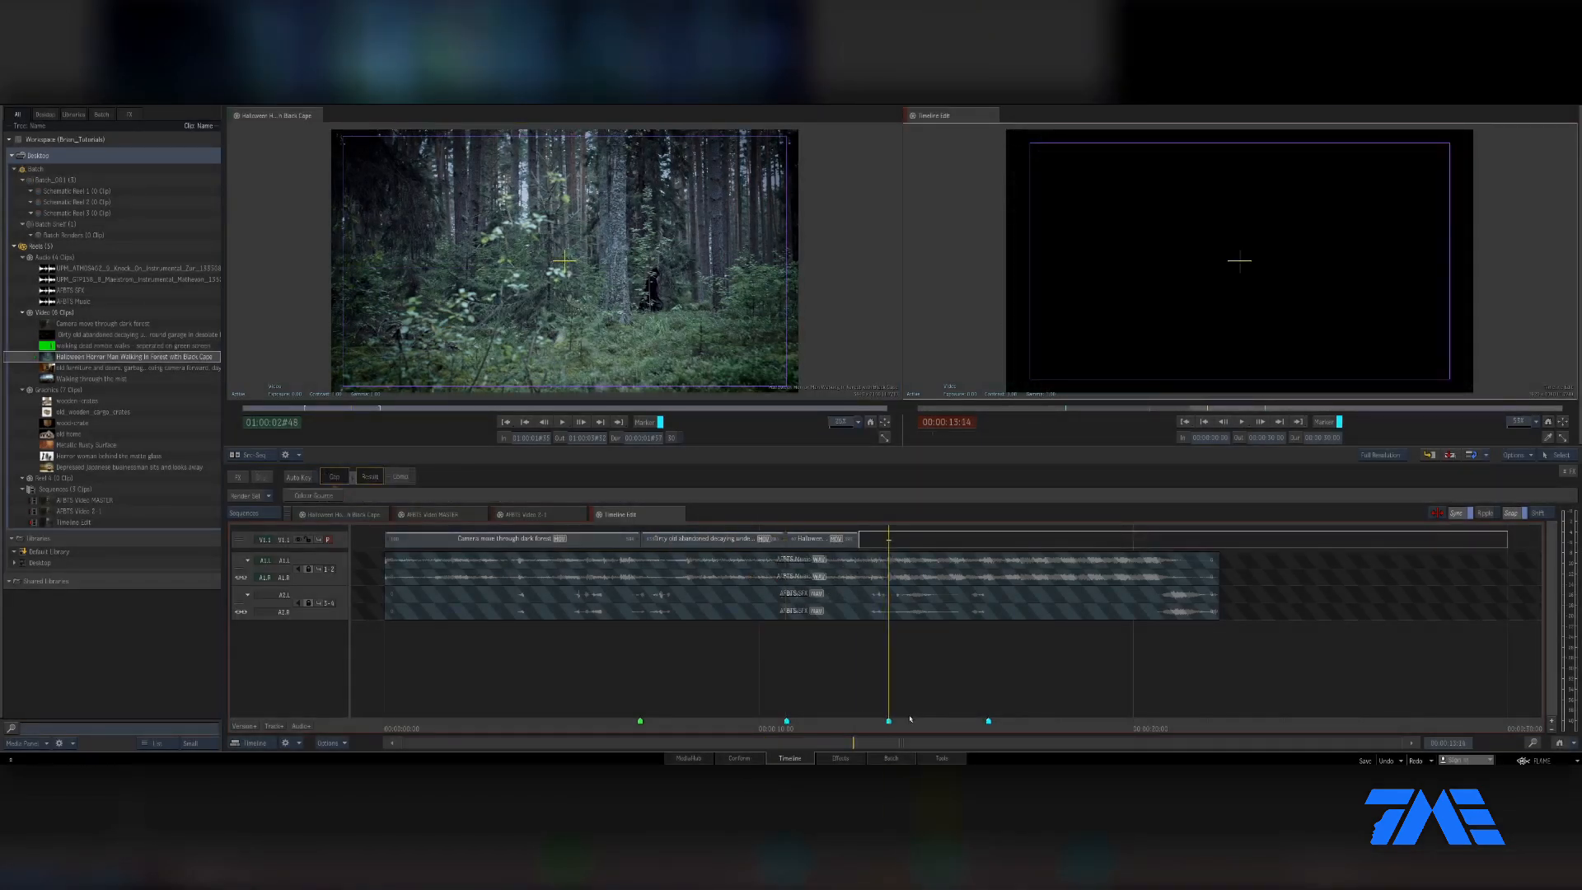
left_click_drag(860, 541, 890, 541)
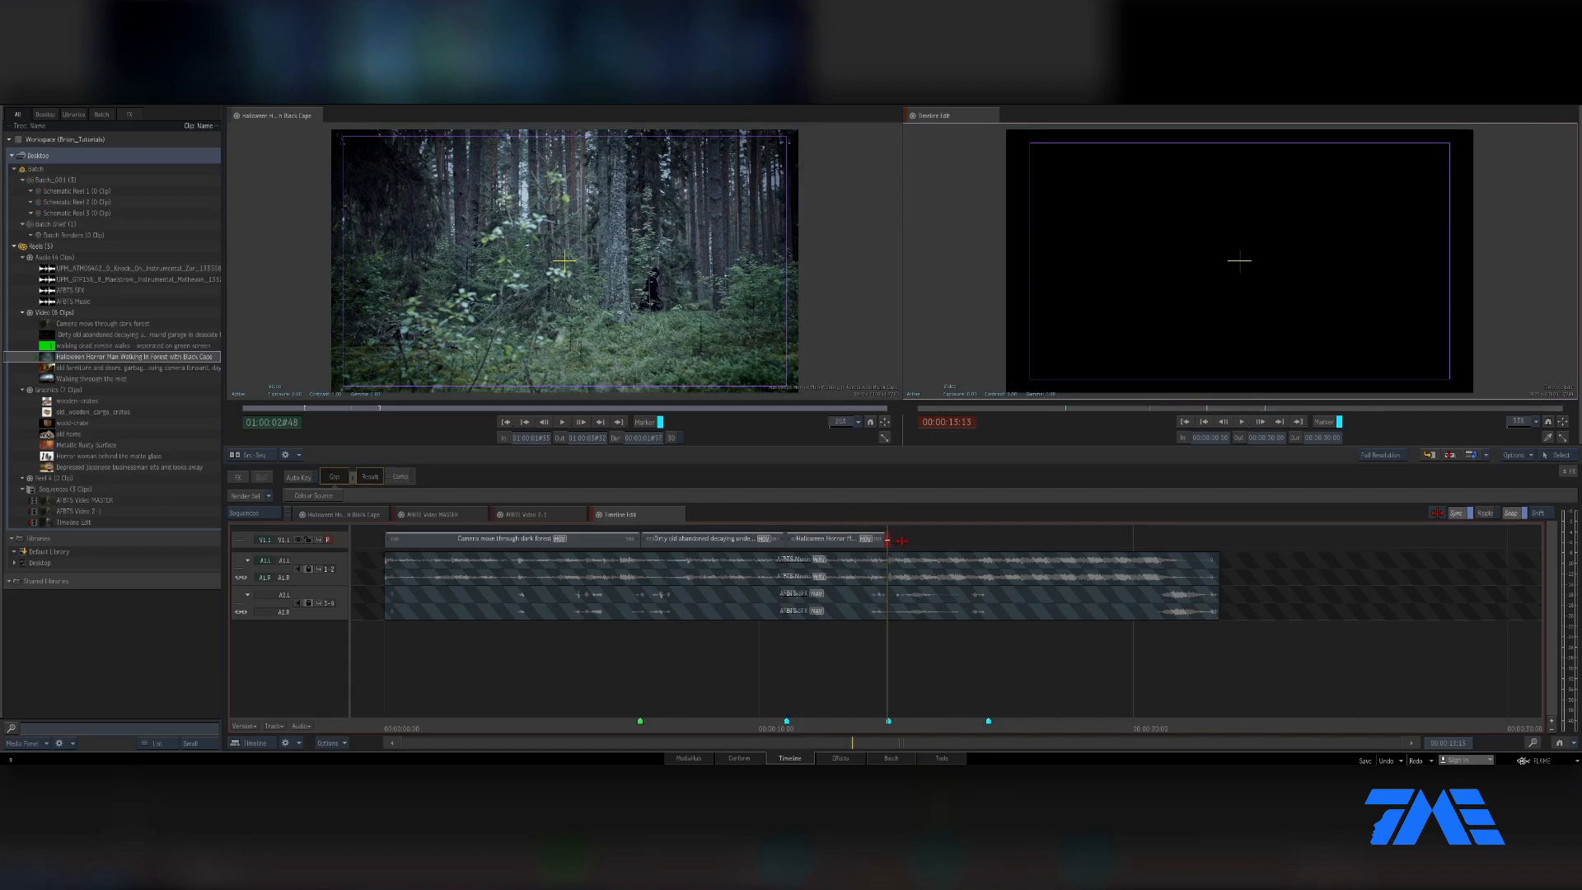
- Open the Resize effect of the Halloween clip in the sequence and try offsetting the image's horizontal position
left_click(852, 541)
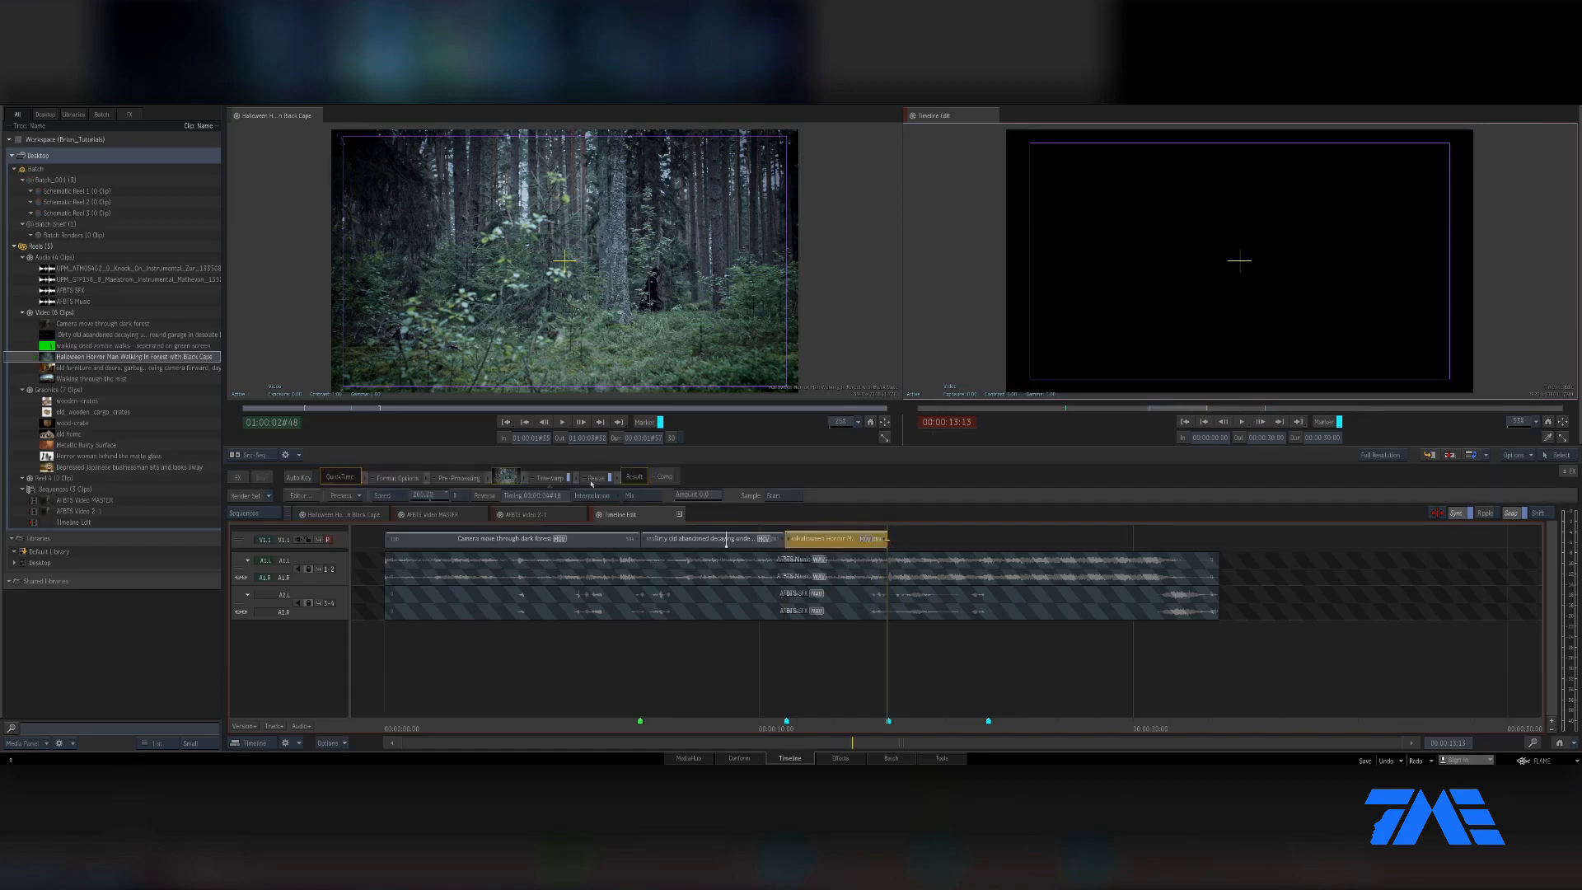
left_click(593, 479)
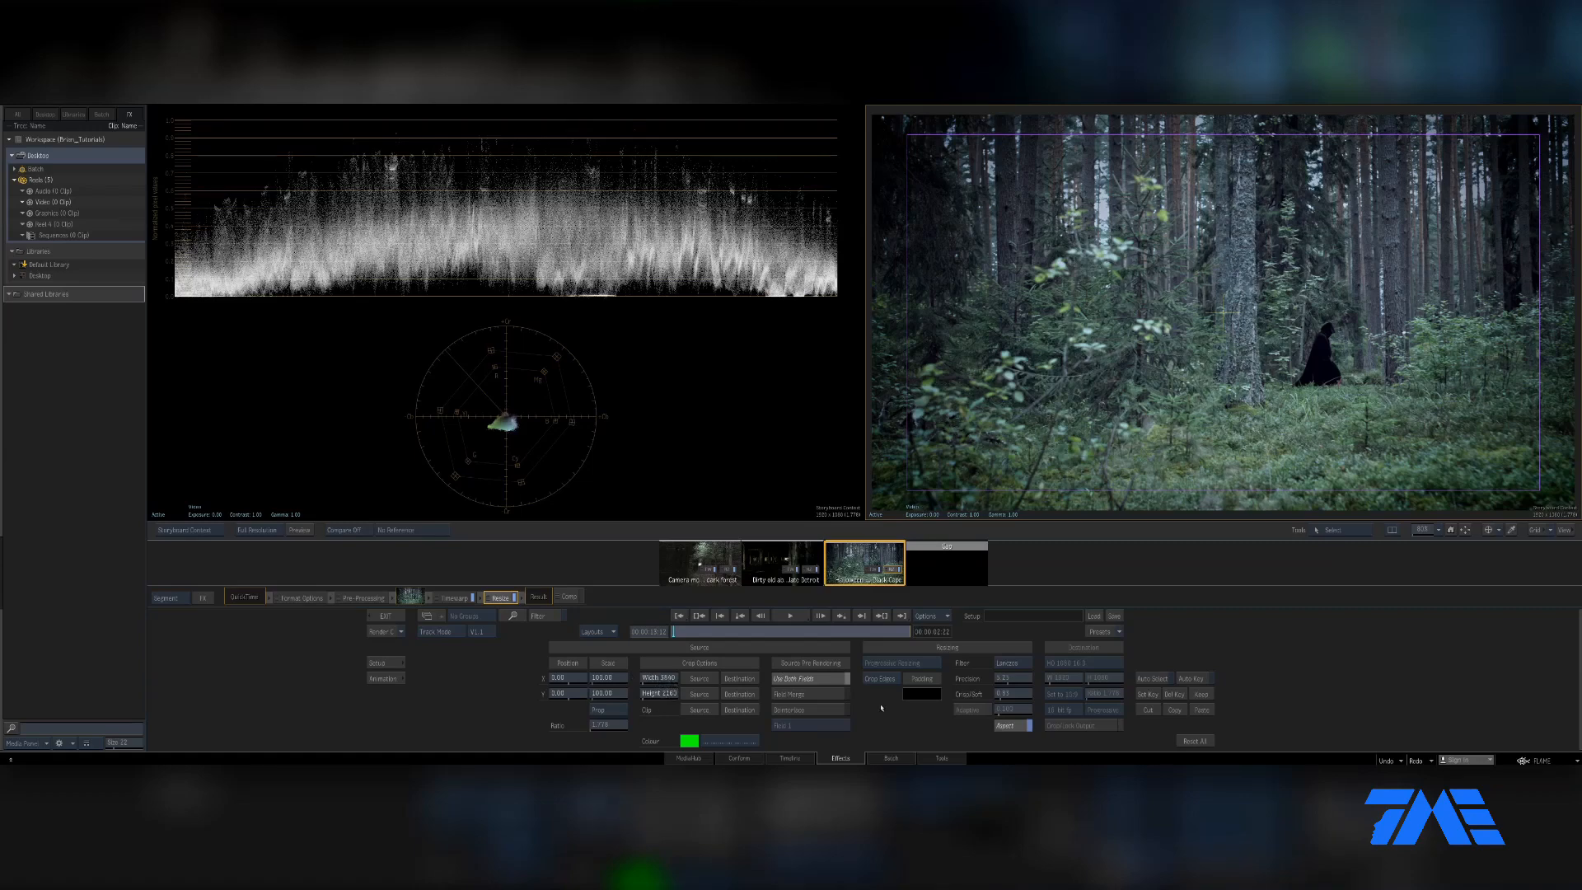
left_click_drag(572, 683, 625, 684)
key("grave")
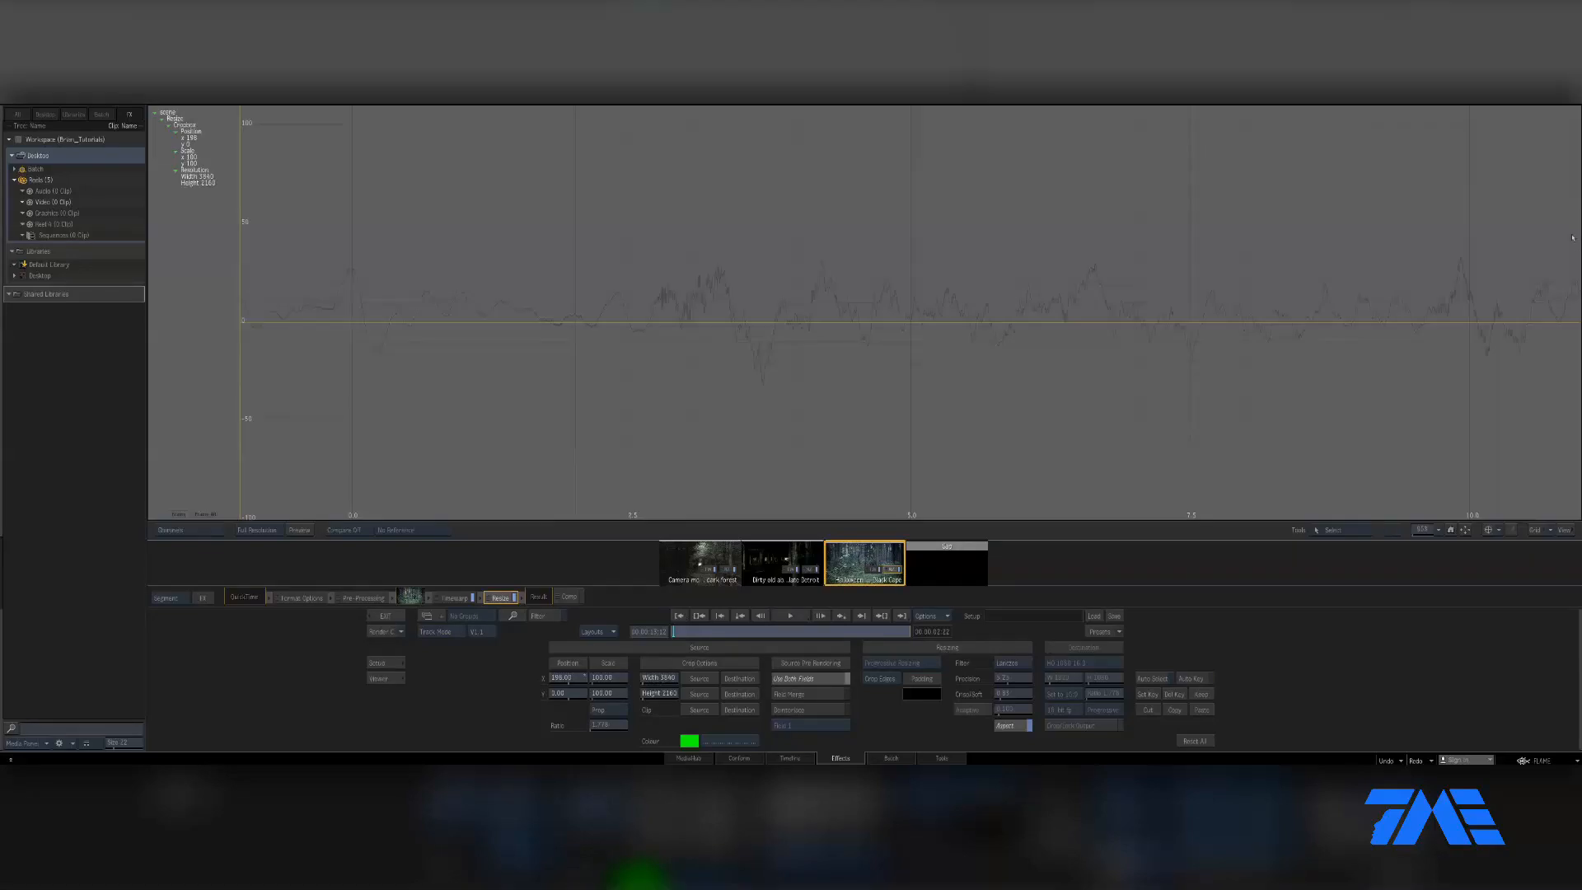
key("grave")
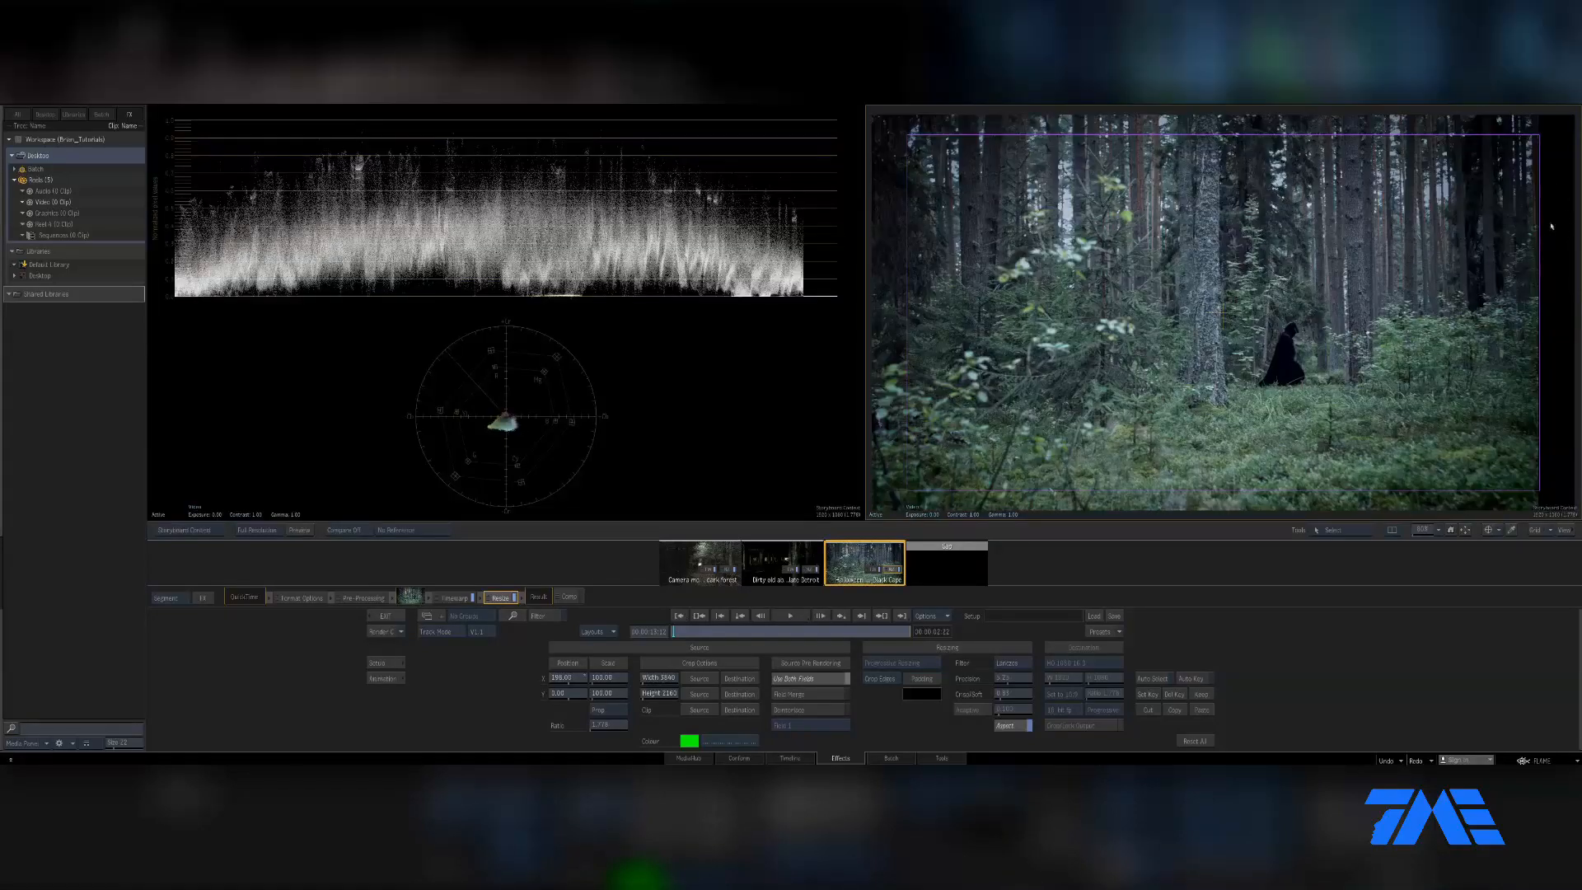
- Readjust the Halloween clip's horizontal position in Resize and set the X position to 0
mouse_move(576, 682)
left_mouse_down()
mouse_move(602, 682)
mouse_move(563, 684)
left_mouse_up()
left_click(579, 684)
type("0")
key("Return")
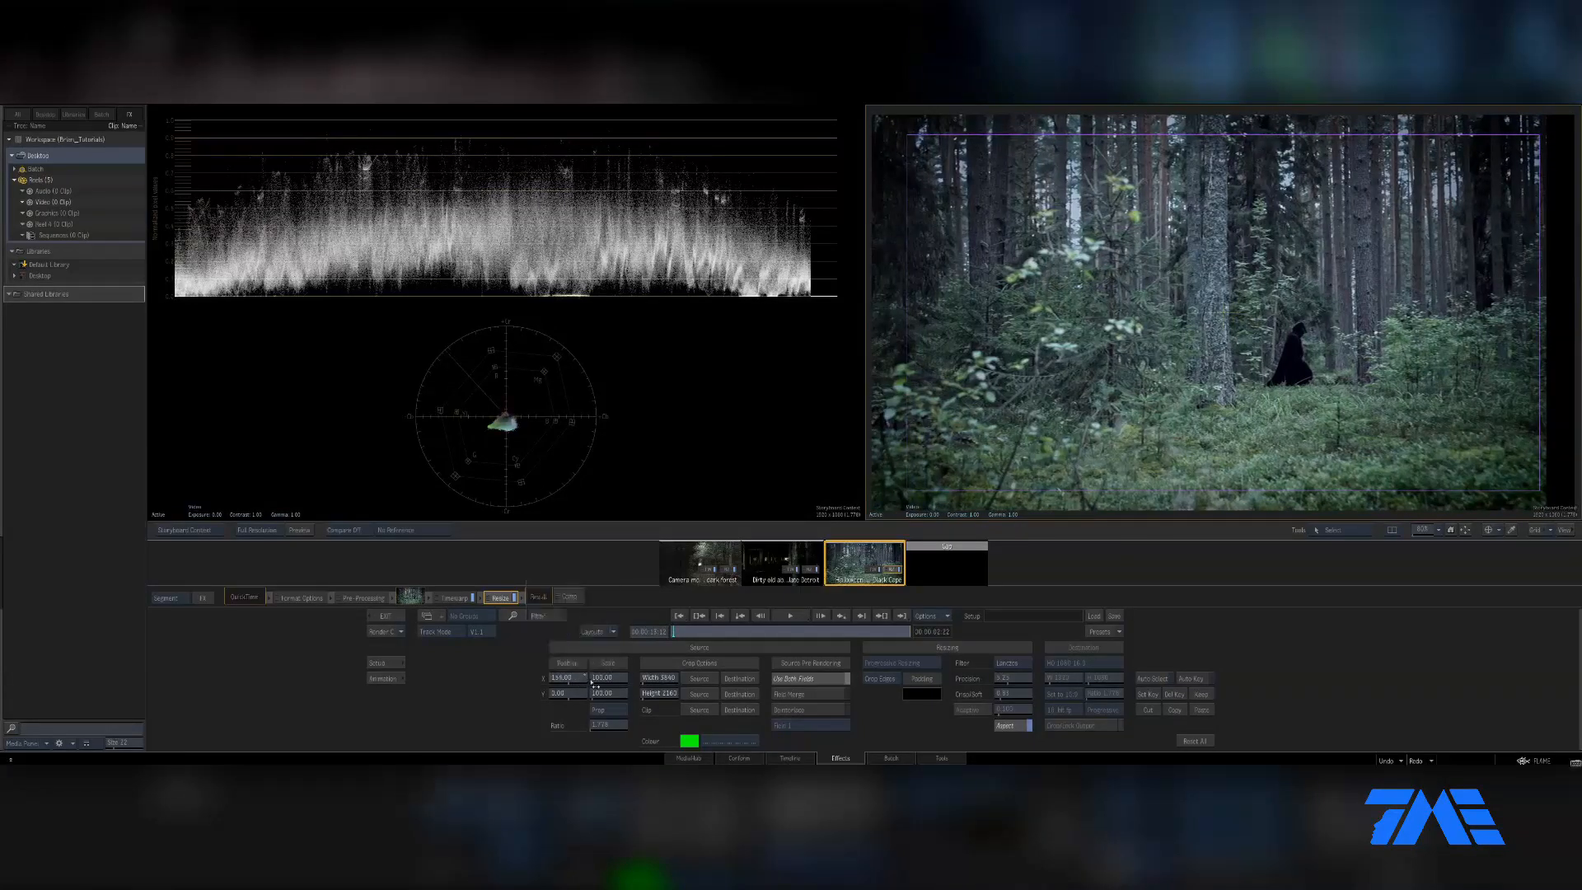
- Try a different scale for the Halloween clip's image in Resize and re-enter its scale value
mouse_move(611, 680)
left_mouse_down()
mouse_move(644, 680)
mouse_move(592, 680)
mouse_move(616, 679)
left_mouse_up()
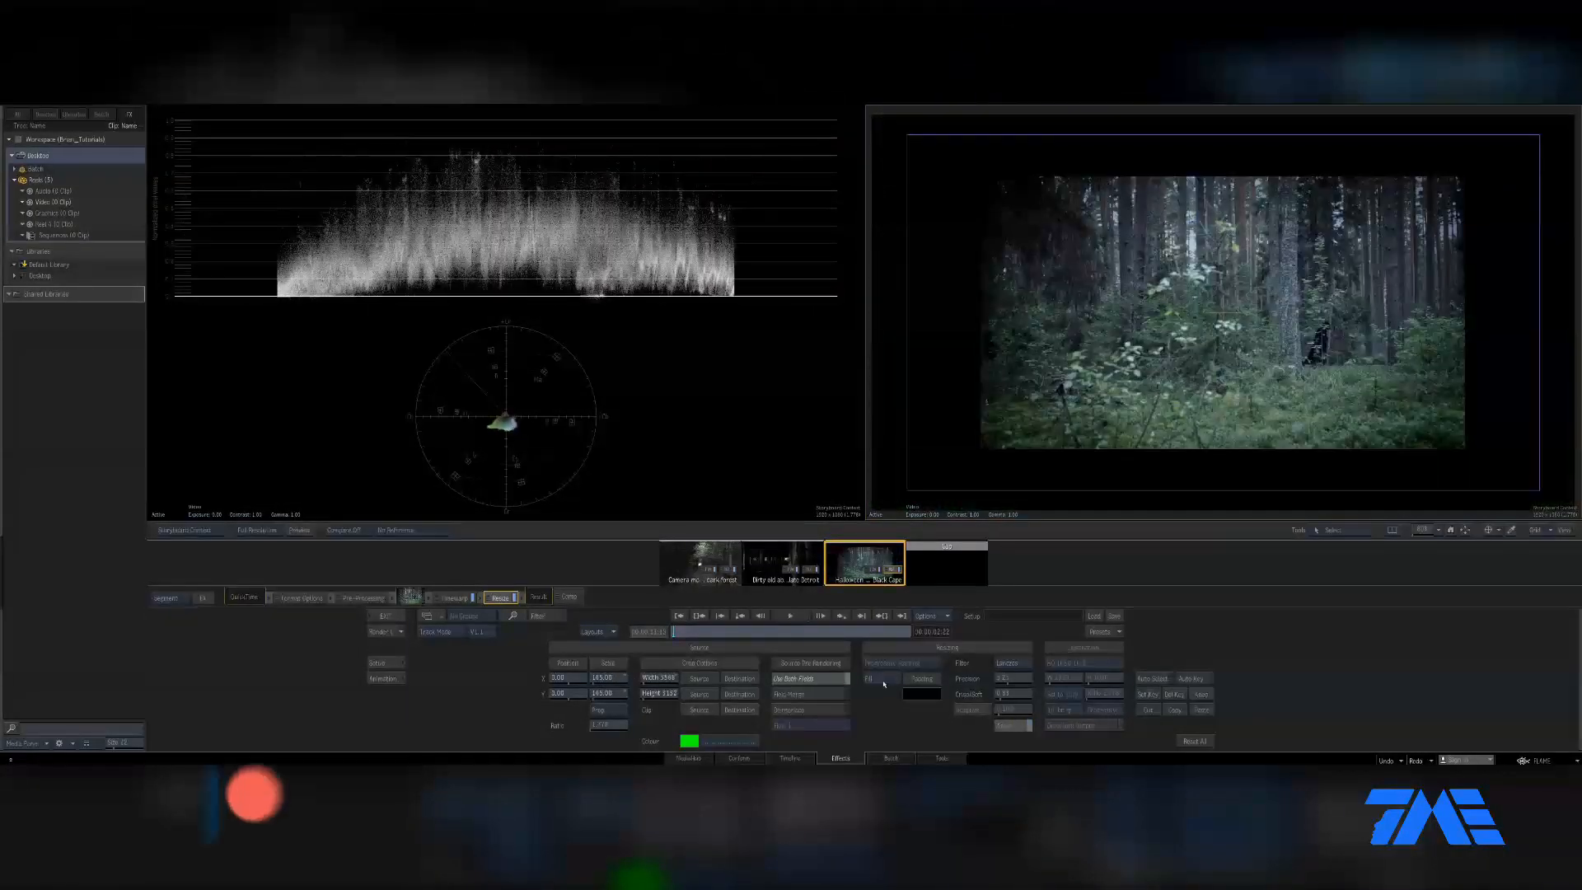
left_click(883, 680)
left_click(895, 696)
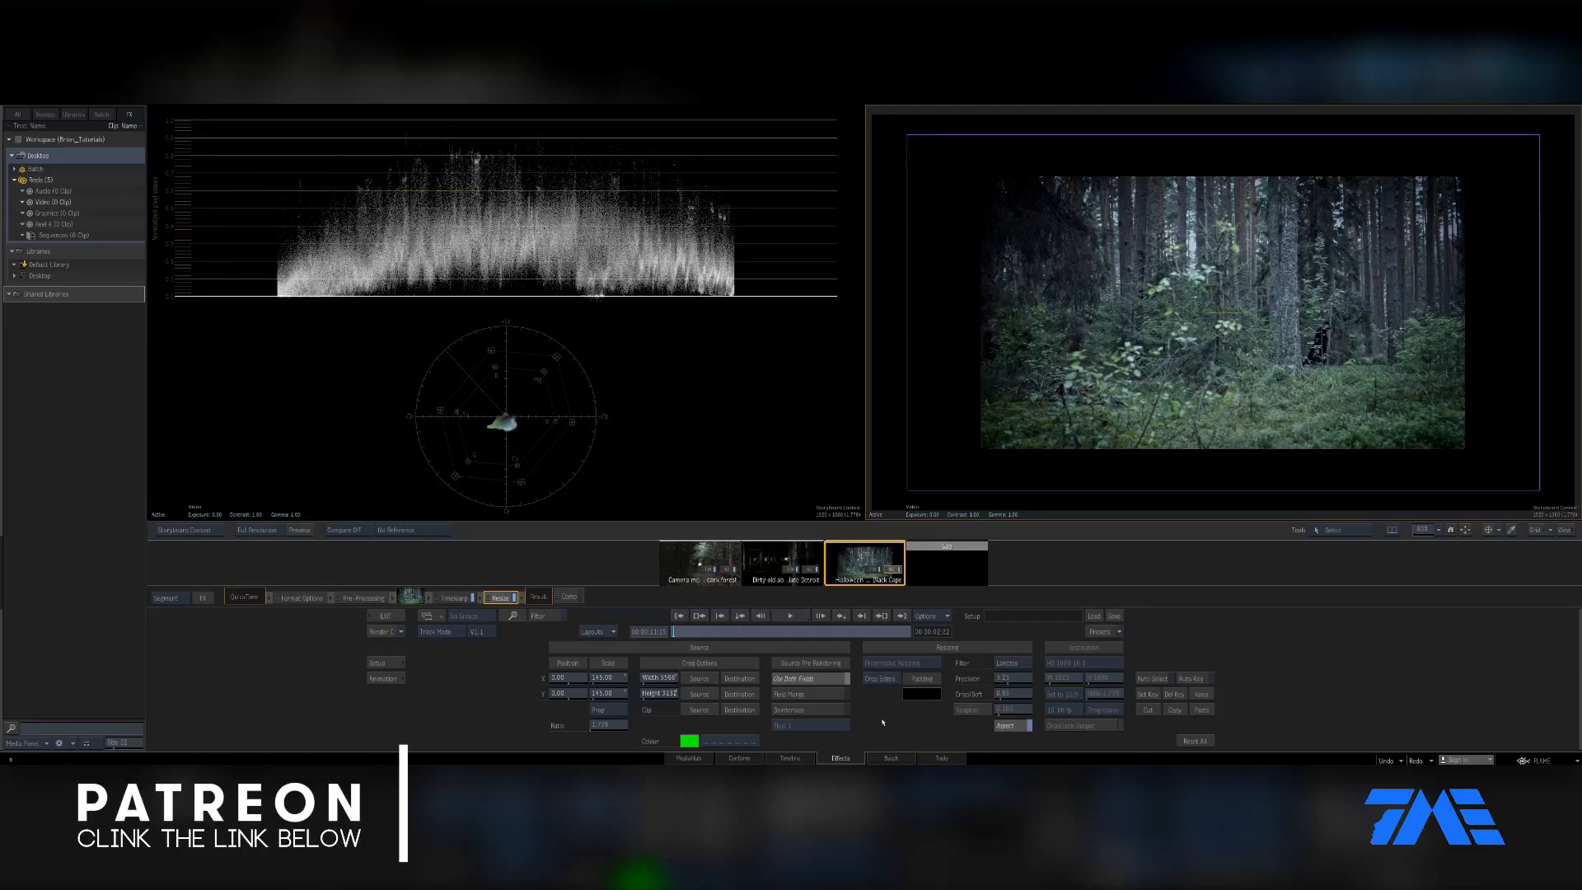
left_click(610, 679)
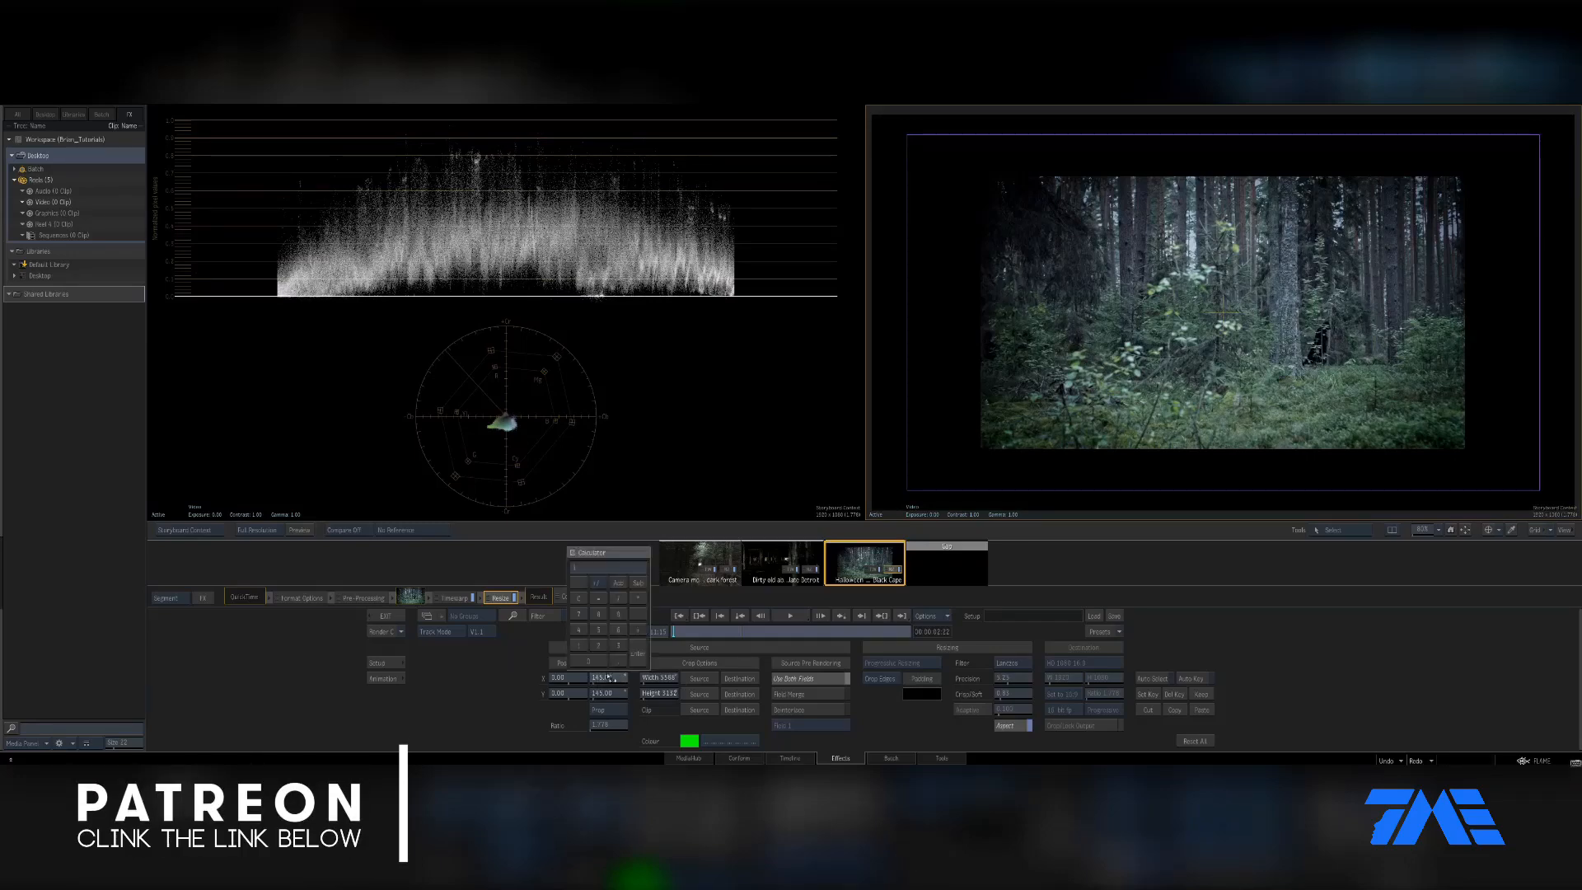
key("Return")
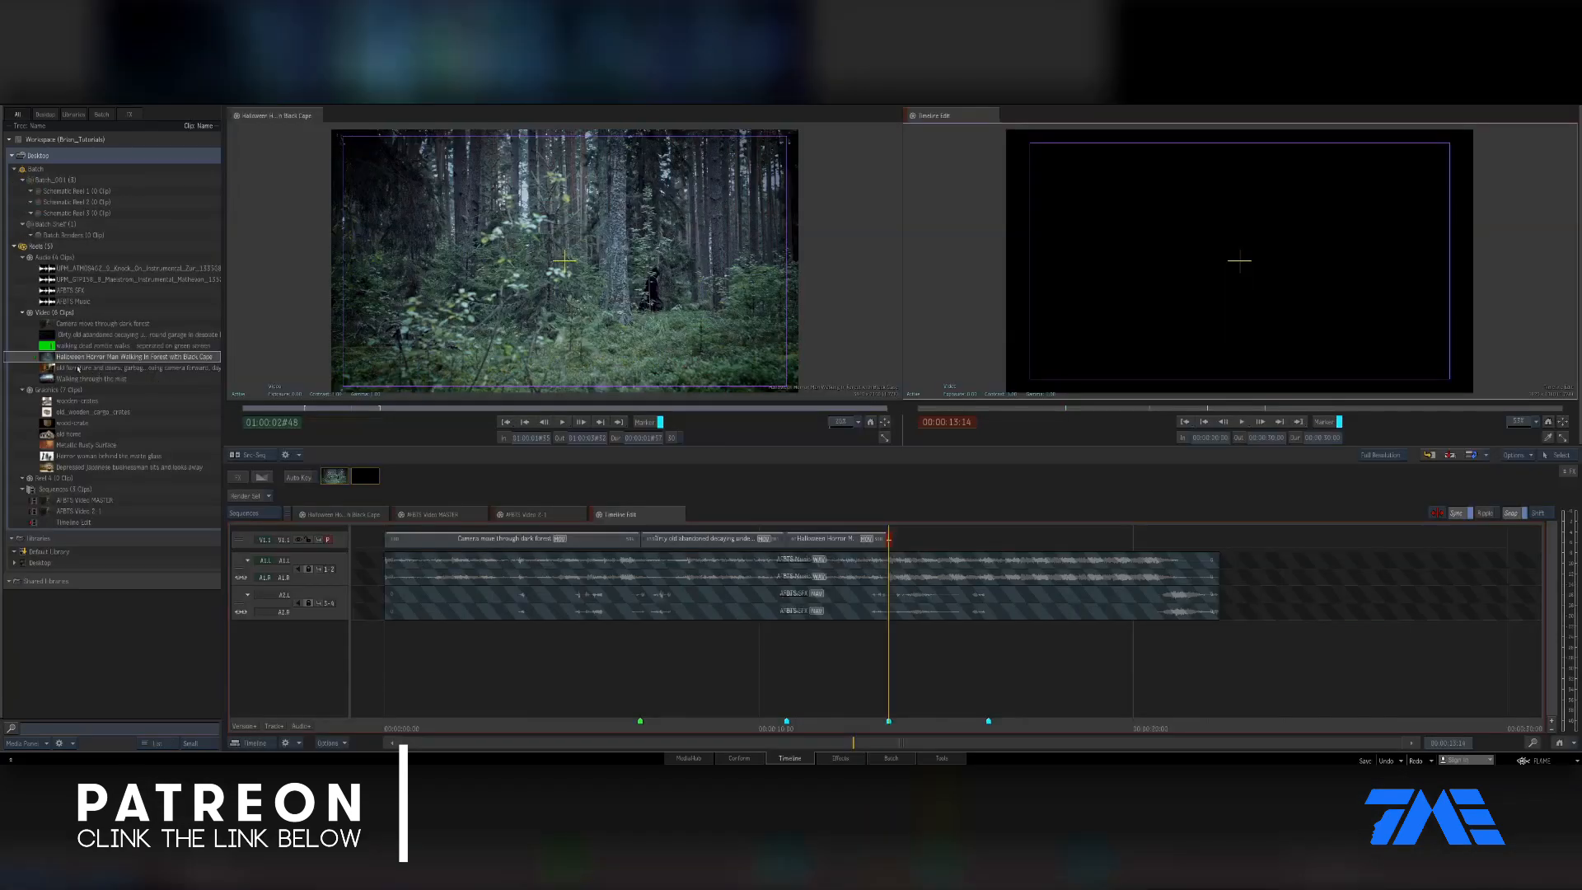
- Cut the old furniture and doors clip, marked from 00:00:02:08 to 00:00:06:14, into the sequence between the second and third cyan markers
left_click(79, 367)
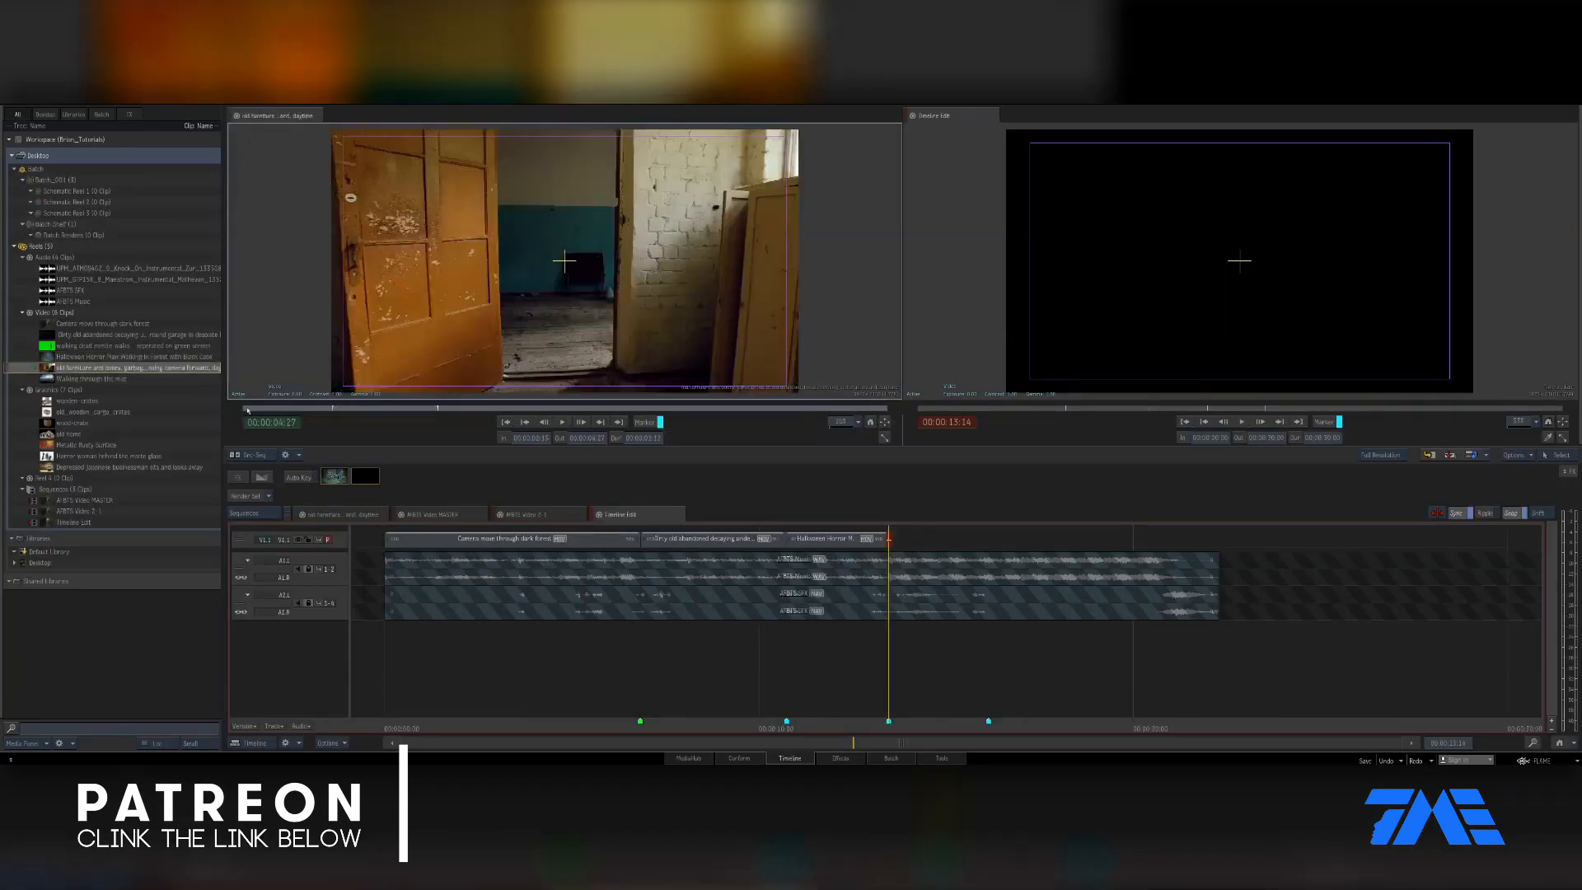
left_click_drag(464, 411, 358, 418)
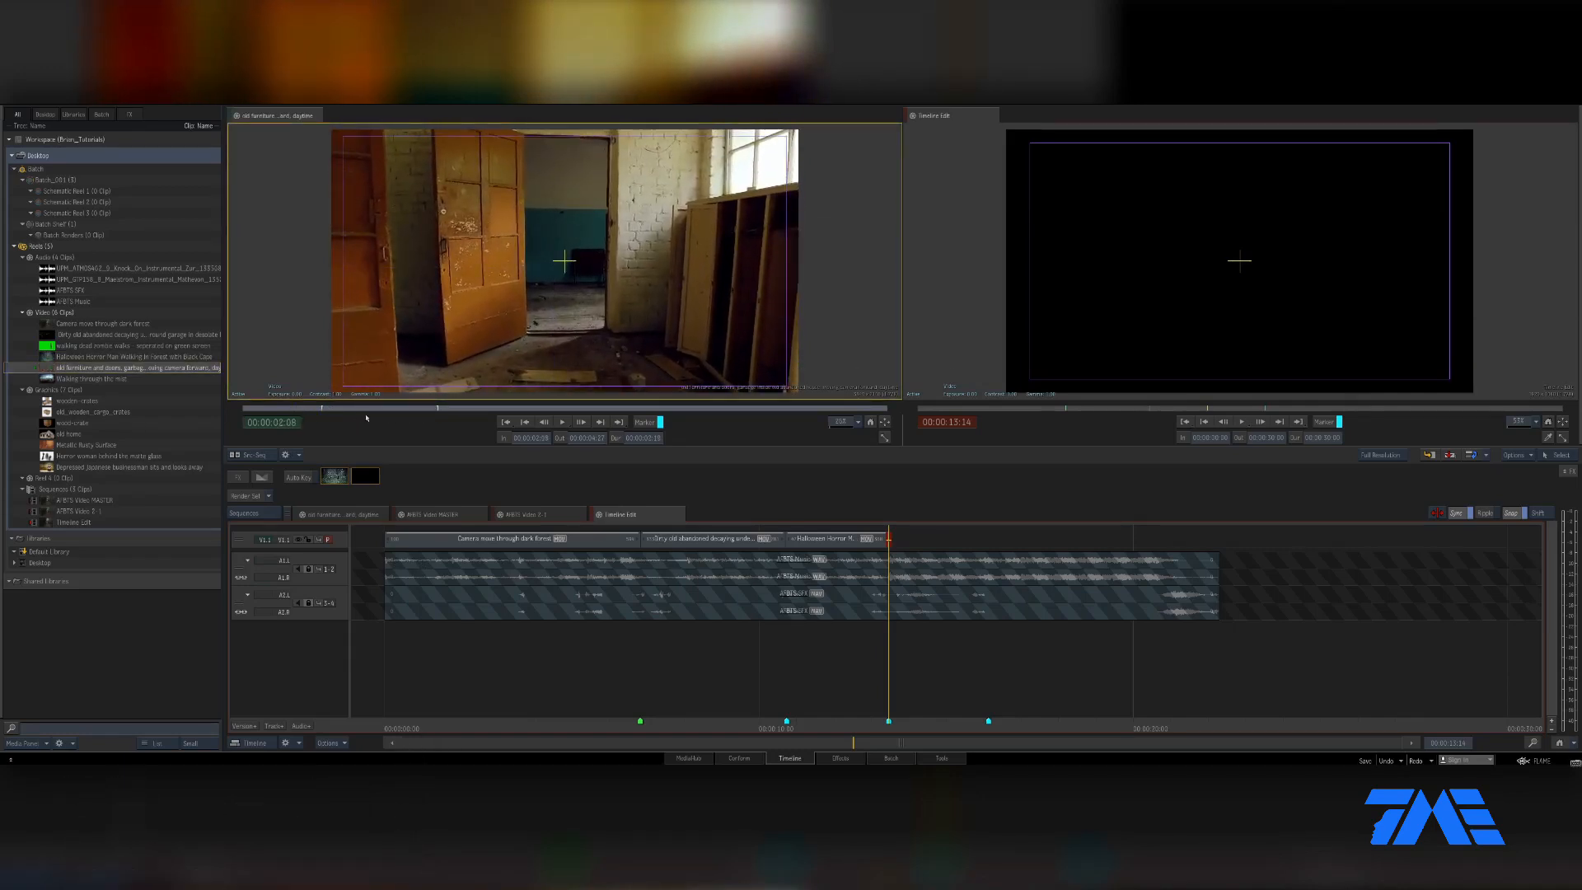
key("i")
left_click_drag(367, 410, 419, 410)
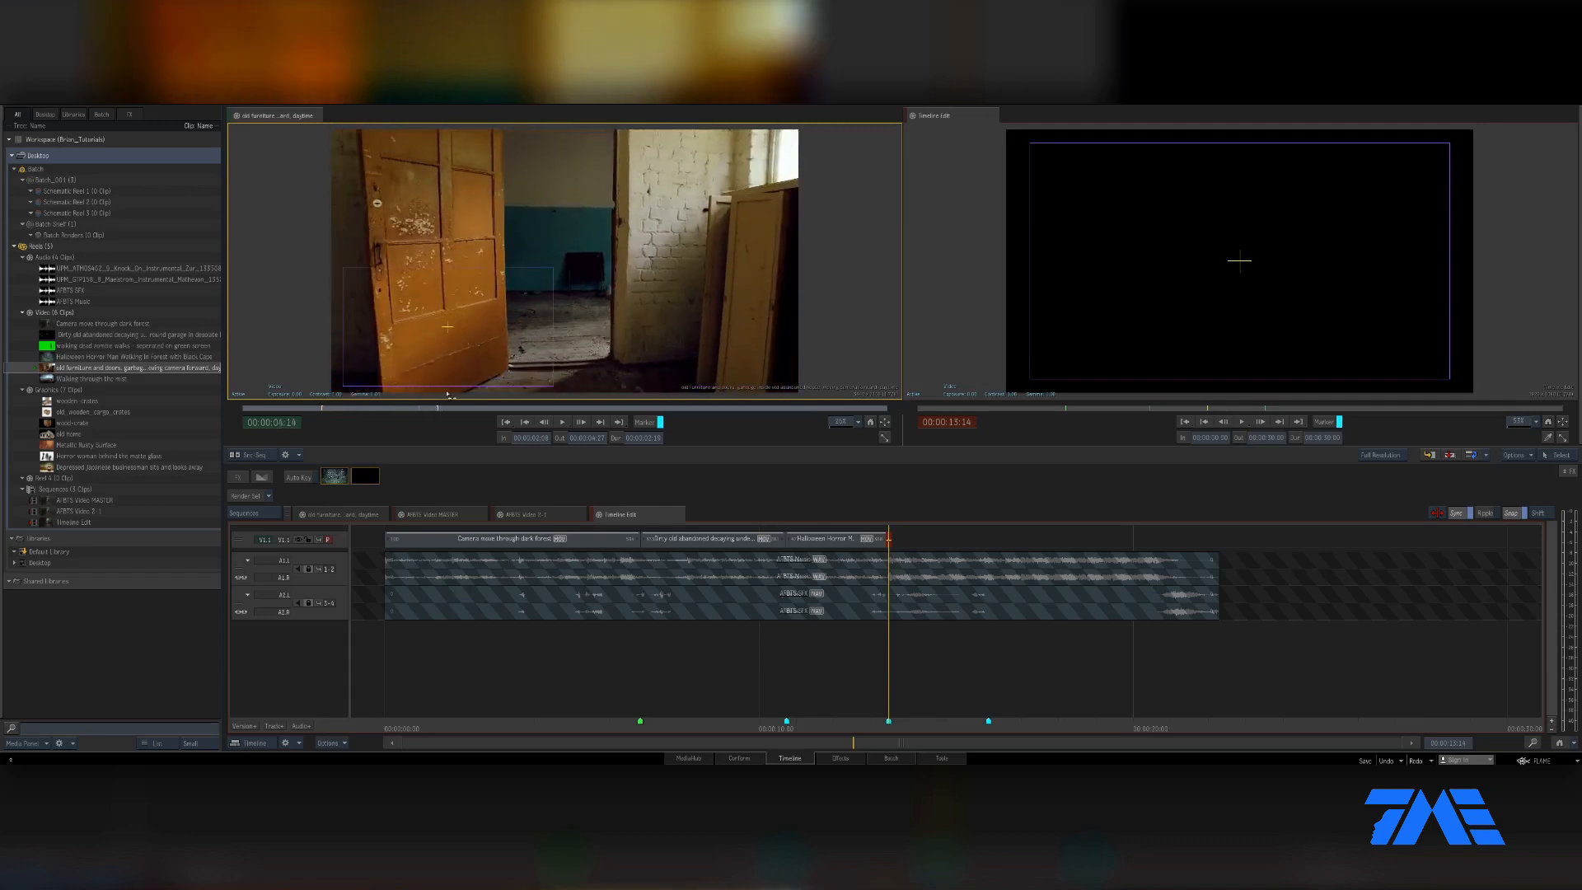
key("o")
left_click_drag(486, 260, 891, 541)
left_click_drag(982, 567, 989, 539)
- Edit the Walking through the mist clip in at the third cyan marker despite mismatched frame rates, filling to the end of the music
left_click(123, 379)
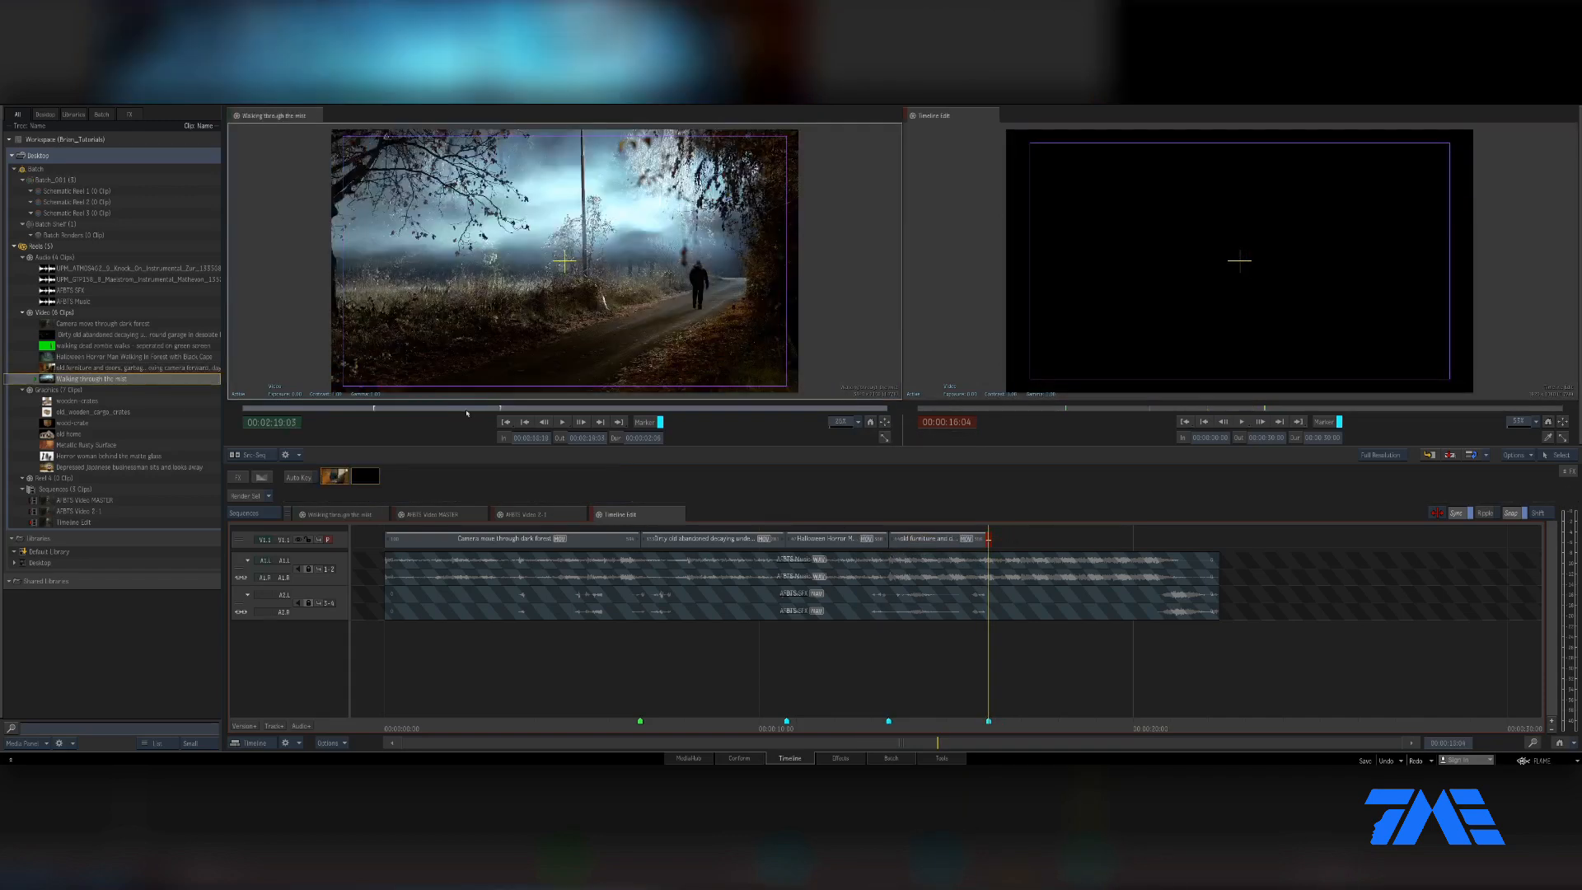
left_click_drag(374, 410, 508, 413)
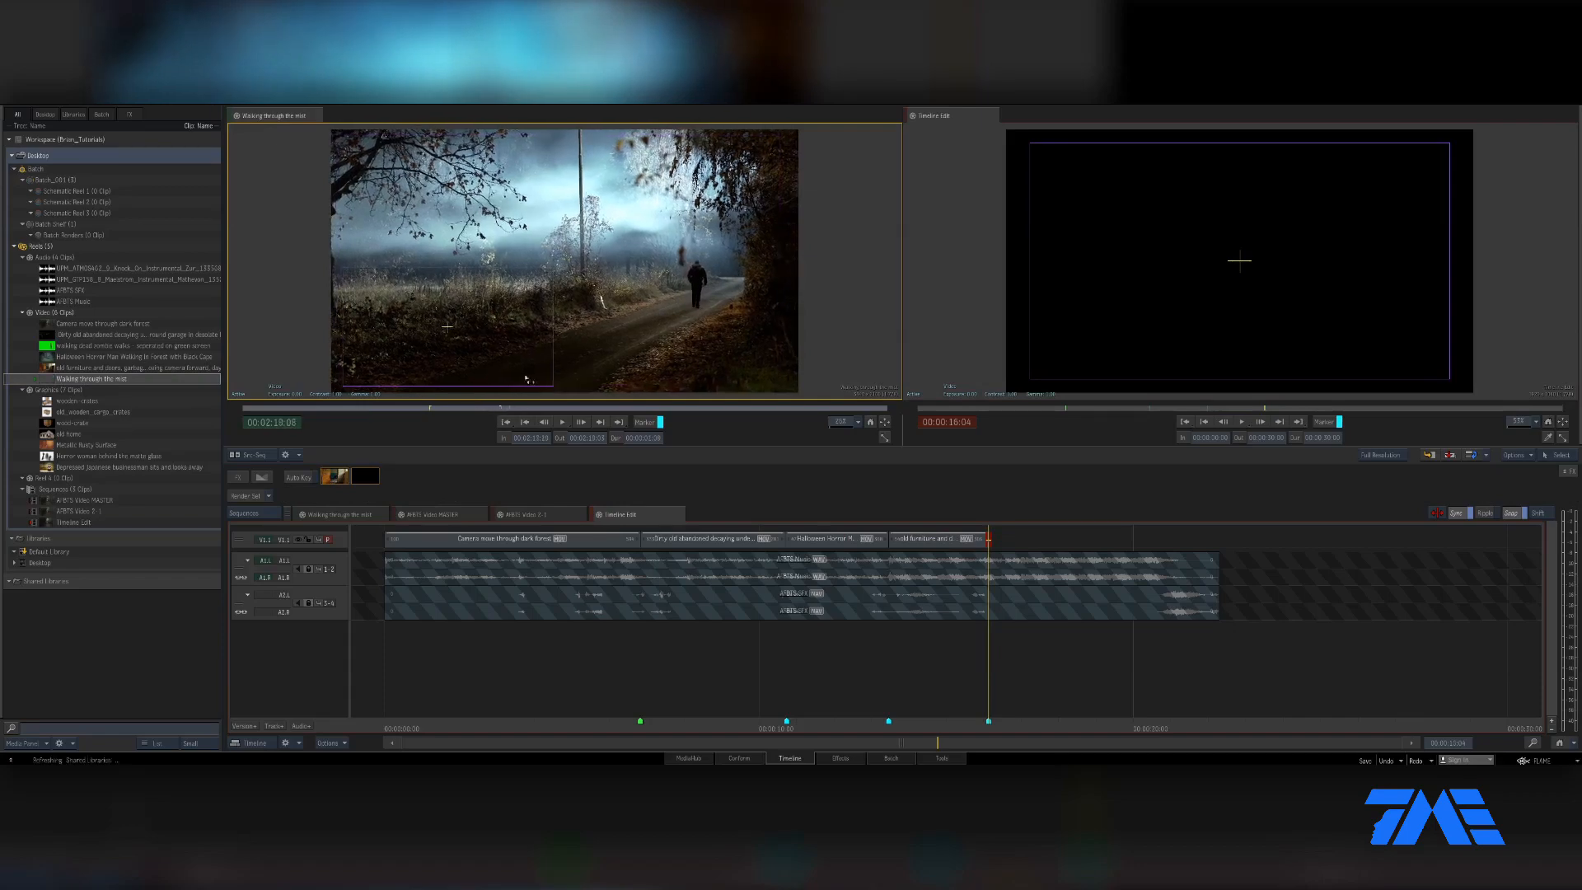
left_click_drag(569, 329, 993, 542)
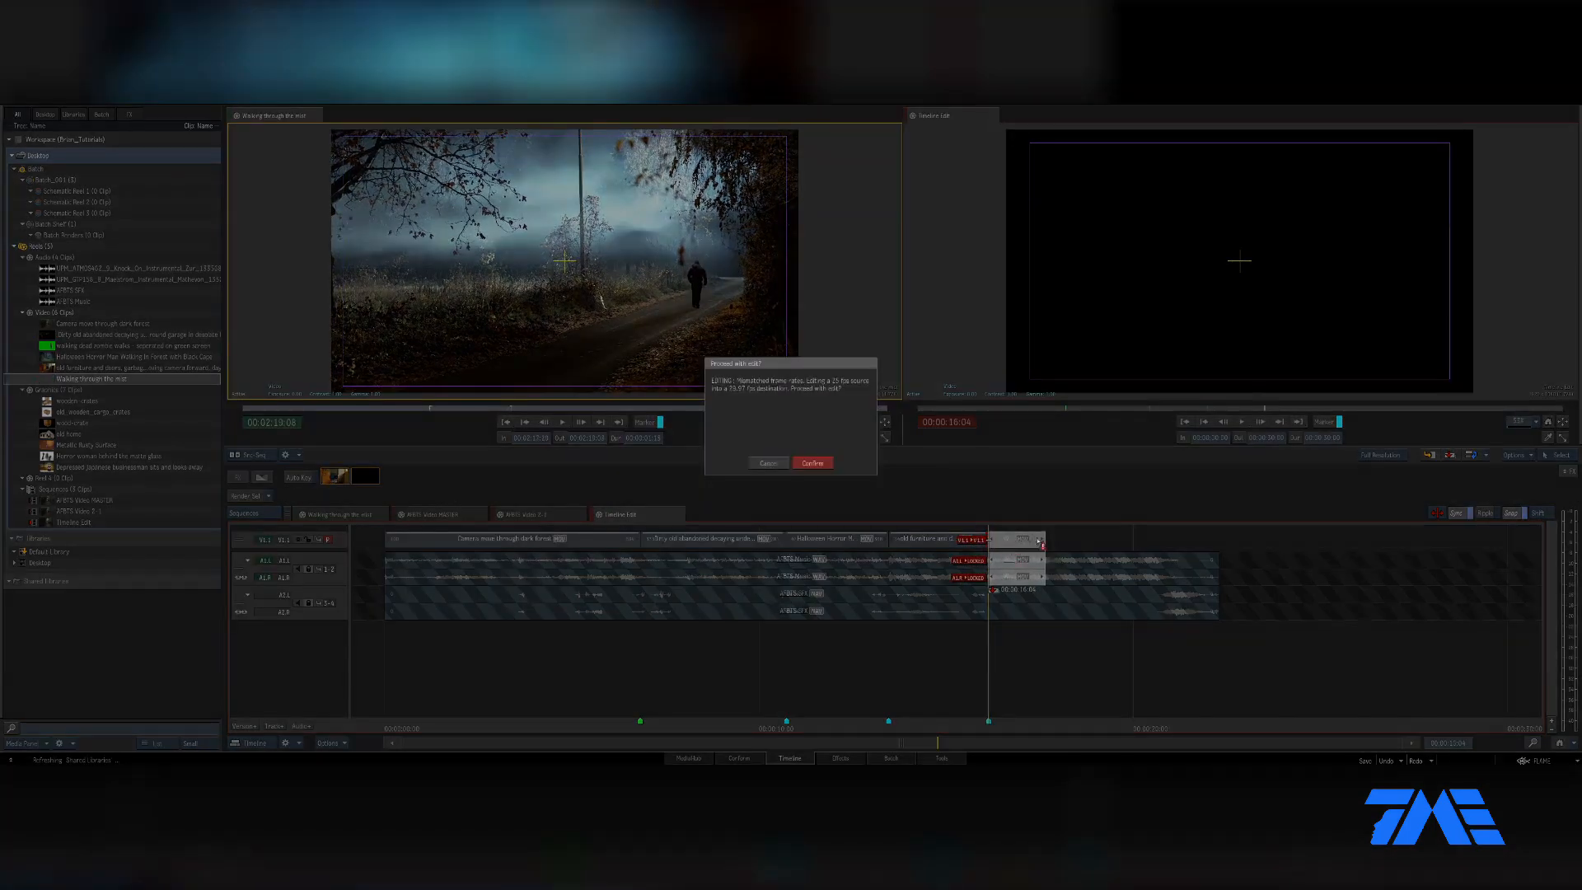
key("Return")
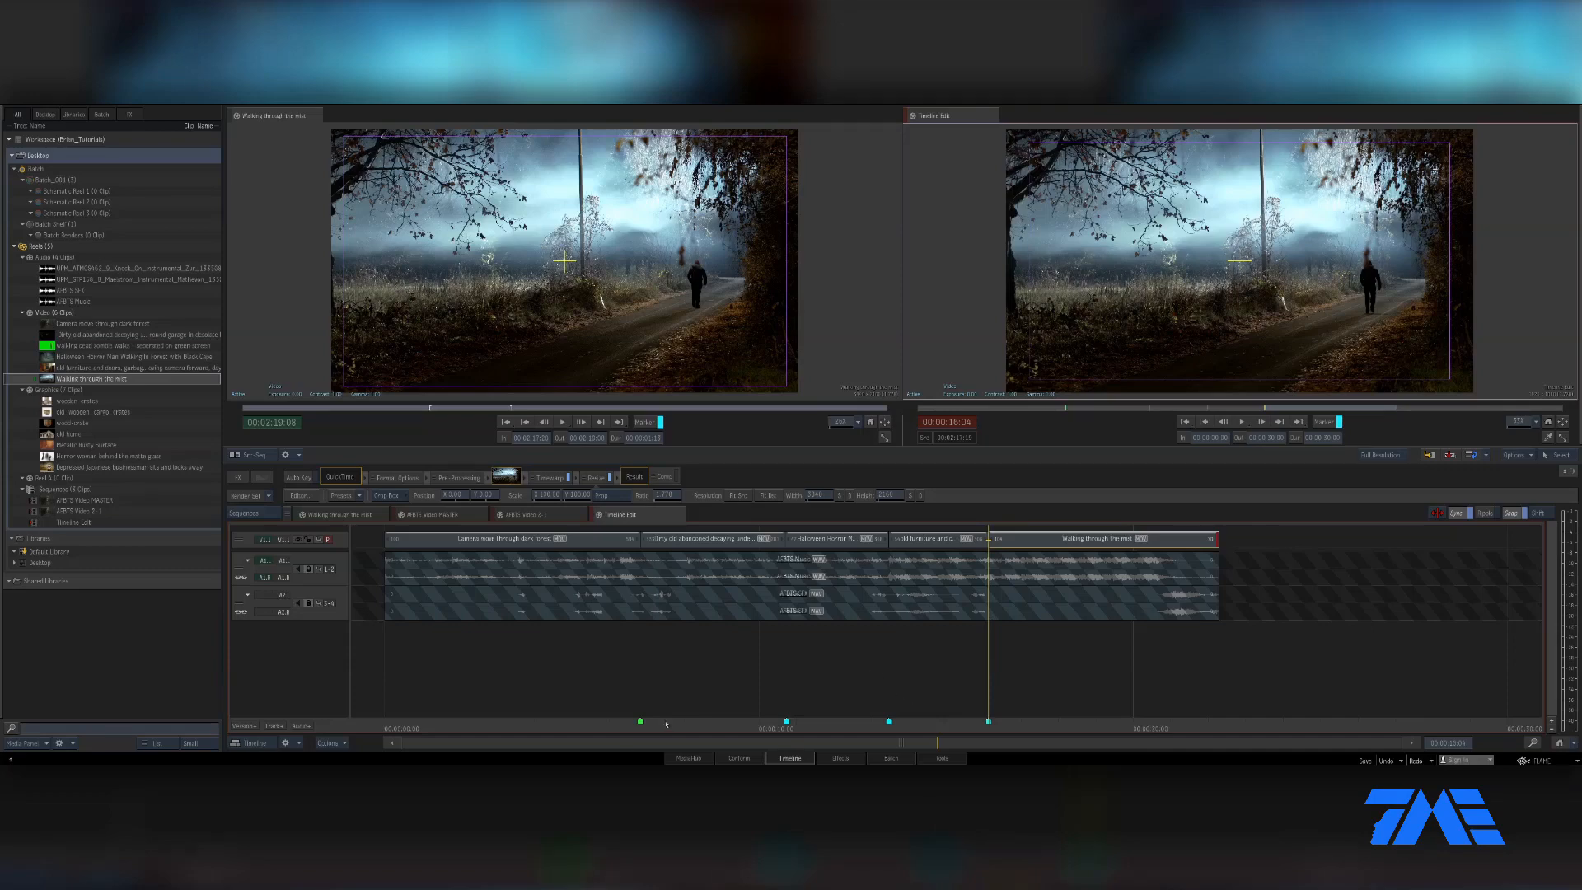
- Toggle the video track's visibility off and on again while scrubbing through the first two clips of the sequence
left_click_drag(666, 724, 536, 724)
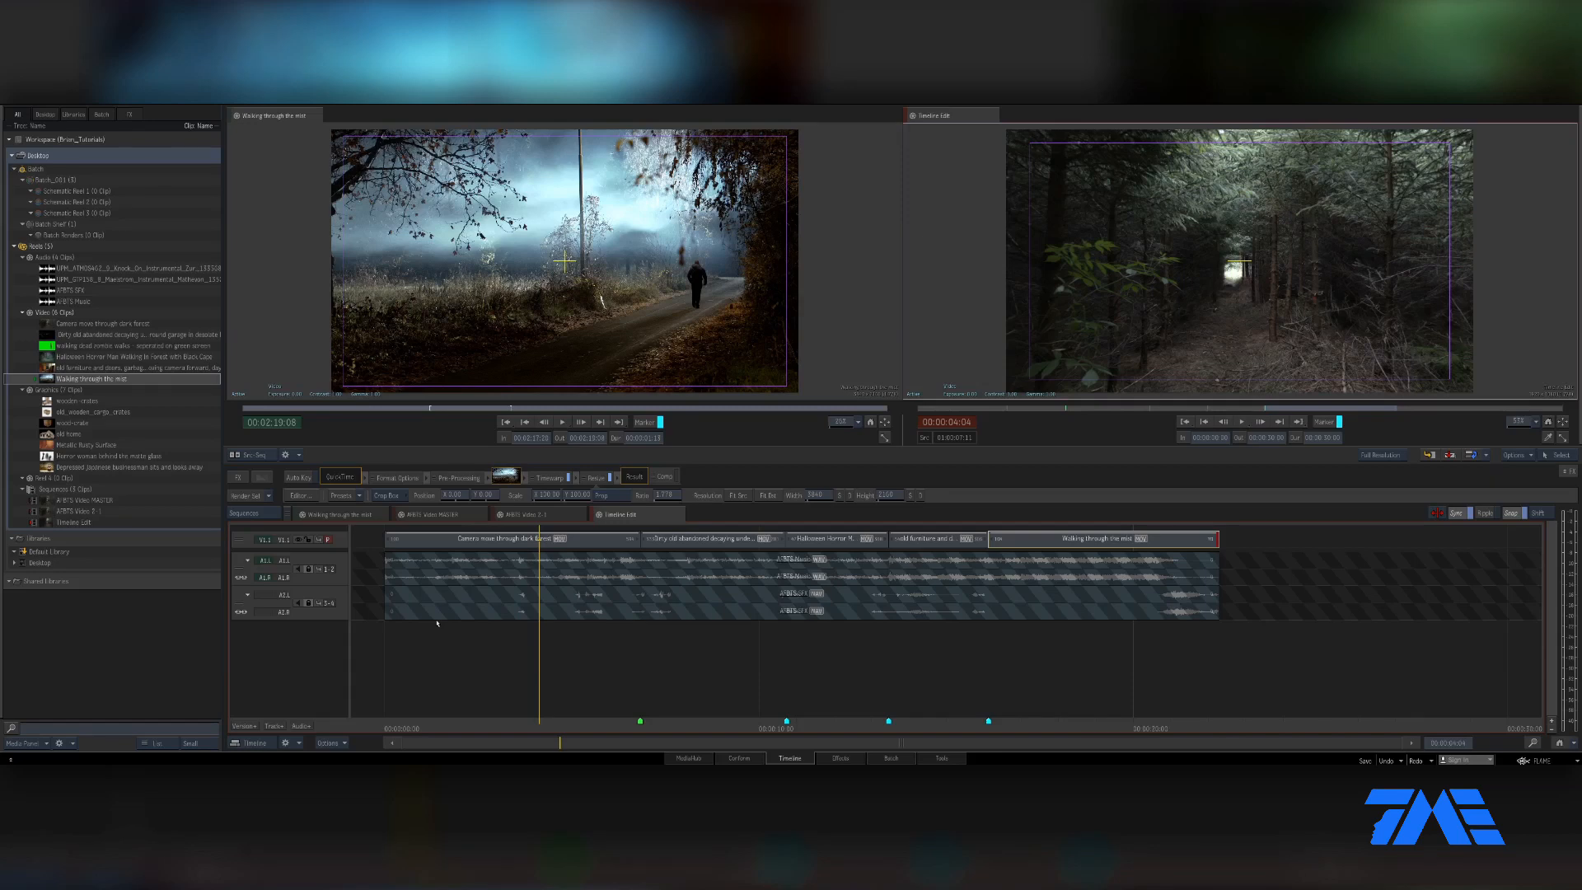
left_click(299, 541)
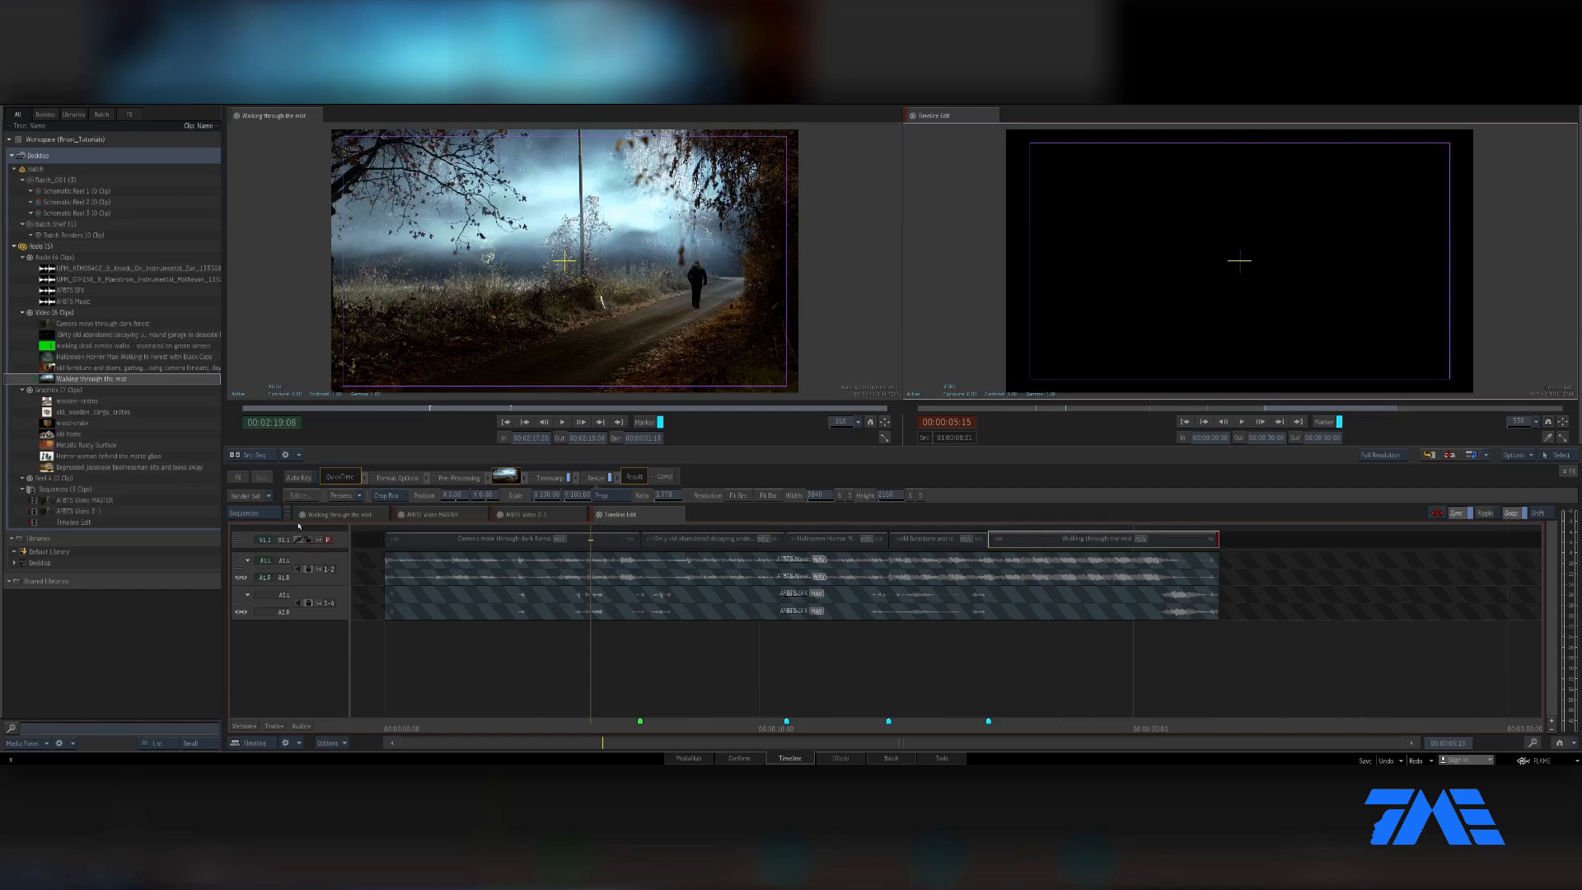
left_click_drag(546, 731, 691, 719)
left_click(299, 539)
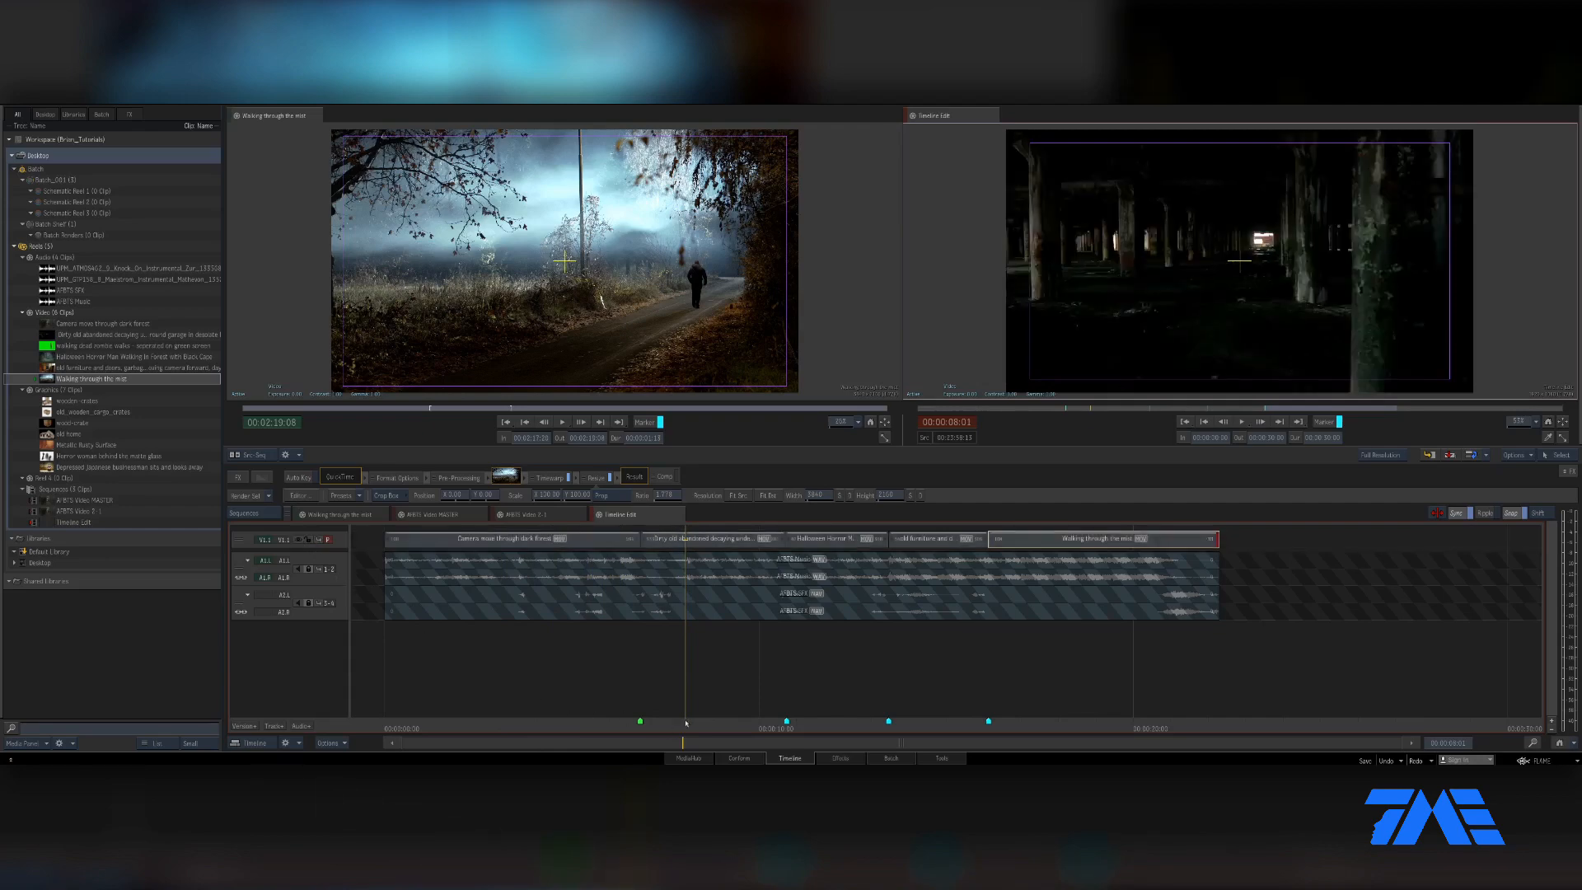
left_click_drag(685, 723, 640, 722)
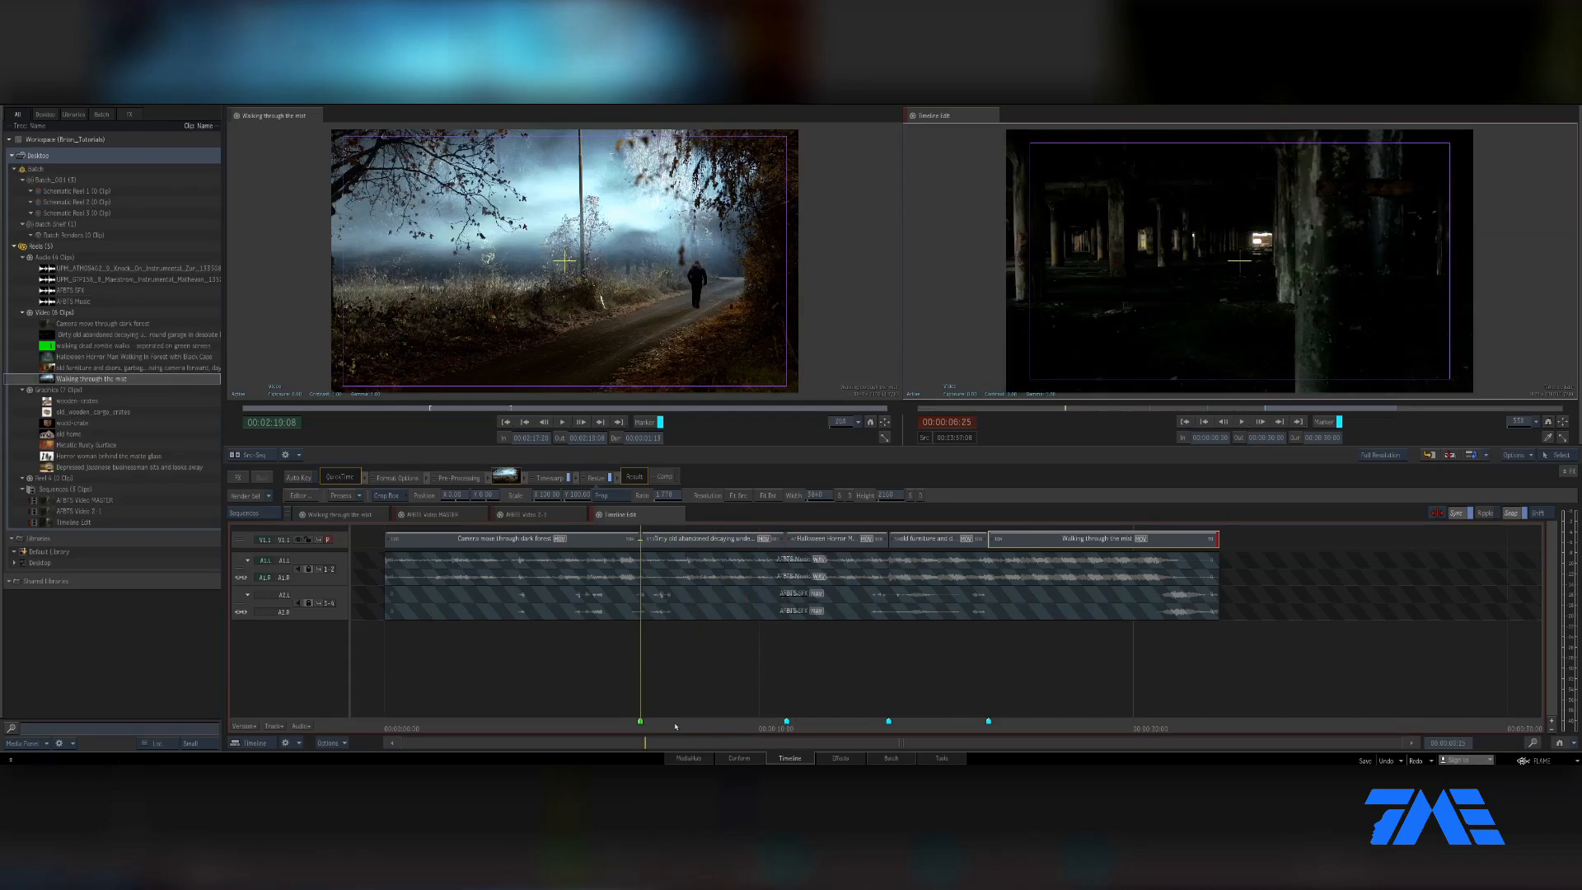
- Try editing the Walking through the mist clip in beyond the end of the sequence with the audio tracks locked
left_click_drag(626, 288, 1310, 559)
left_click(811, 463)
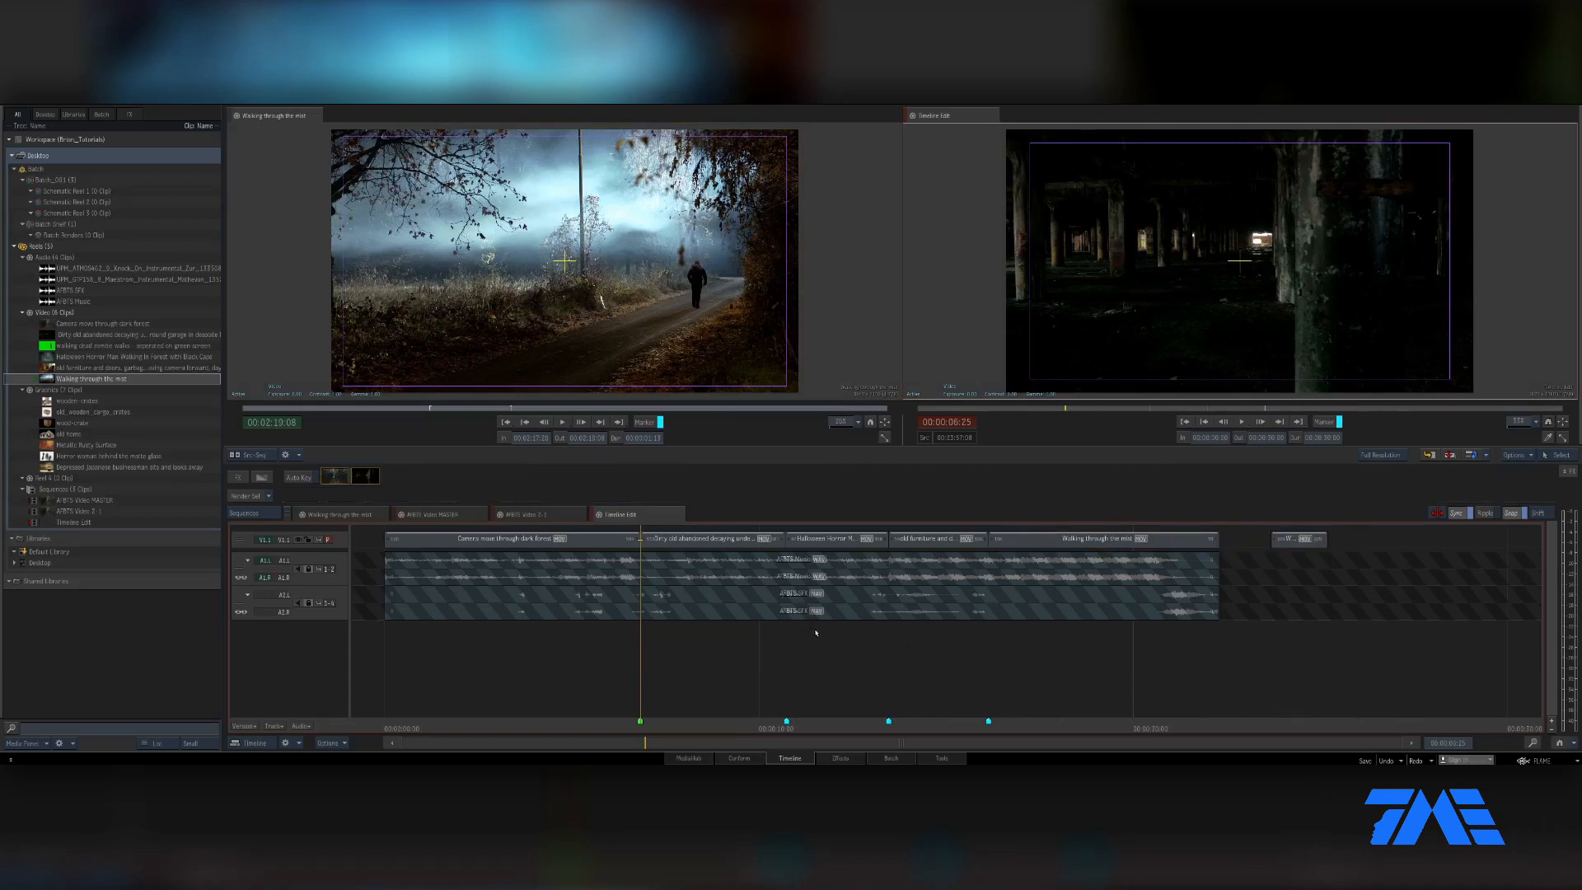
- Unlock both audio tracks and edit the Walking through the mist clip with its audio in beyond the end of the sequence
left_click(309, 570)
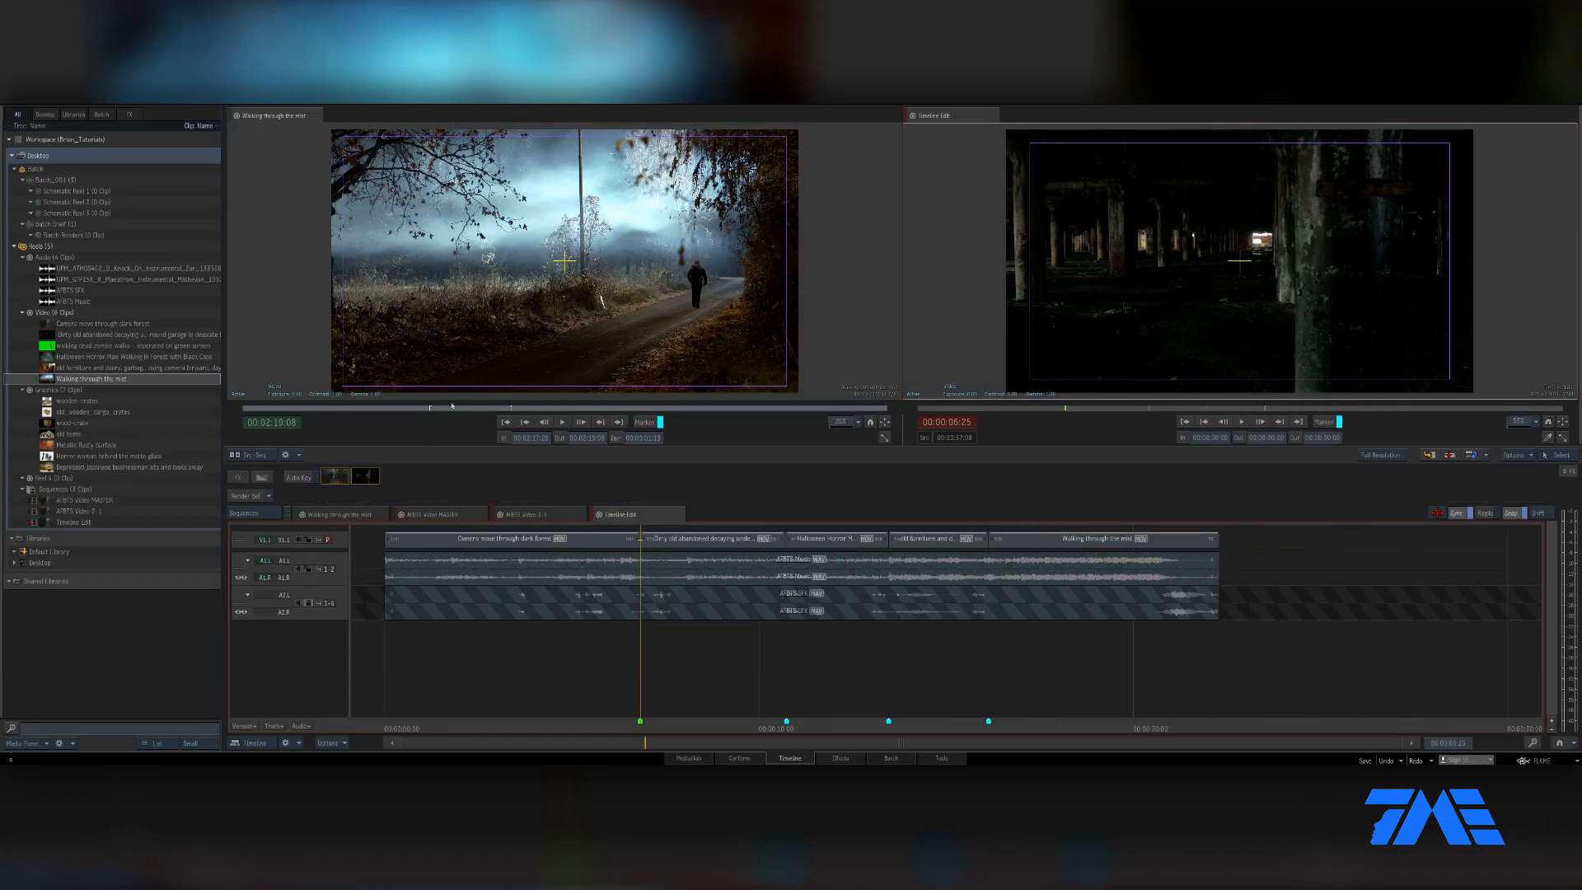
left_click_drag(461, 362, 1289, 560)
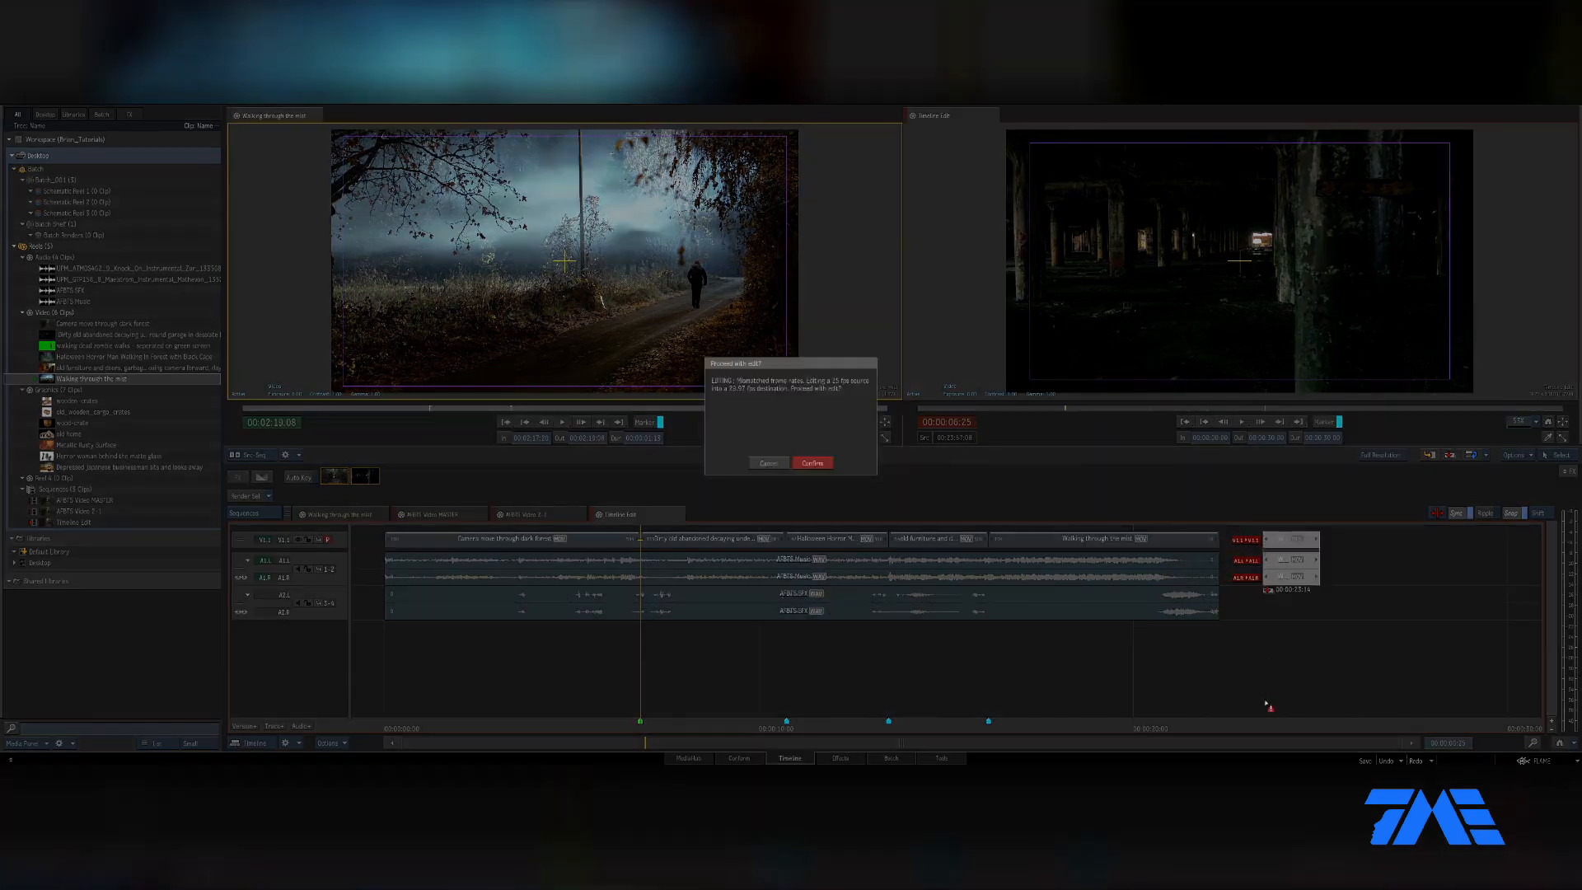
left_click(814, 463)
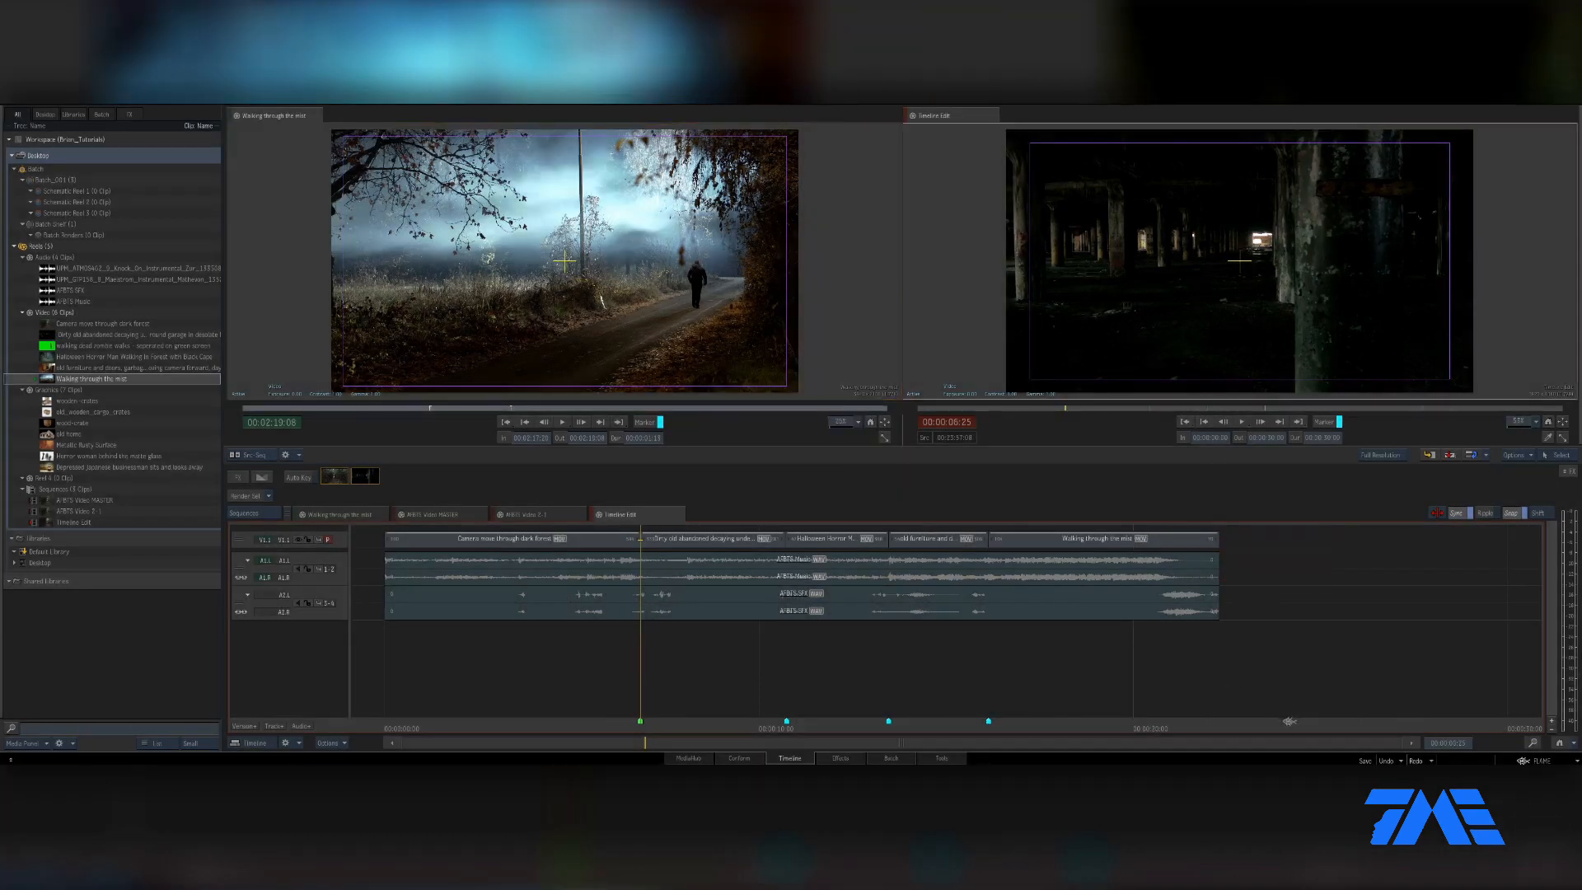
- Select the video and audio segments of the extra mist clip in turn to examine how they are linked
left_click(1288, 725)
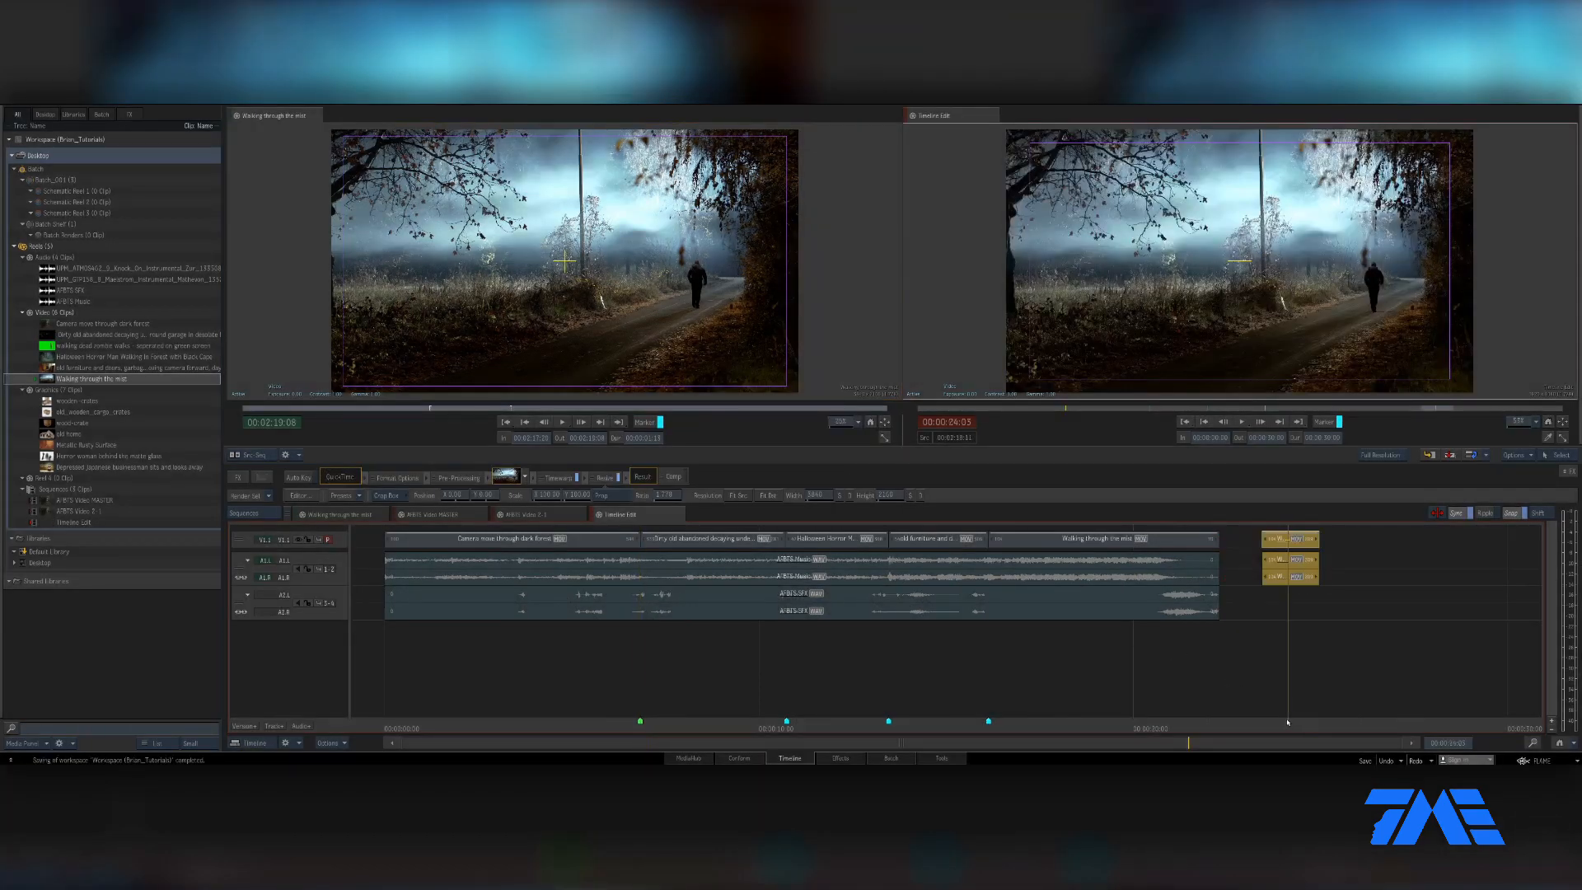
left_click(1286, 565)
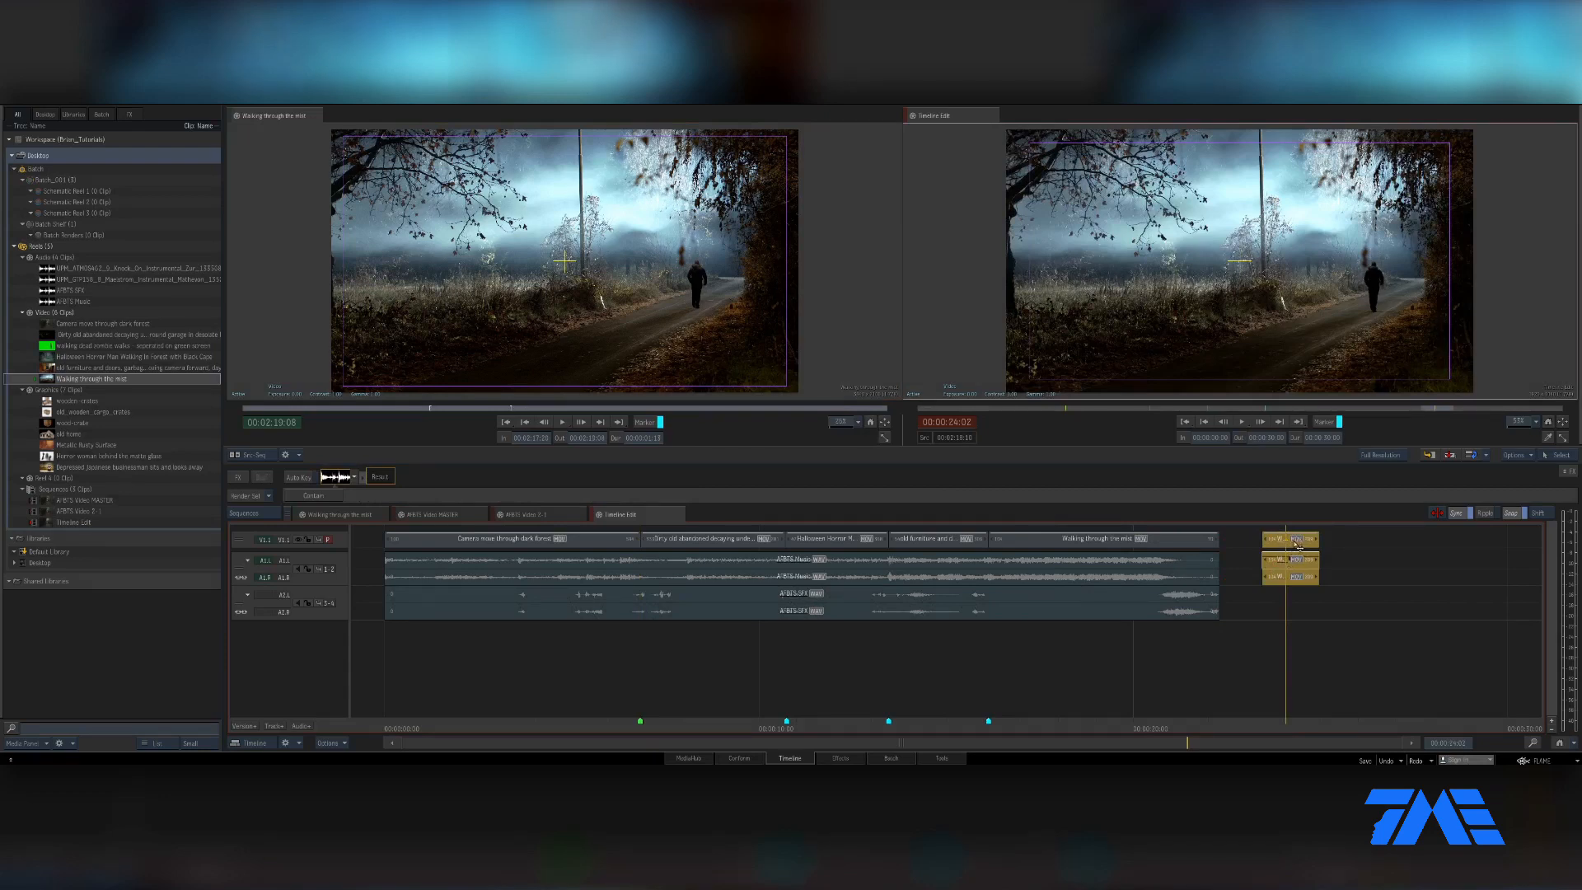
left_click(1298, 545)
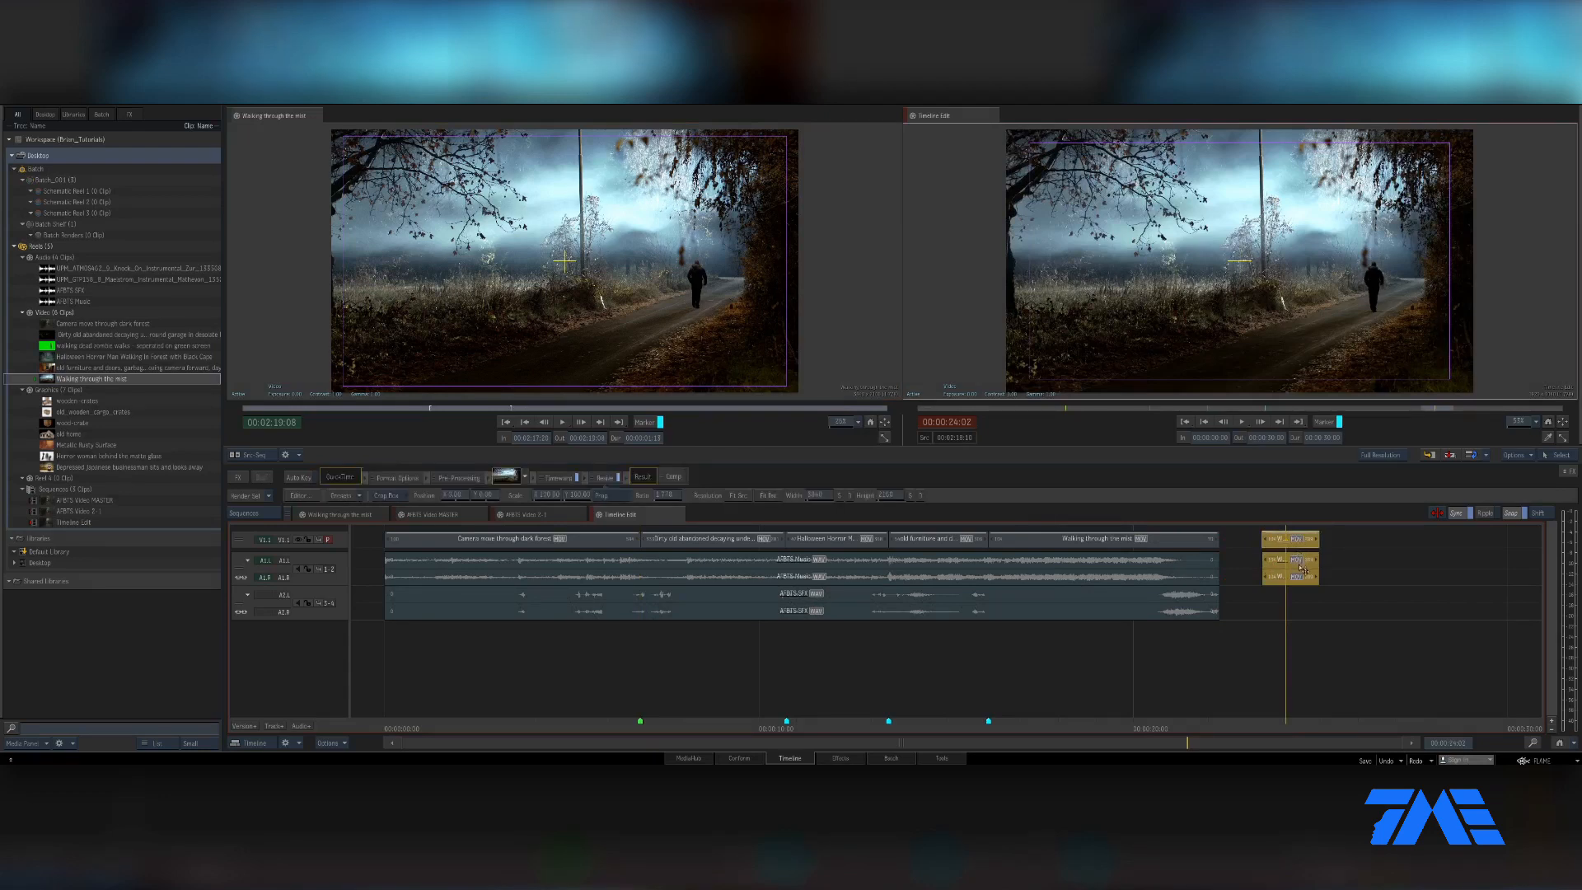
left_click(1301, 568)
key("ctrl+z")
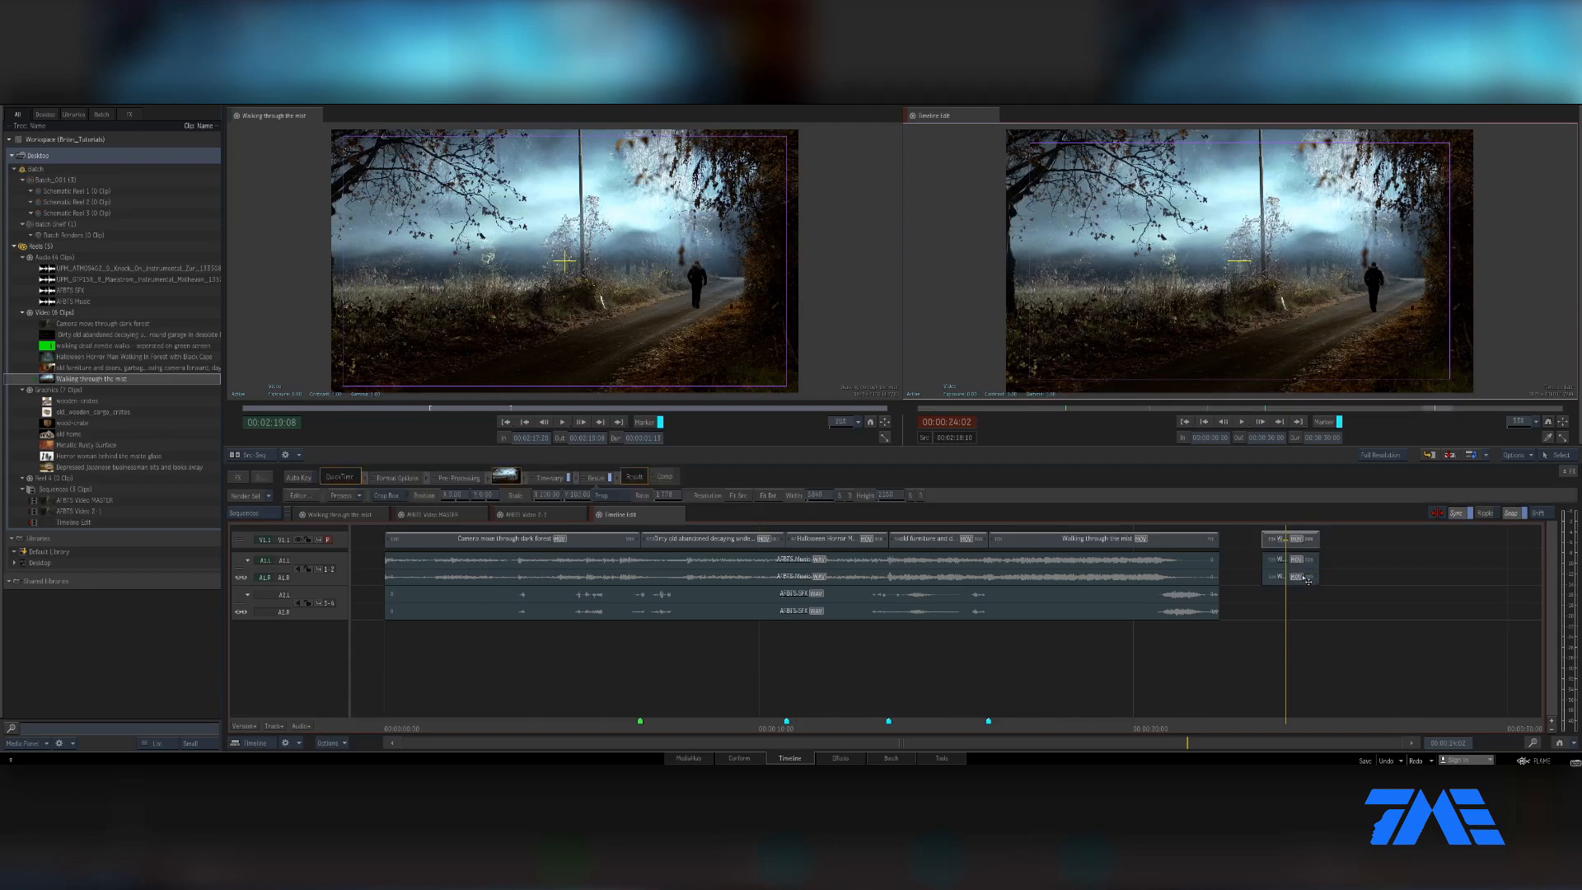
- Delete the sync group of the extra mist clip and select its audio and video segments separately
left_click(1301, 548)
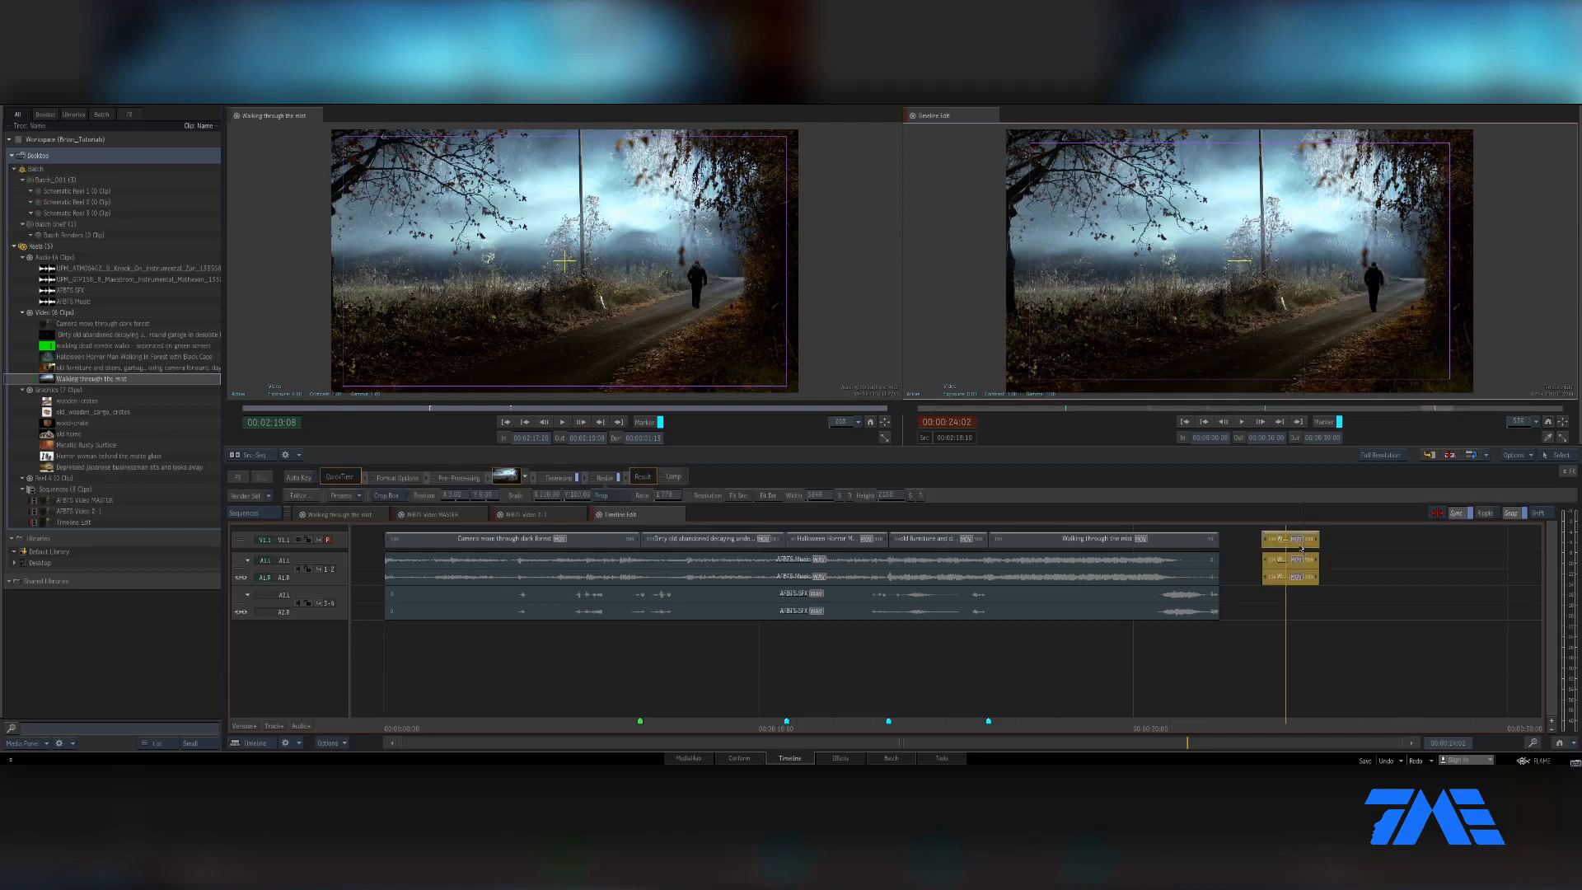
right_click(1301, 548)
mouse_move(1351, 581)
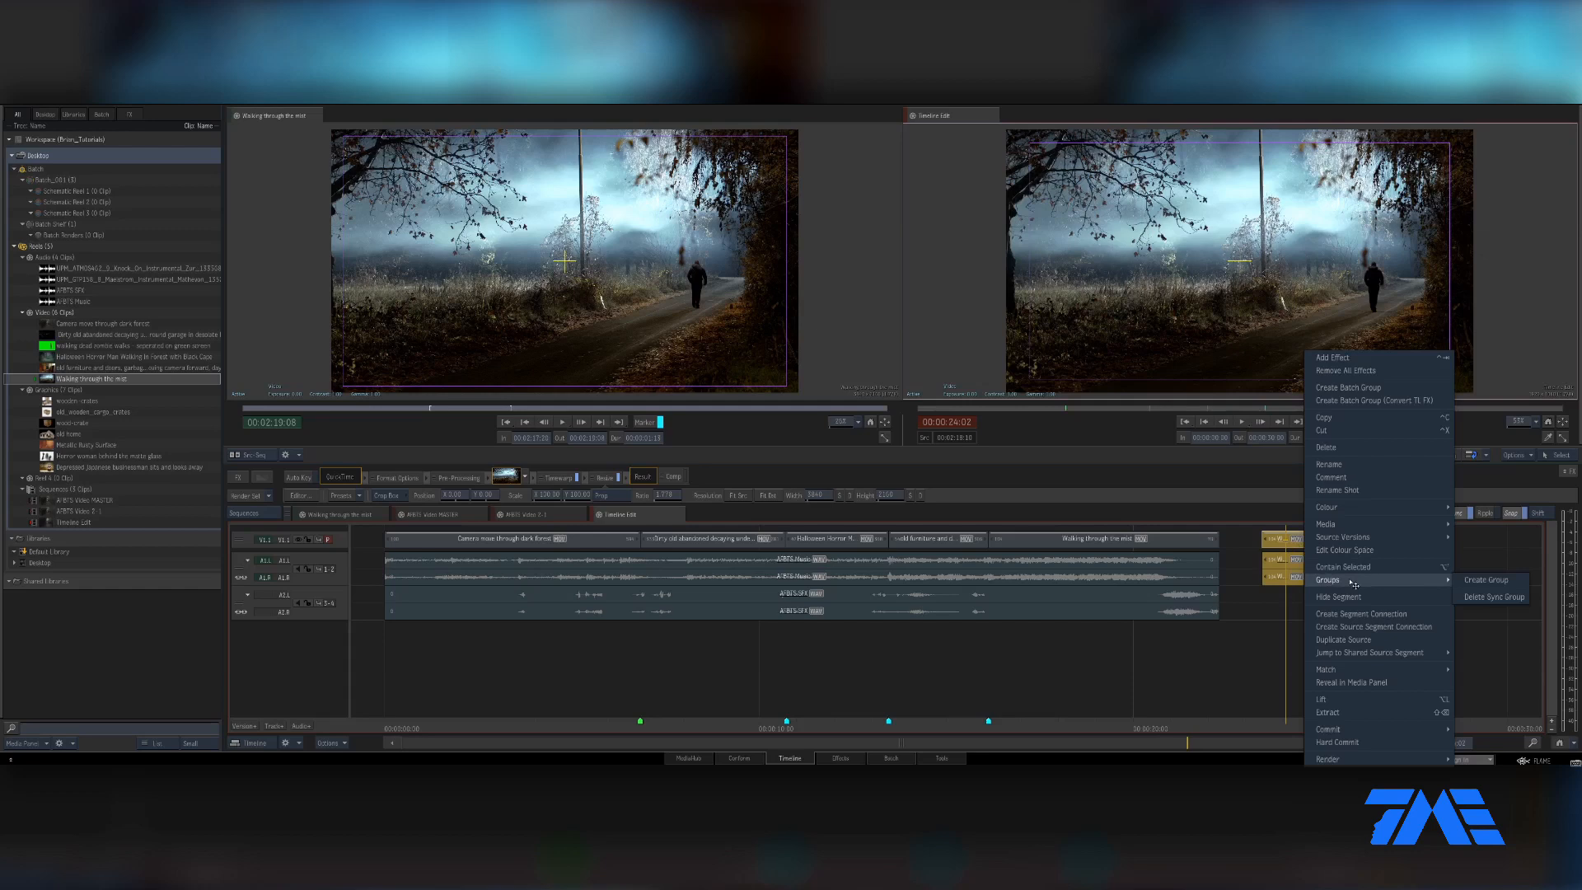
left_click(1485, 600)
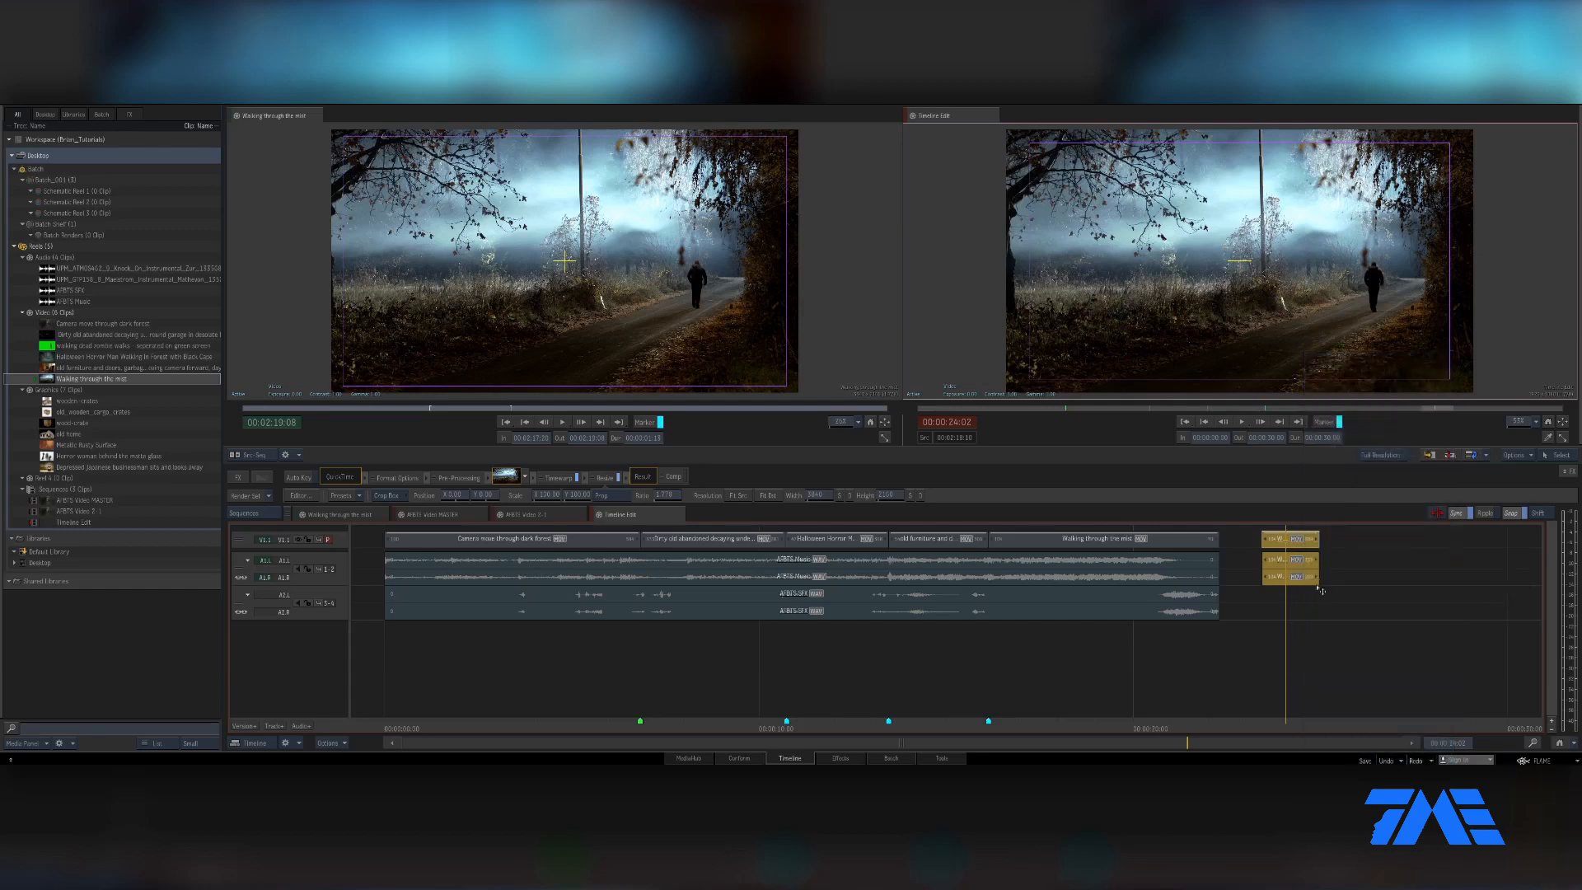
left_click(1303, 567)
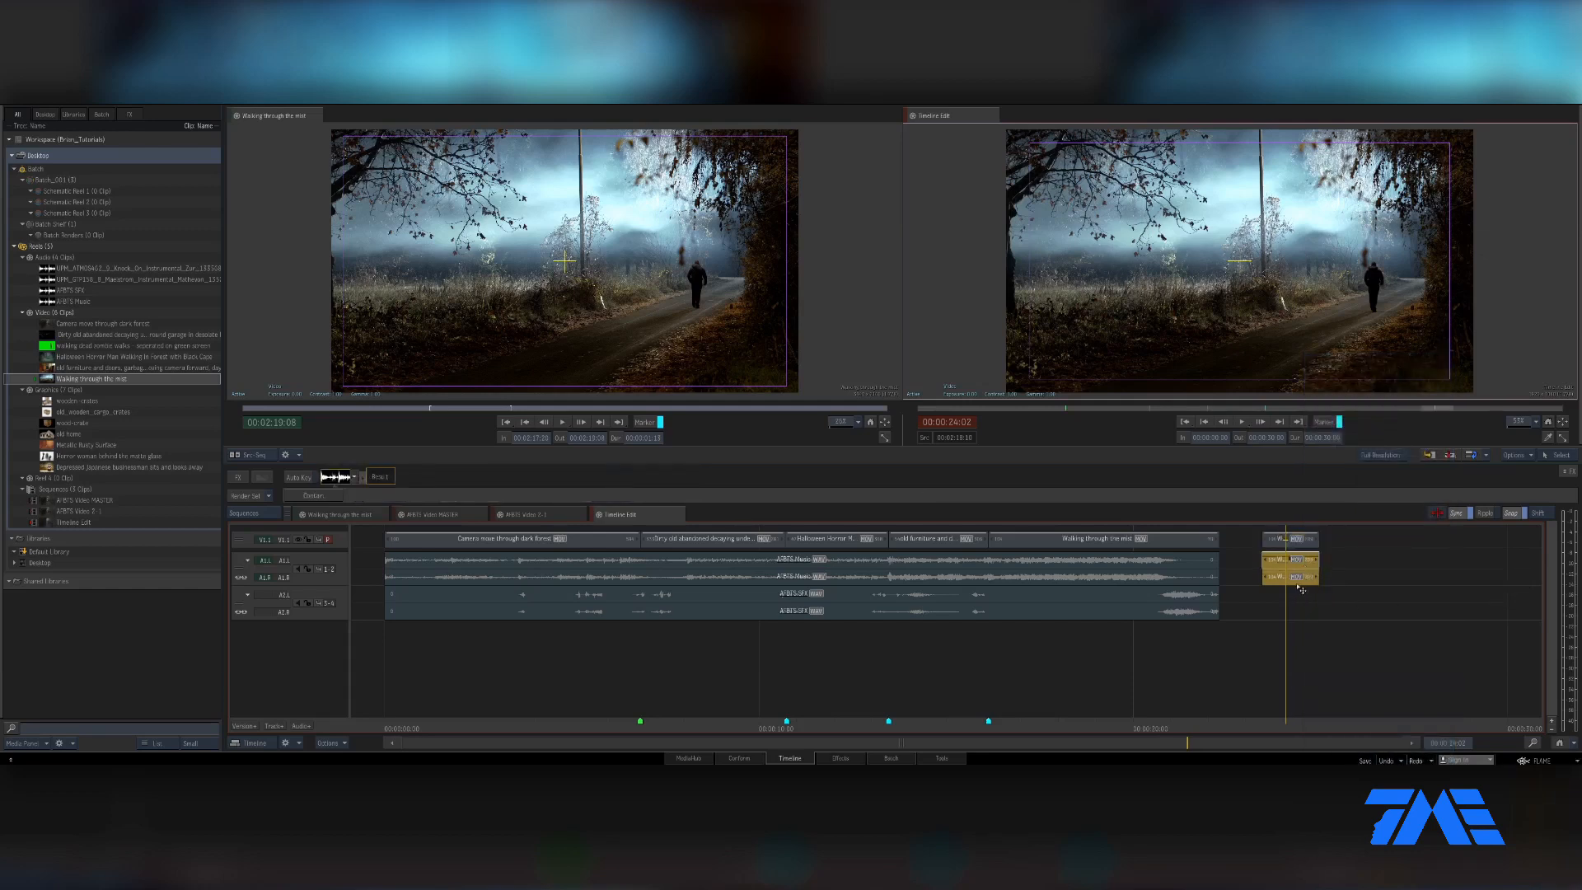
left_click(1297, 540)
- Scrub the sequence through to the long Walking through the mist clip and select the Camera move through dark forest clip
left_click(840, 724)
left_click_drag(840, 723, 1056, 694)
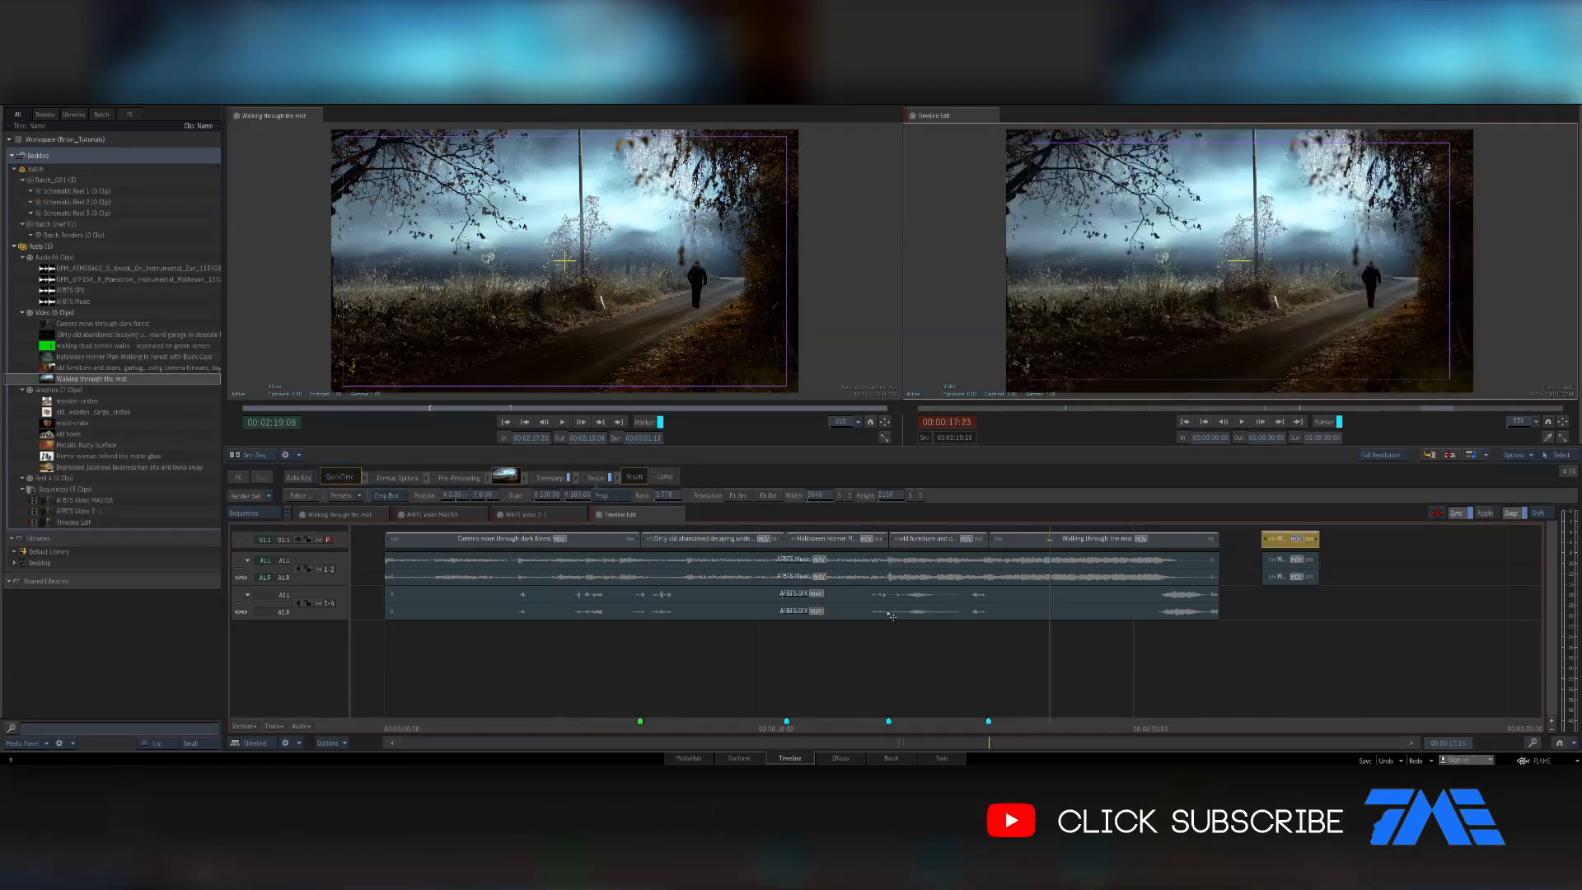
left_click(578, 540)
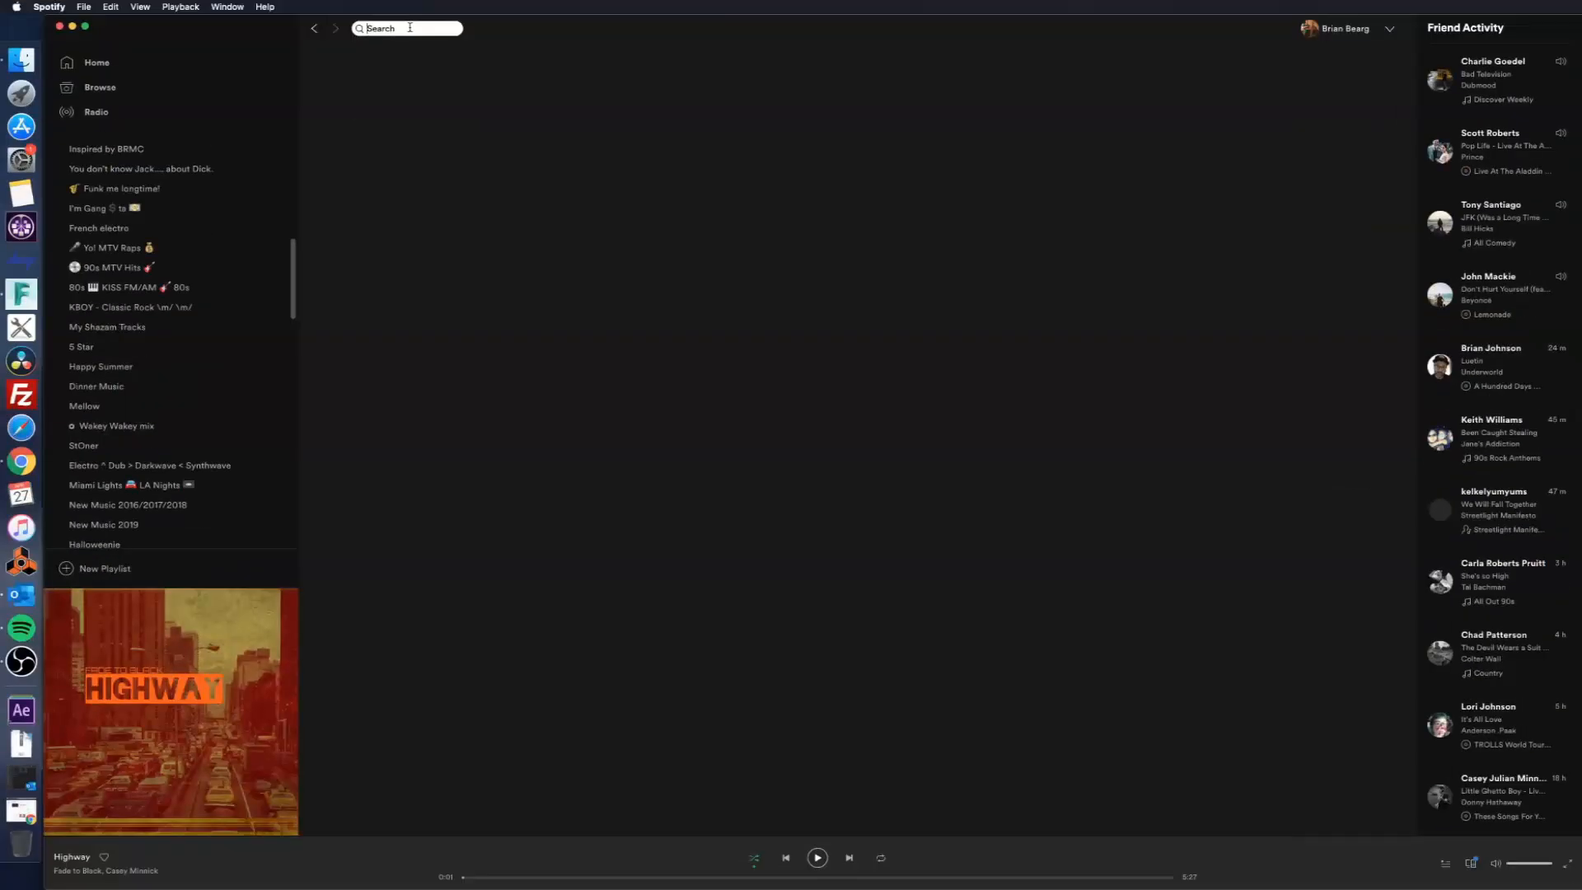
- In Spotify, search for "fade to black" and open the Fade to Black artist page
left_click(410, 28)
type("fade")
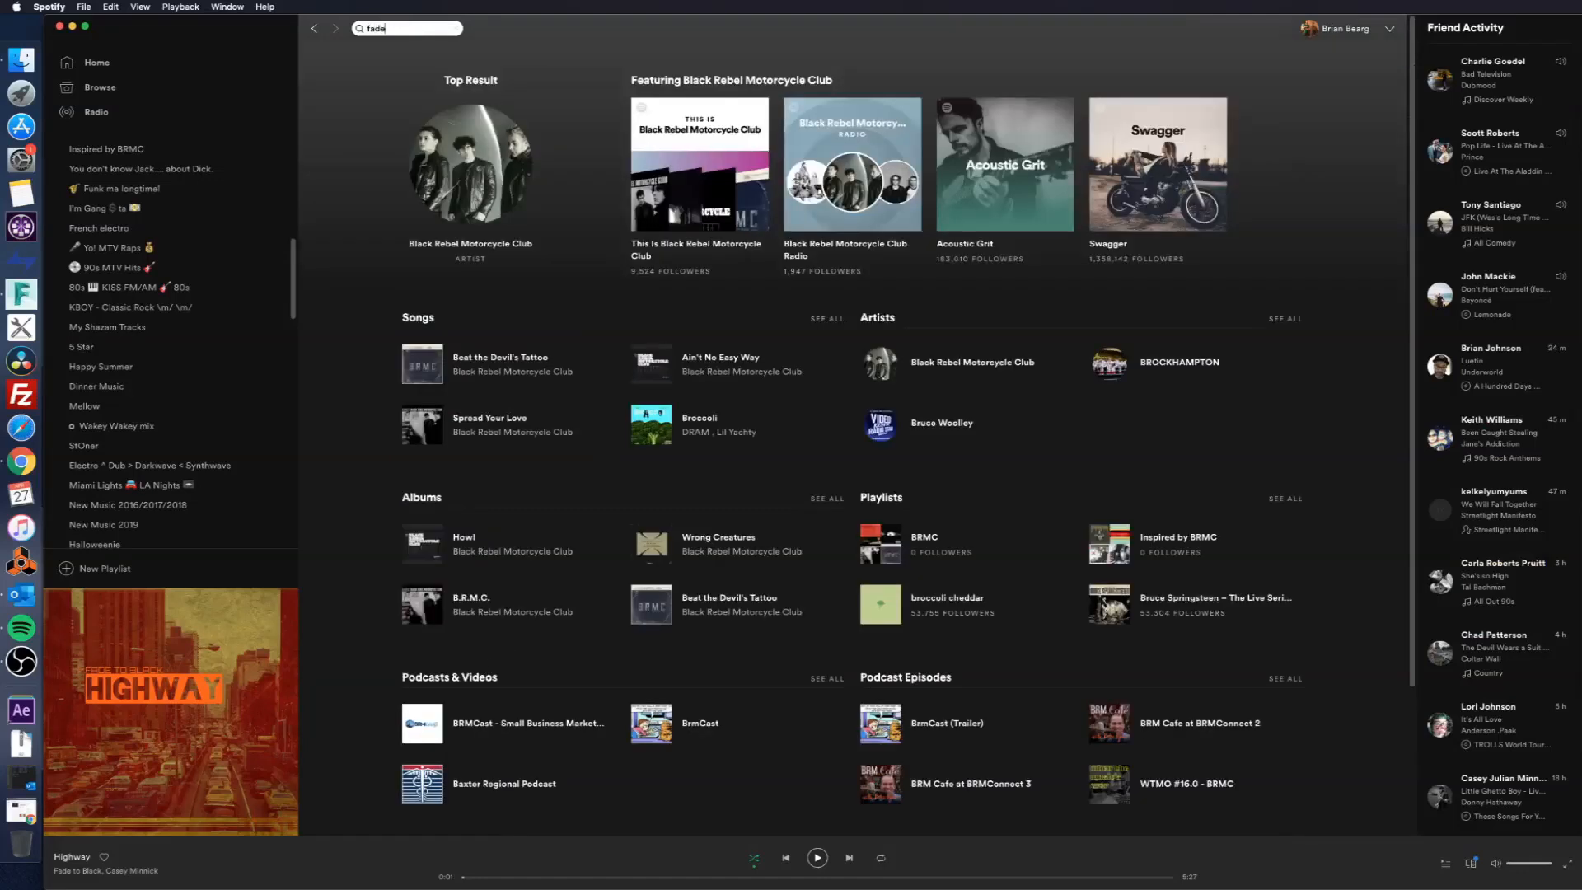
type(" to black")
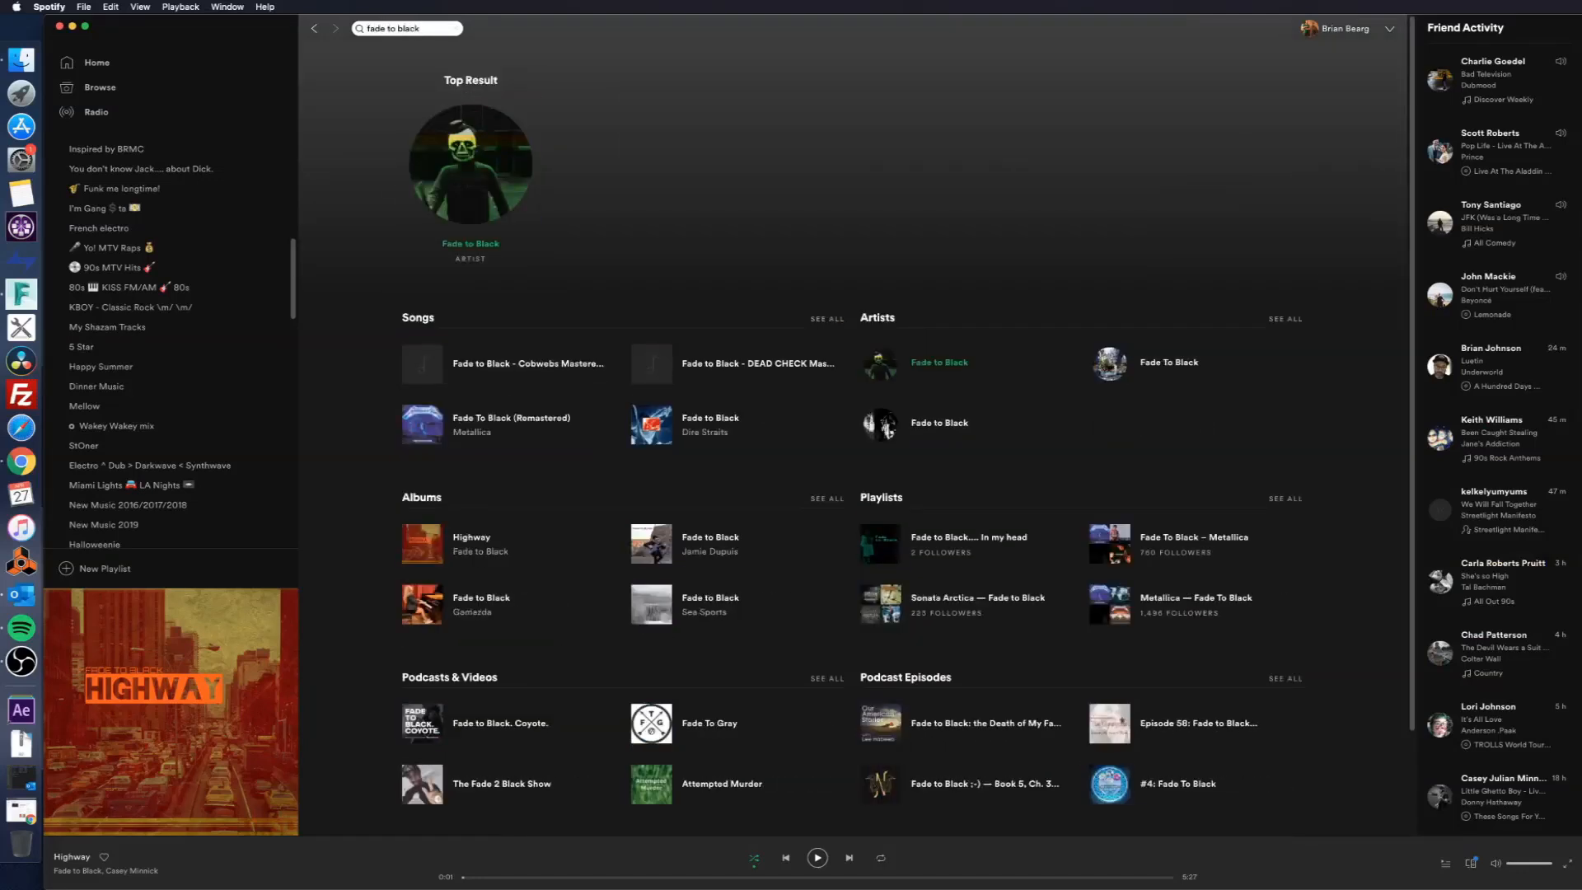
left_click(473, 245)
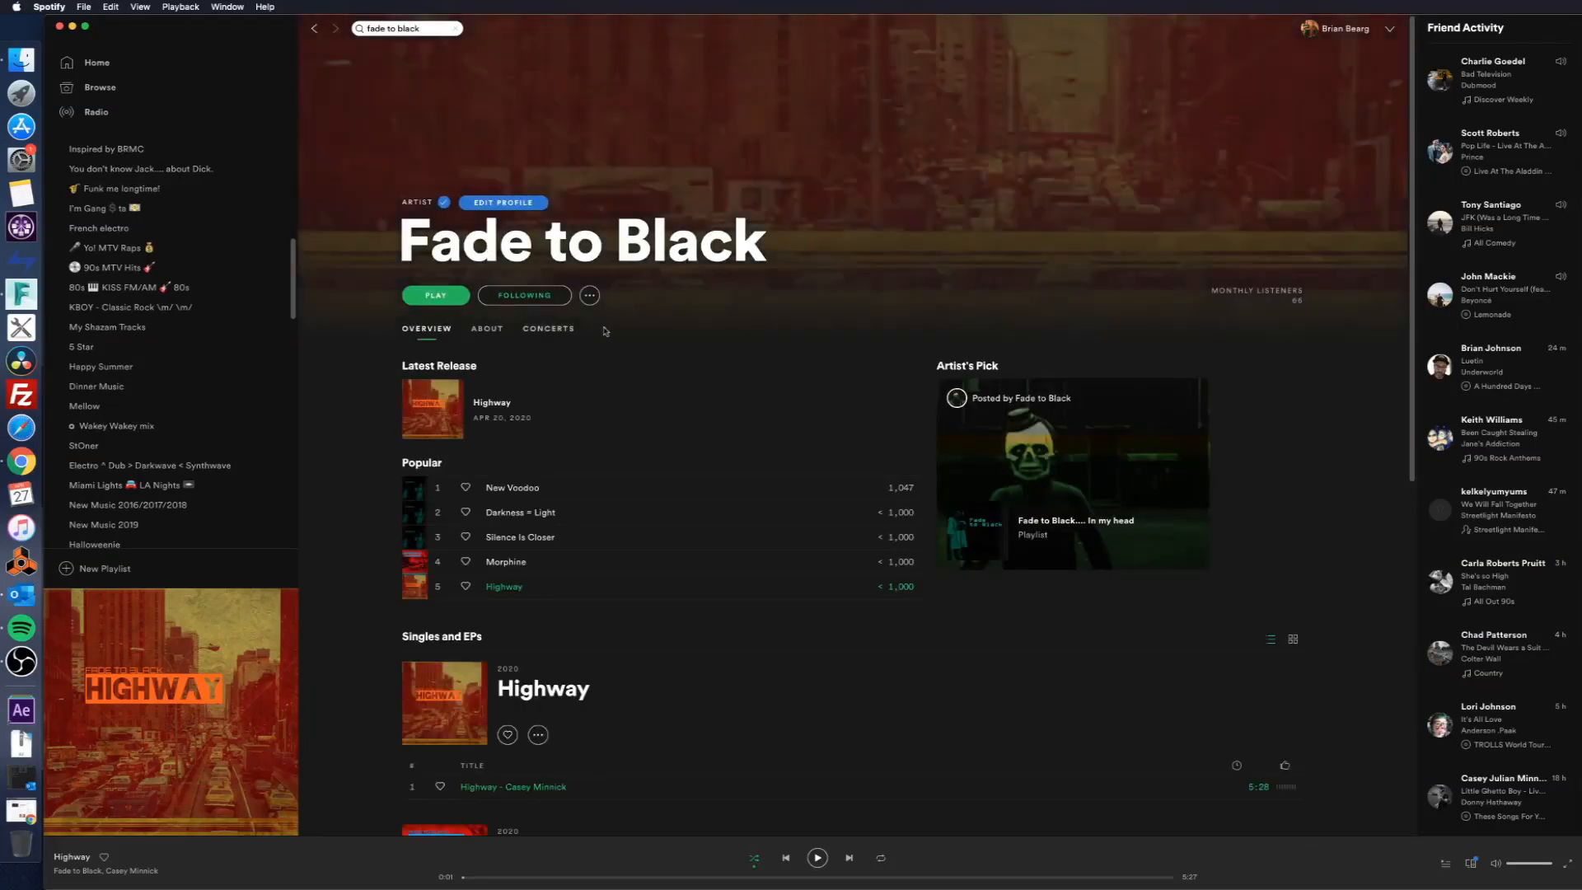